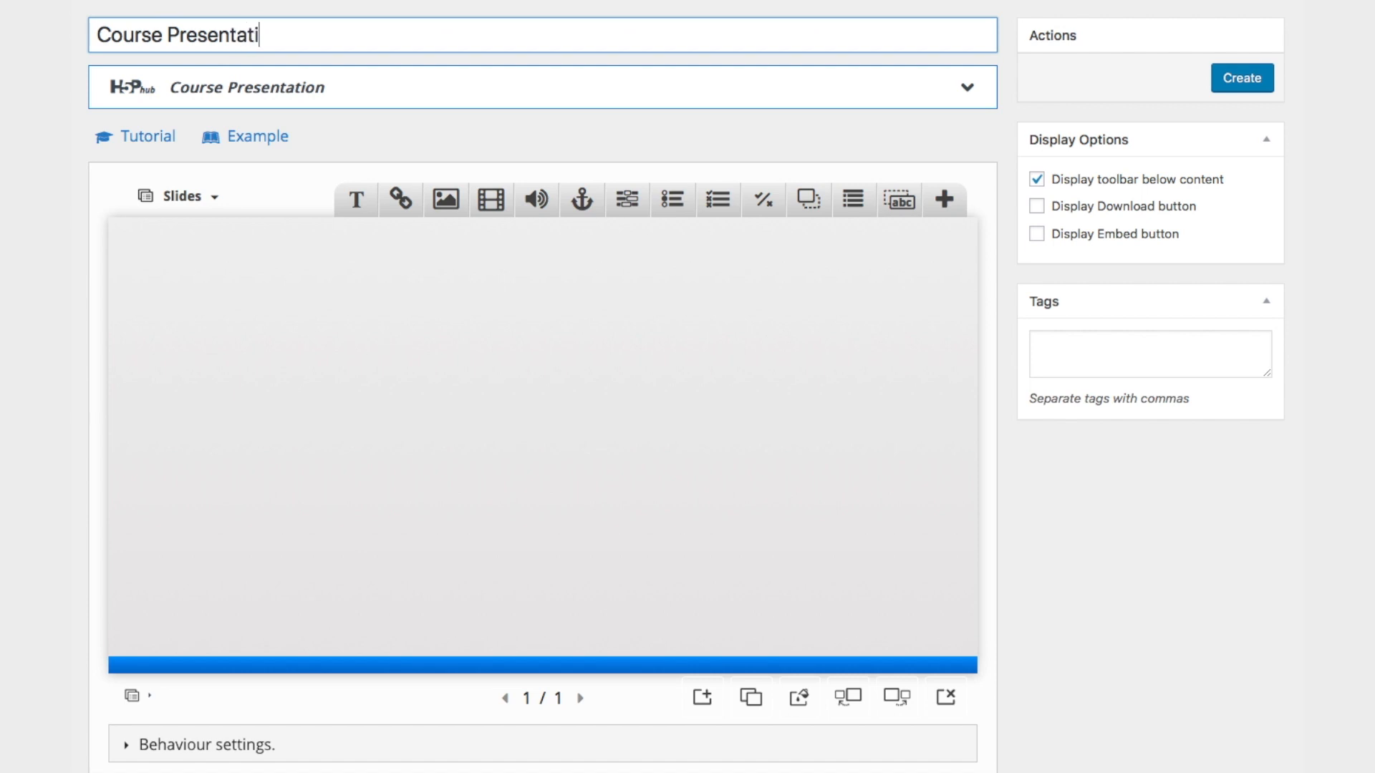
Complete the content title as "Course Presentation Example".
type("ple")
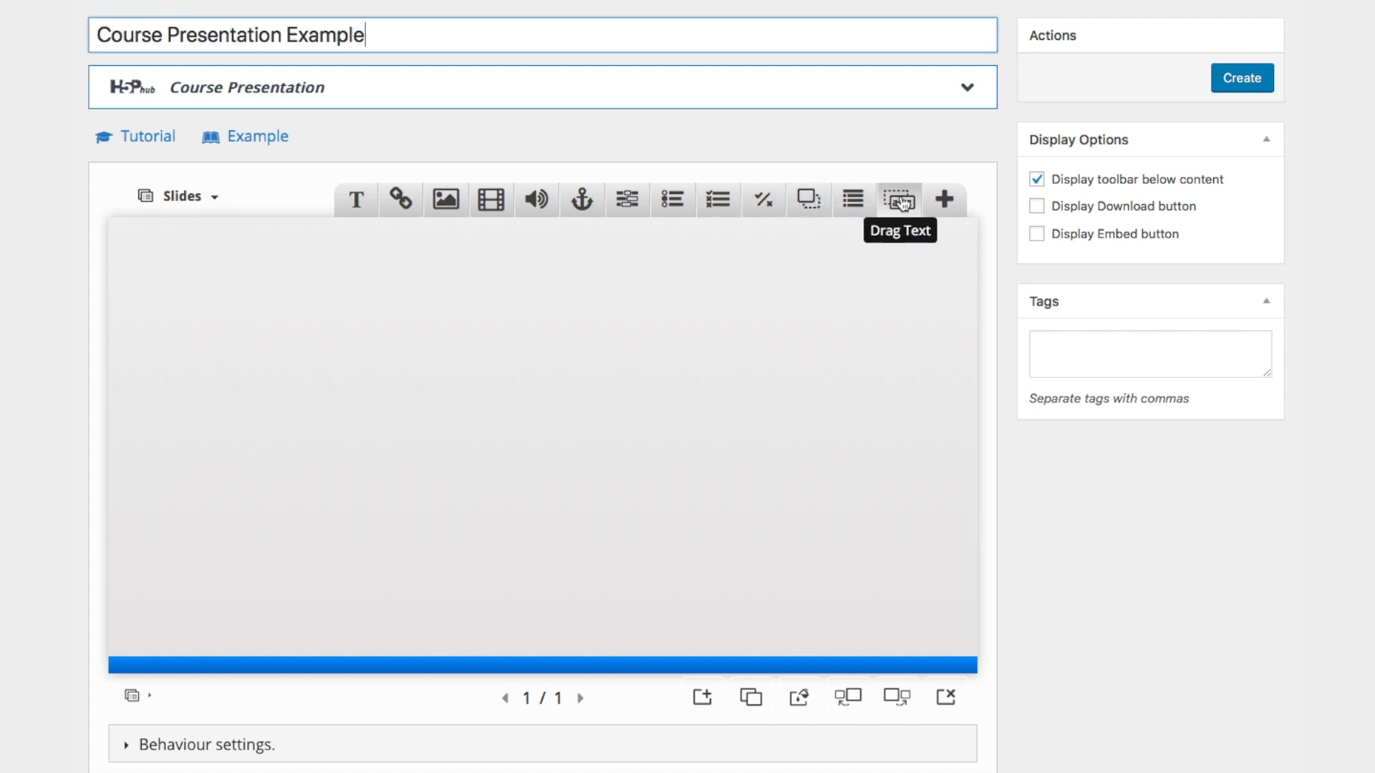
left_click(943, 203)
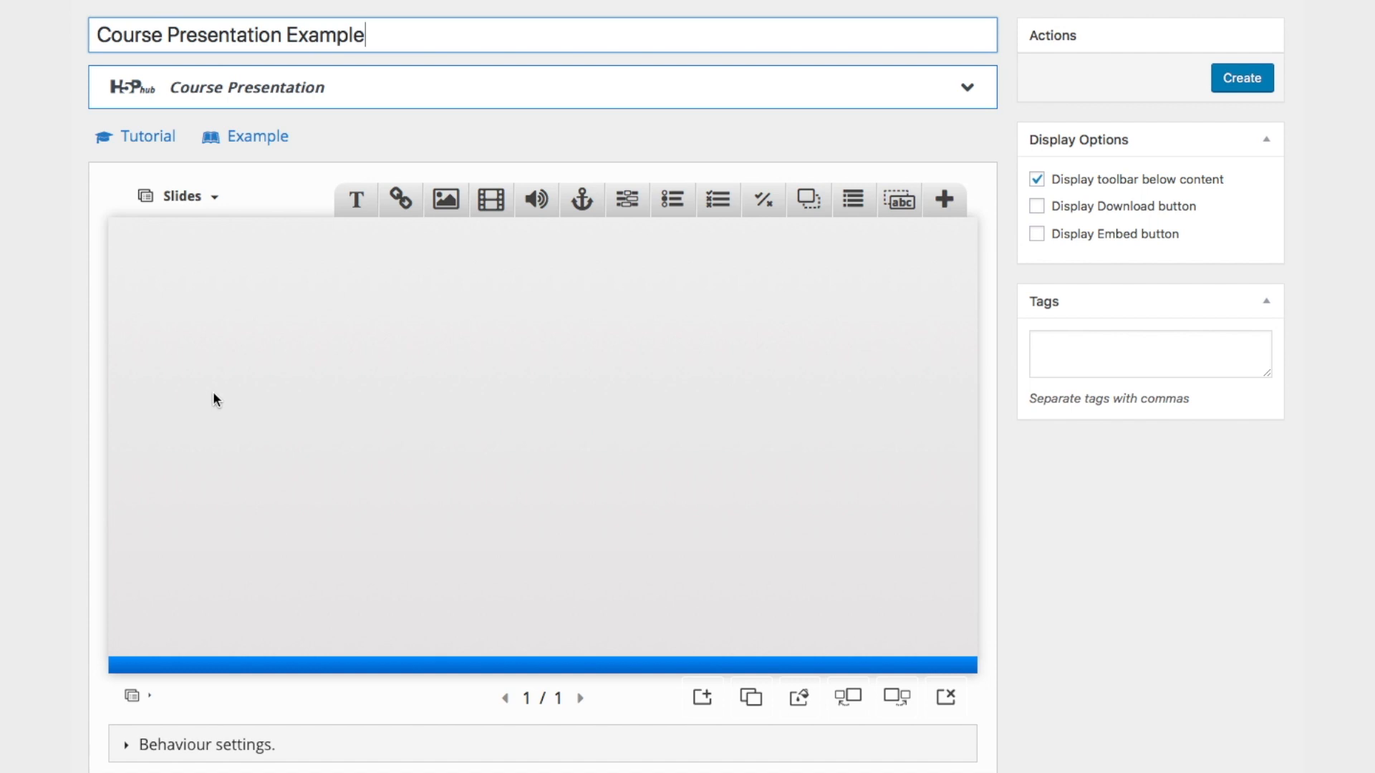
left_click(183, 196)
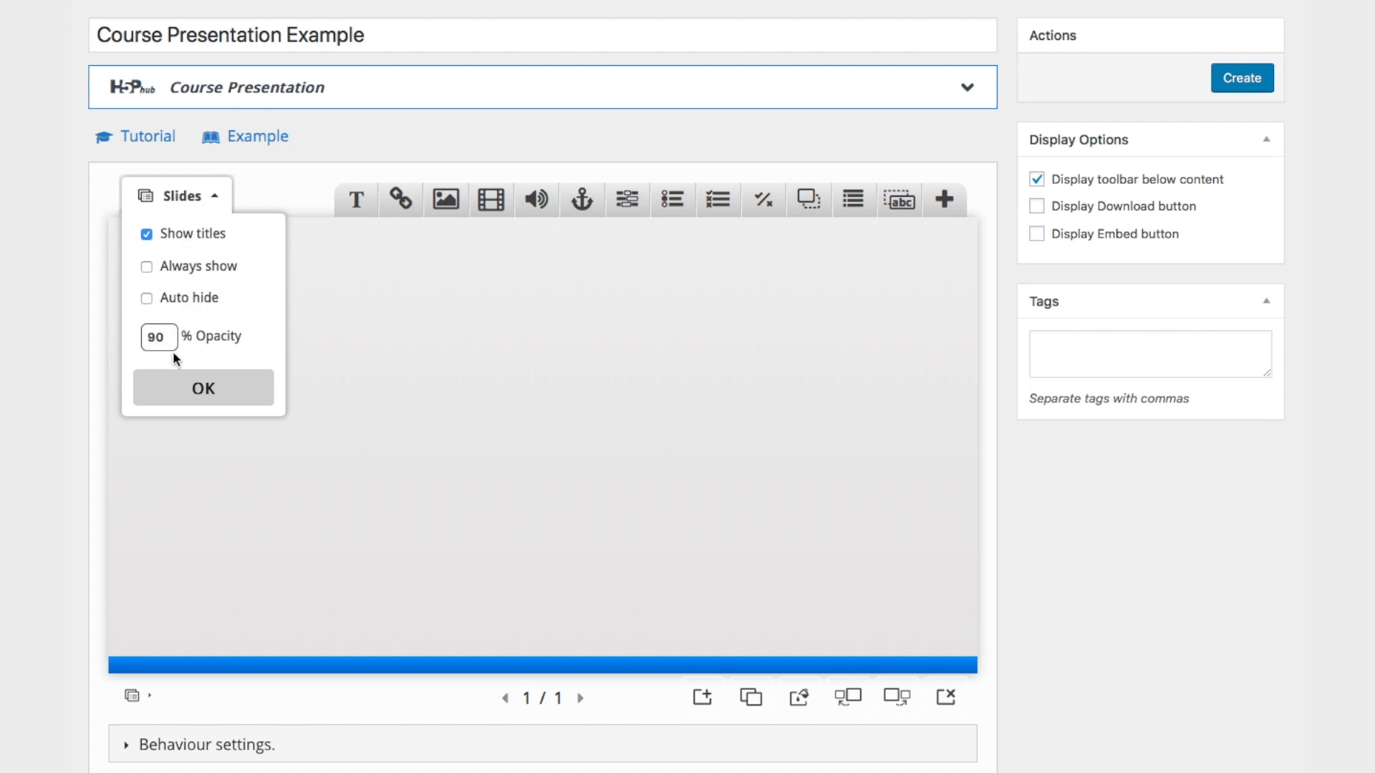
left_click(201, 387)
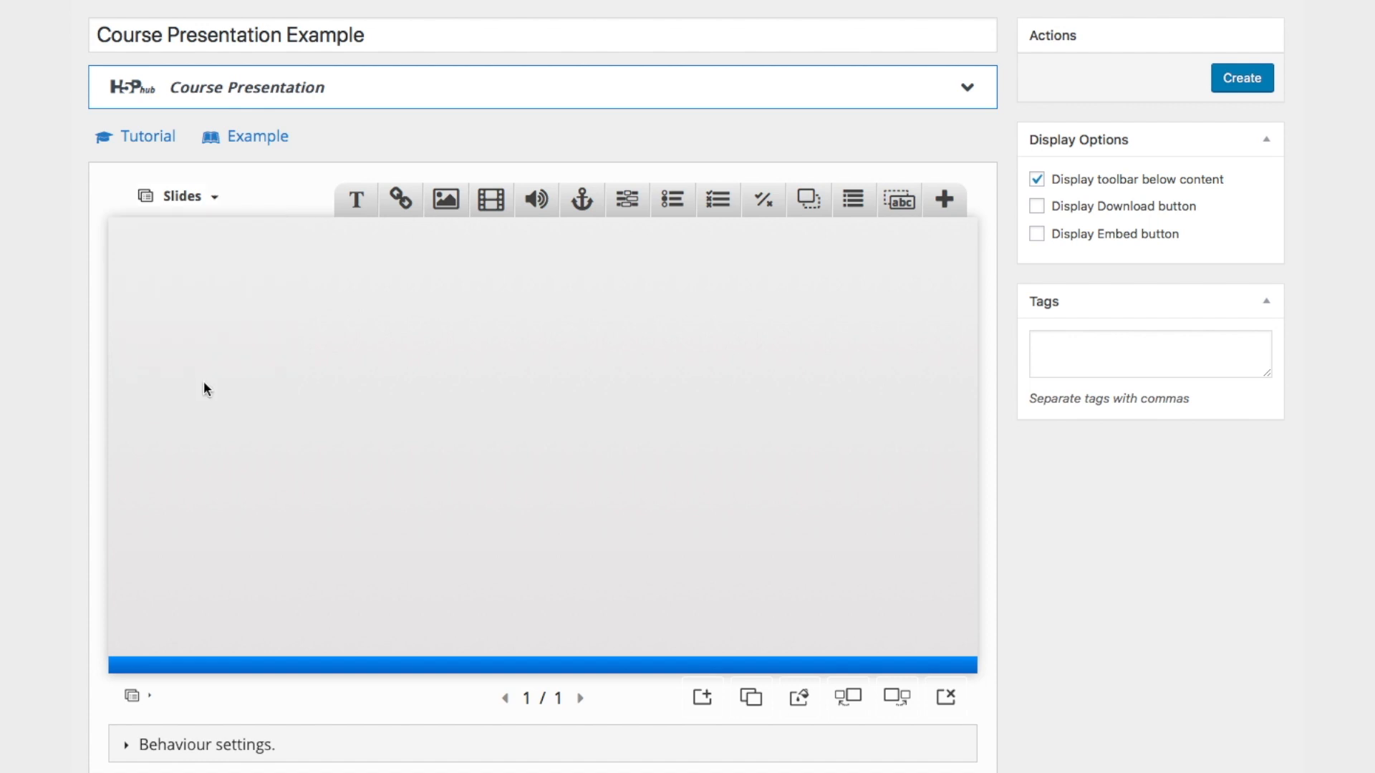
Show the slide list and name the first slide "Title Slide".
left_click(144, 700)
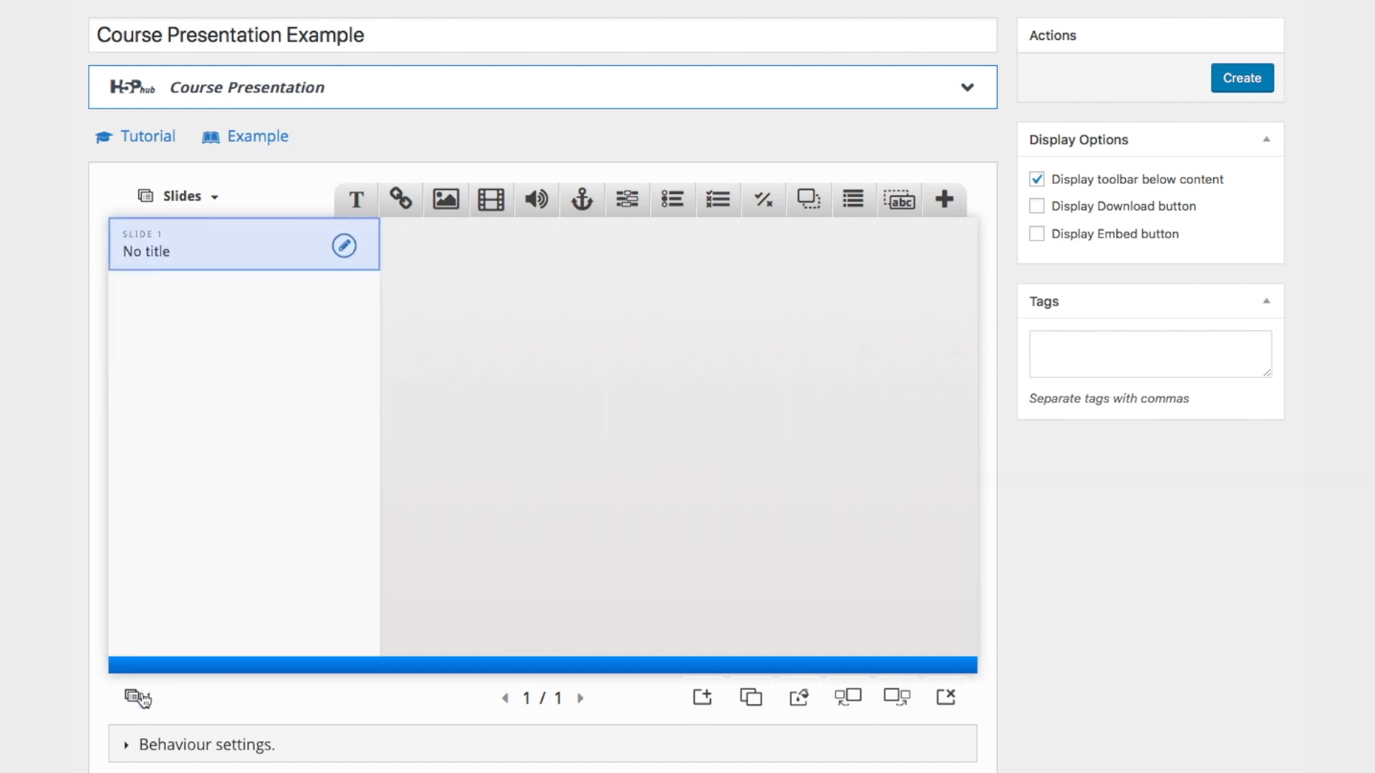
left_click(145, 701)
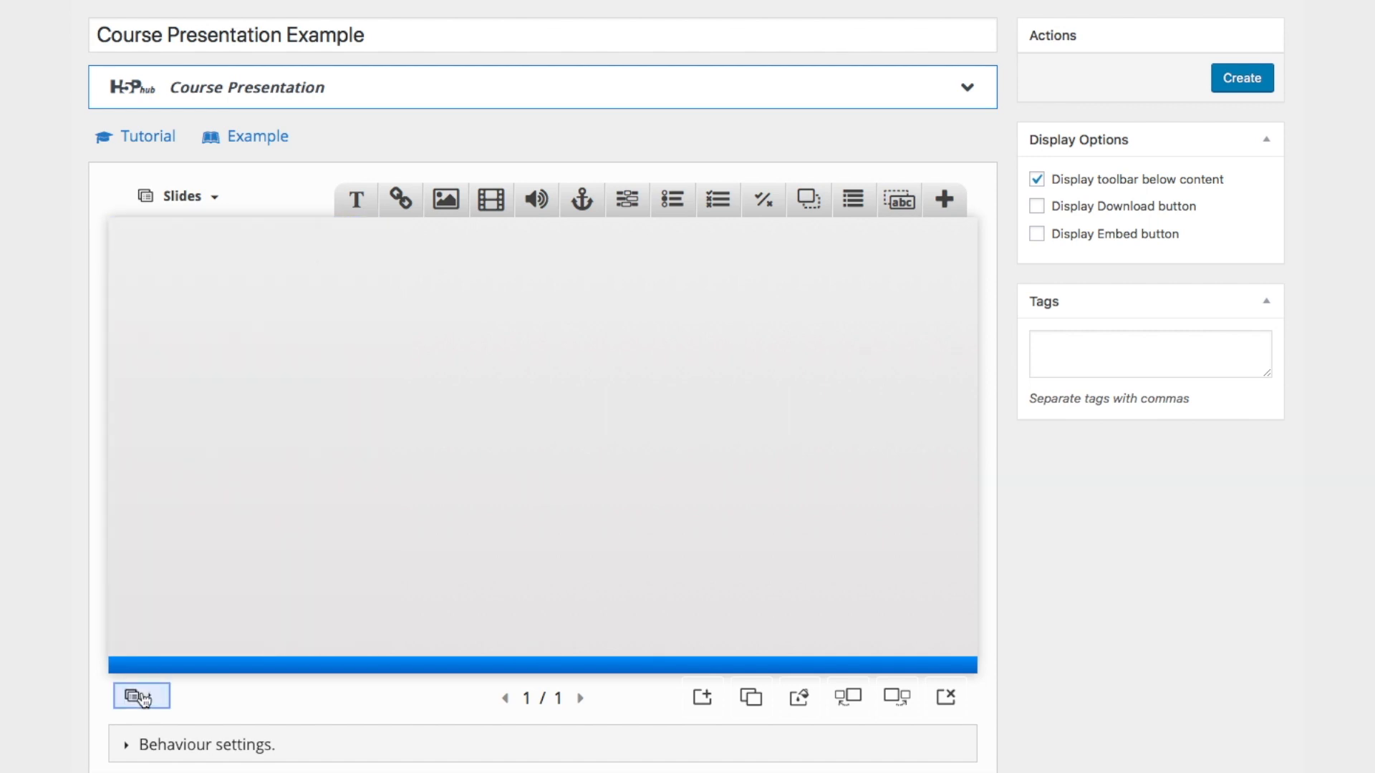
left_click(145, 700)
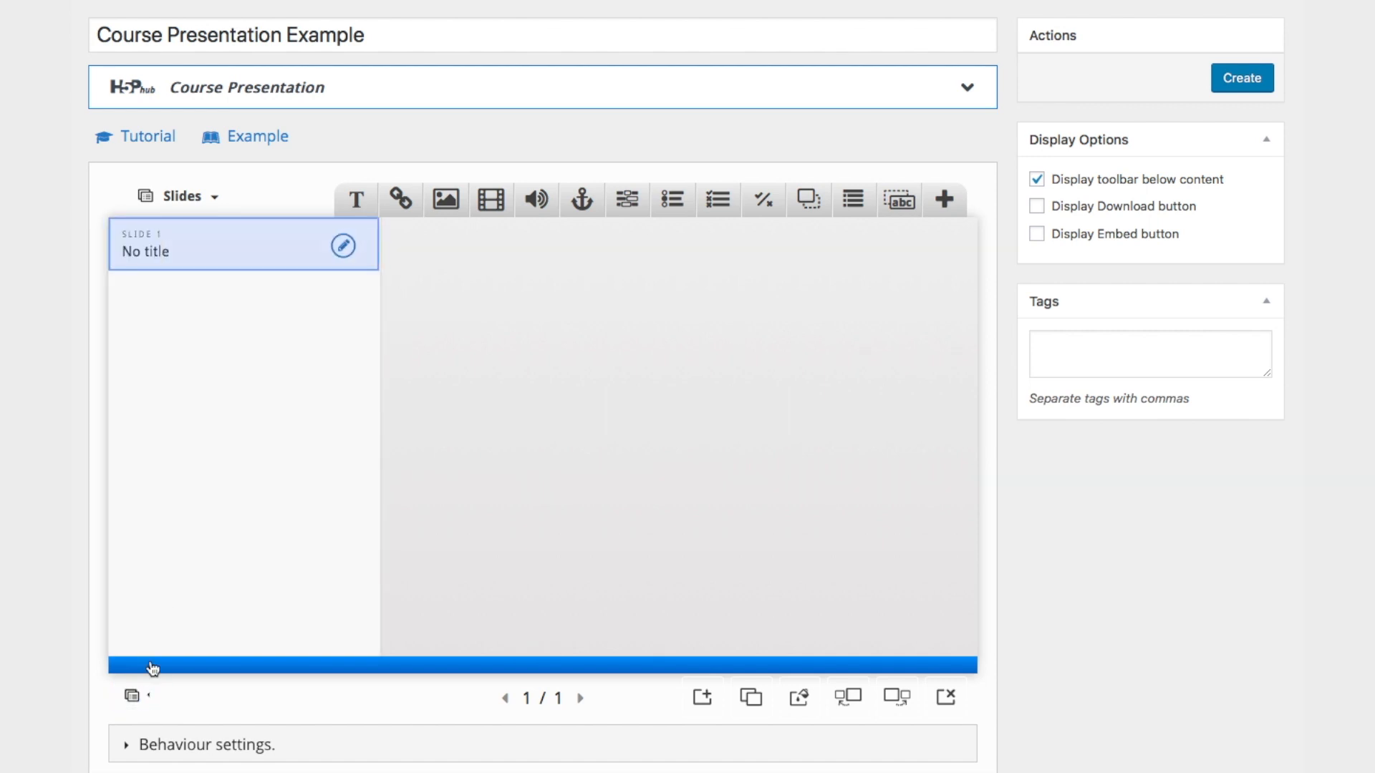
left_click(179, 254)
type("Title")
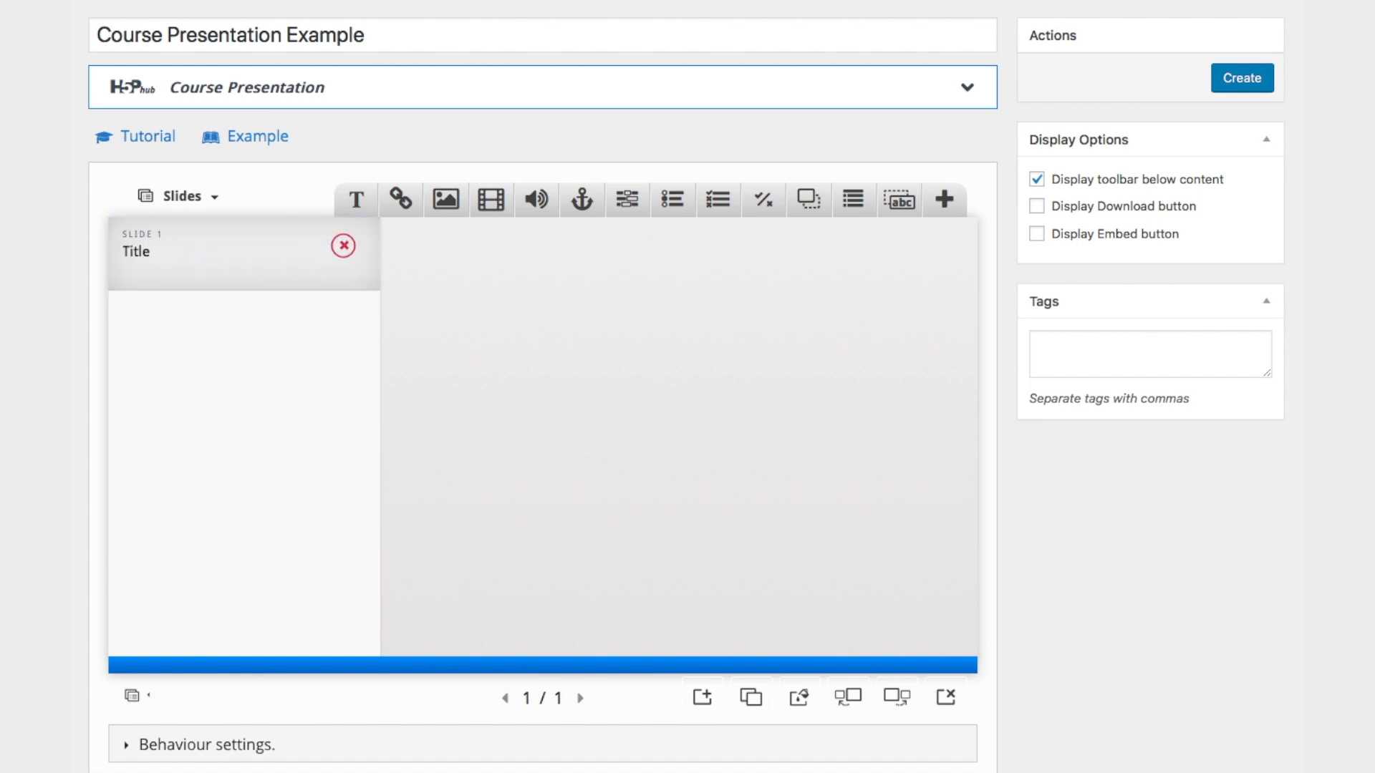
type(" Slide")
left_click(444, 343)
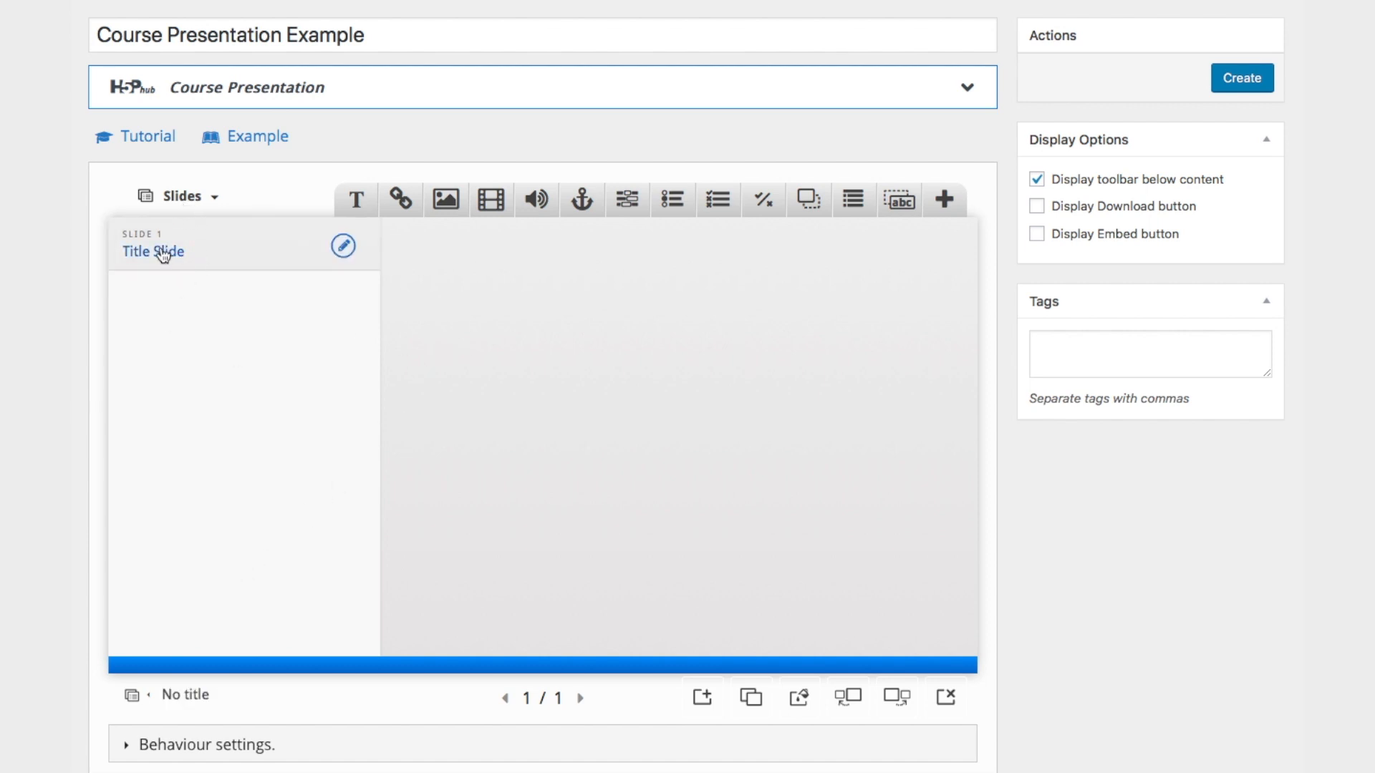
Enable the auto hide option for the slide list and accept its display settings.
left_click(183, 198)
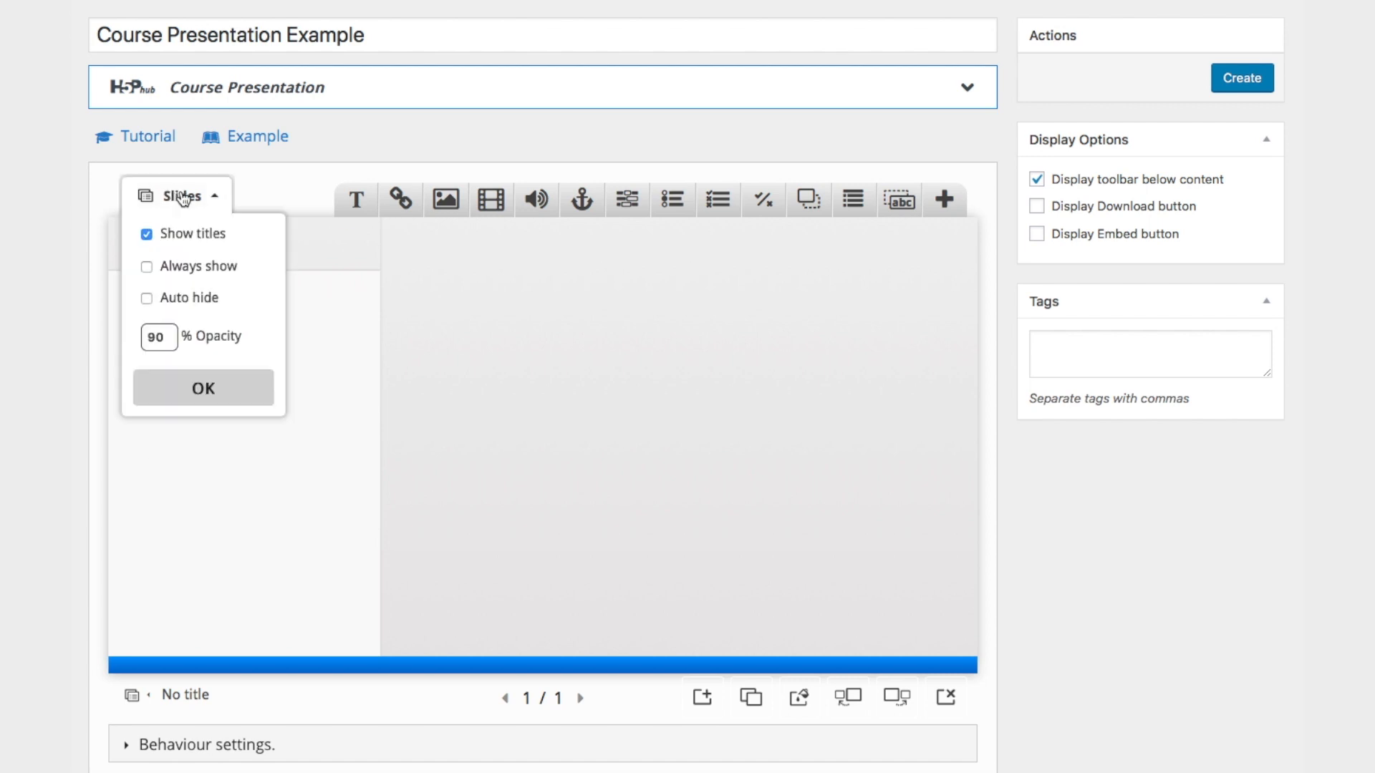
left_click(194, 297)
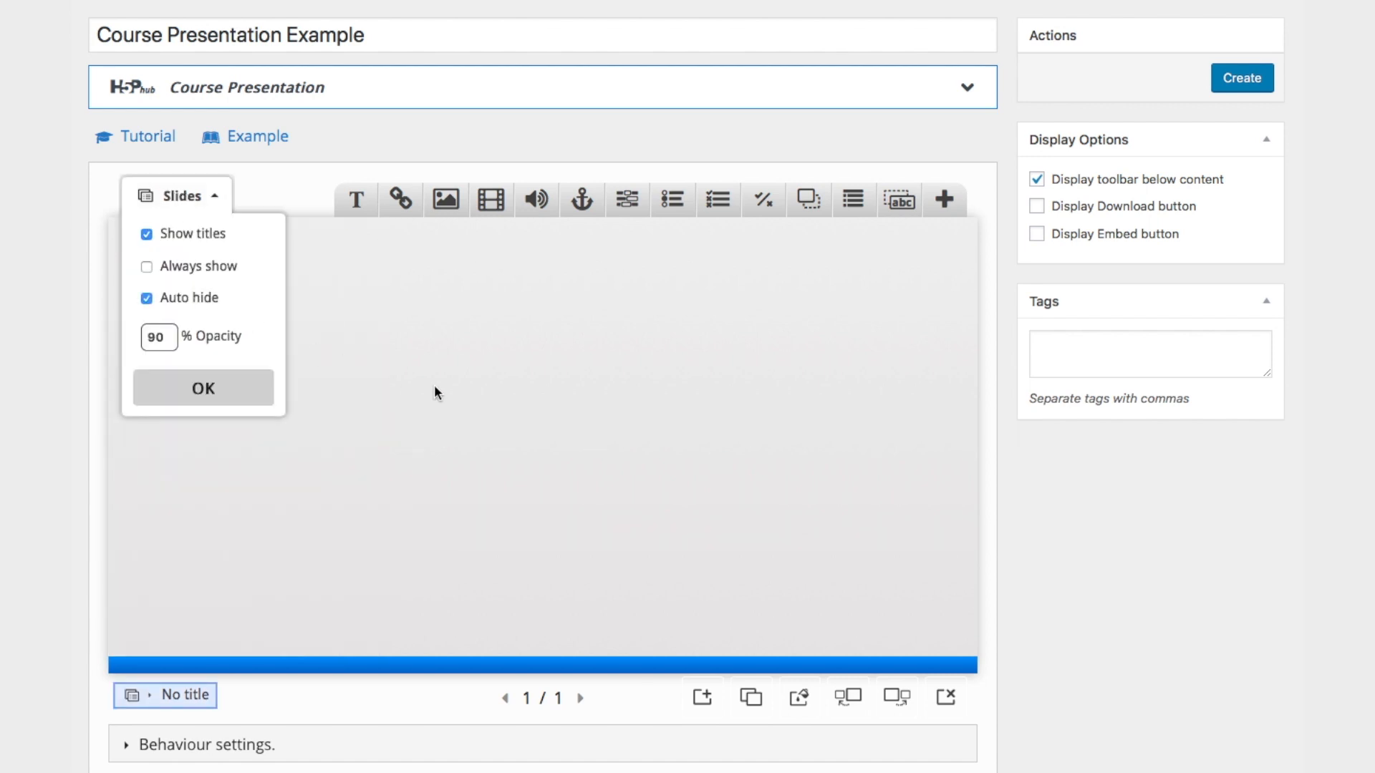
left_click(261, 391)
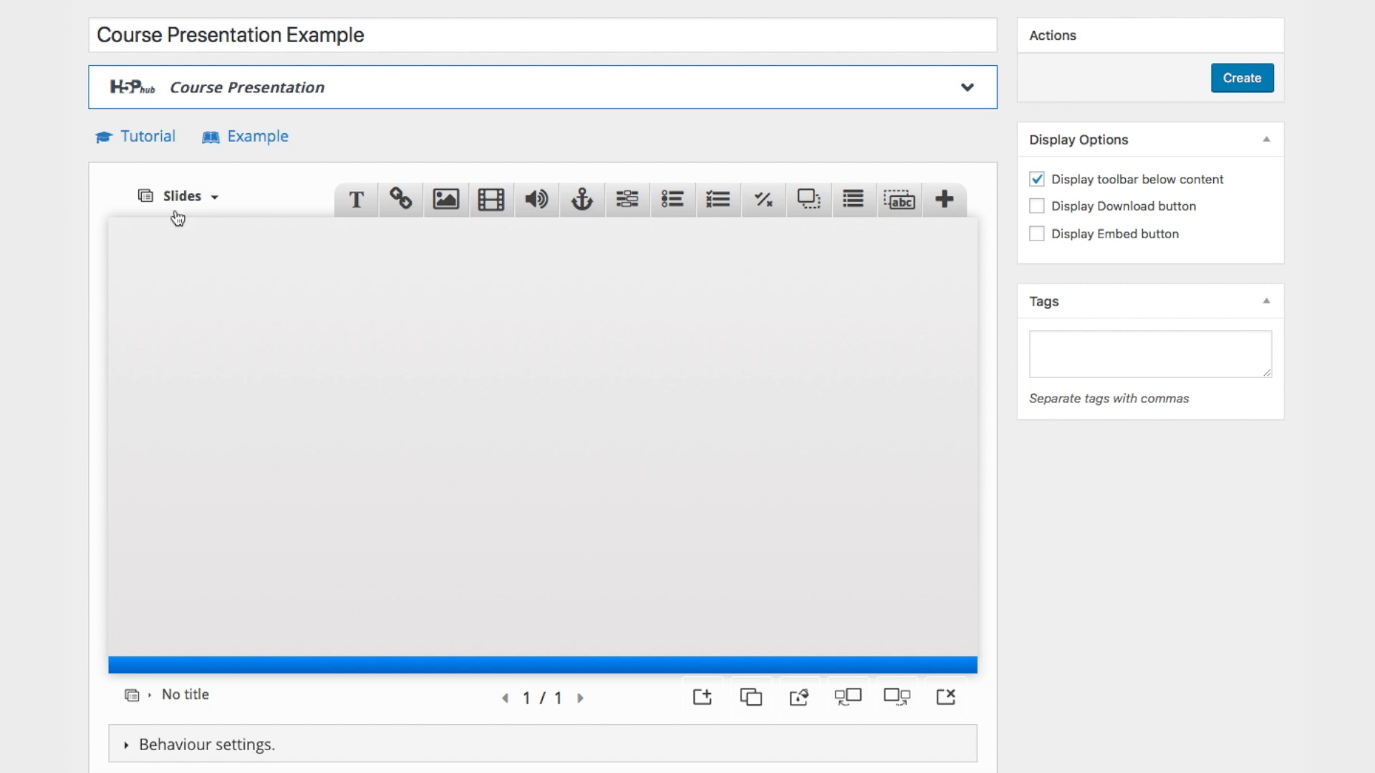
left_click(138, 699)
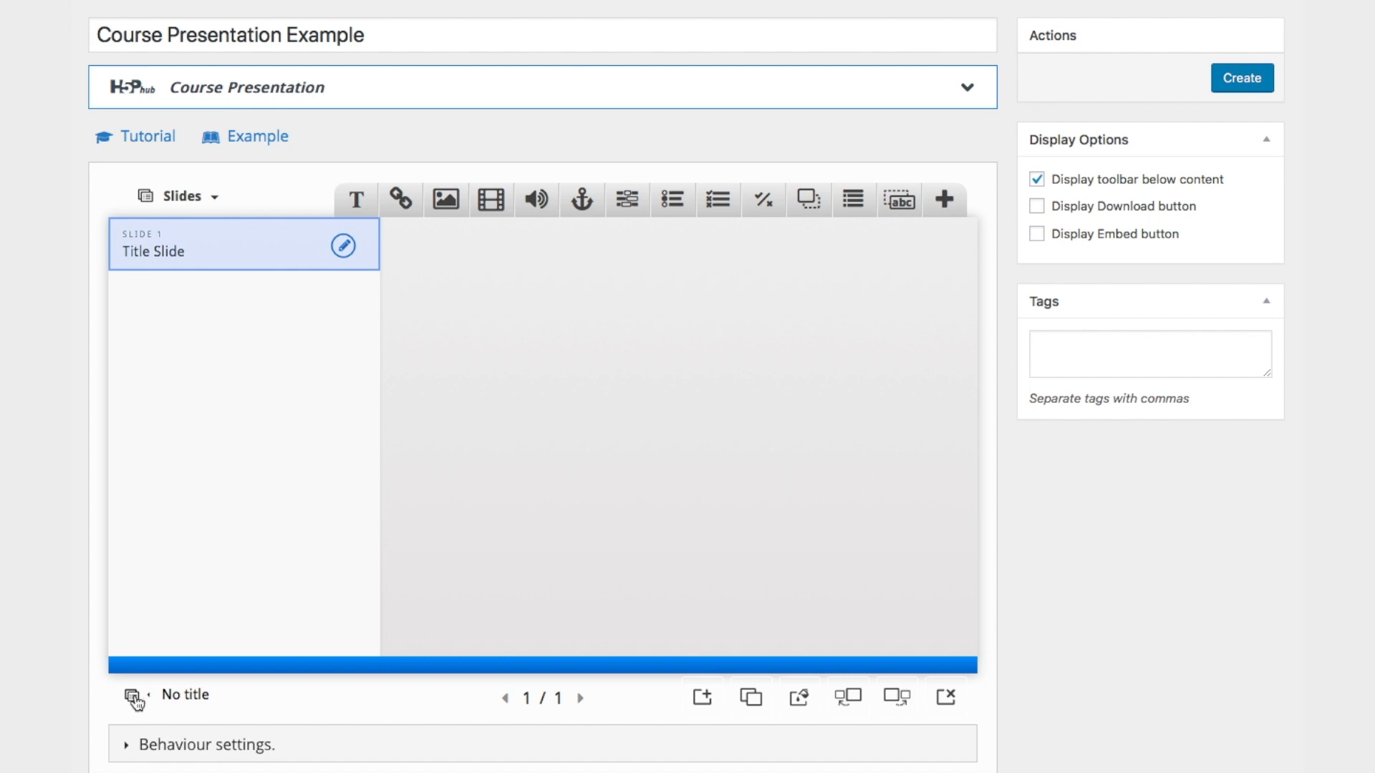
left_click(136, 701)
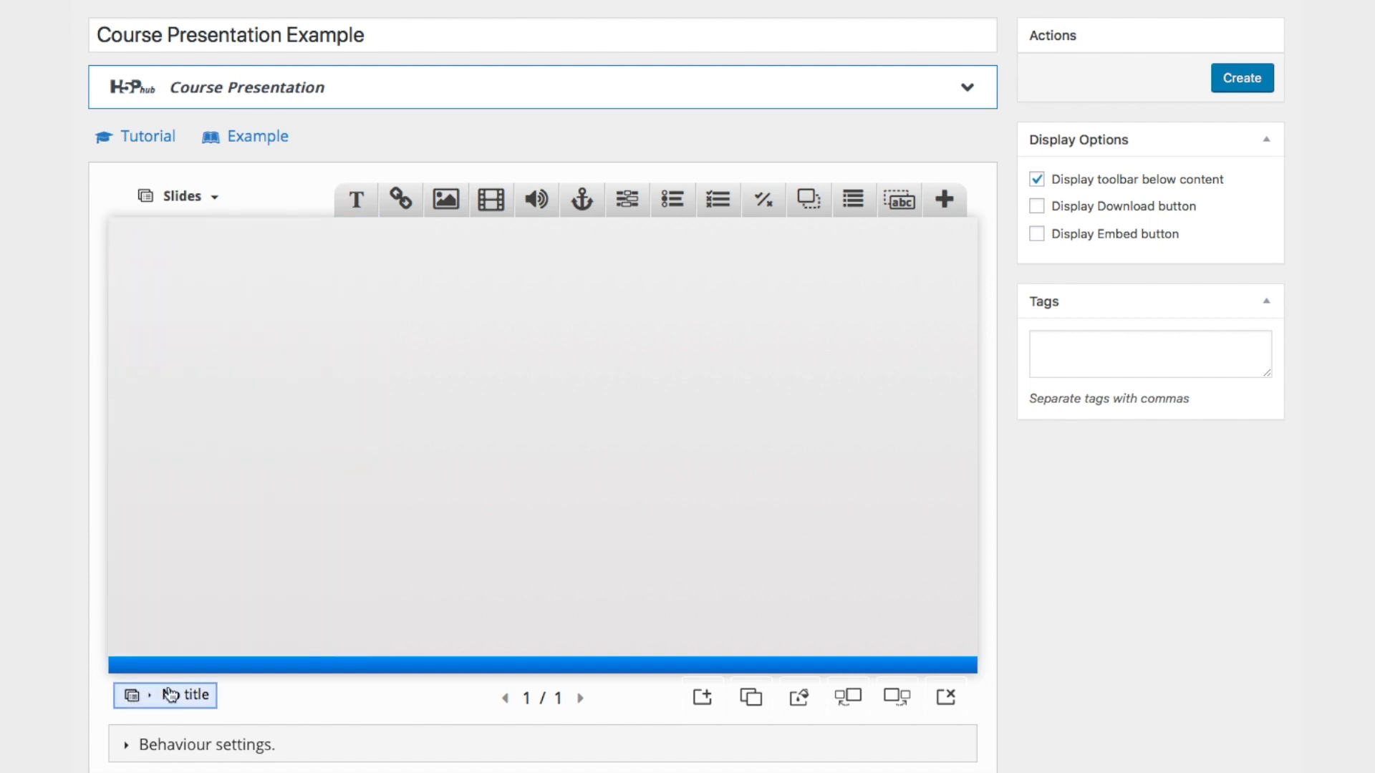
left_click(159, 196)
left_click(177, 194)
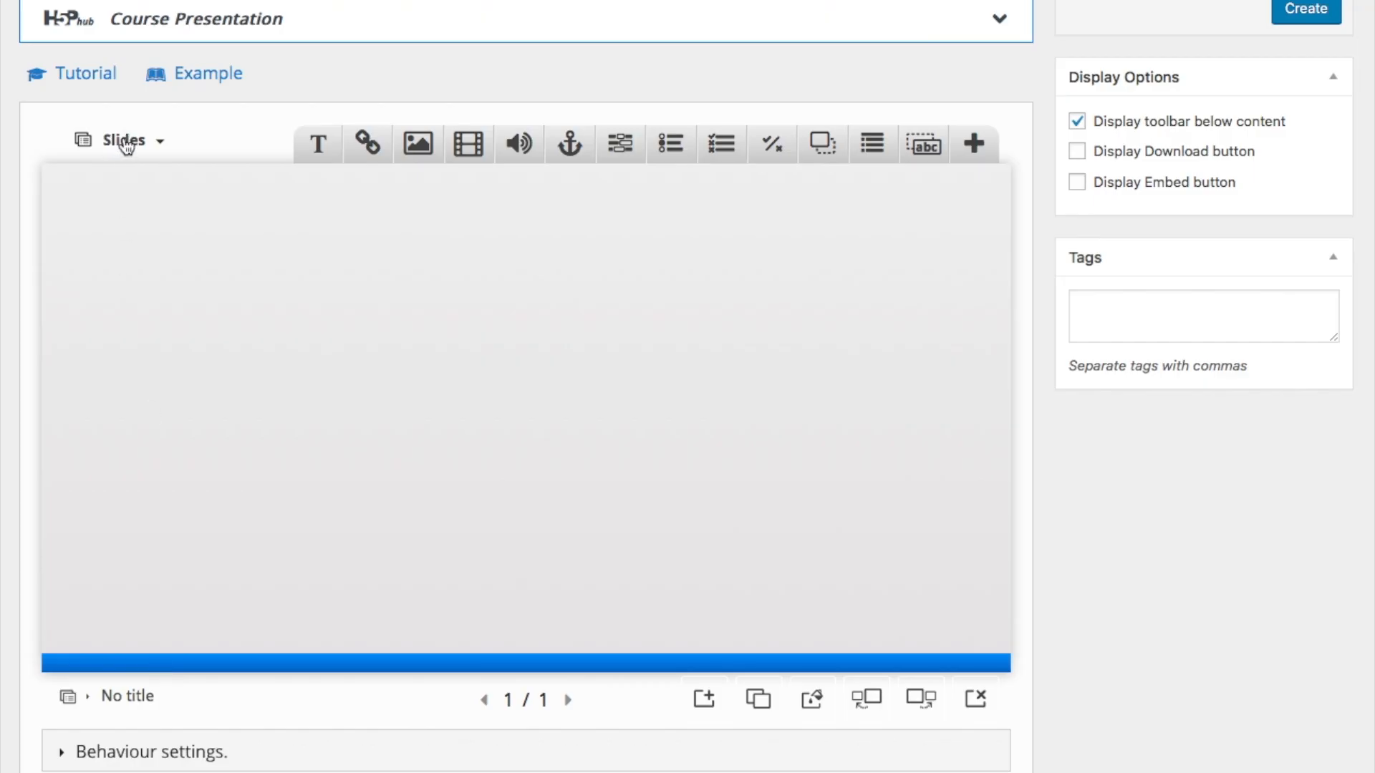
left_click(126, 145)
left_click(126, 143)
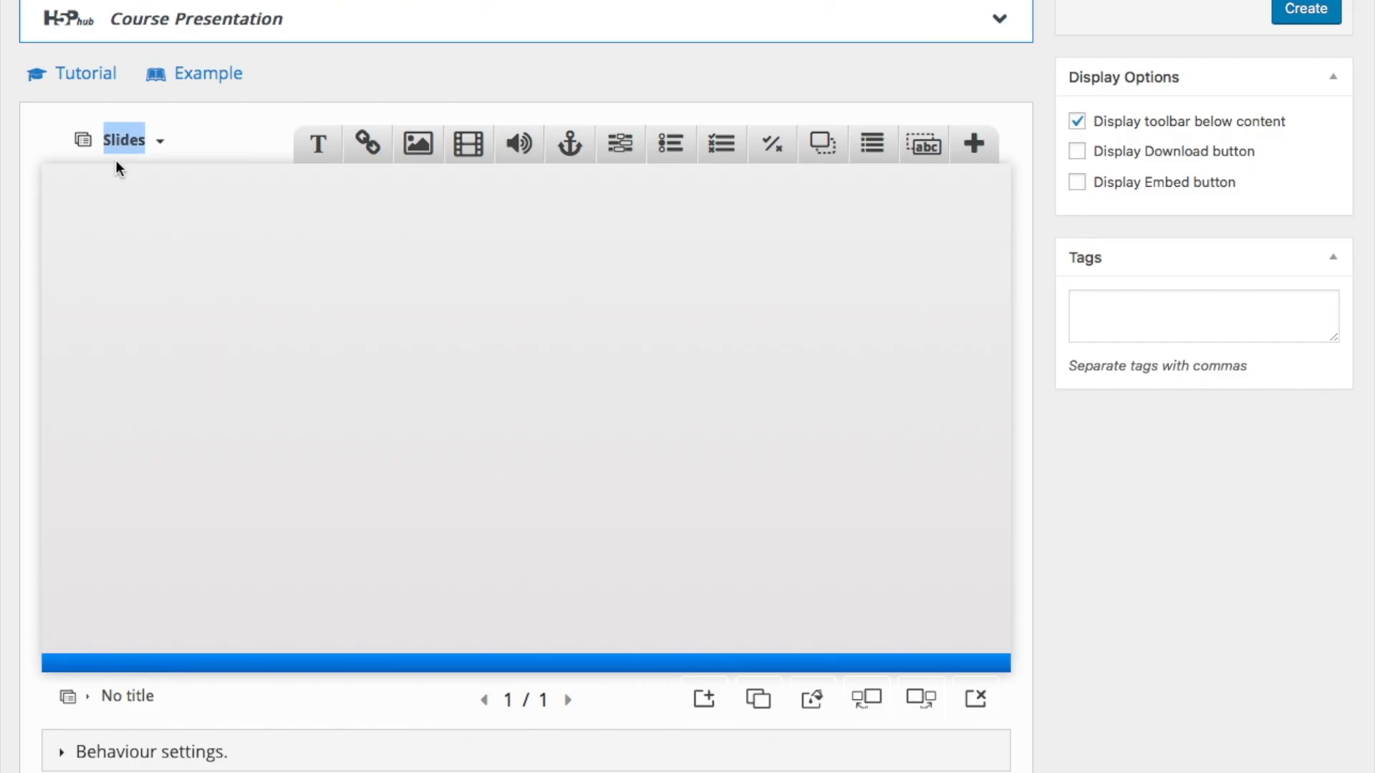
left_click(112, 695)
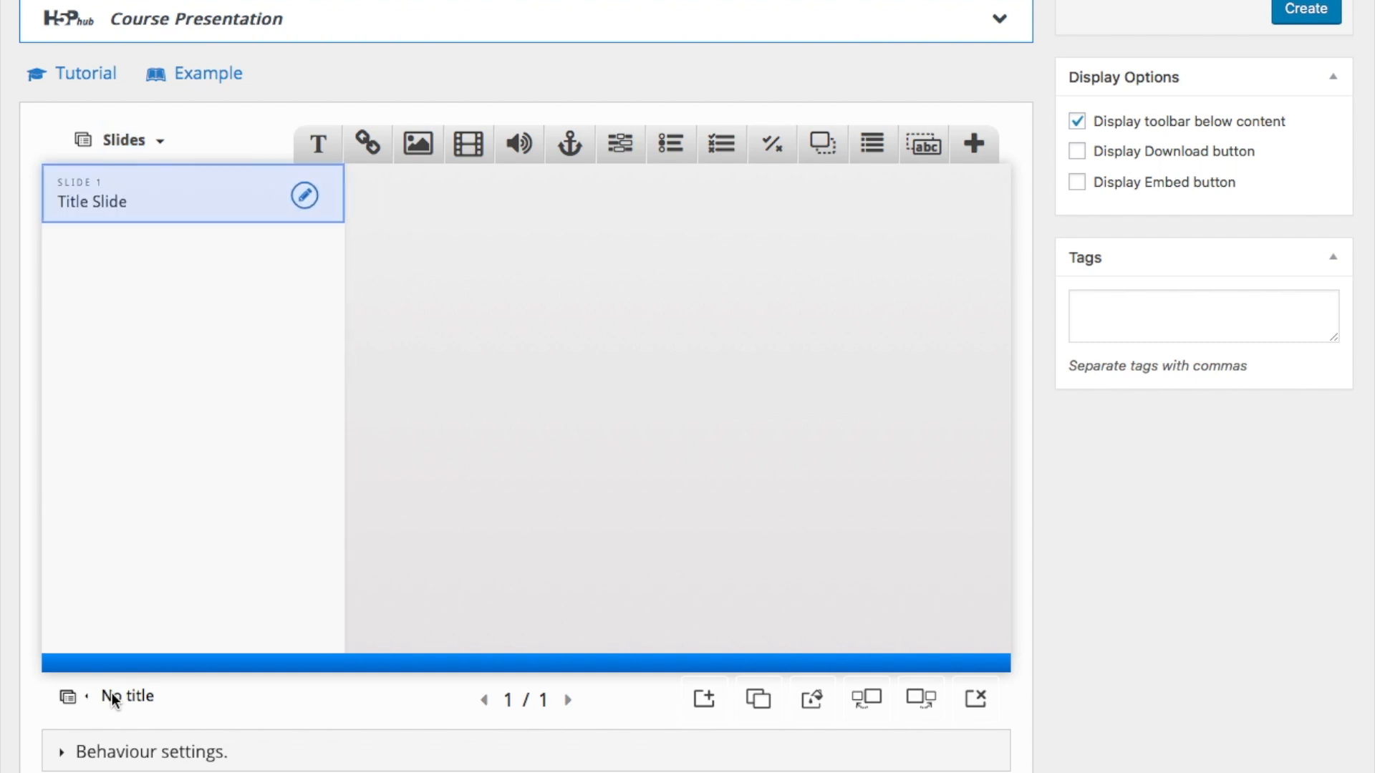
left_click(112, 693)
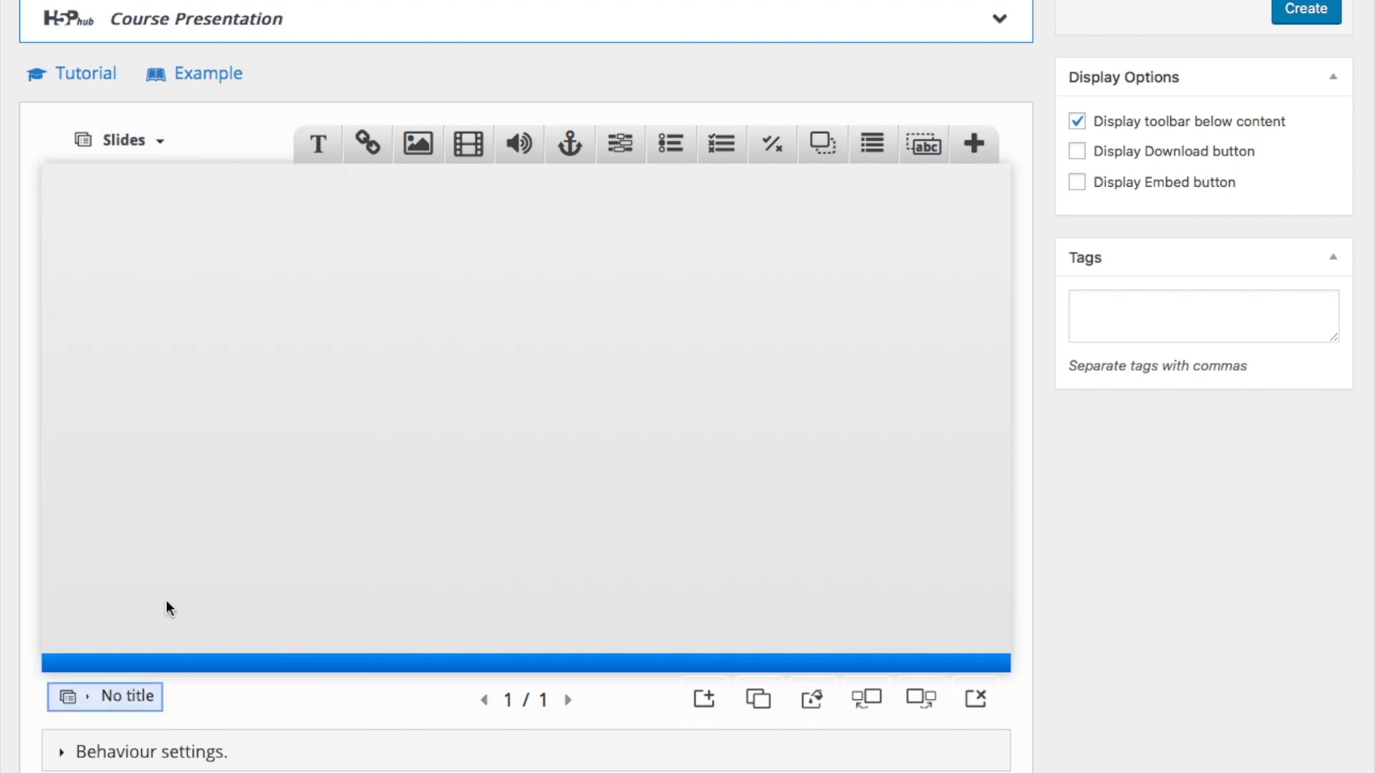
Start a new text element on the slide reading "Camera Tutorial" and centre the text.
left_click(319, 143)
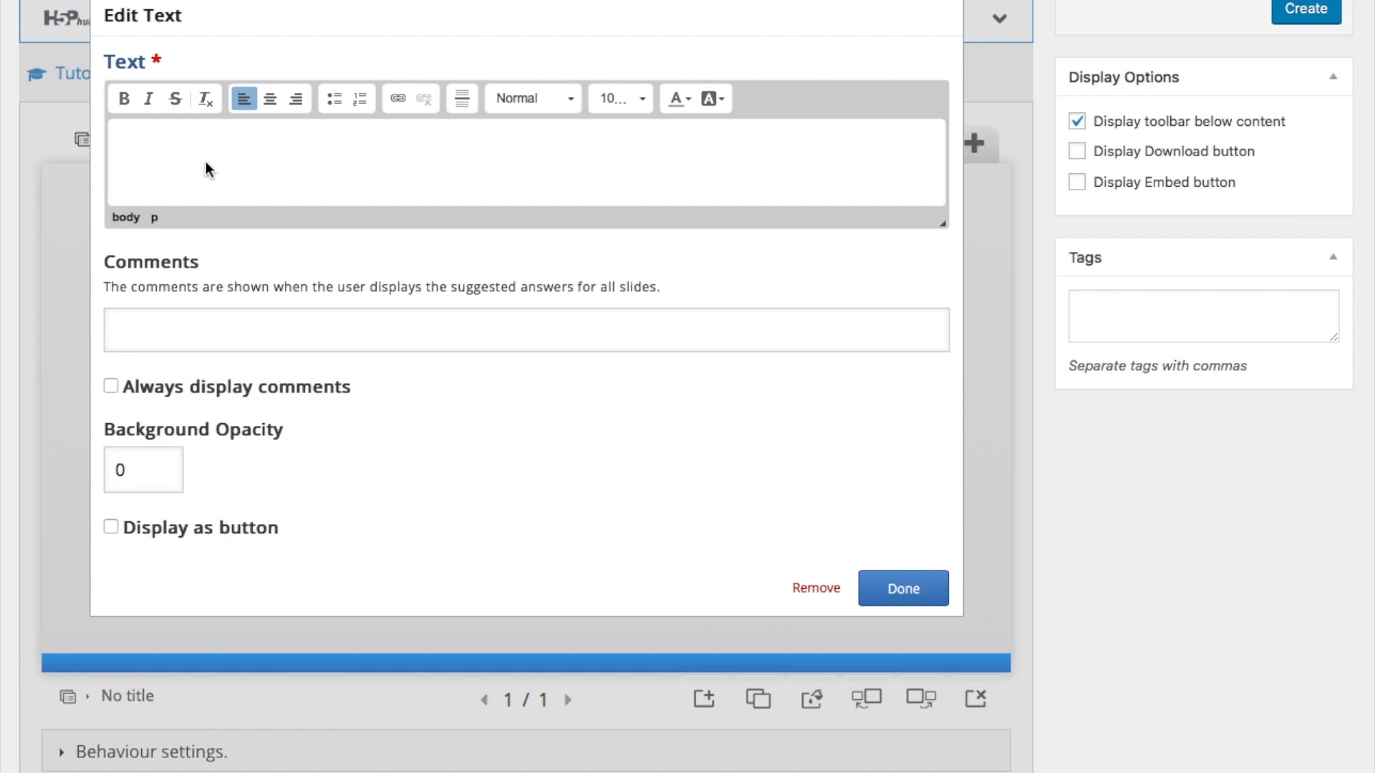
type("Camera Tutorial")
triple_click(181, 150)
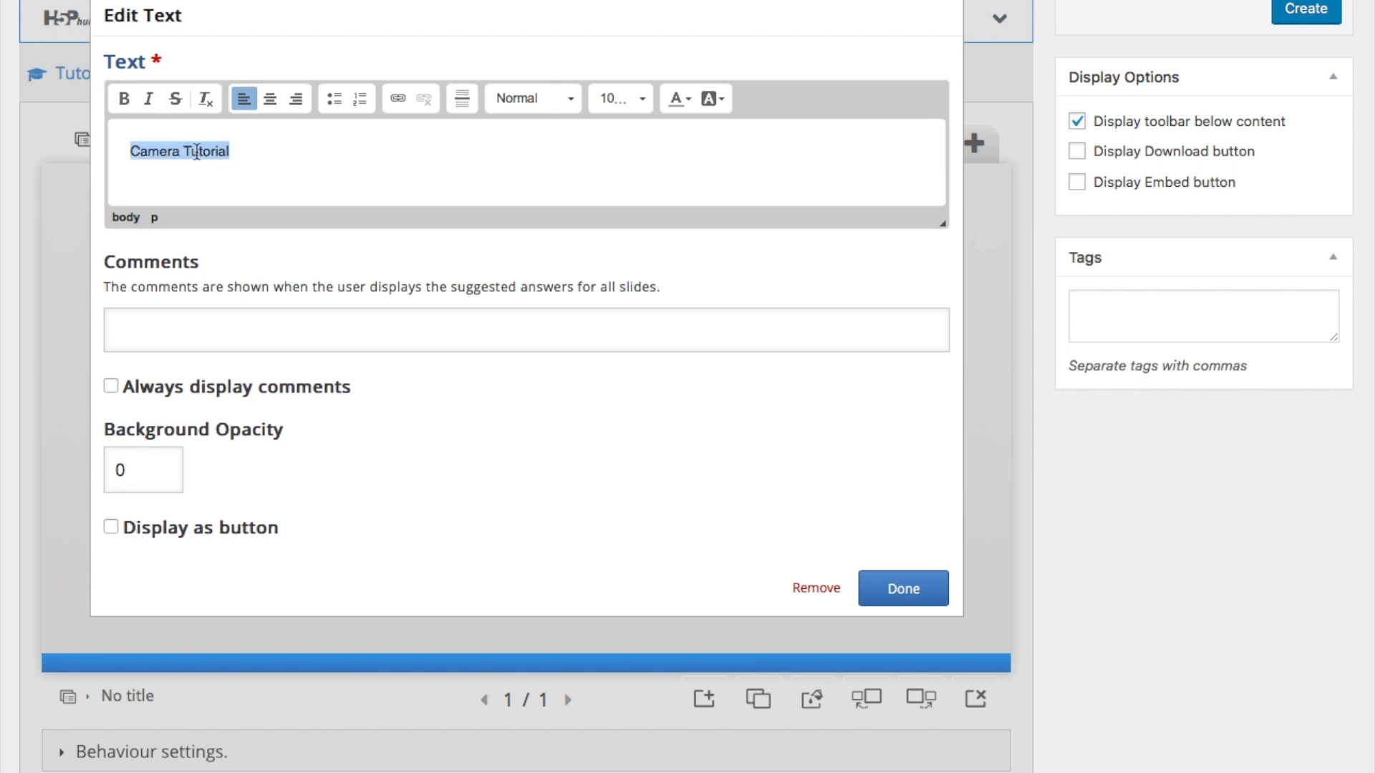
left_click(270, 100)
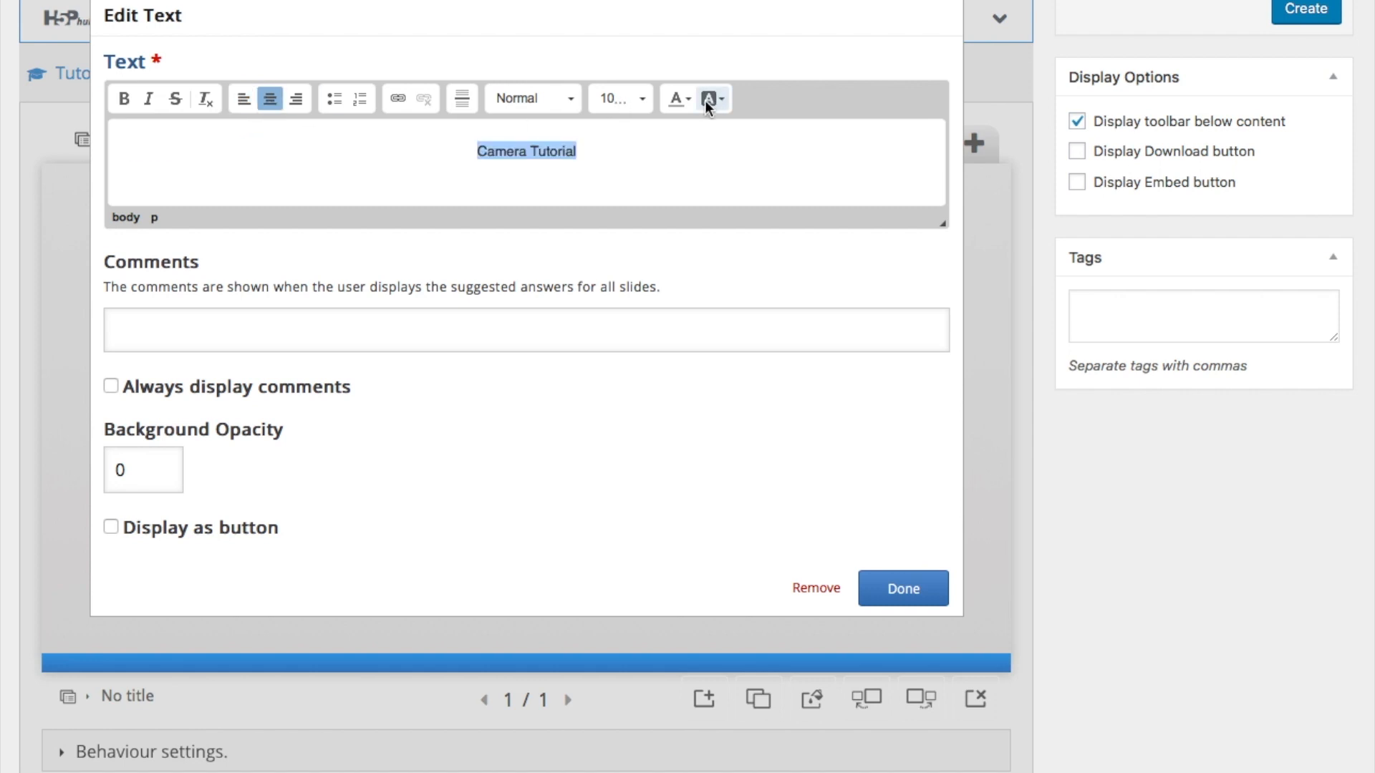
Set the font size of "Camera Tutorial" to 162.5% and place the text element on the slide.
left_click(643, 100)
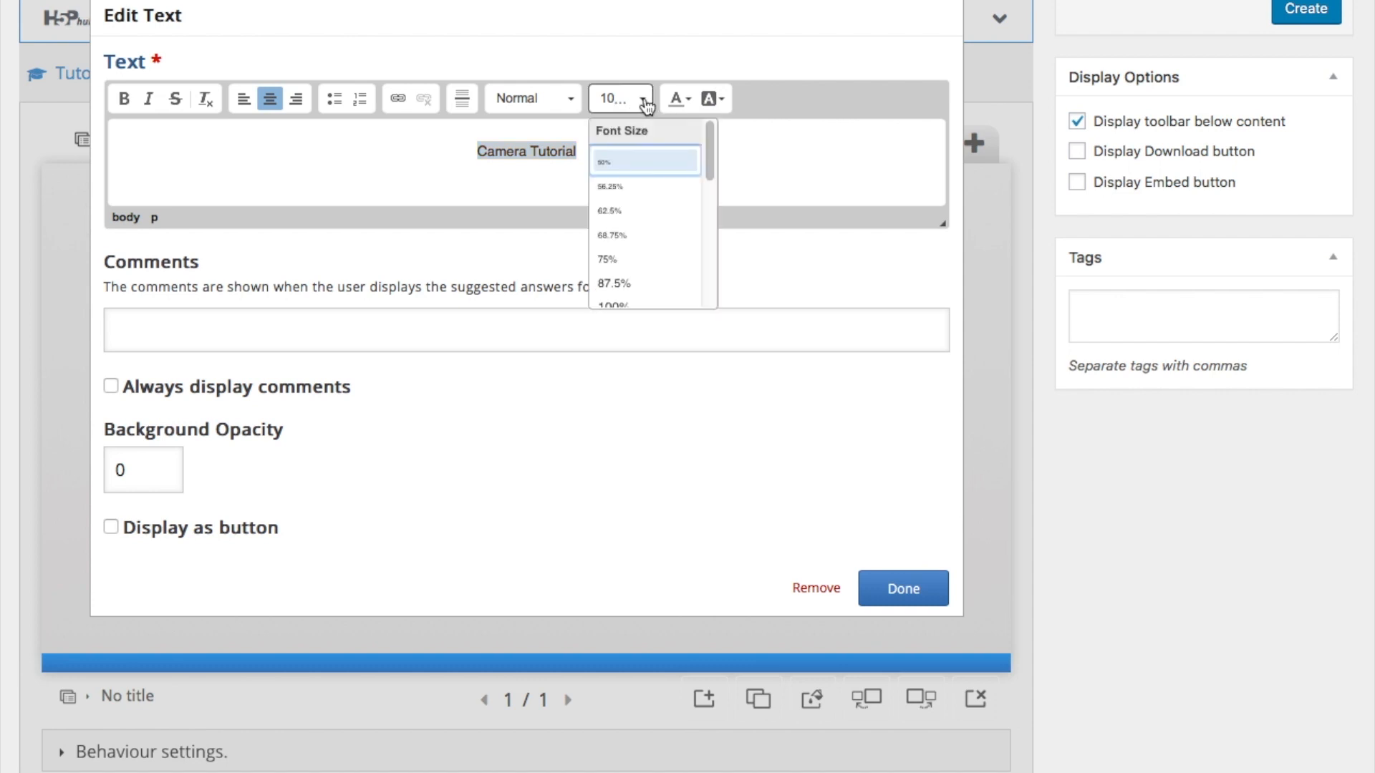
scroll(655, 228, "down", 4)
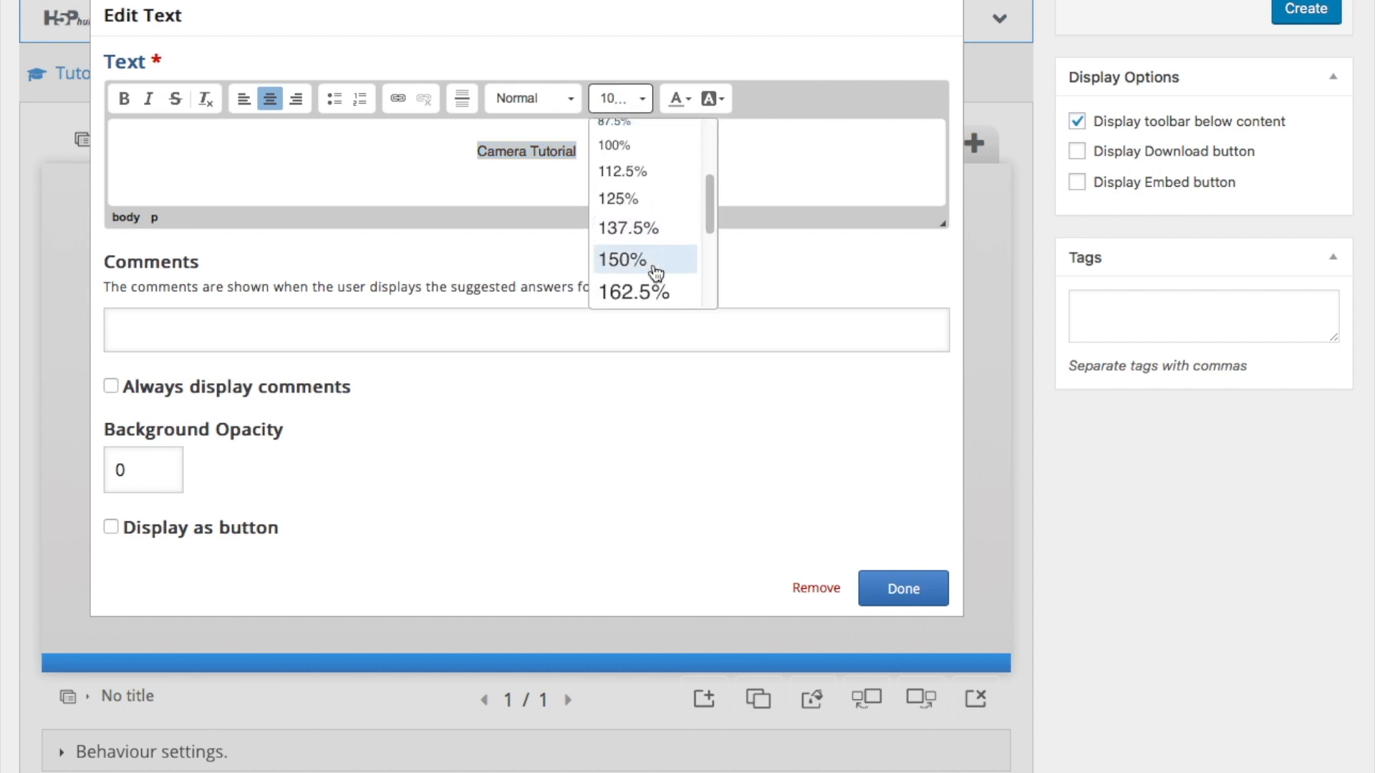
left_click(654, 269)
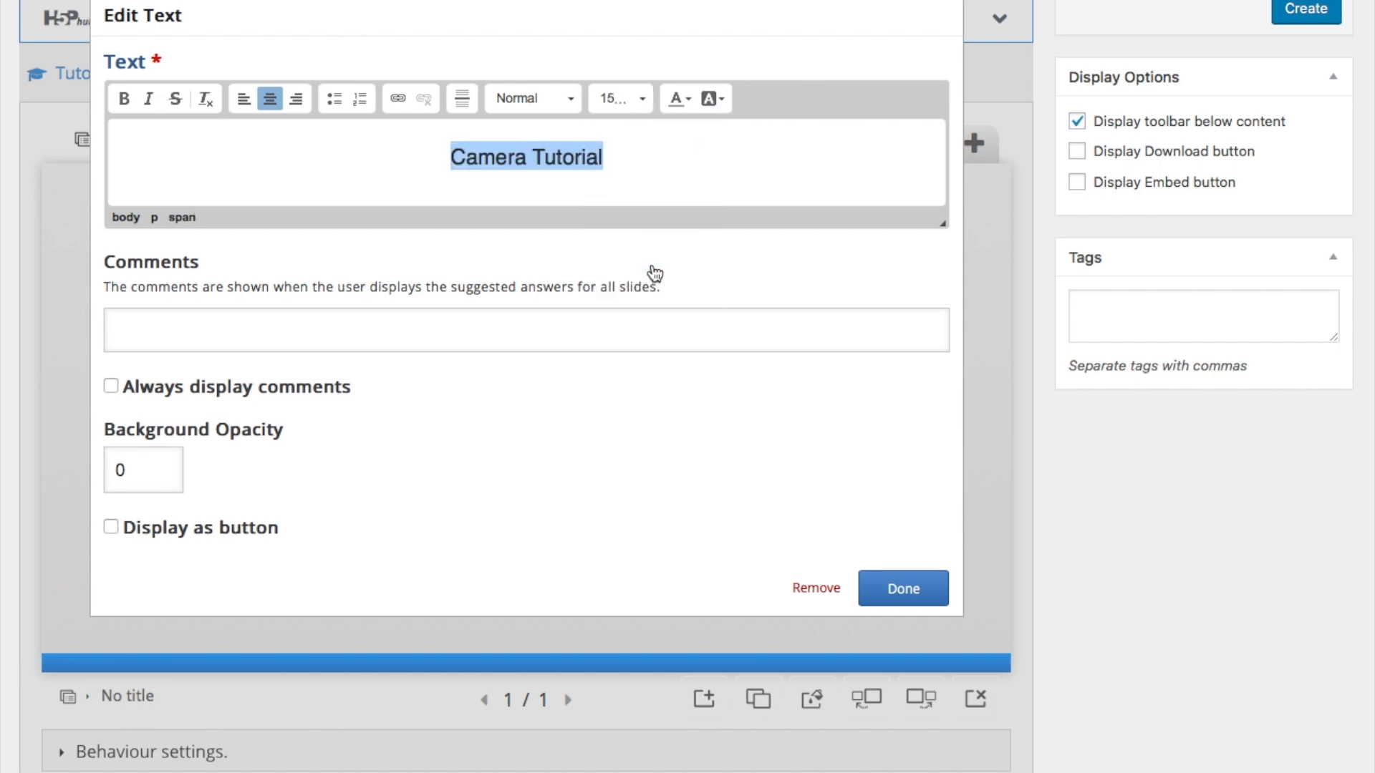
left_click(643, 101)
left_click(639, 296)
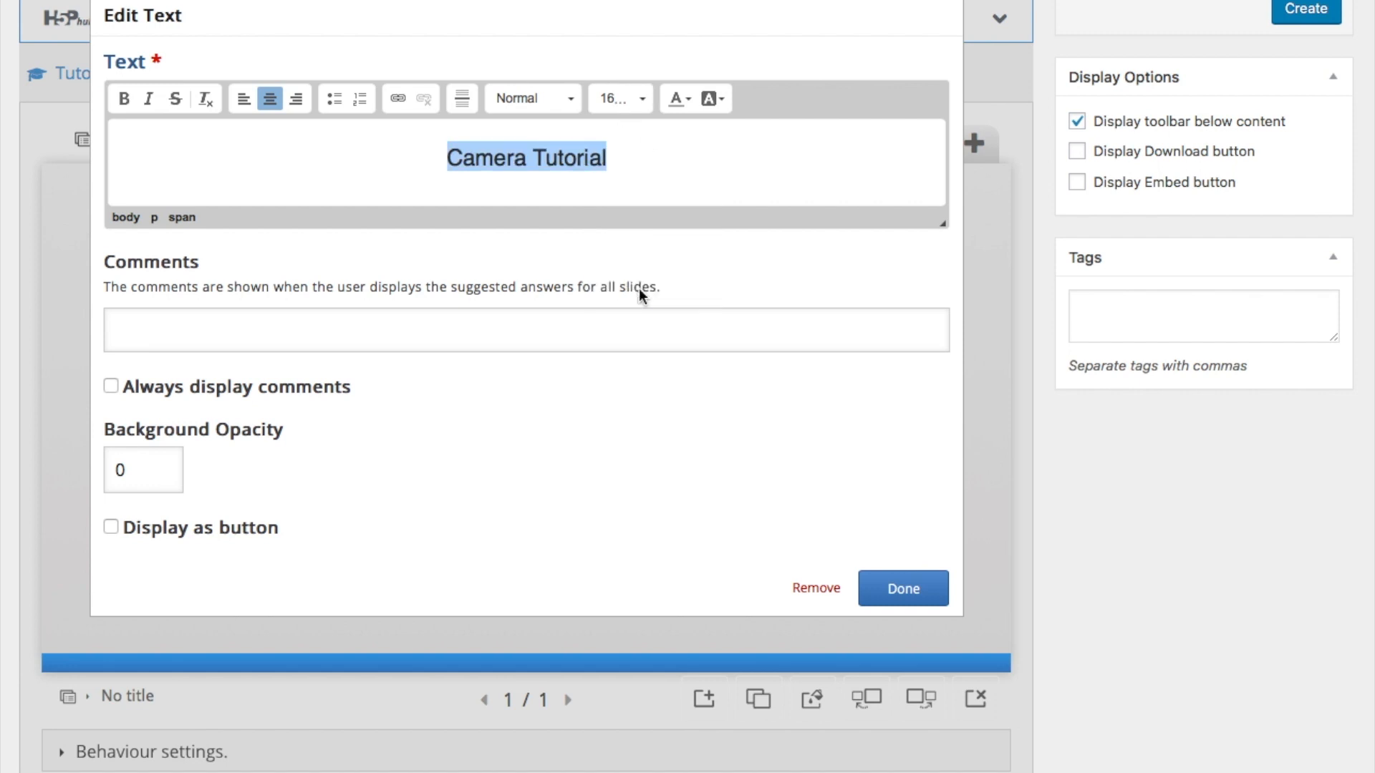
left_click(907, 589)
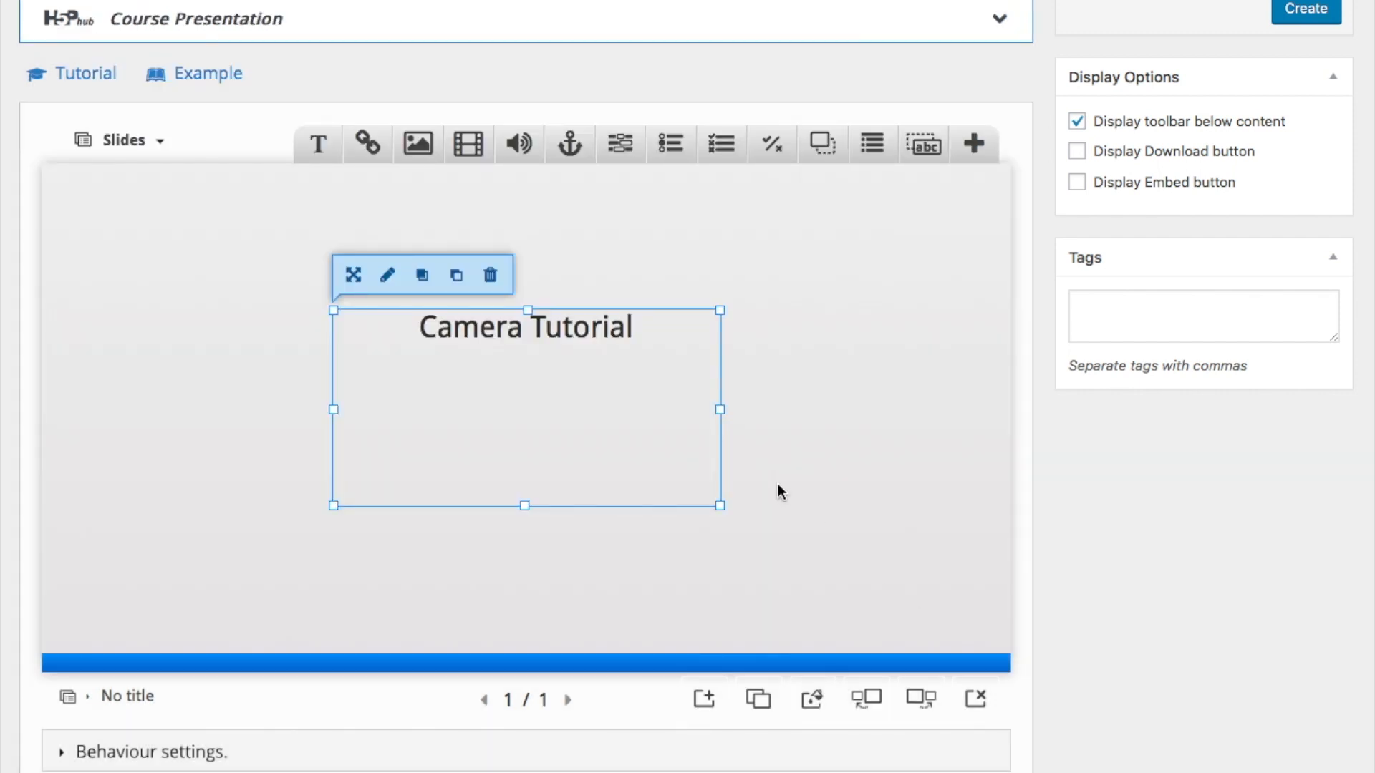
Shrink the "Camera Tutorial" text box to about 365 × 50 and move it slightly higher on the slide.
left_click_drag(525, 505, 530, 353)
left_click(526, 419)
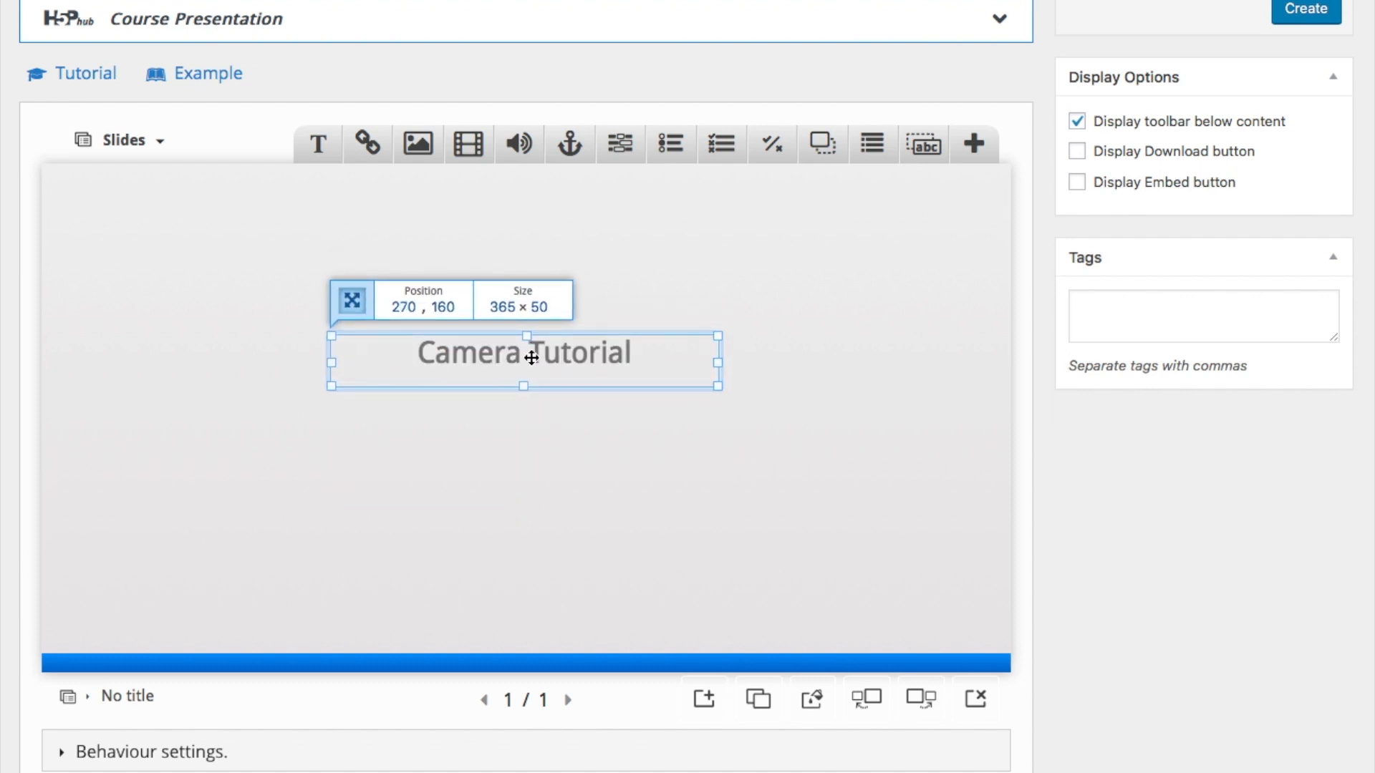
left_click(525, 483)
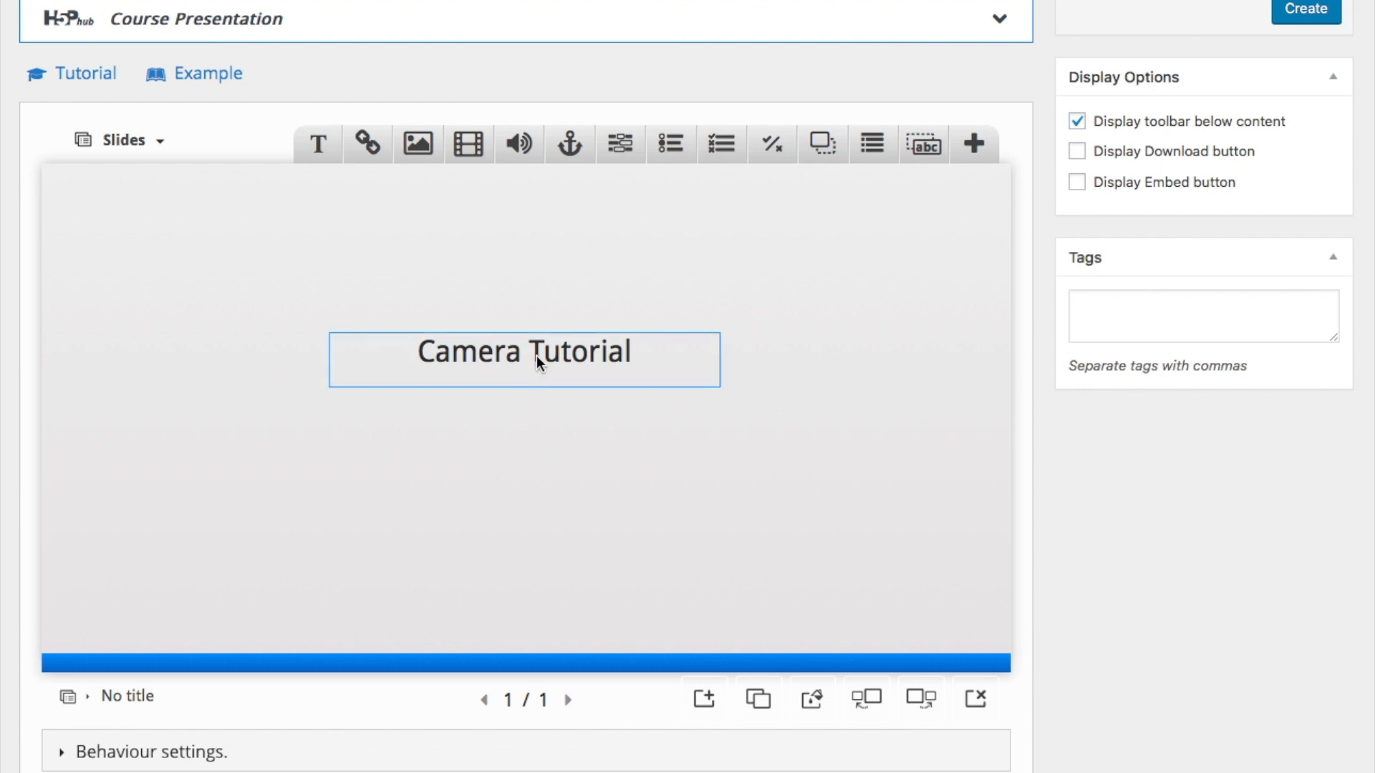
left_click_drag(537, 352, 537, 328)
left_click(516, 422)
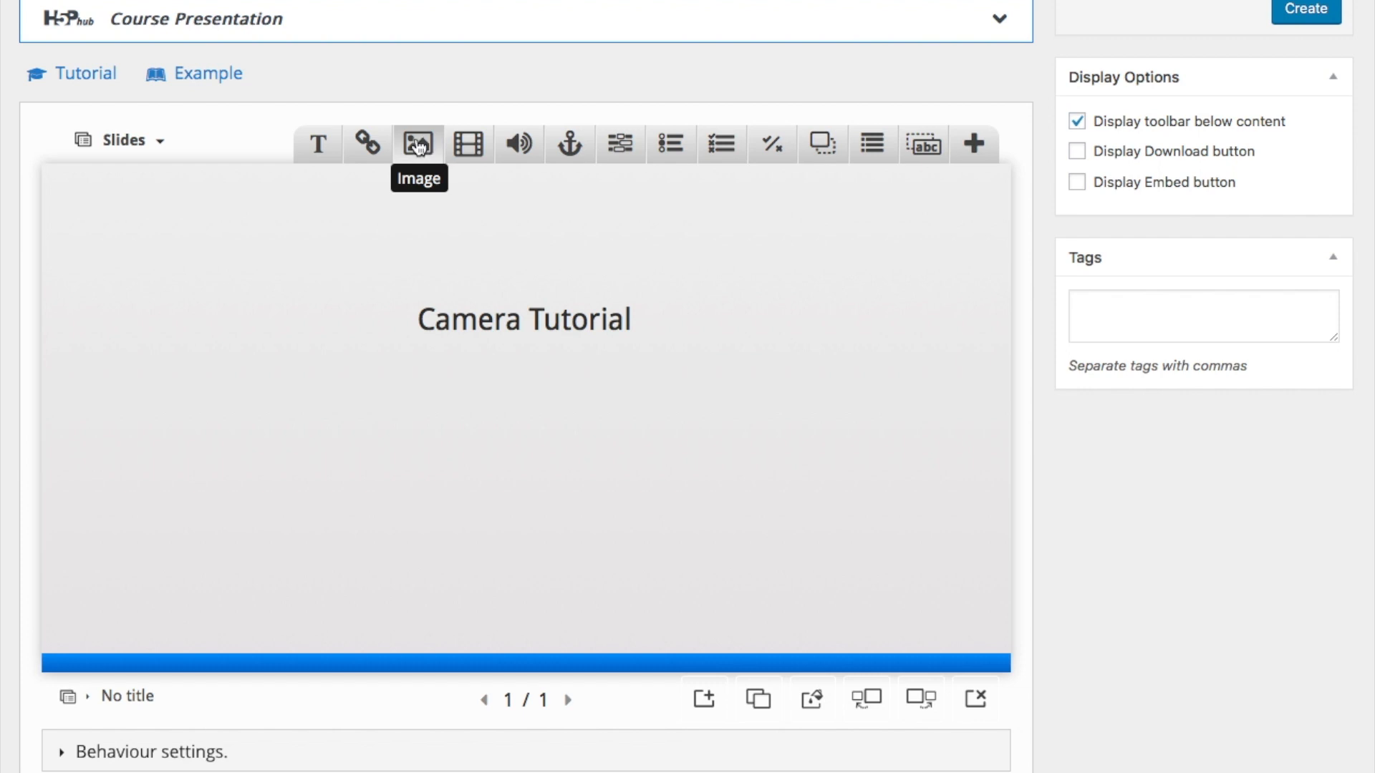
Start a new image element on the slide and upload camera.png from the desktop's nx5content folder.
left_click(419, 145)
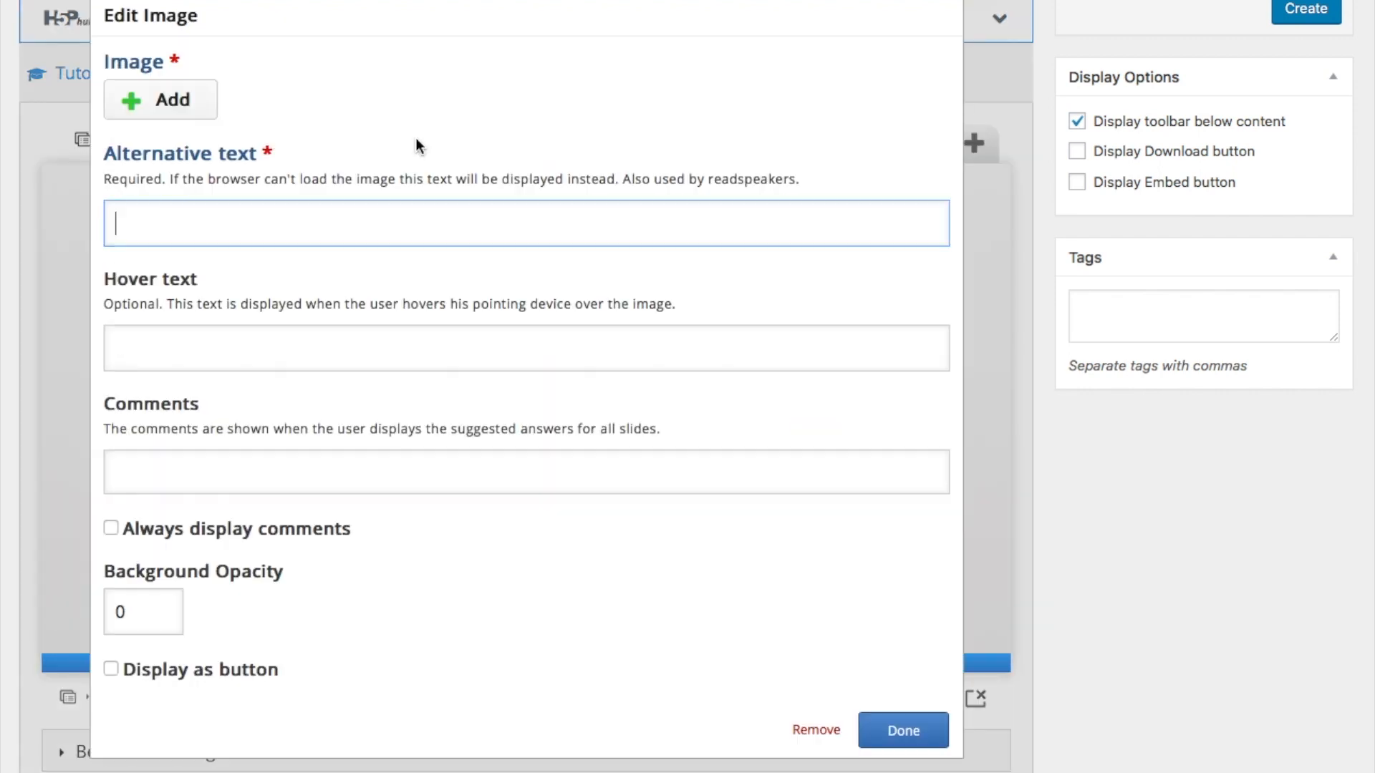
left_click(172, 103)
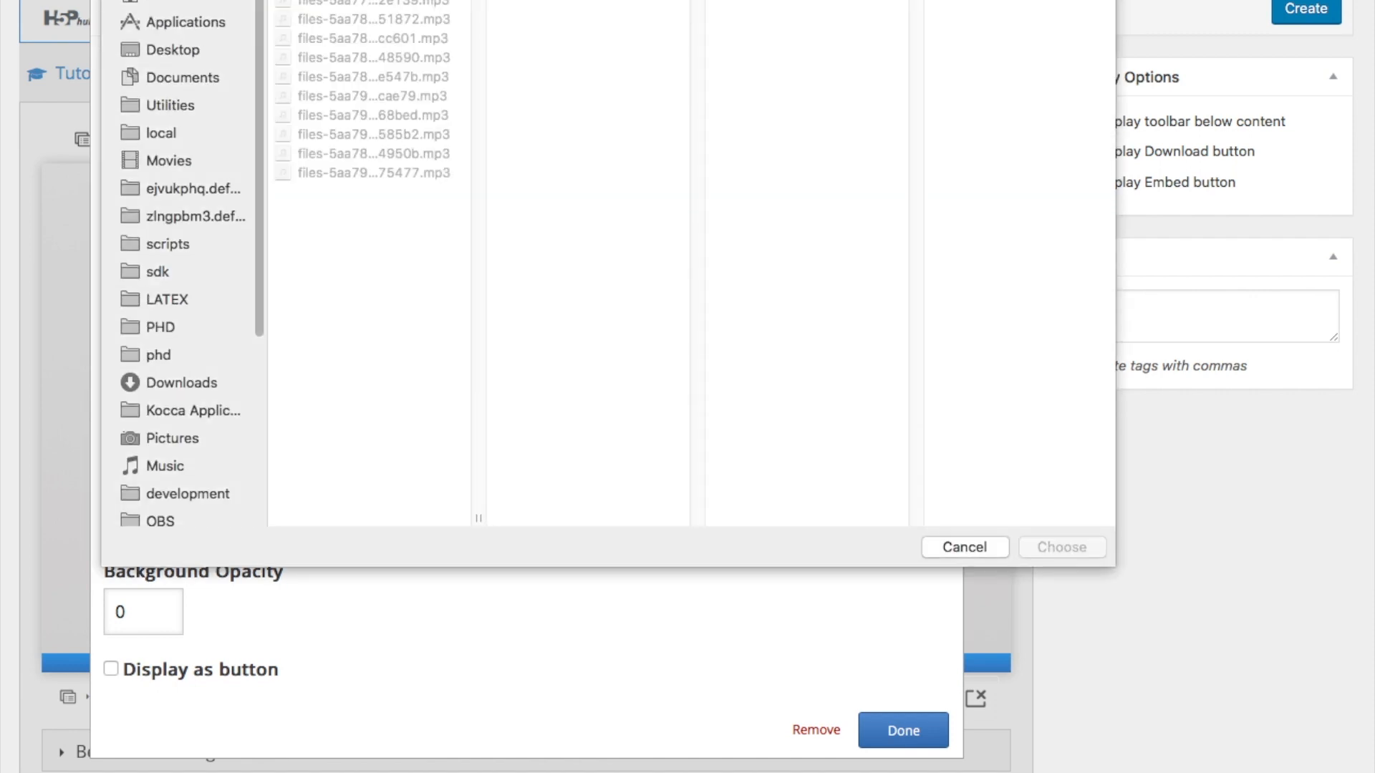
left_click(593, 1)
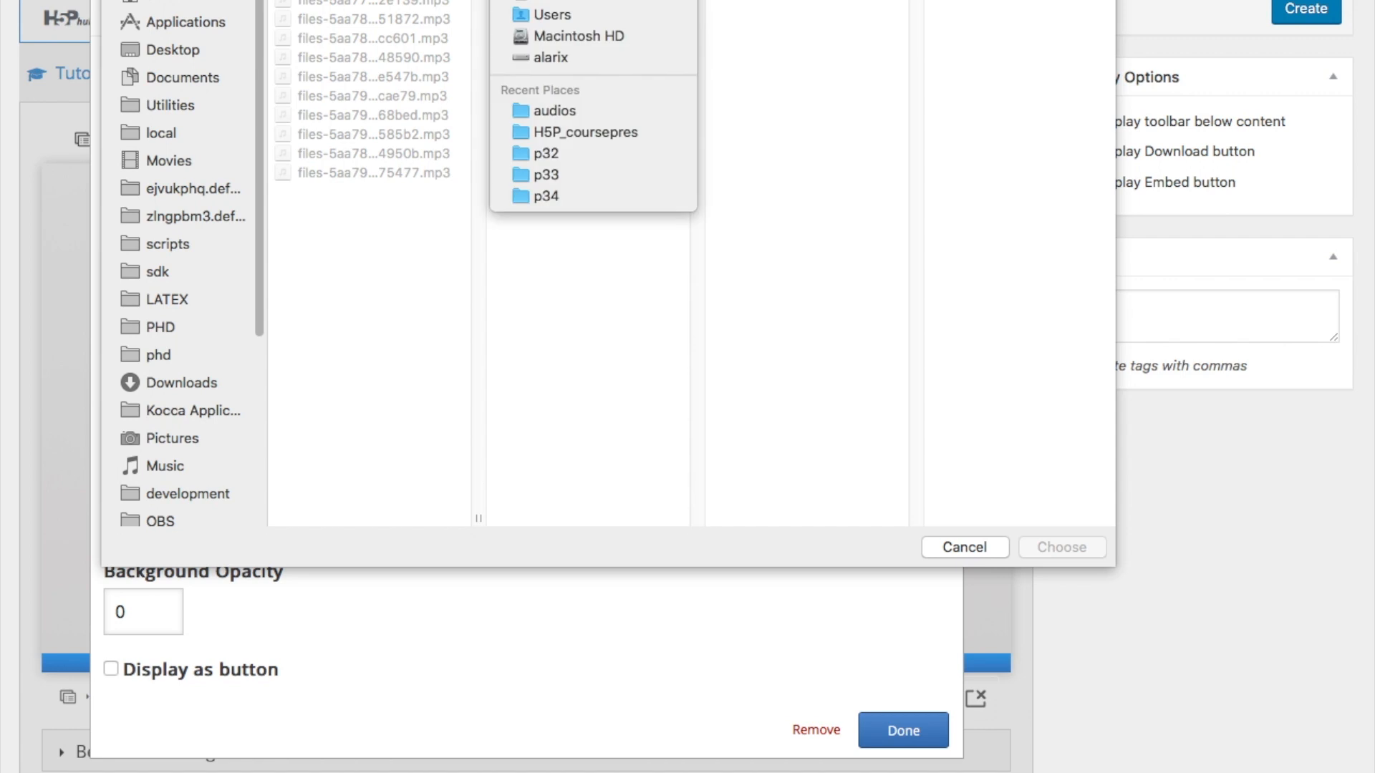
left_click(558, 1)
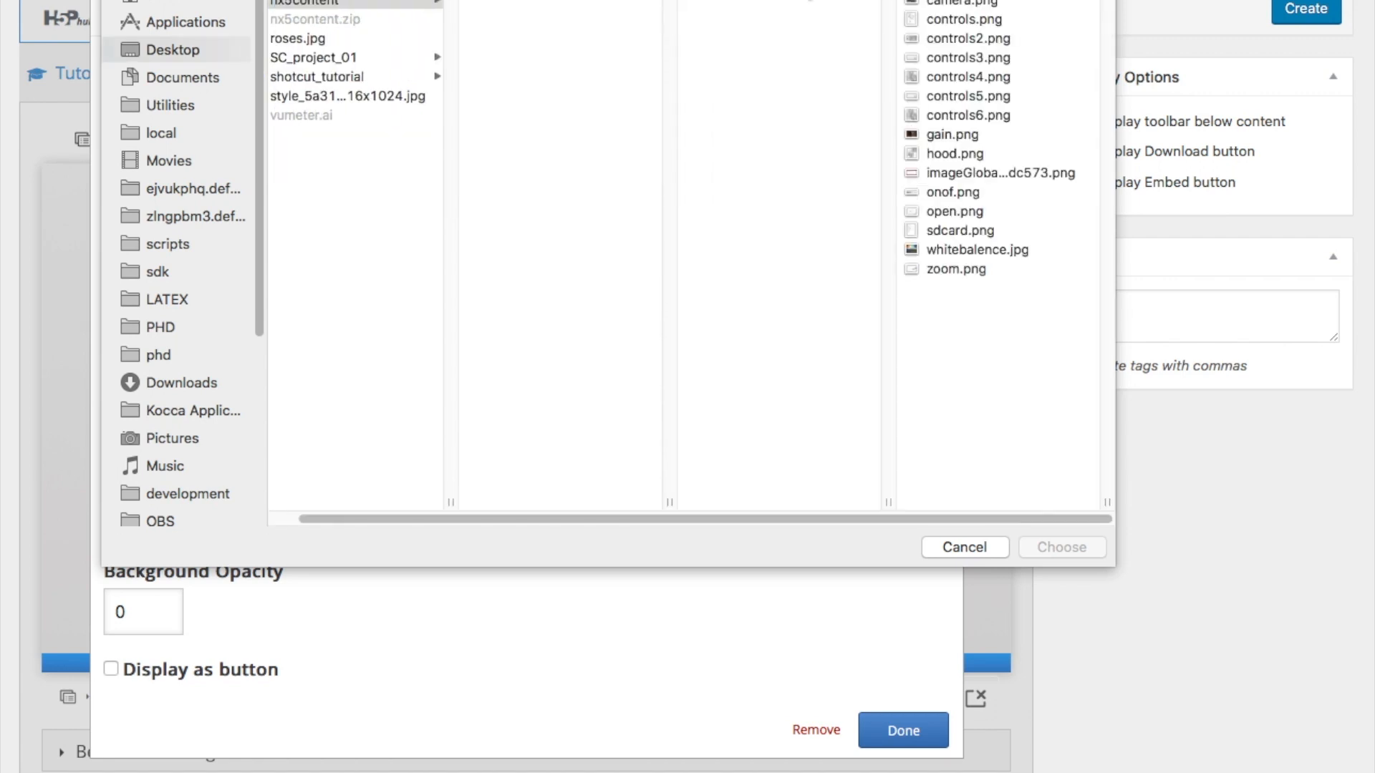
left_click(972, 4)
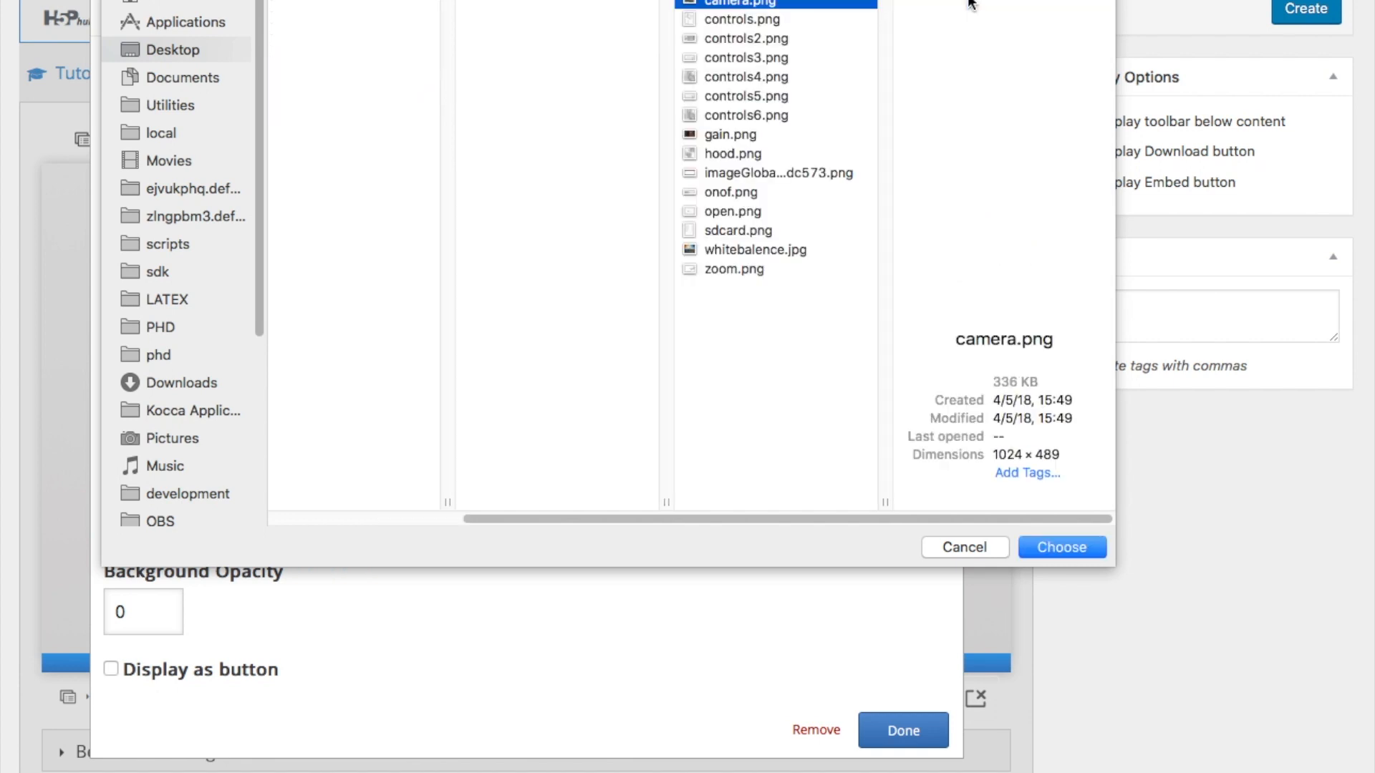
left_click(1060, 546)
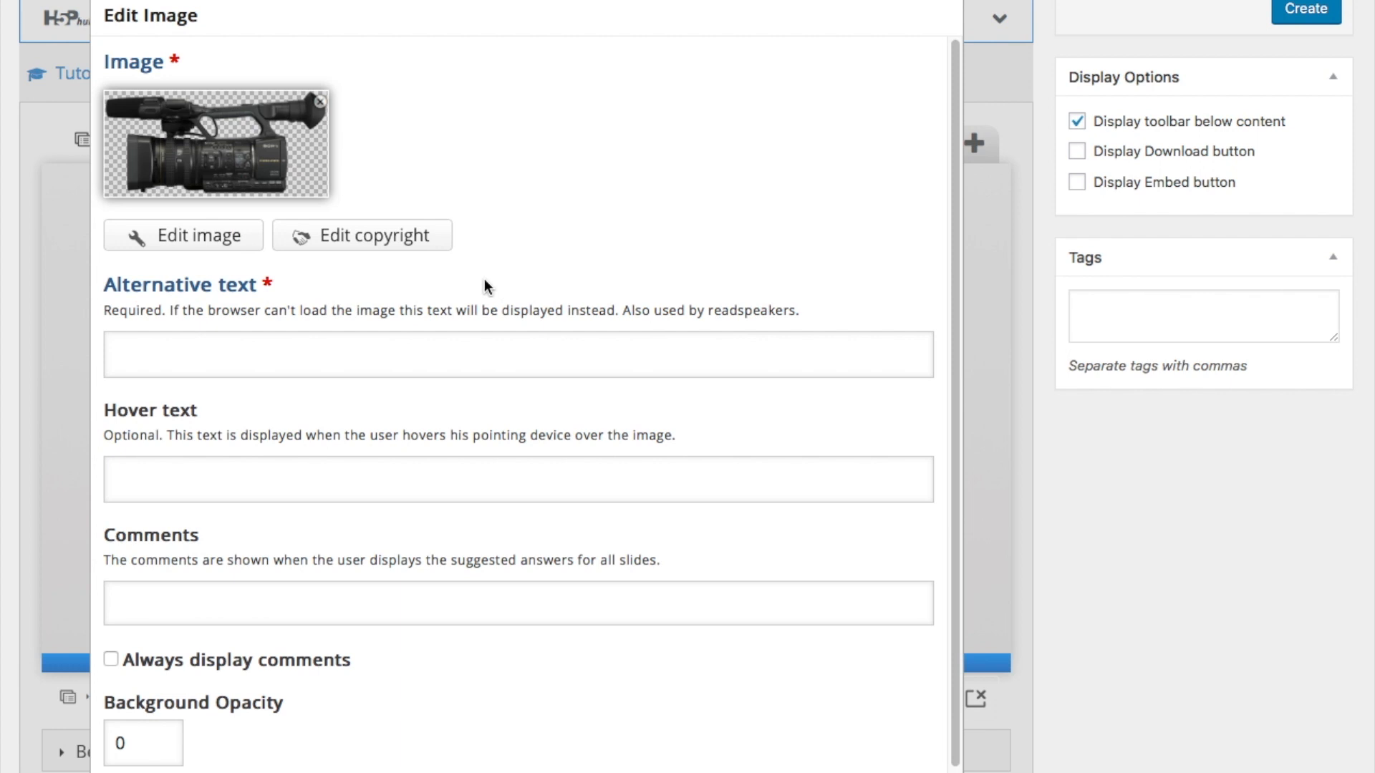
Give the camera image the alternative text "Camera Image" and move it below the "Camera Tutorial" heading.
left_click(168, 351)
type("Camera ")
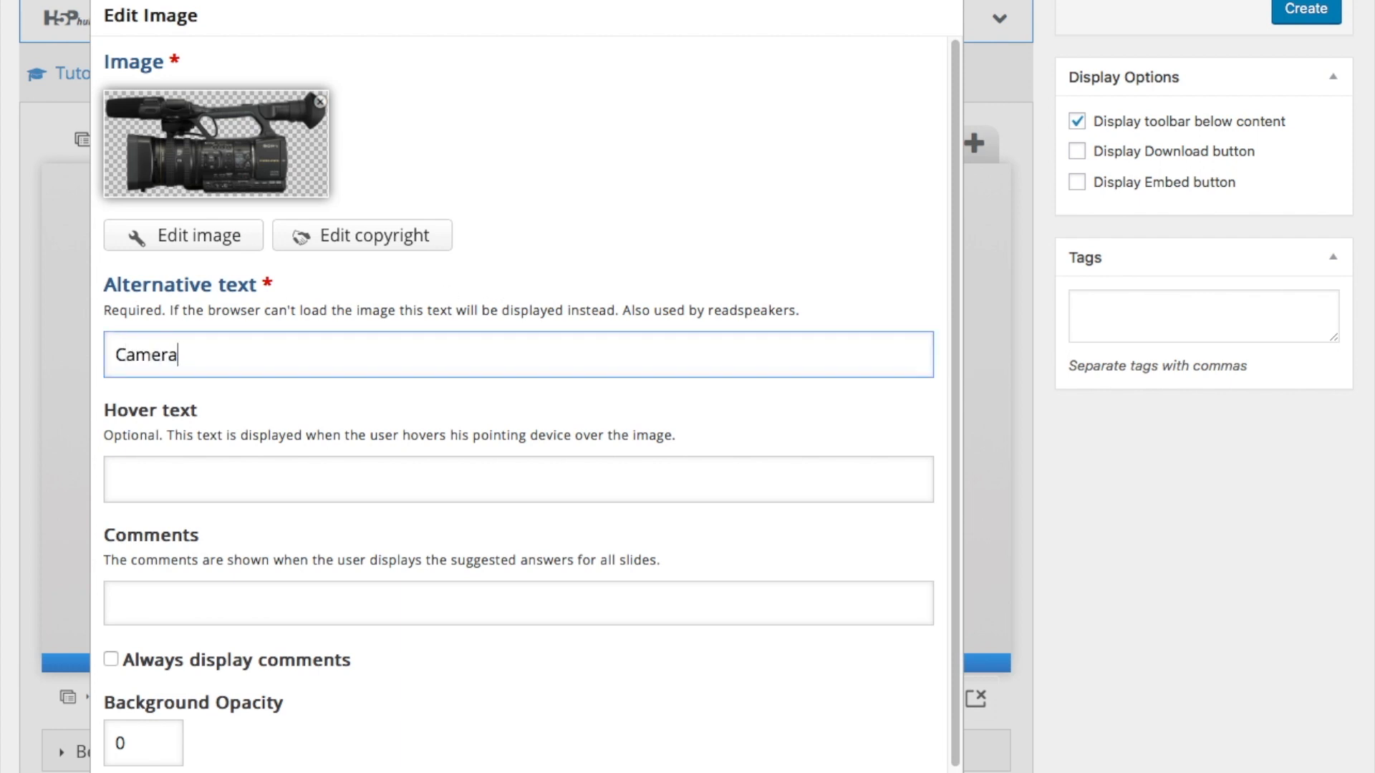
type("Image")
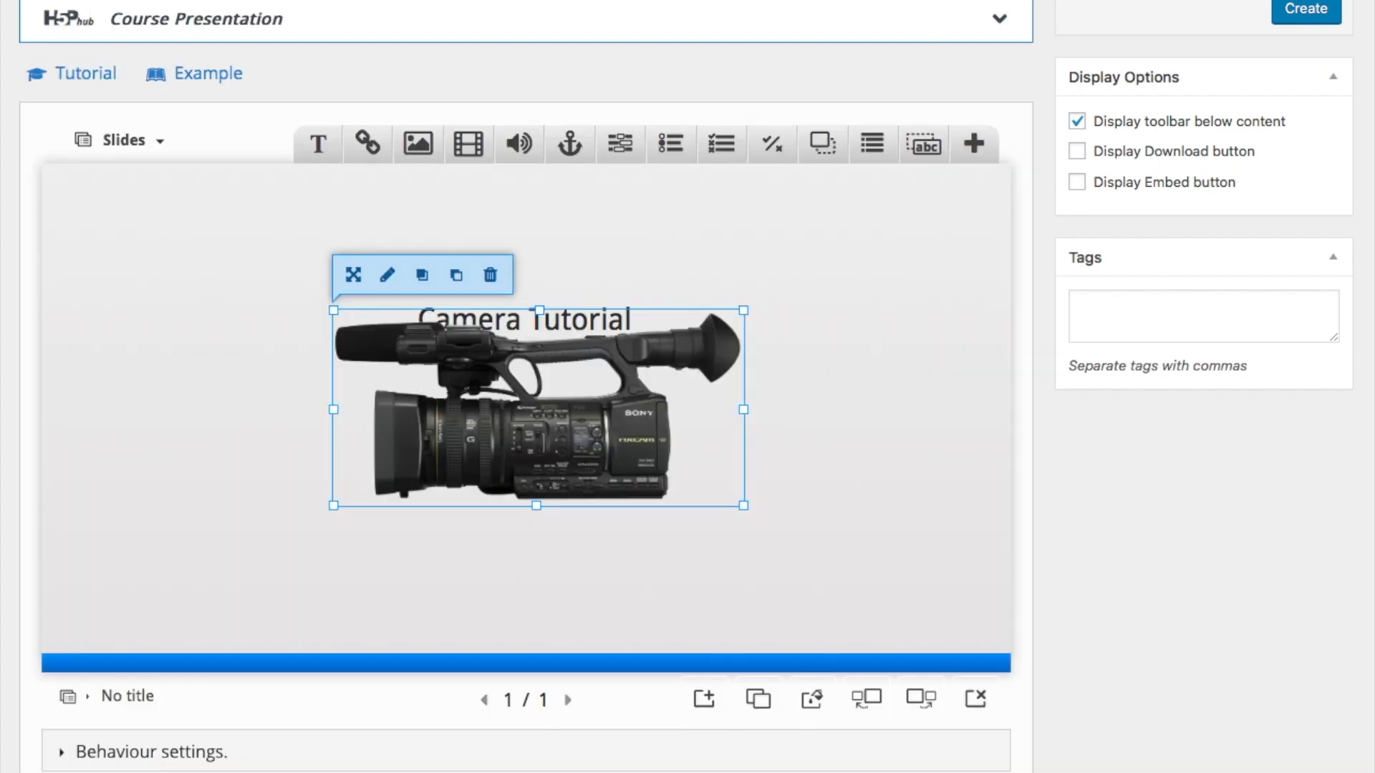
left_click_drag(601, 454, 561, 494)
left_click(834, 481)
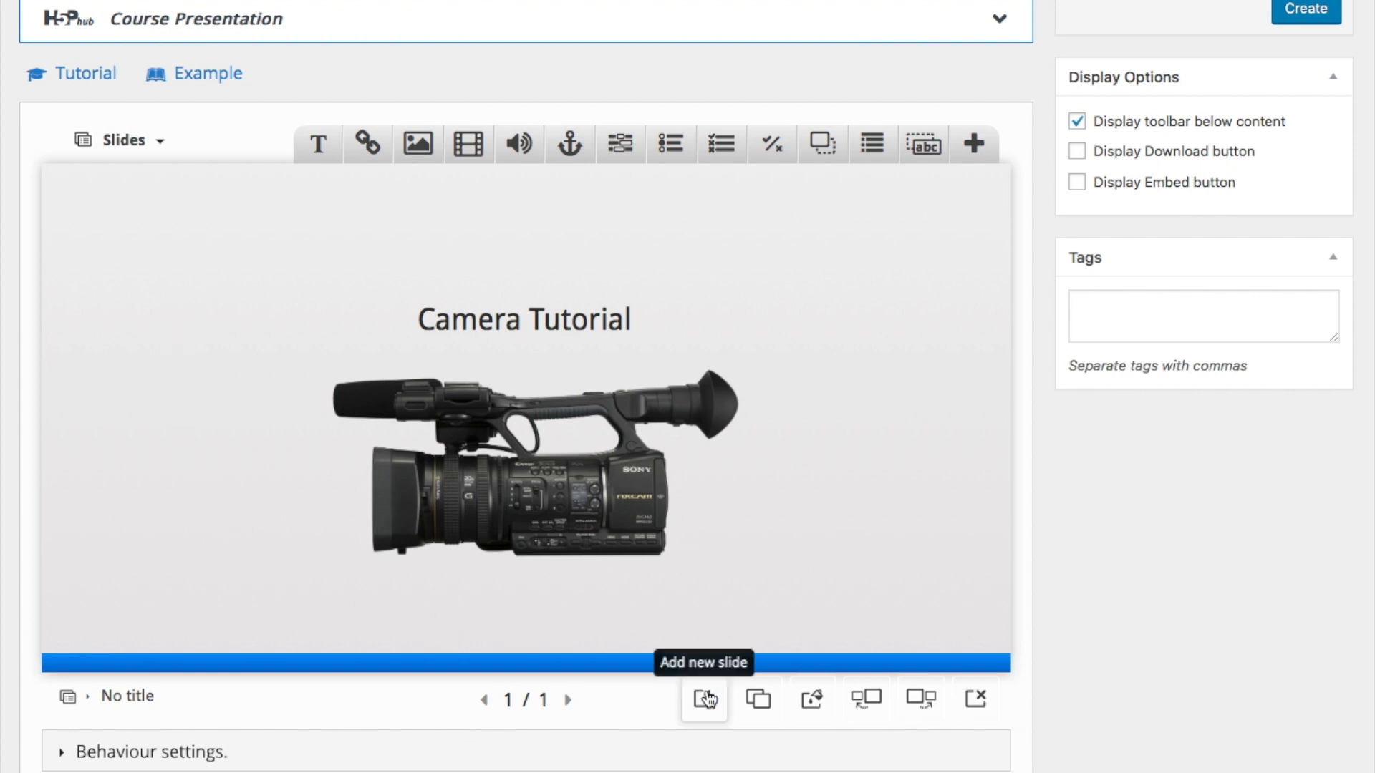
Set imageGlobalBackground-5aa79bbbdc573.png as the template background image for all slides and close the background settings.
left_click(812, 705)
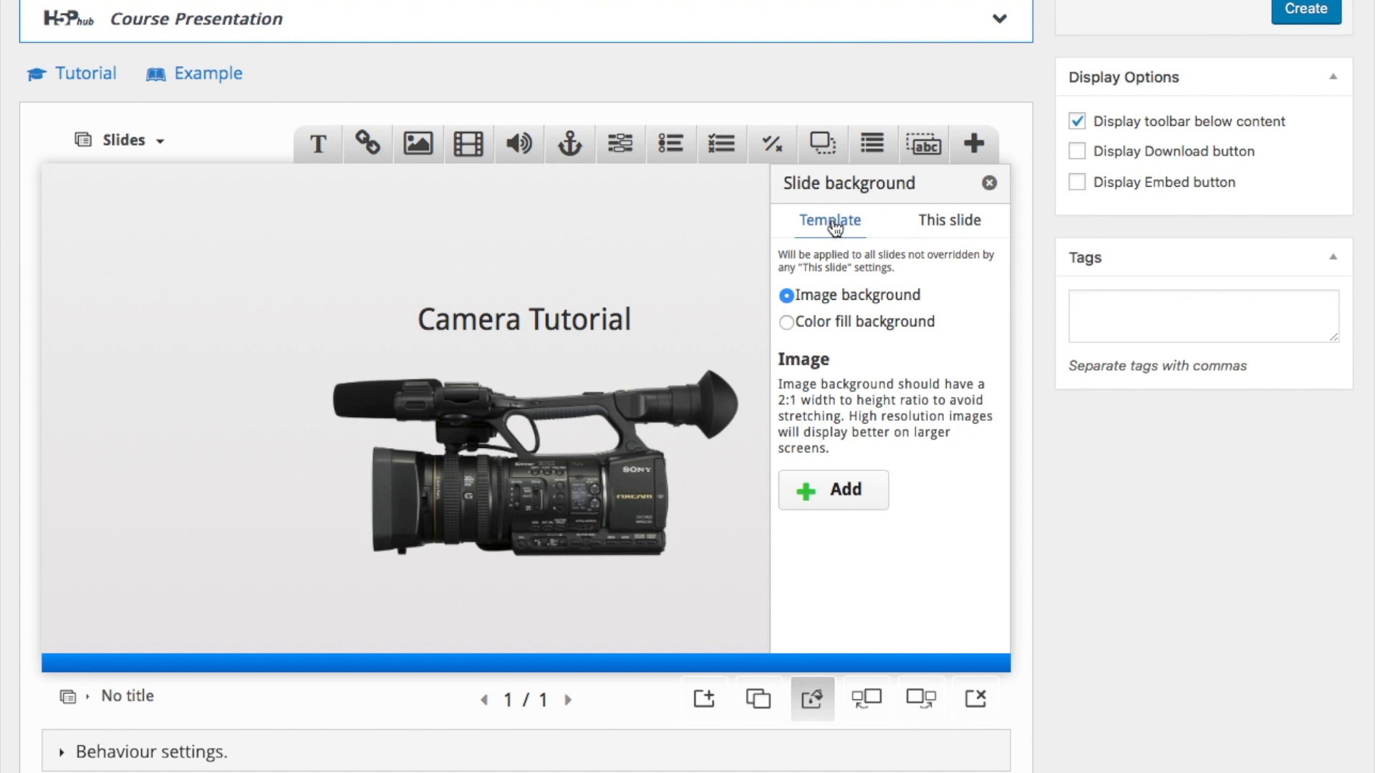
left_click(955, 227)
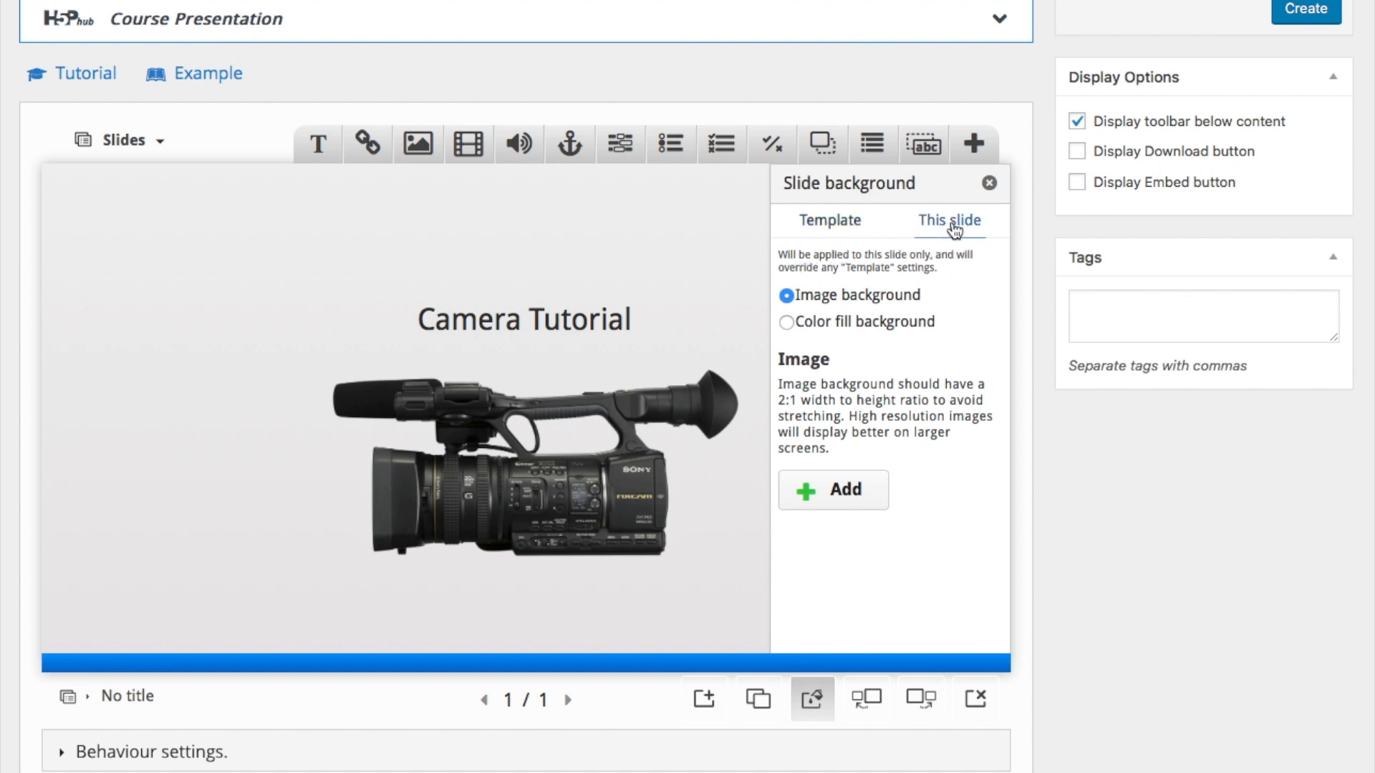
left_click(828, 226)
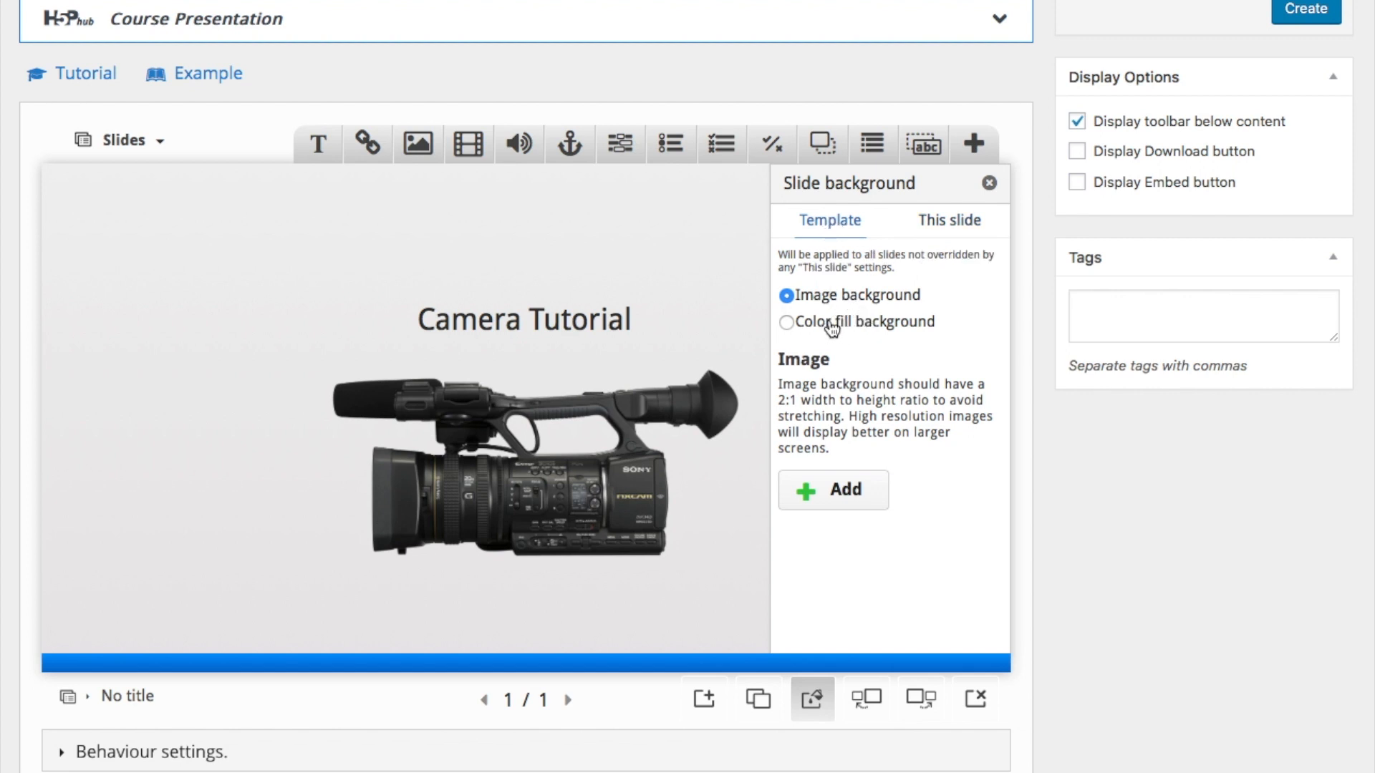
left_click_drag(797, 400, 773, 400)
left_click(835, 492)
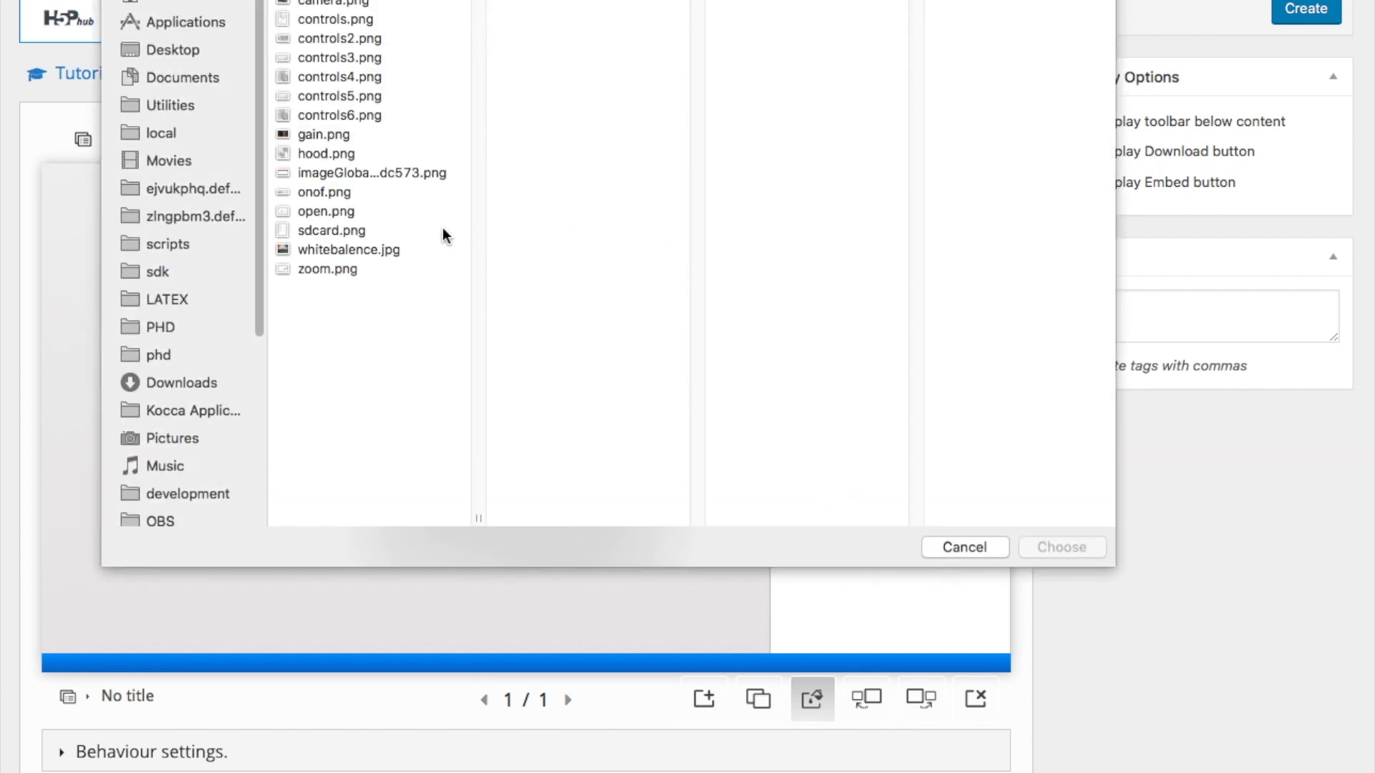
left_click(367, 171)
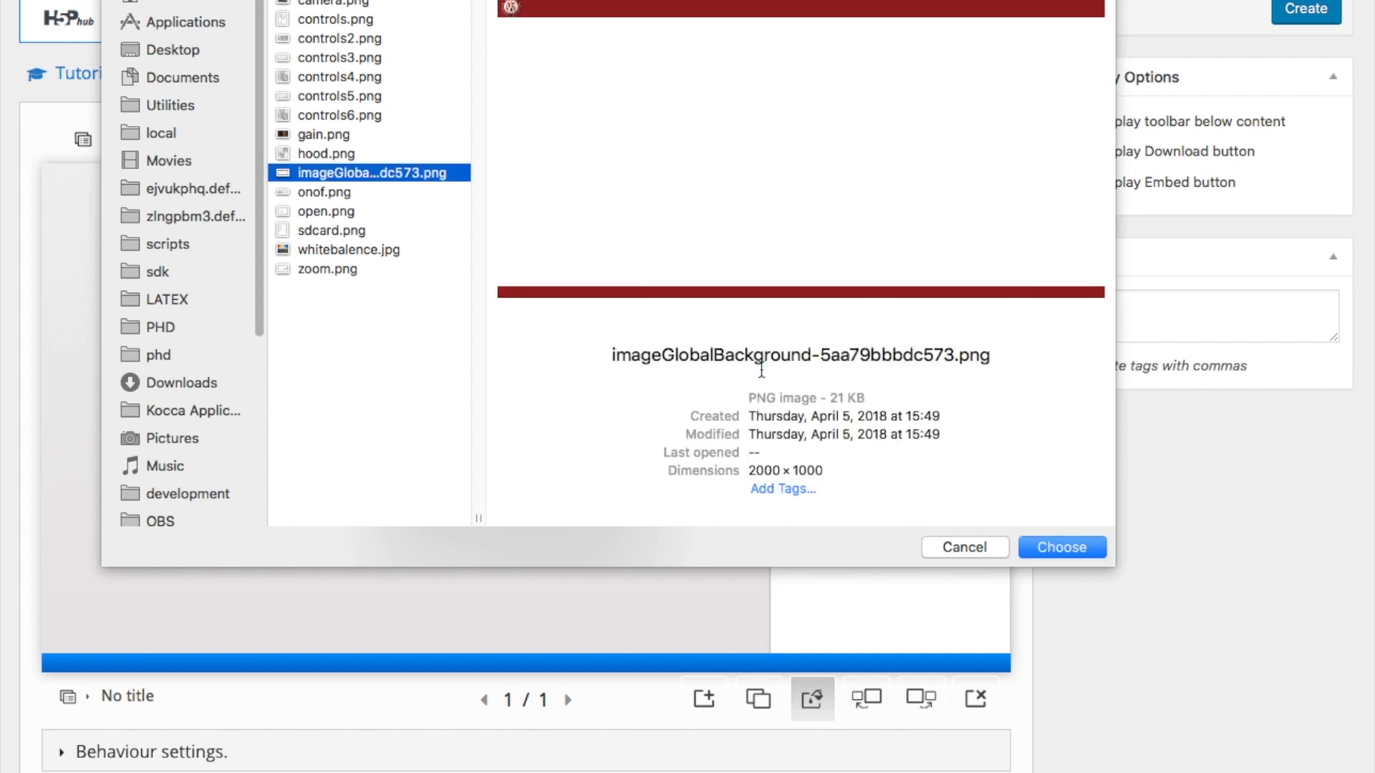
left_click(1074, 549)
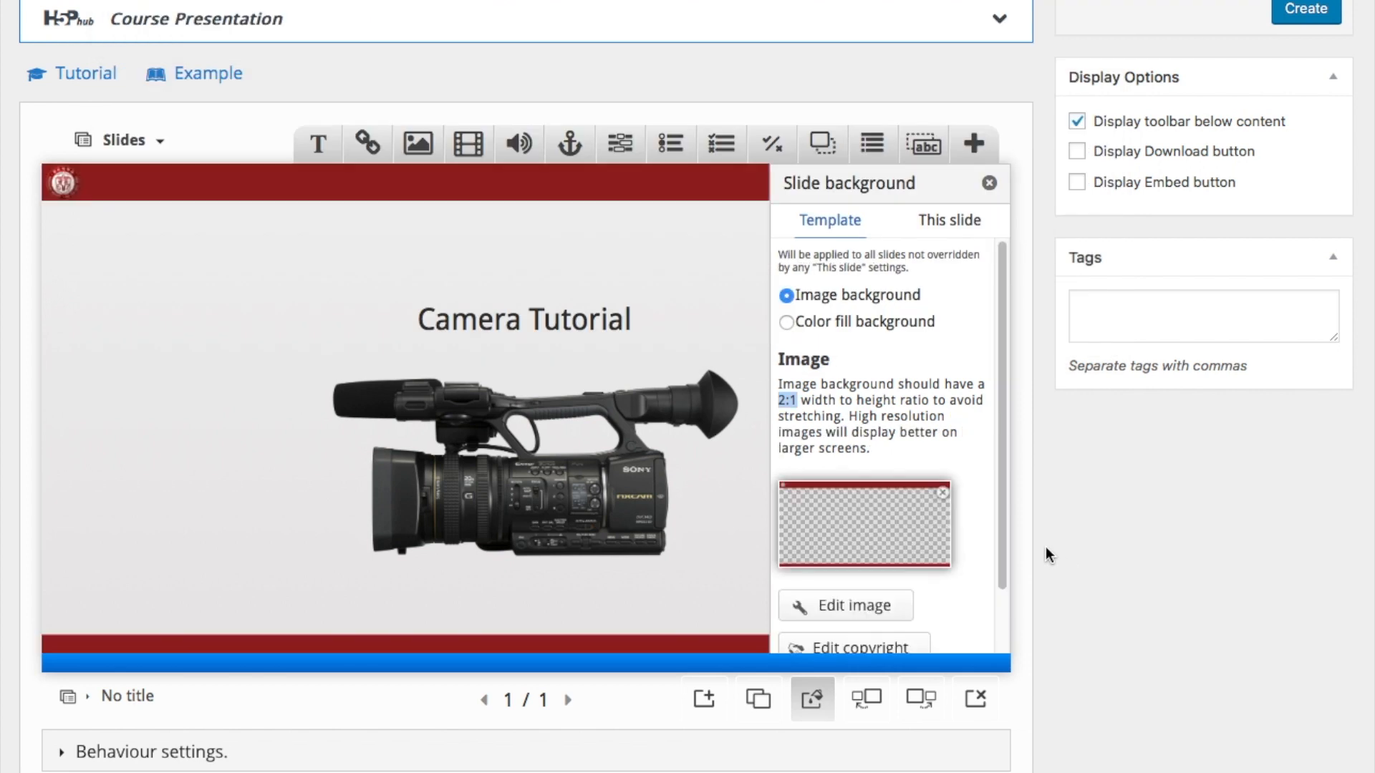
scroll(969, 570, "down", 3)
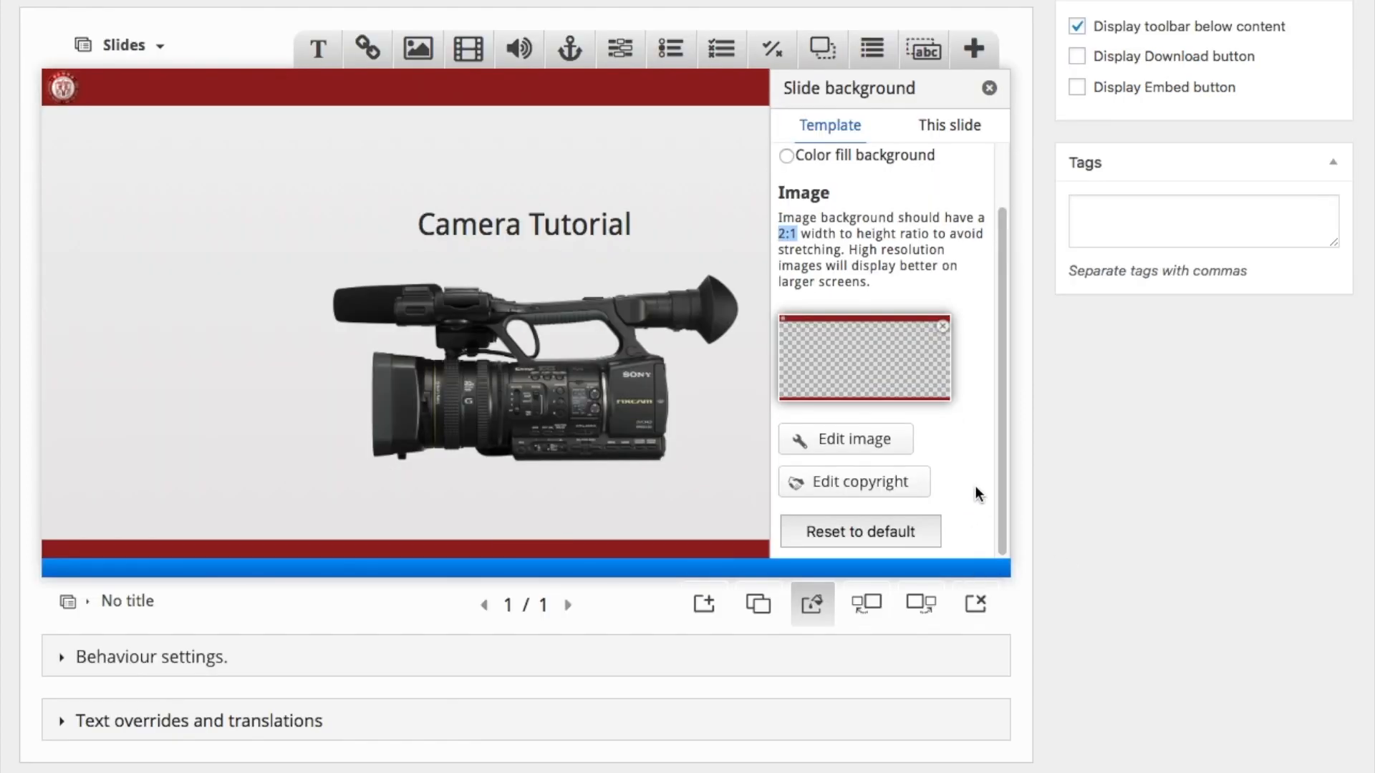
scroll(663, 190, "up", 1)
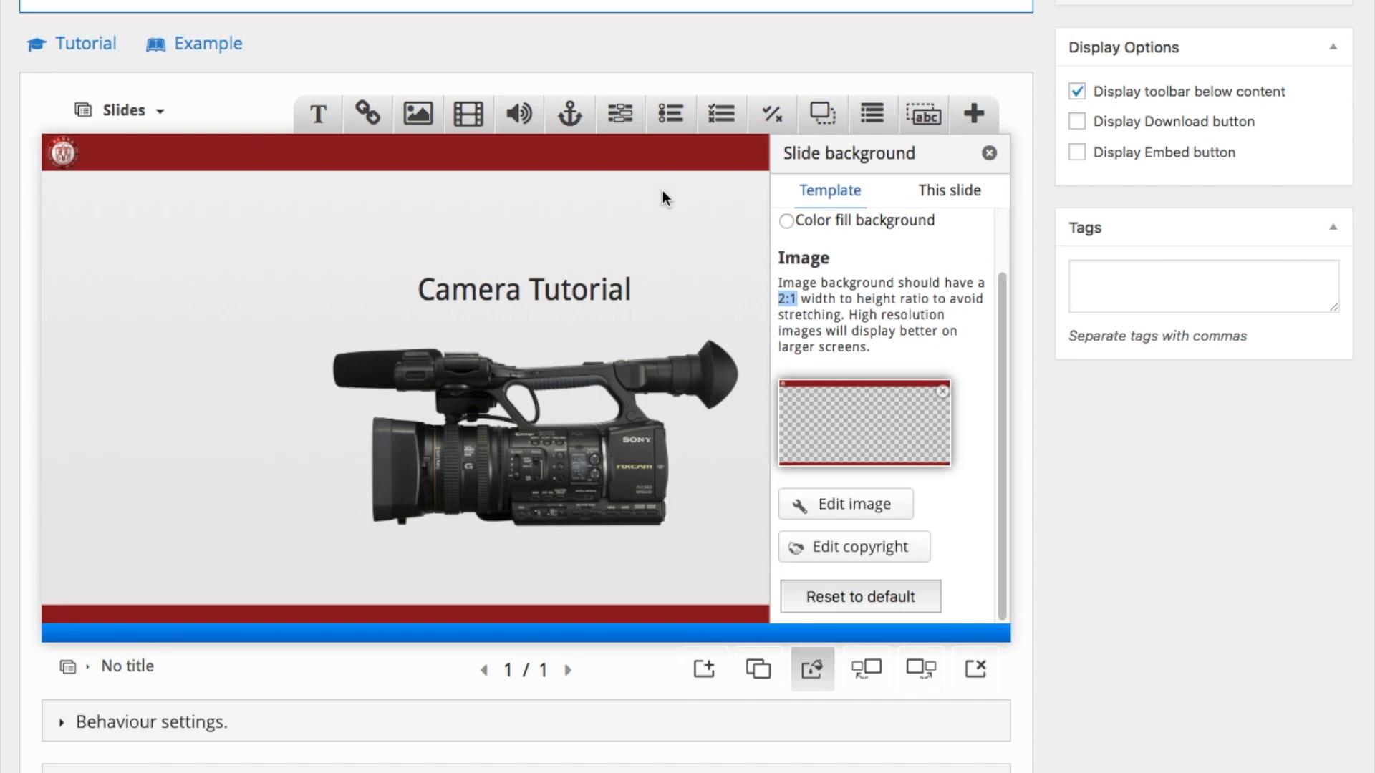
scroll(669, 194, "up", 1)
left_click(988, 168)
scroll(971, 430, "up", 1)
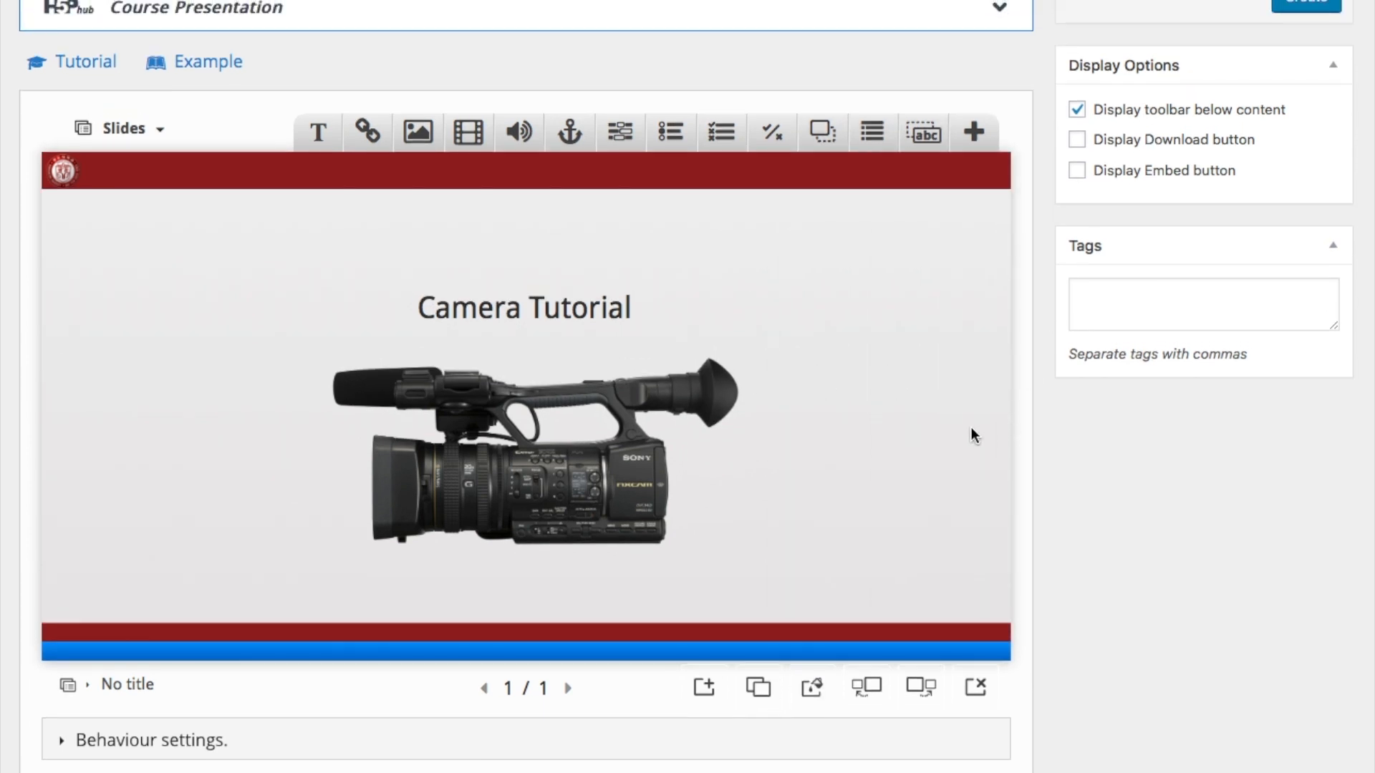
scroll(931, 436, "up", 2)
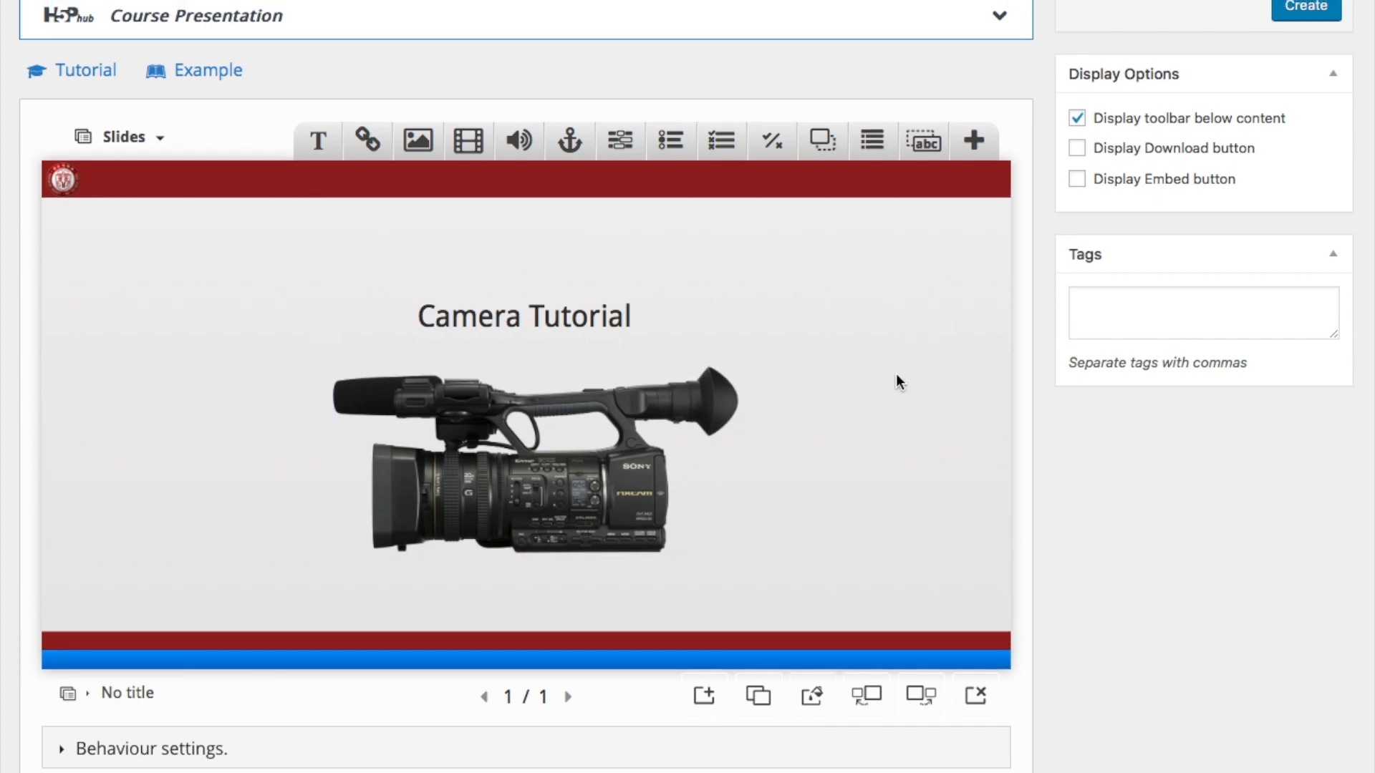
Add a second slide to the presentation and try to give it the title "Content" in the slide list.
left_click(704, 696)
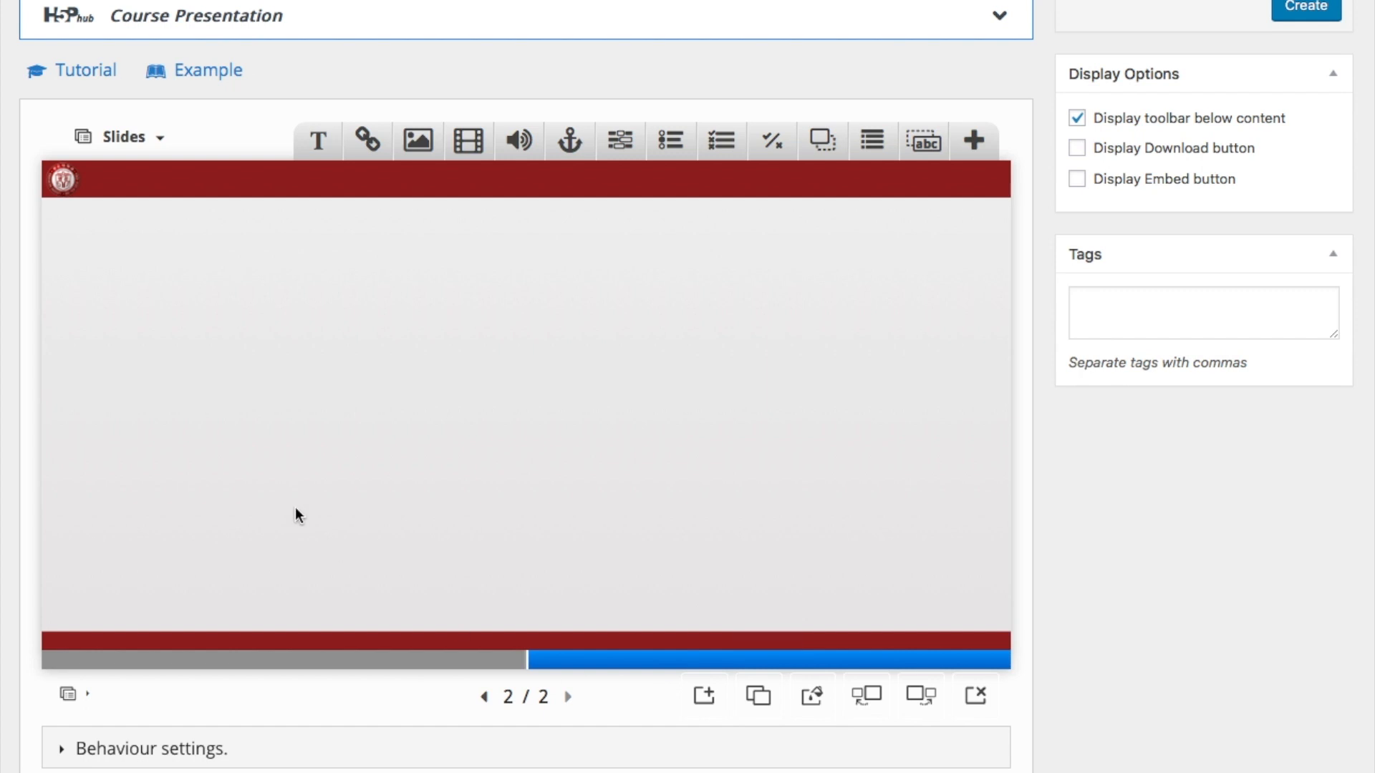
left_click(71, 691)
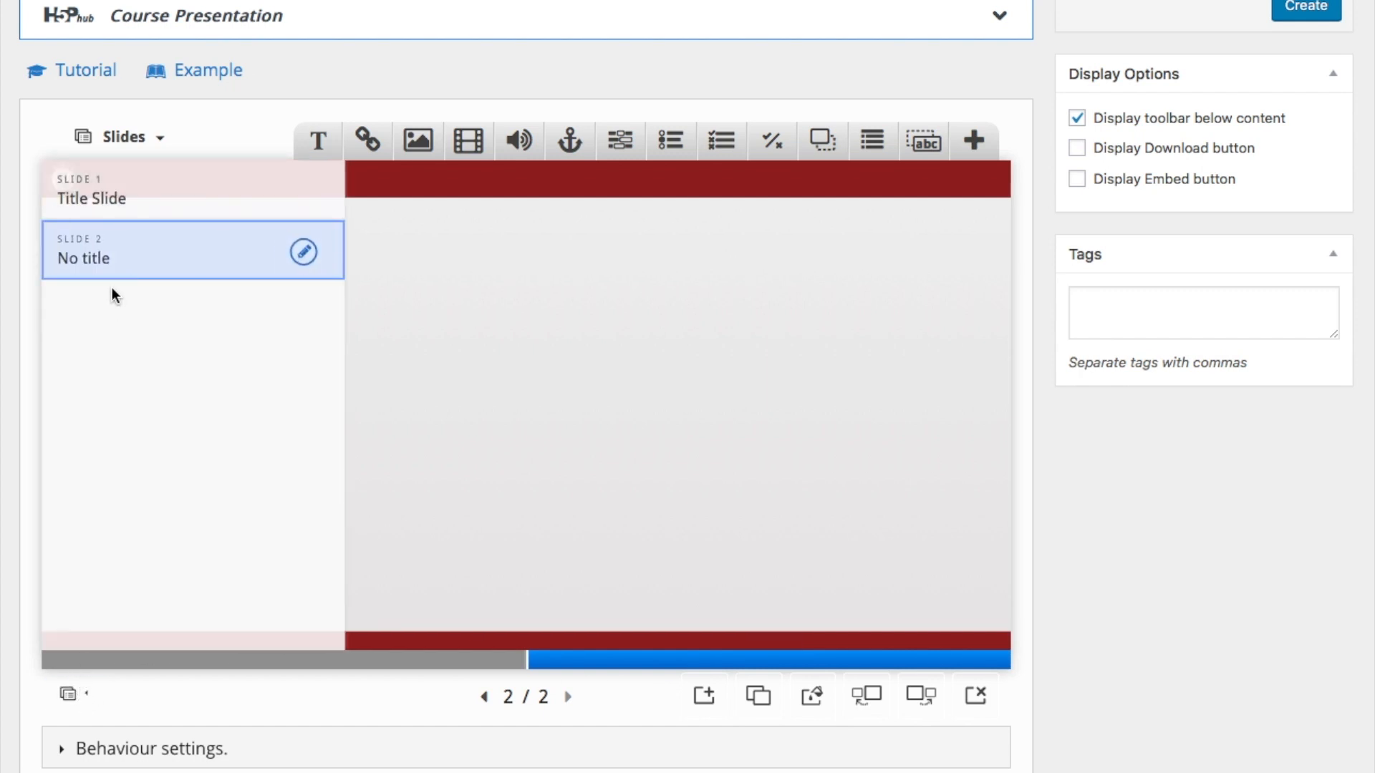
double_click(133, 255)
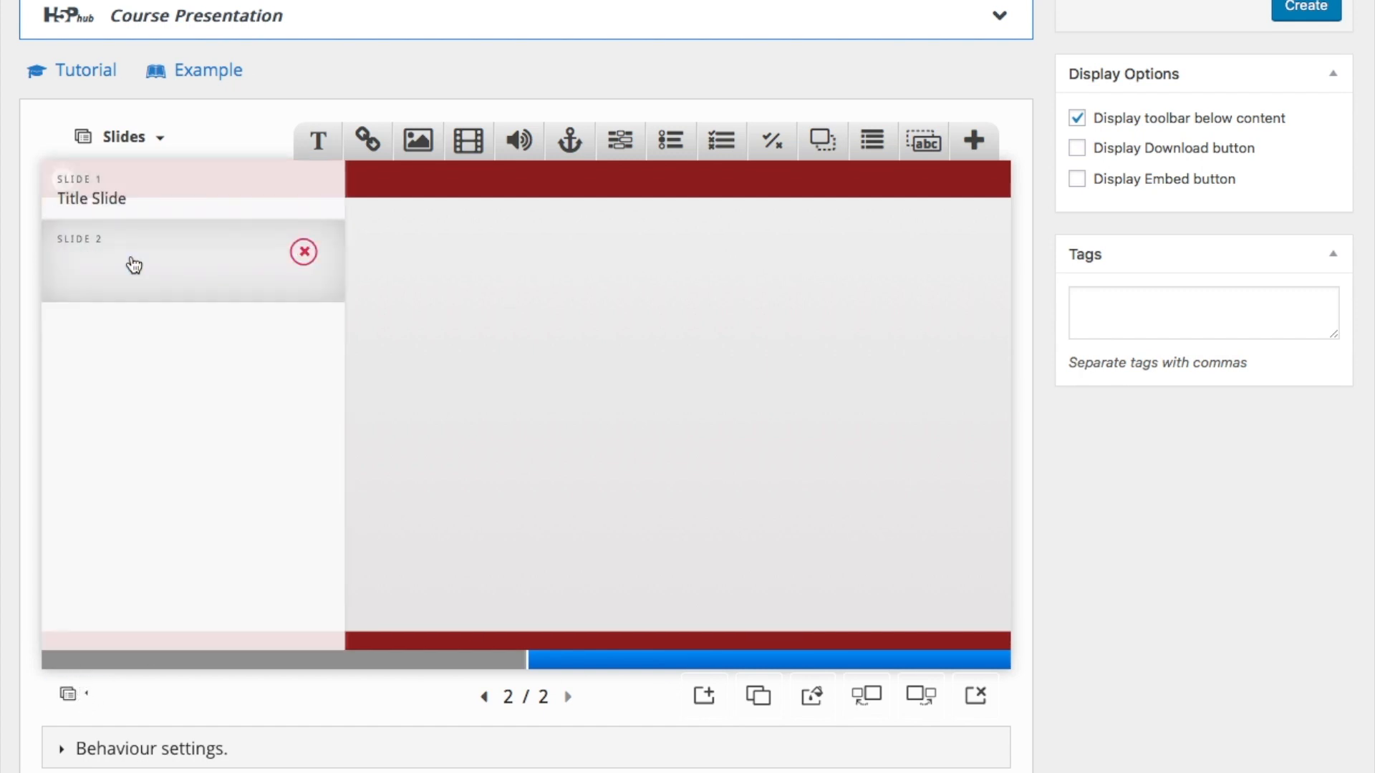
type("Content")
left_click(355, 373)
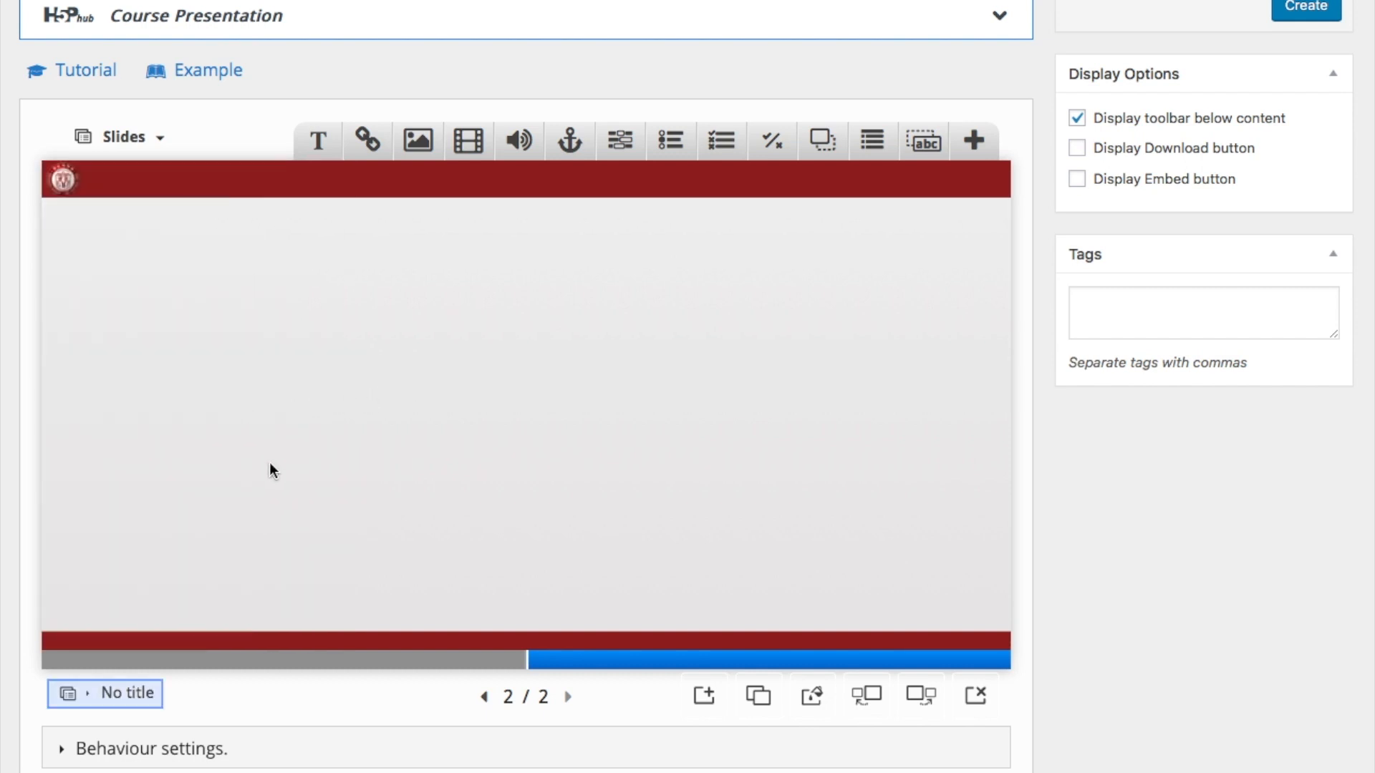
Add a text element reading "Content" to the second slide with a font size of 162.5%.
left_click(318, 139)
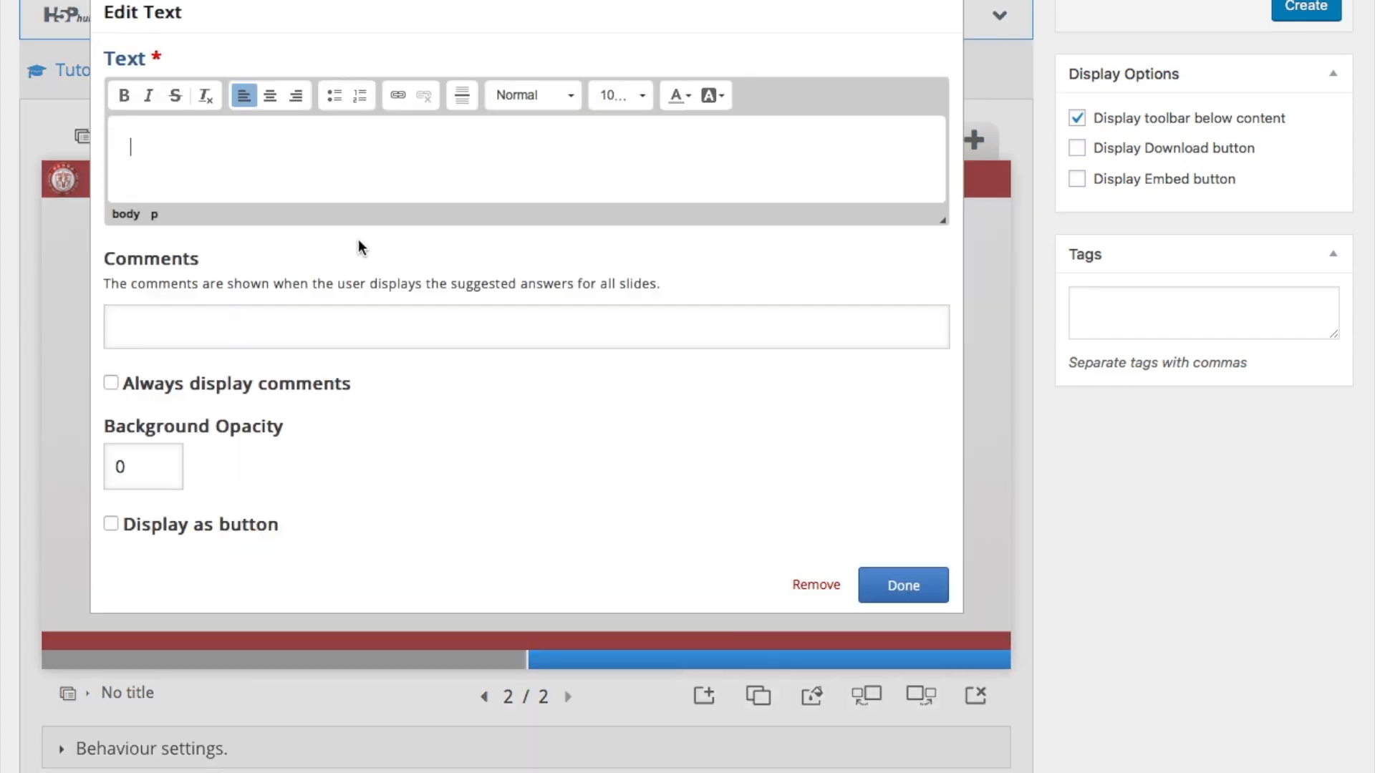
left_click(616, 93)
scroll(645, 230, "down", 3)
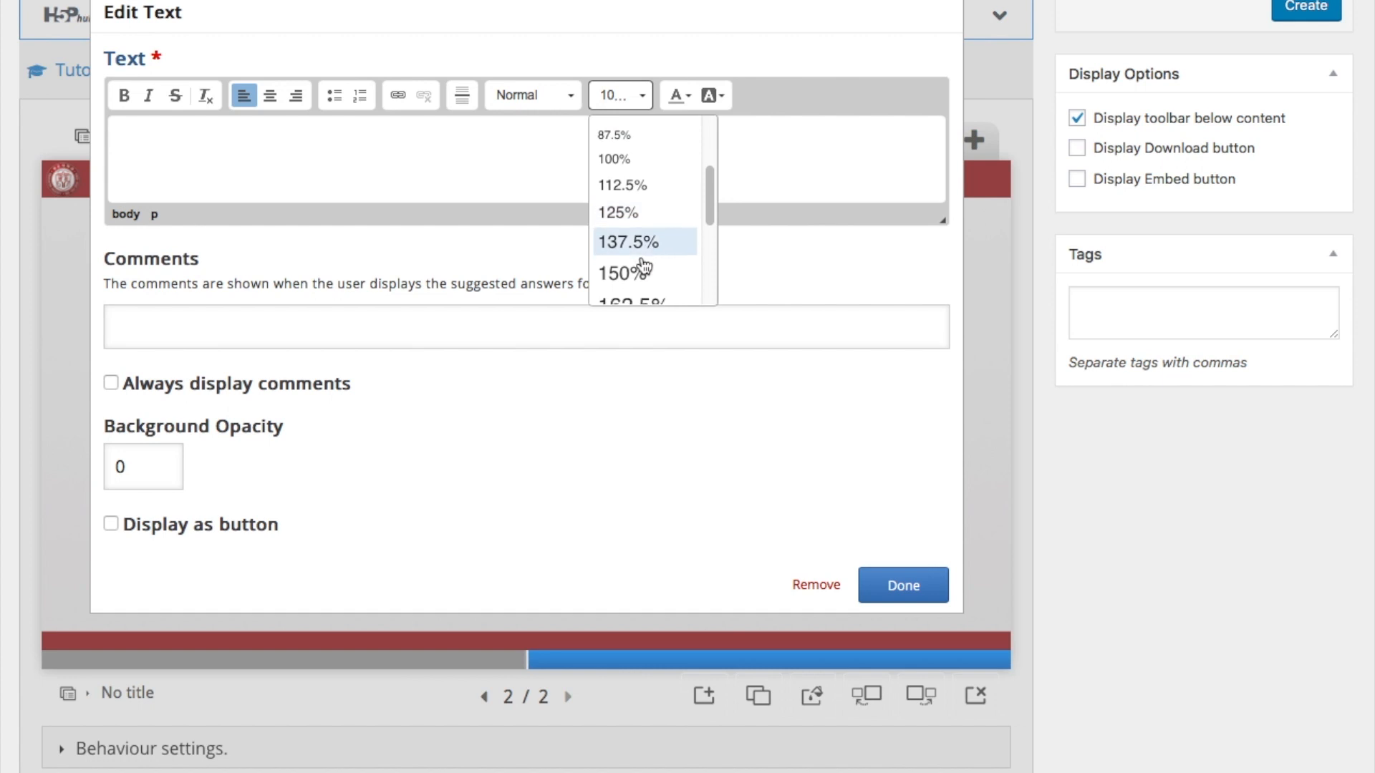
scroll(644, 270, "down", 1)
left_click(644, 271)
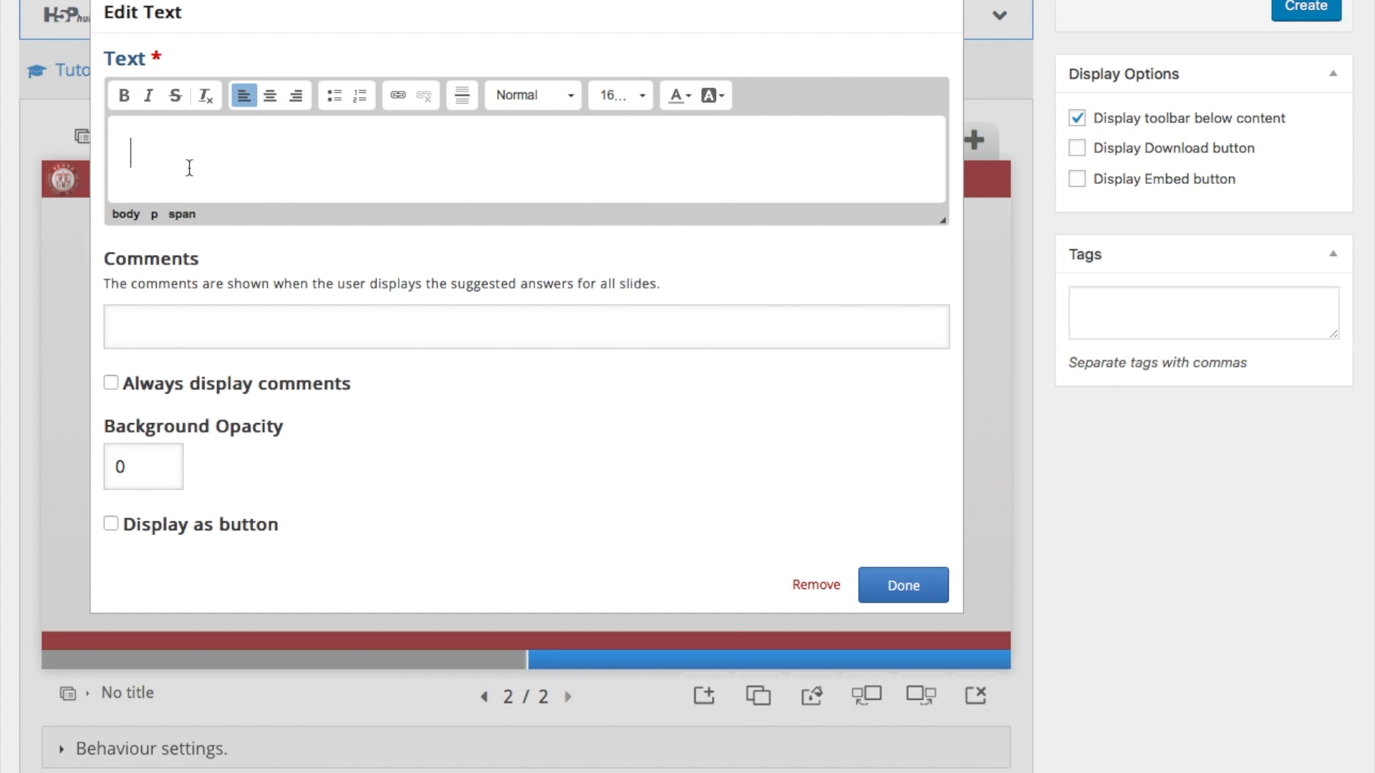
type("Content")
left_click(935, 587)
Move the "Content" heading to the slide's upper-left area and shrink its text box.
left_click_drag(531, 386, 284, 317)
left_click_drag(471, 438, 278, 309)
left_click(541, 320)
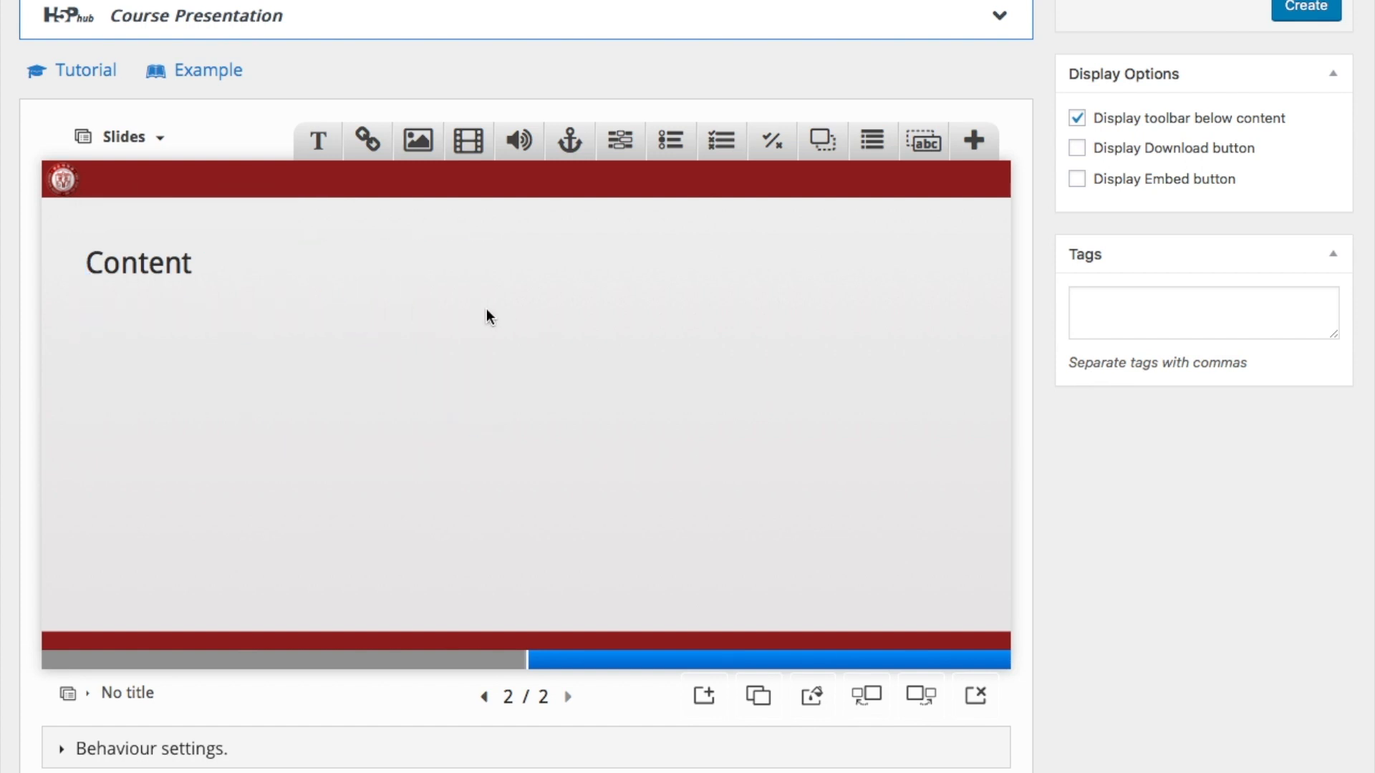
Start a new text element with three lines: "Changing the battery", "Changing the SD Card" and "Opening the lens".
left_click(317, 140)
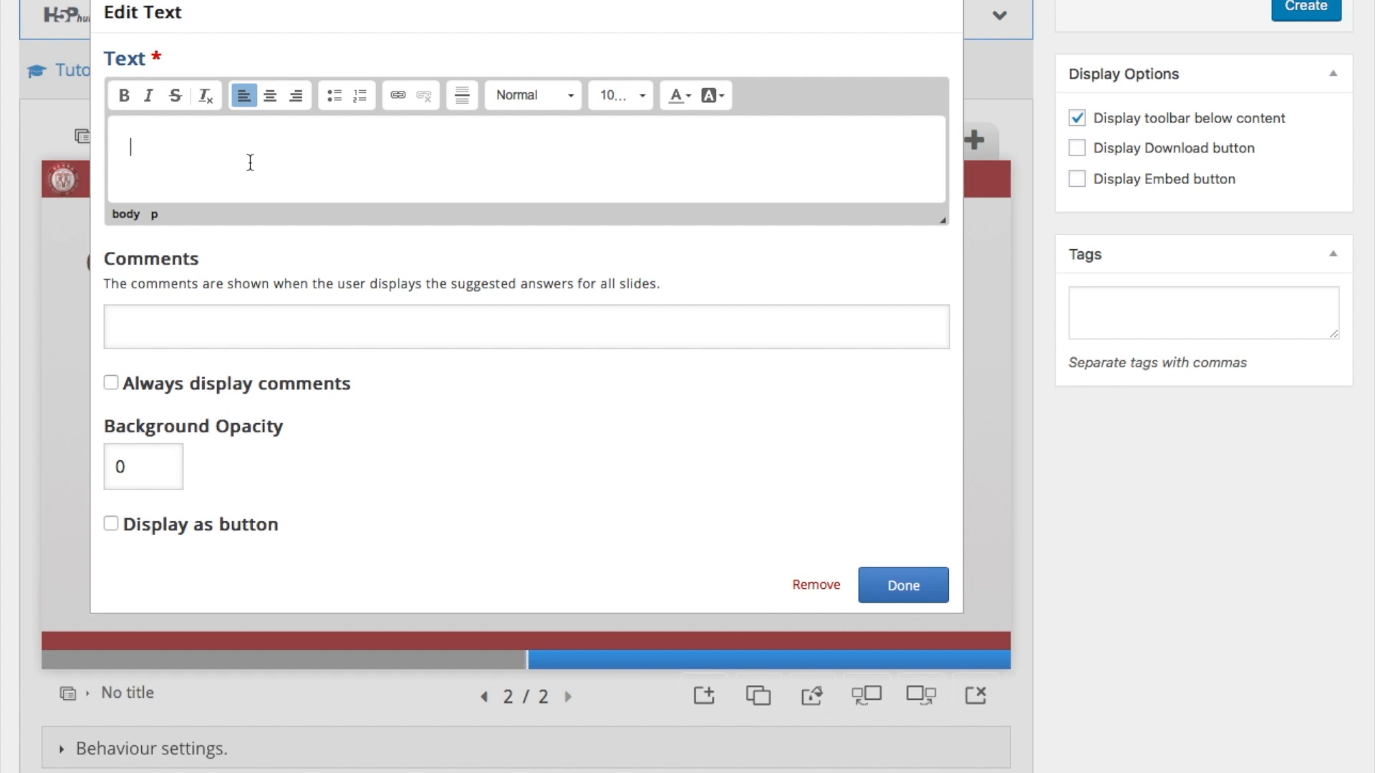
type("Changing the Batt")
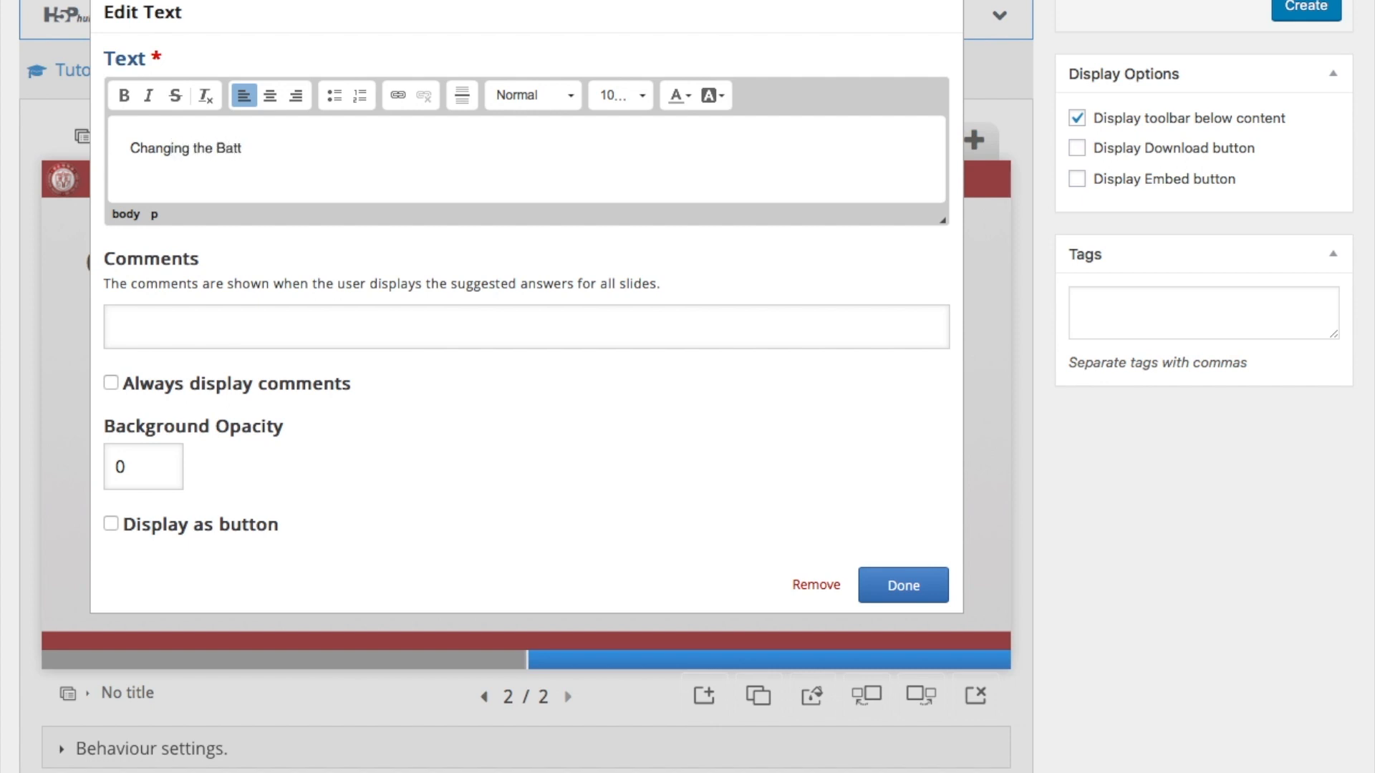
key("BackSpace")
key("BackSpace")
key("BackSpace")
key("BackSpace")
type("battery")
key("Return")
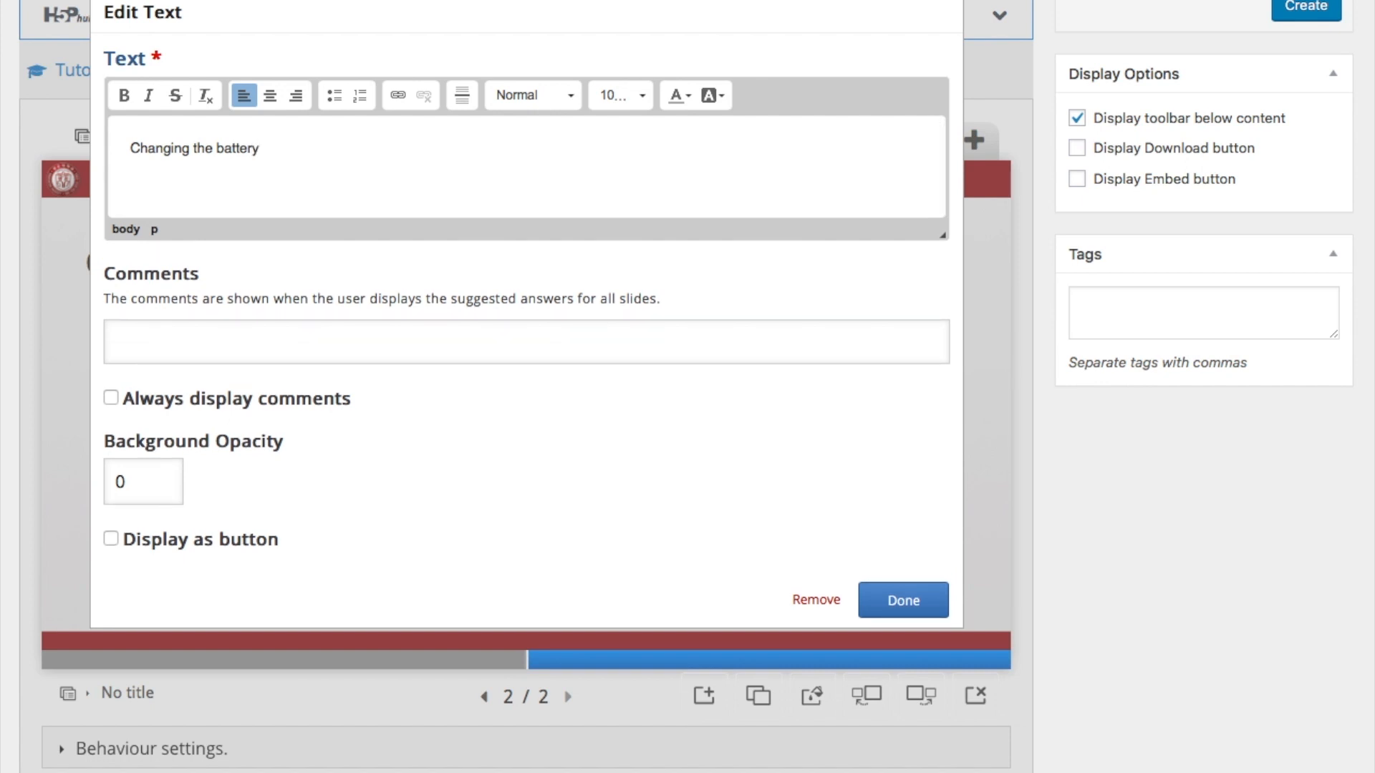
type("Changing the SD ")
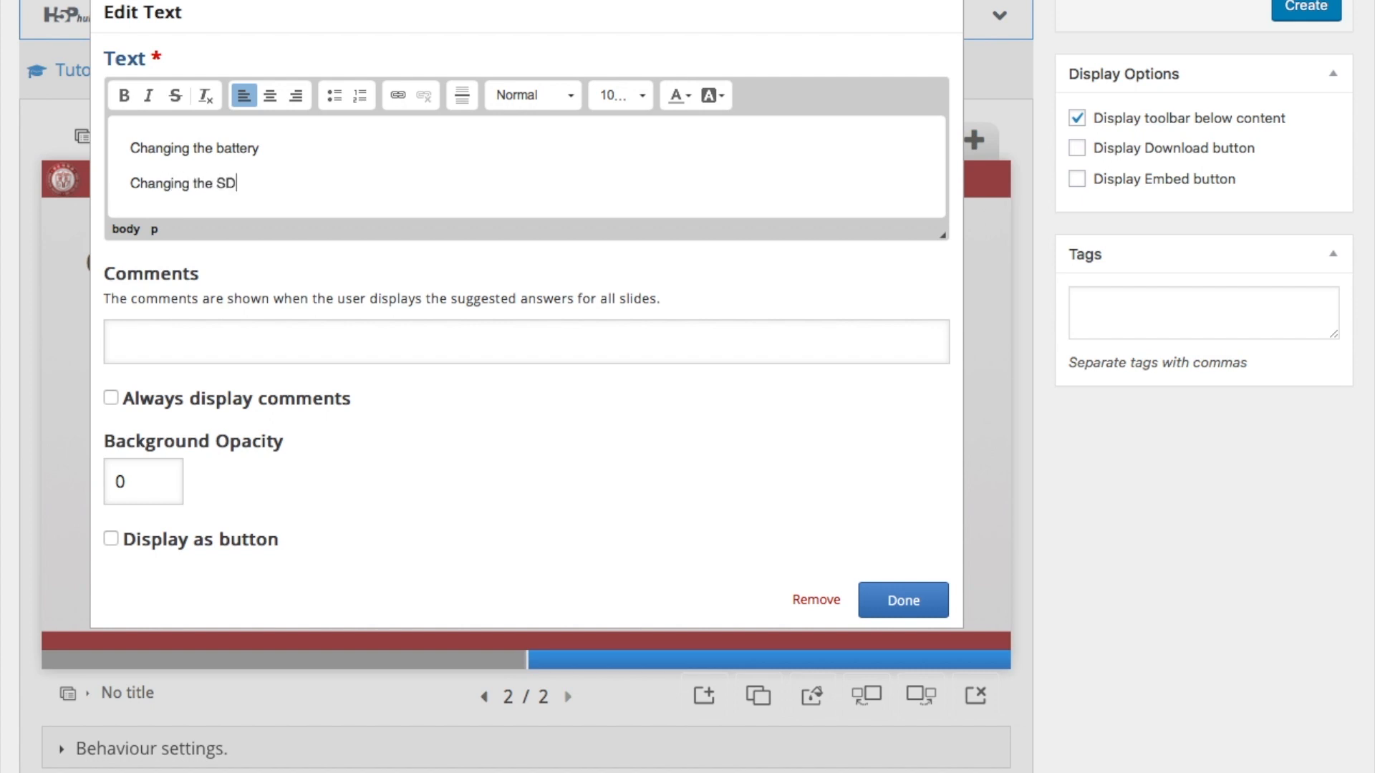
type("Card")
key("Return")
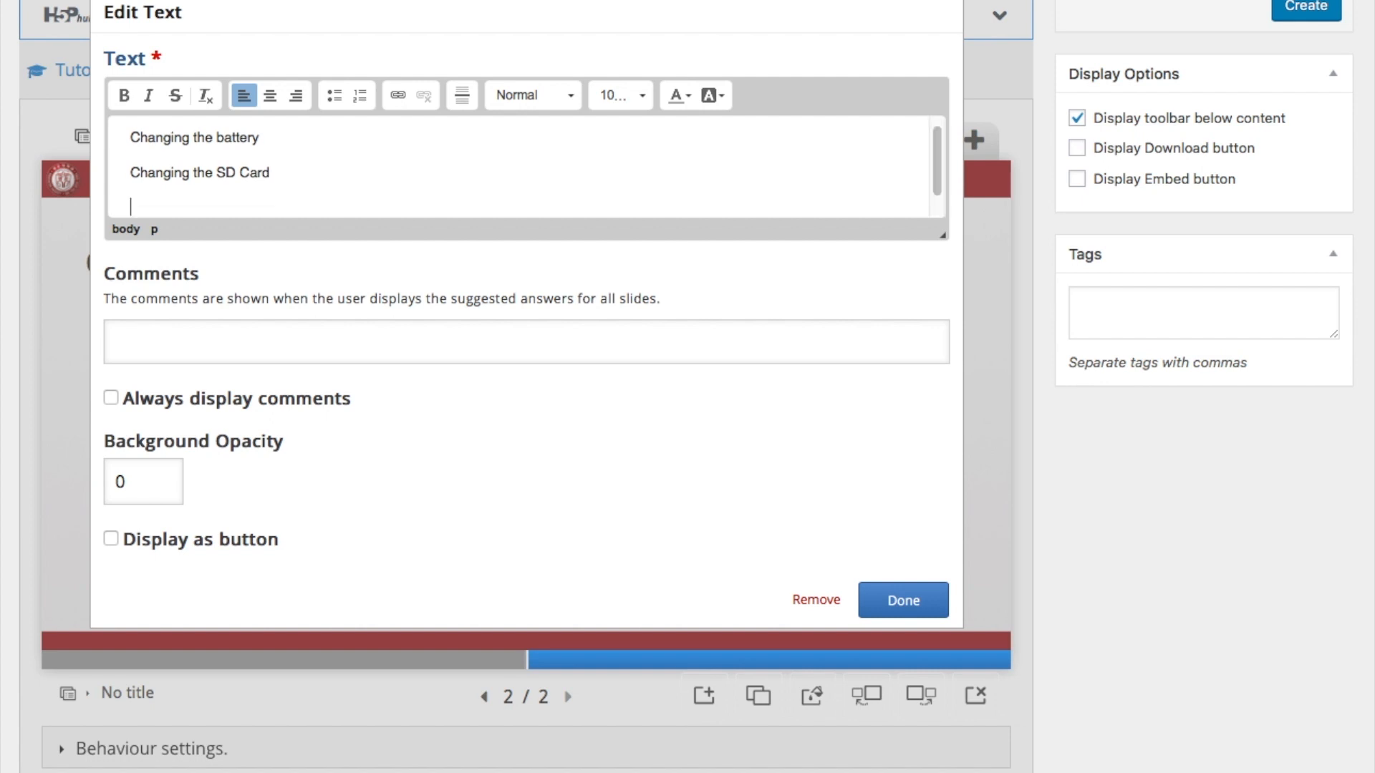
type("Opening the lens")
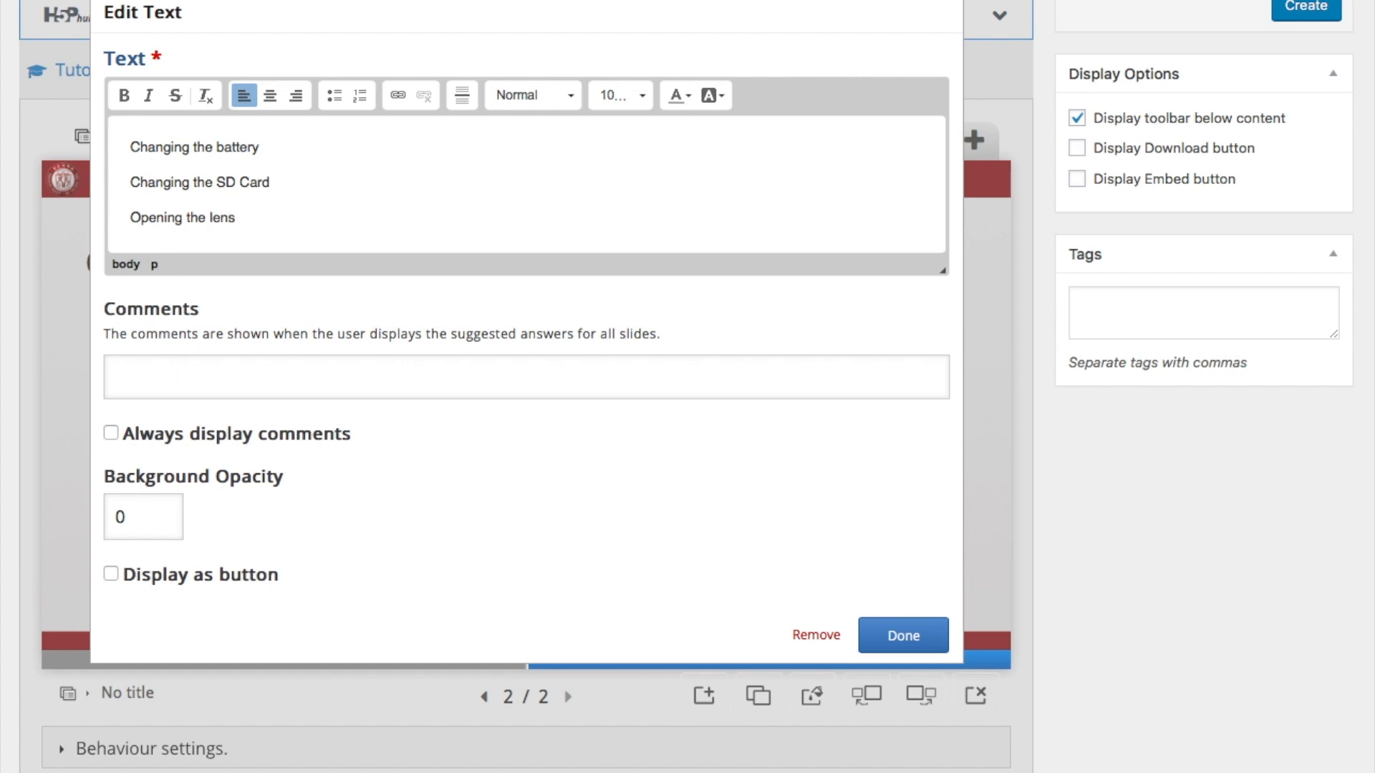
Set the three lines to a font size of 125%, format them as a bulleted list and place the element on the slide.
left_click_drag(292, 220, 115, 145)
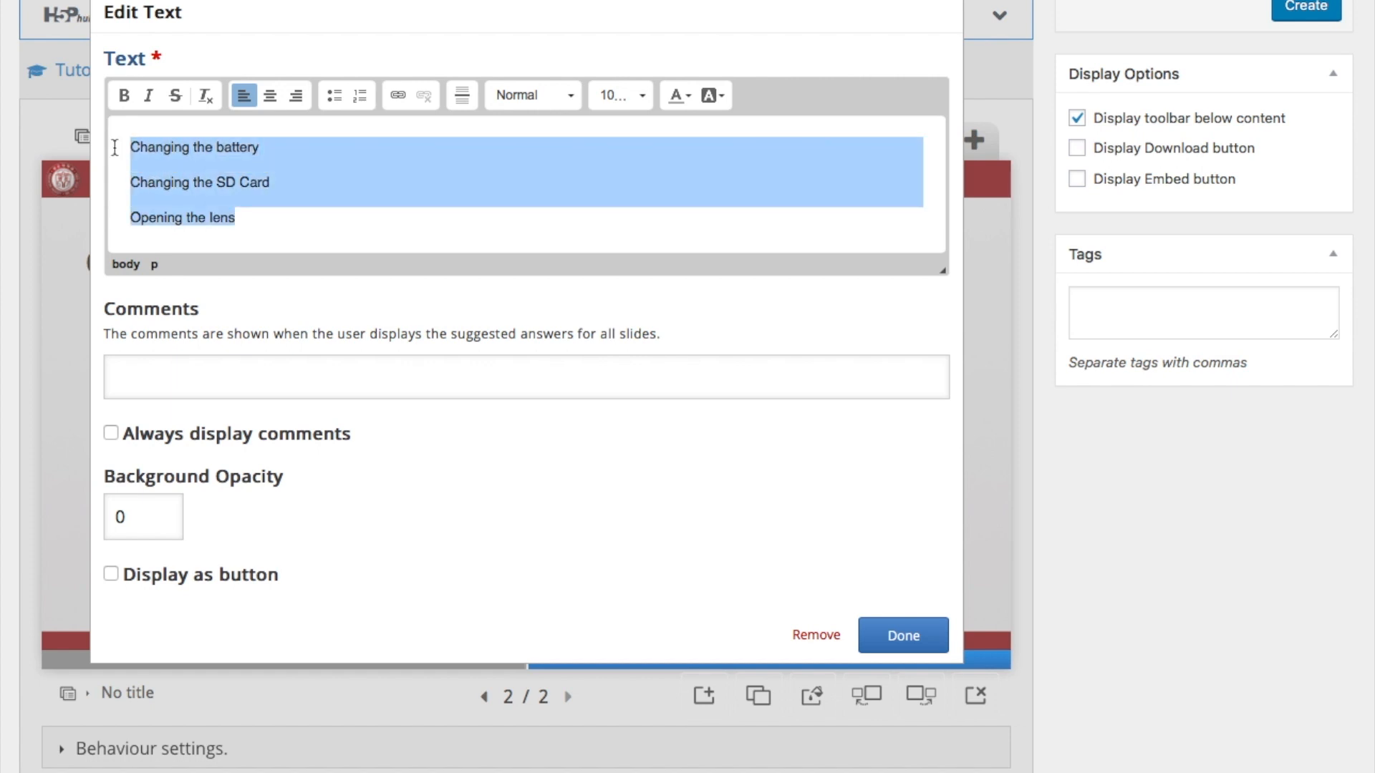
left_click(621, 104)
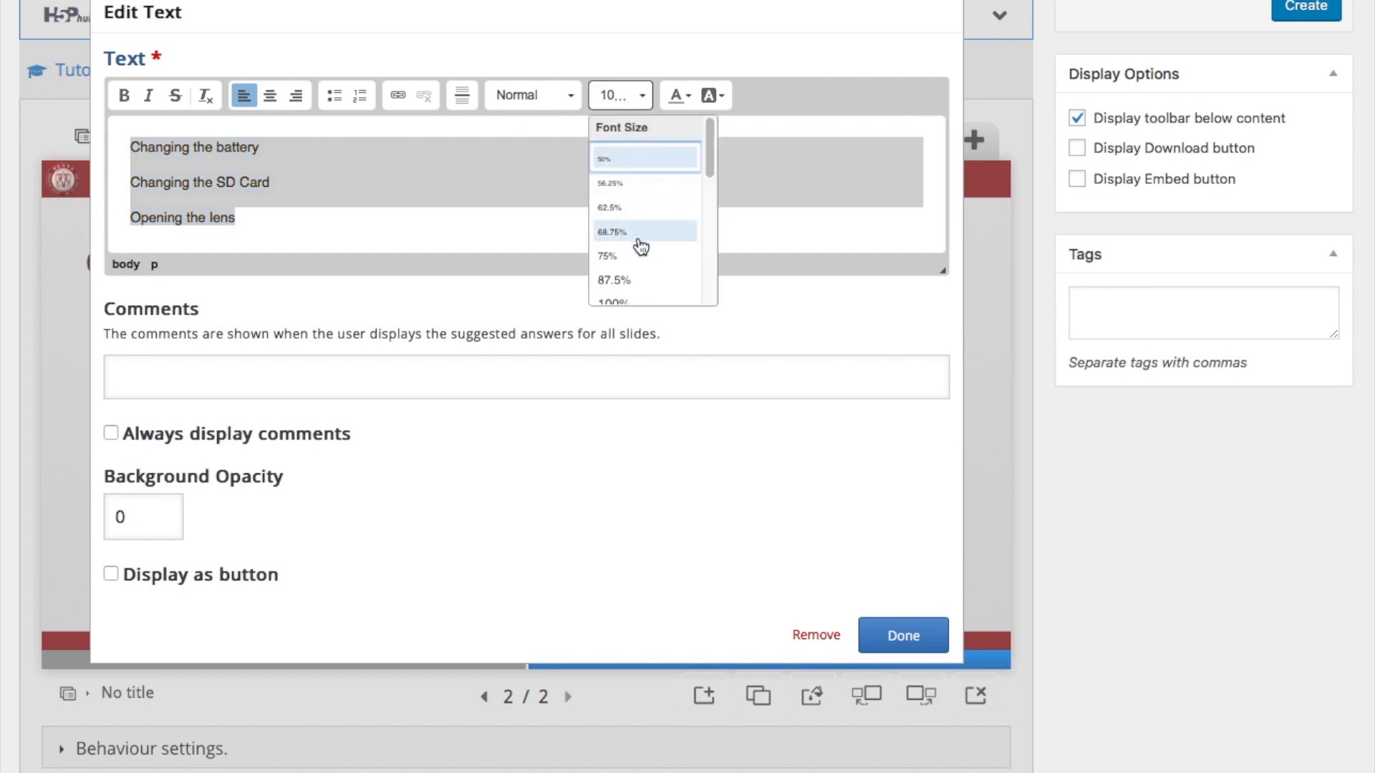
left_click(642, 231)
left_click(635, 99)
scroll(647, 243, "down", 3)
left_click(654, 236)
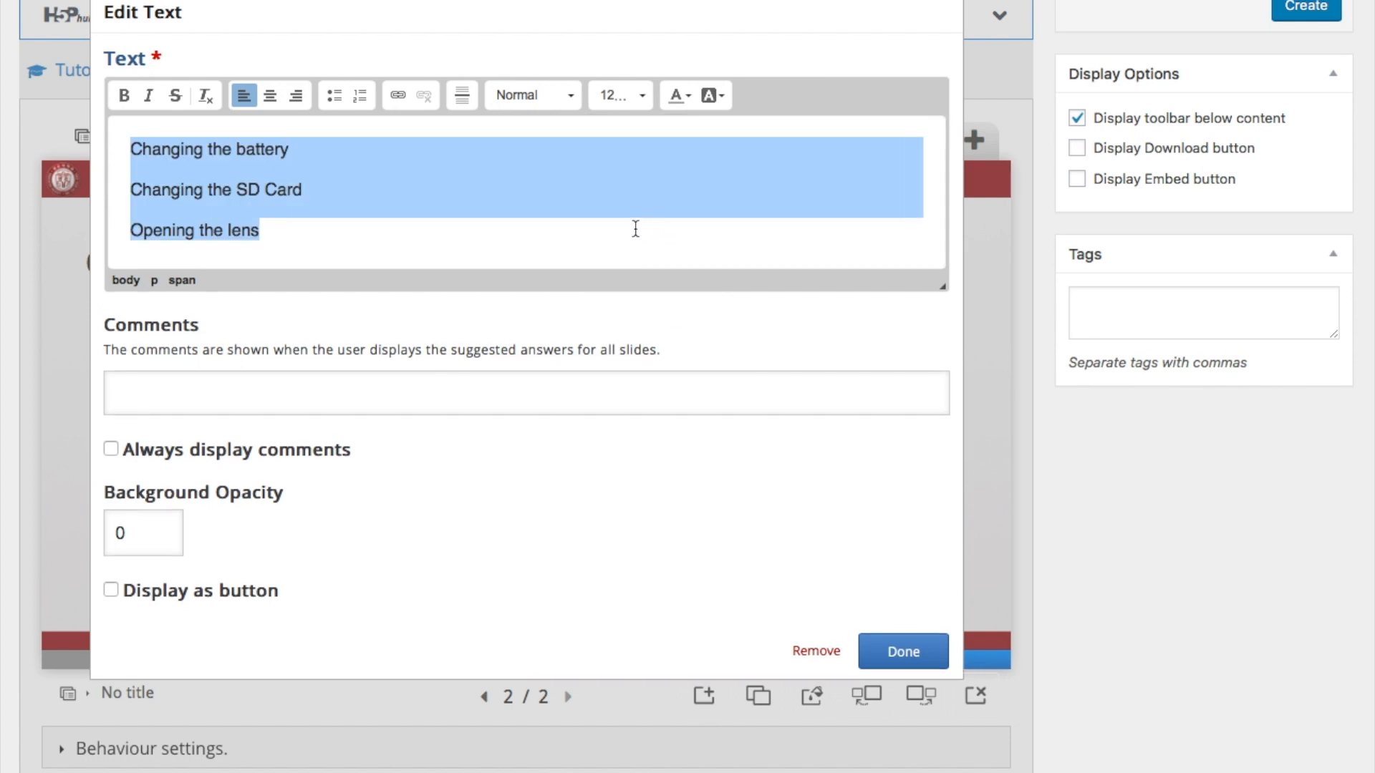
left_click(332, 98)
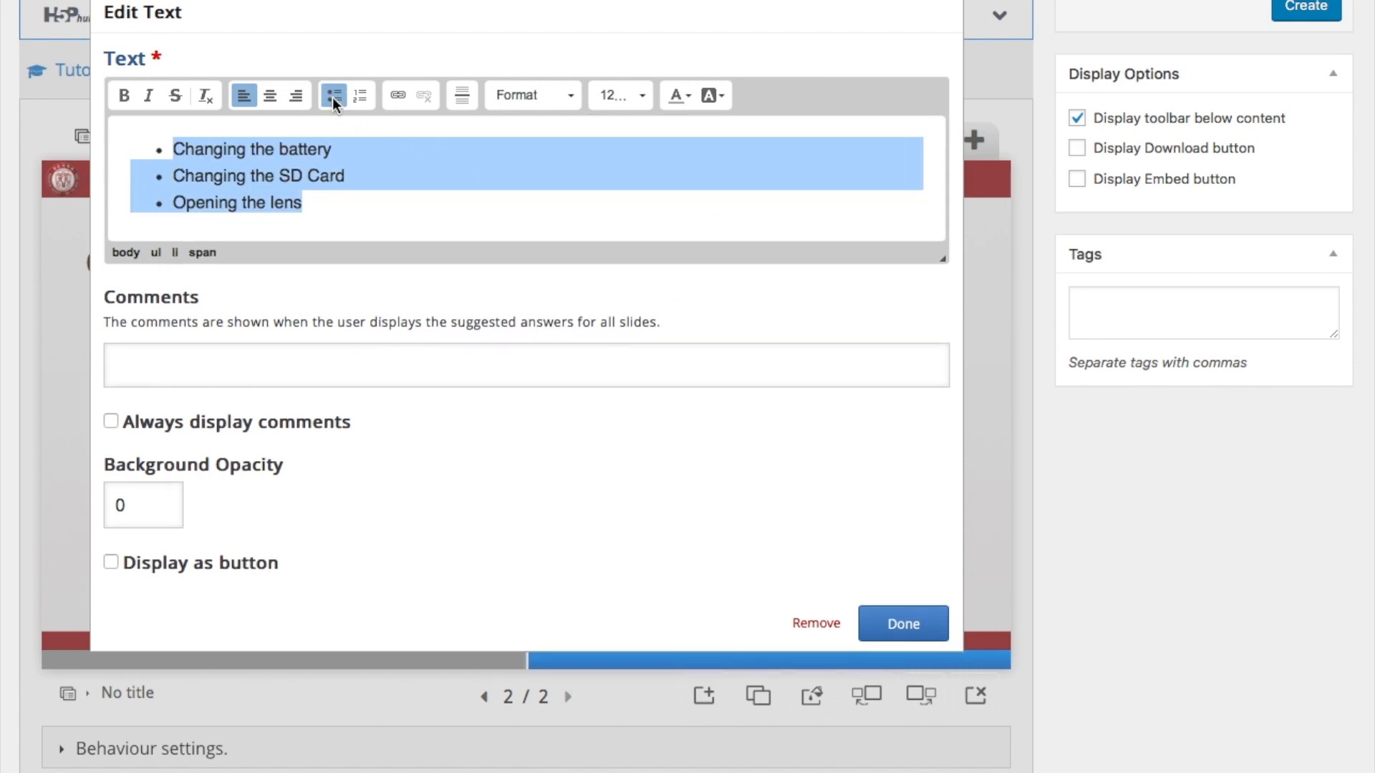
left_click(903, 624)
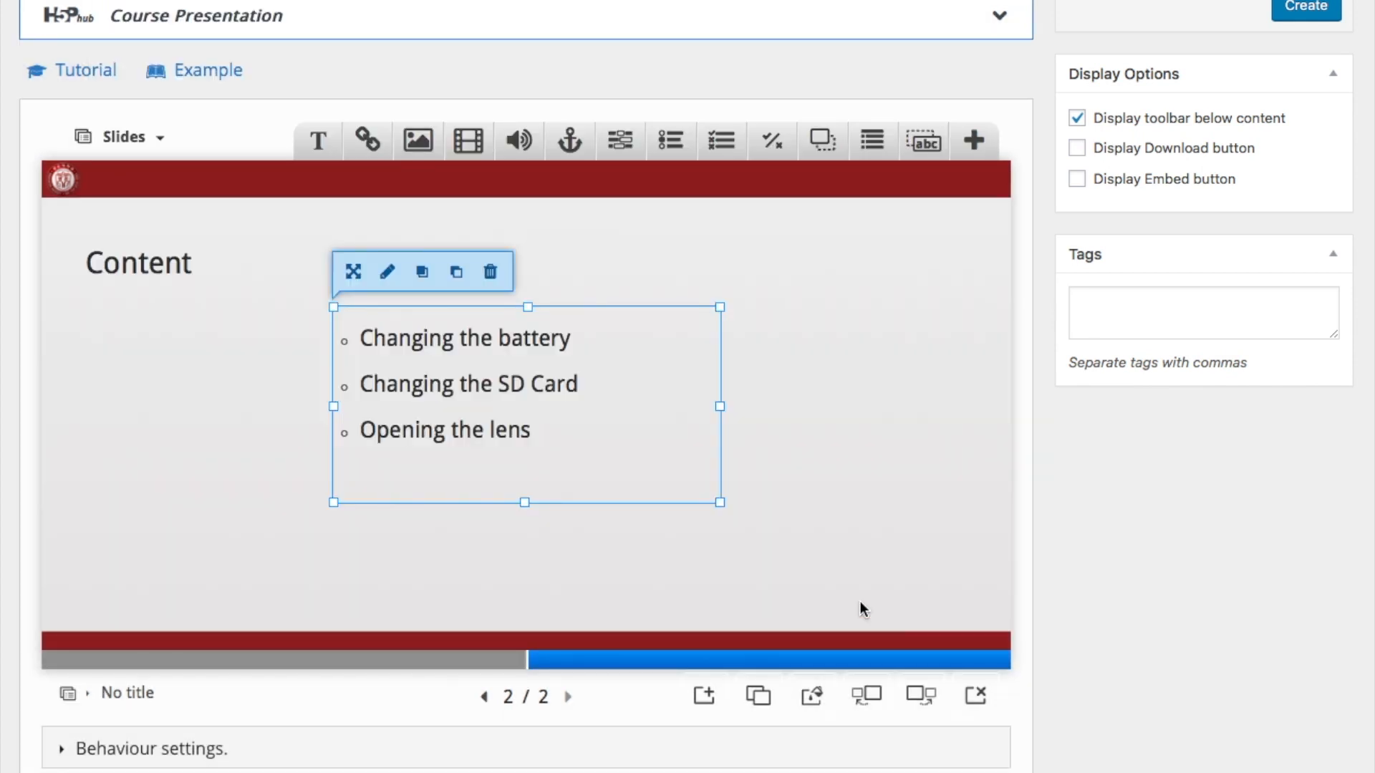
Move the bulleted list below the "Content" heading to about position 80, 170, and return to the title slide.
left_click(702, 563)
left_click_drag(501, 384, 301, 423)
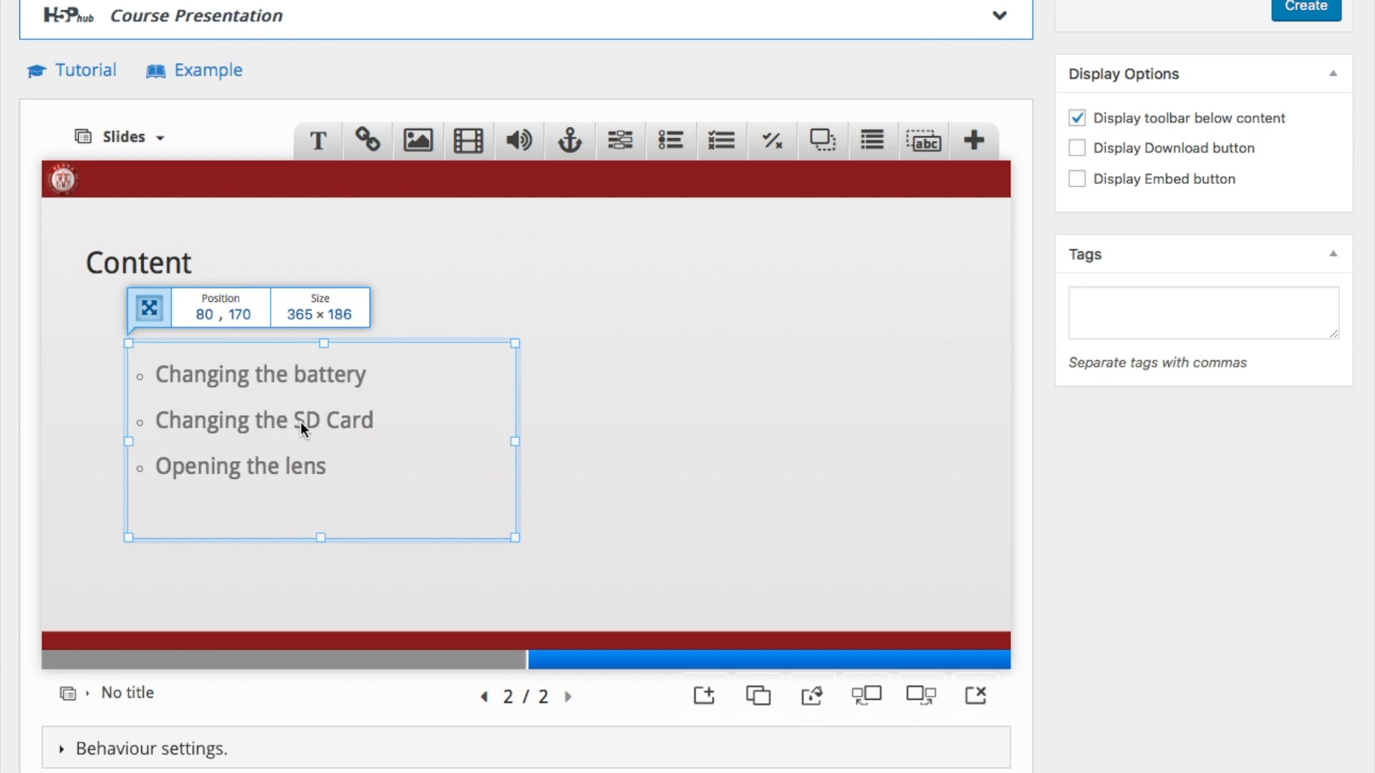
left_click(753, 466)
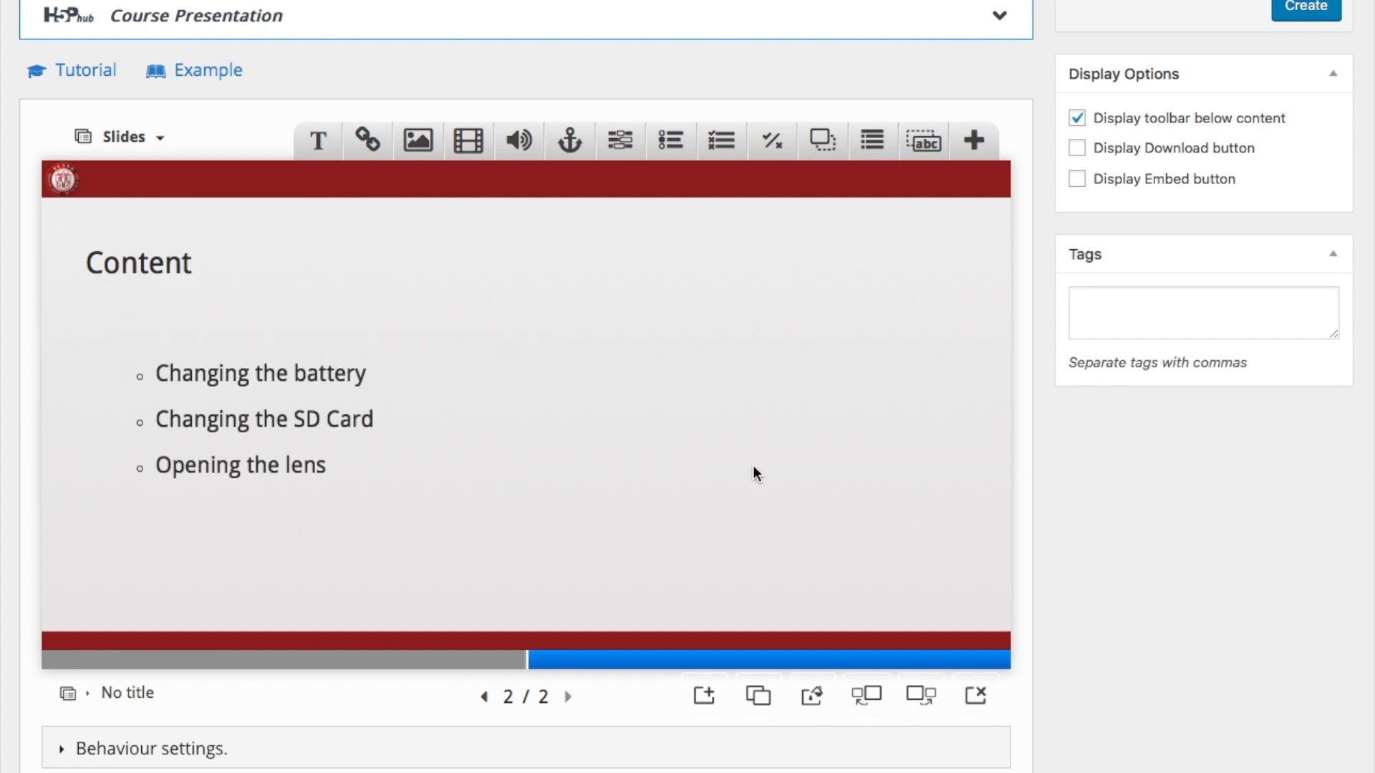
left_click(335, 659)
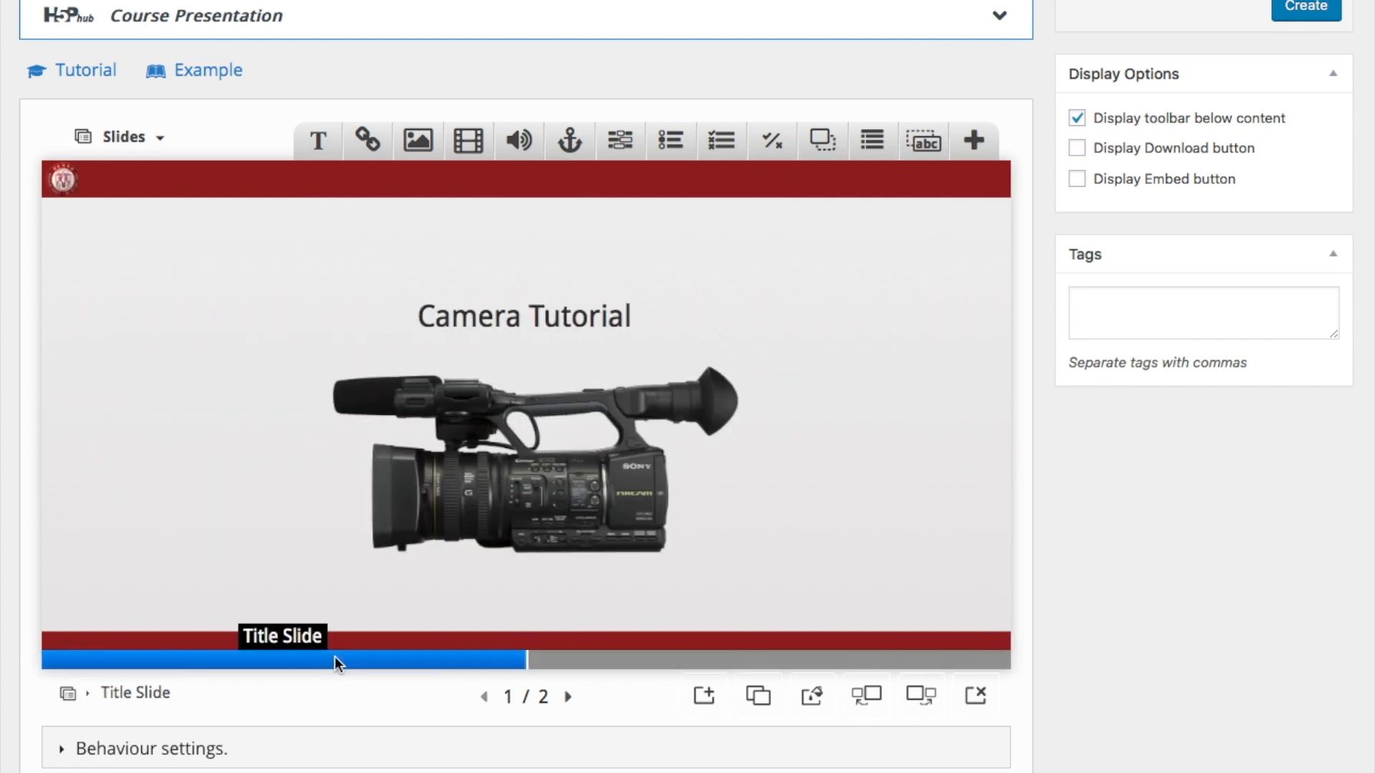
On the "Content" slide, start an audio element and upload files-5aa77bd0b916a.mp3 from the audios folder as its source.
left_click(616, 666)
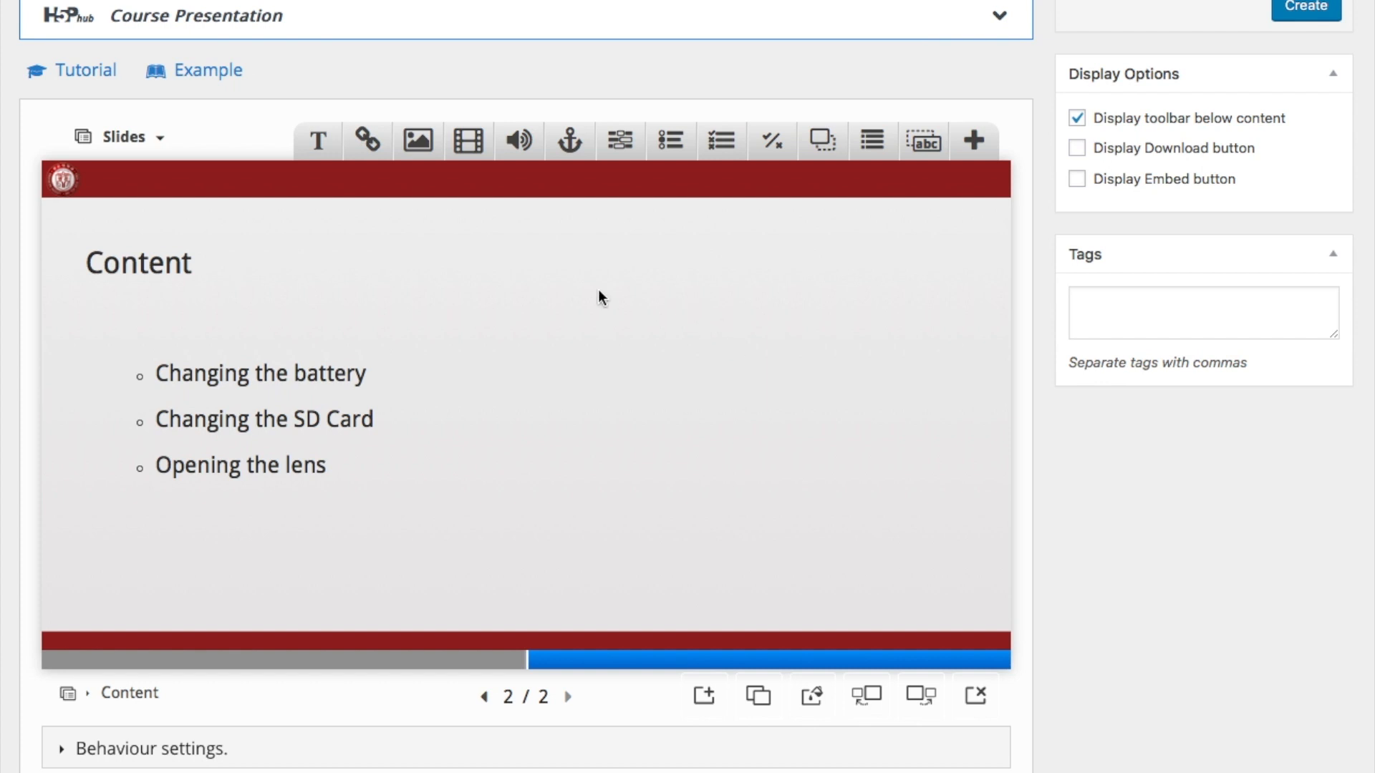
left_click(521, 143)
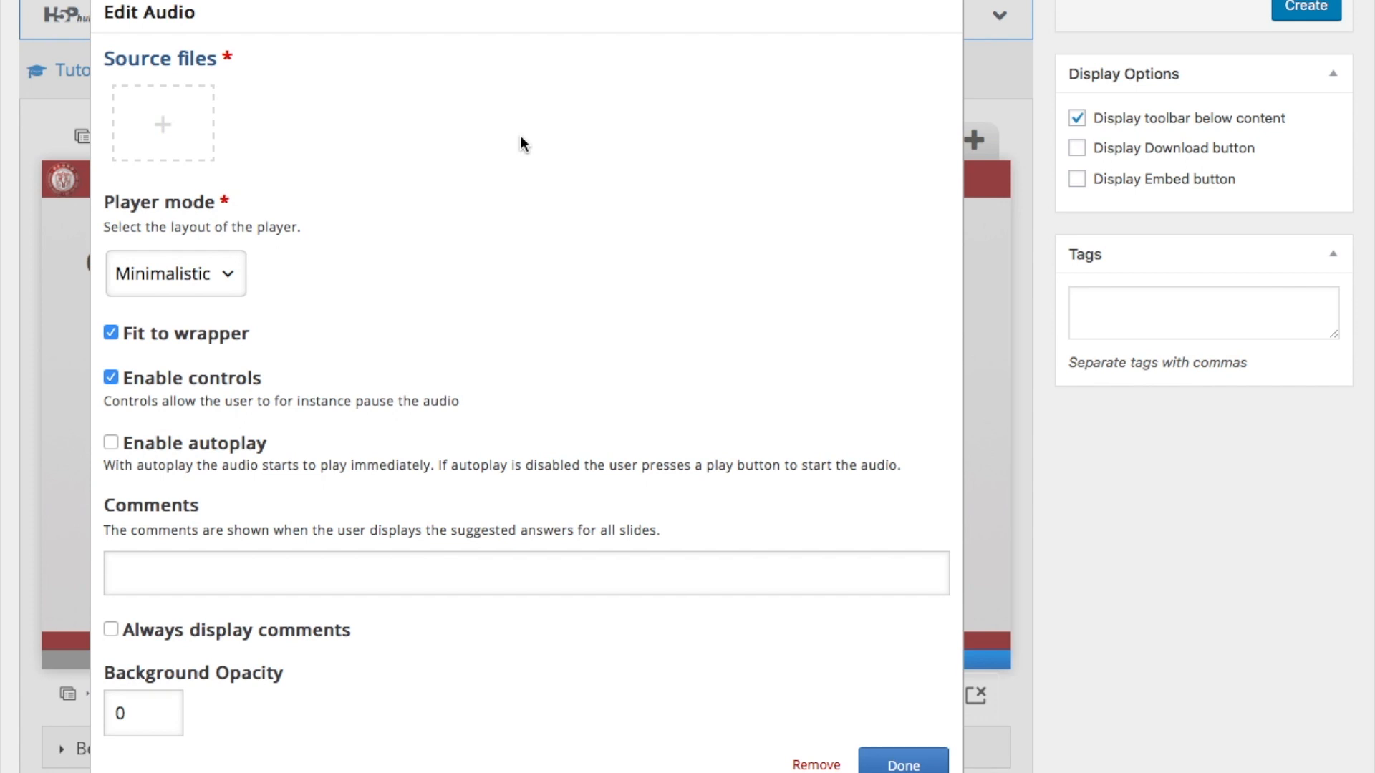
left_click(164, 125)
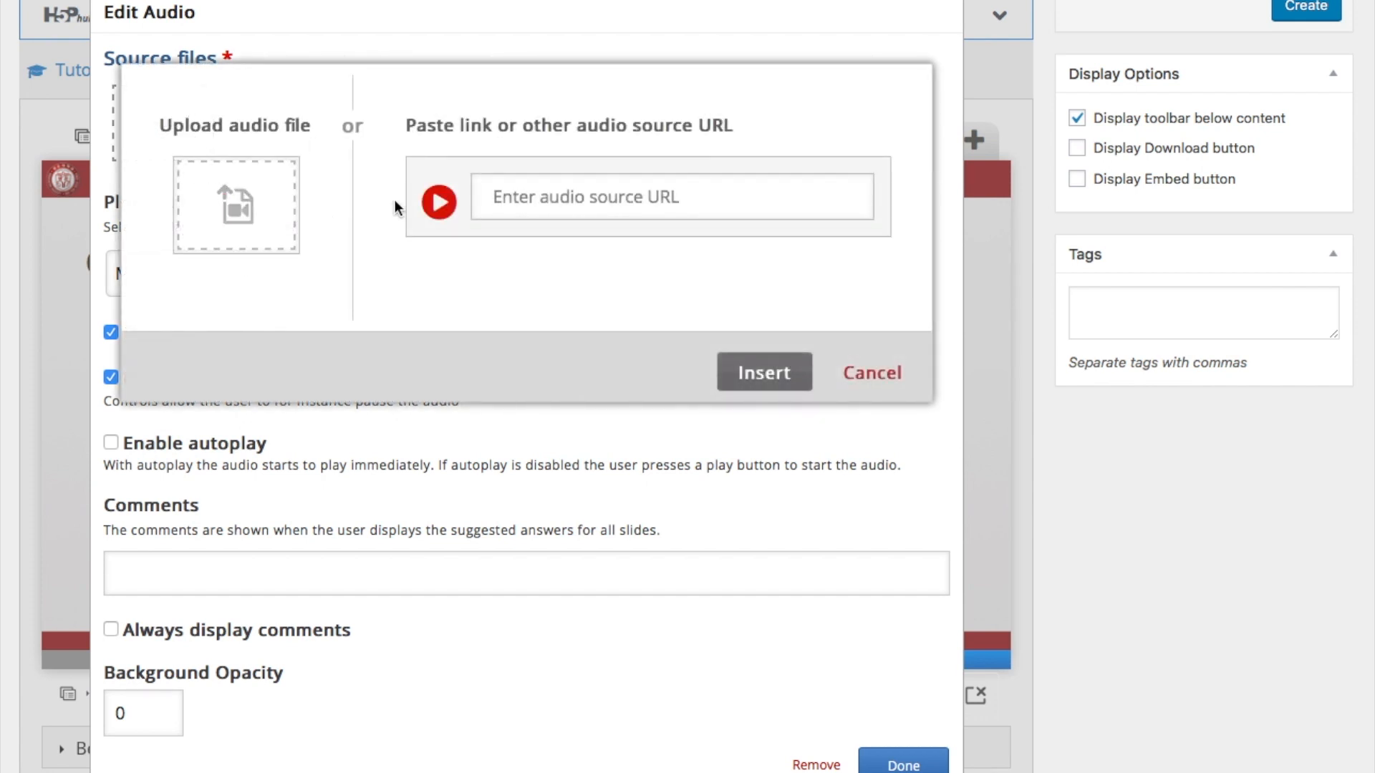
left_click(233, 213)
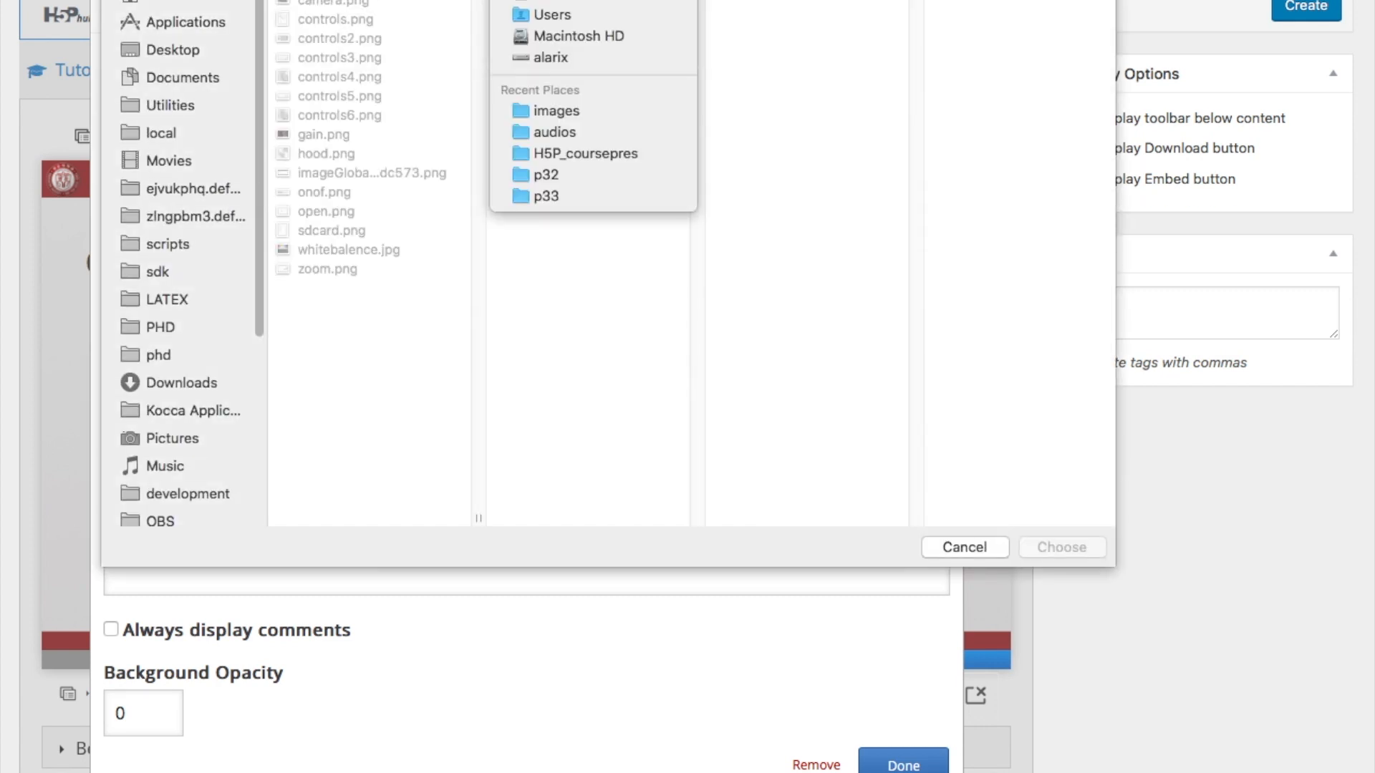
left_click(554, 132)
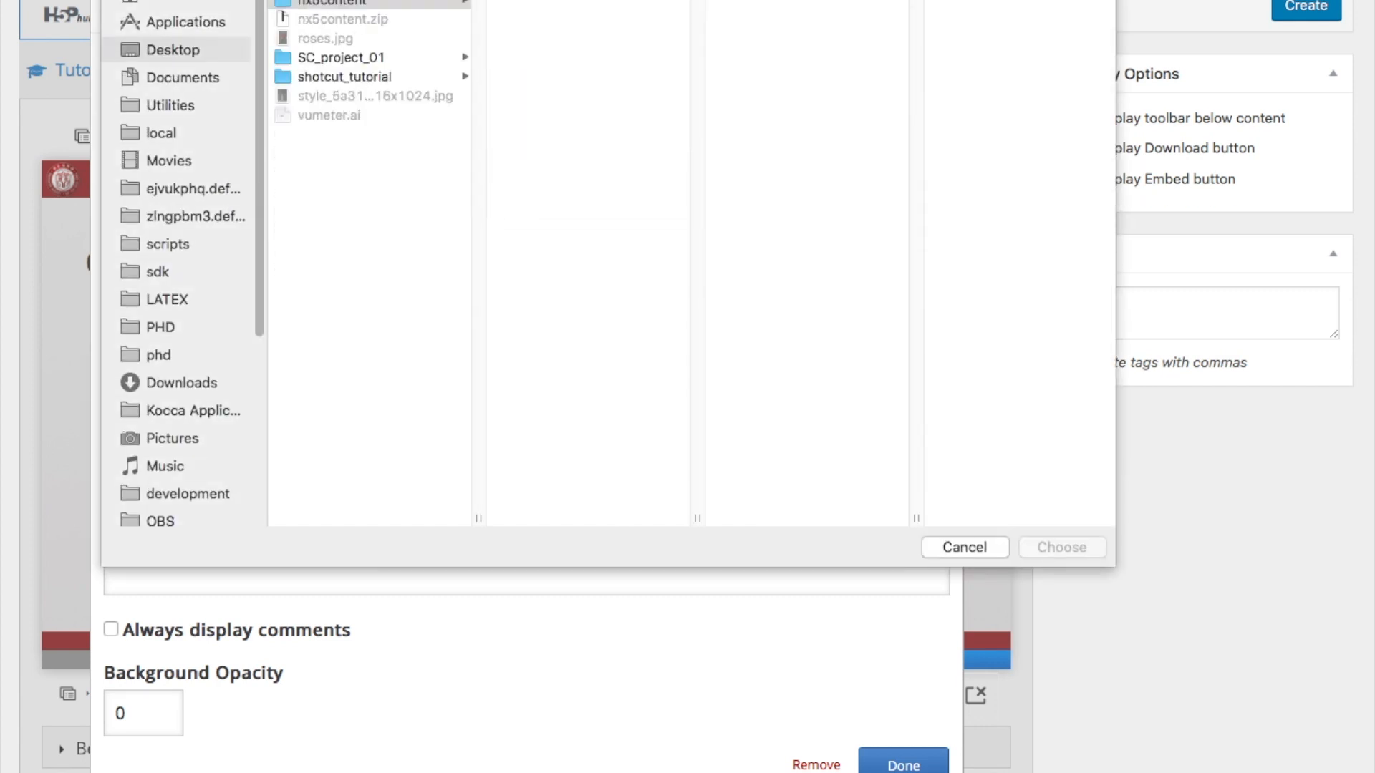
left_click(1002, 2)
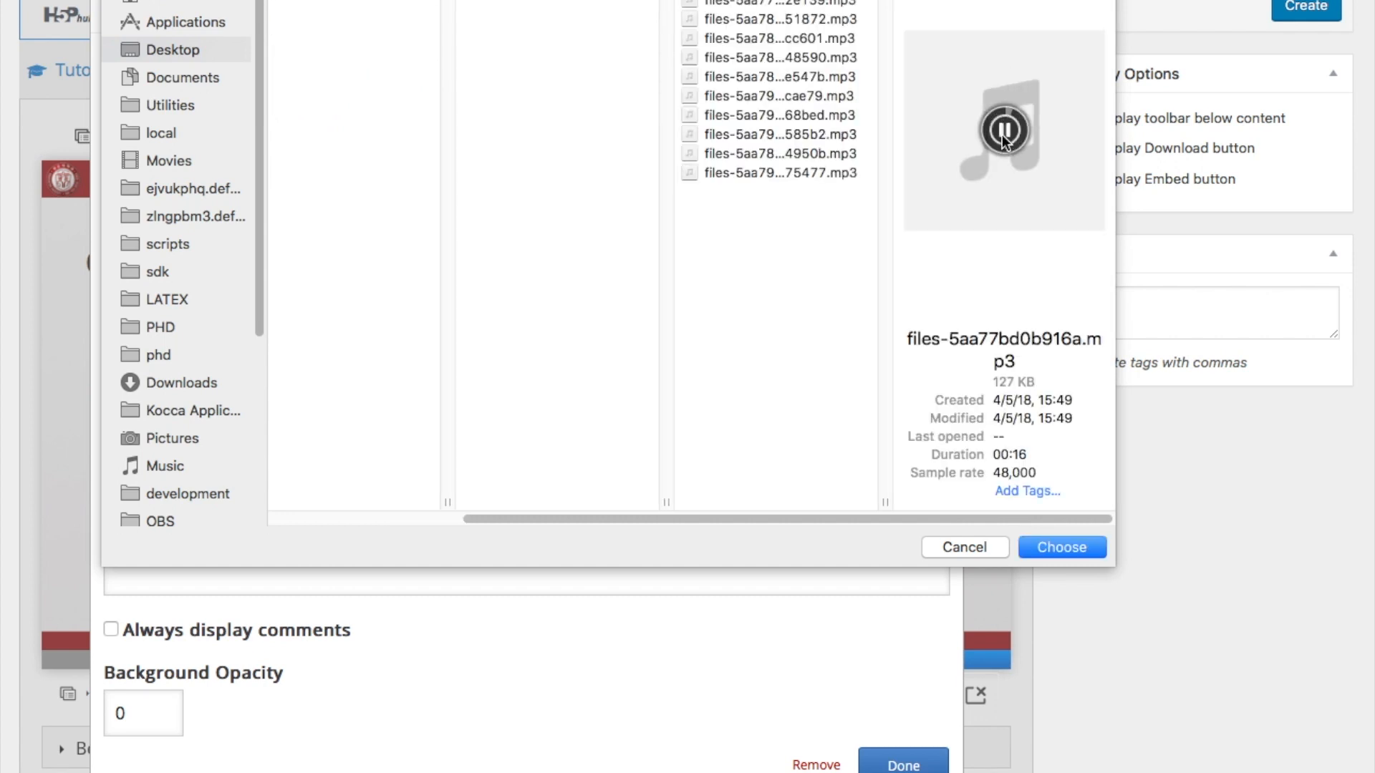
left_click(1003, 132)
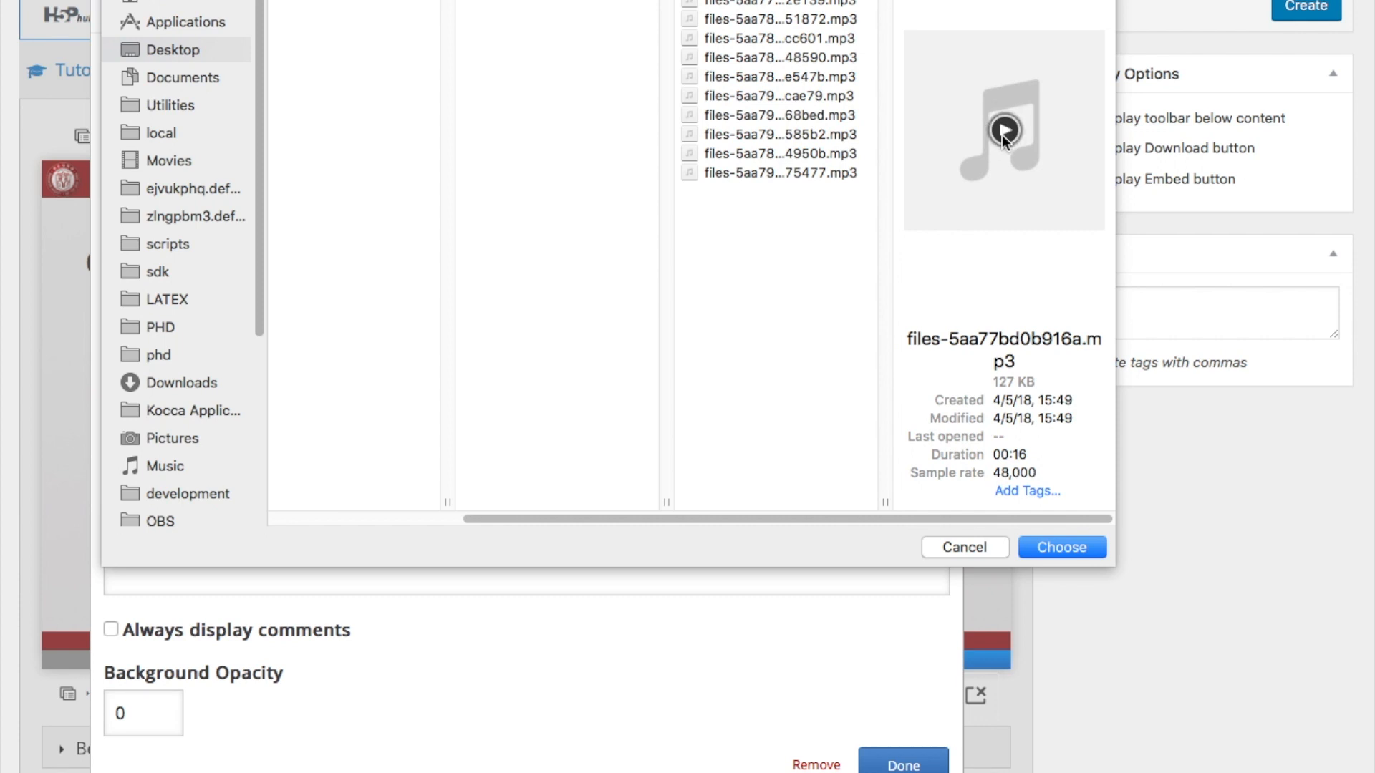
left_click(1069, 544)
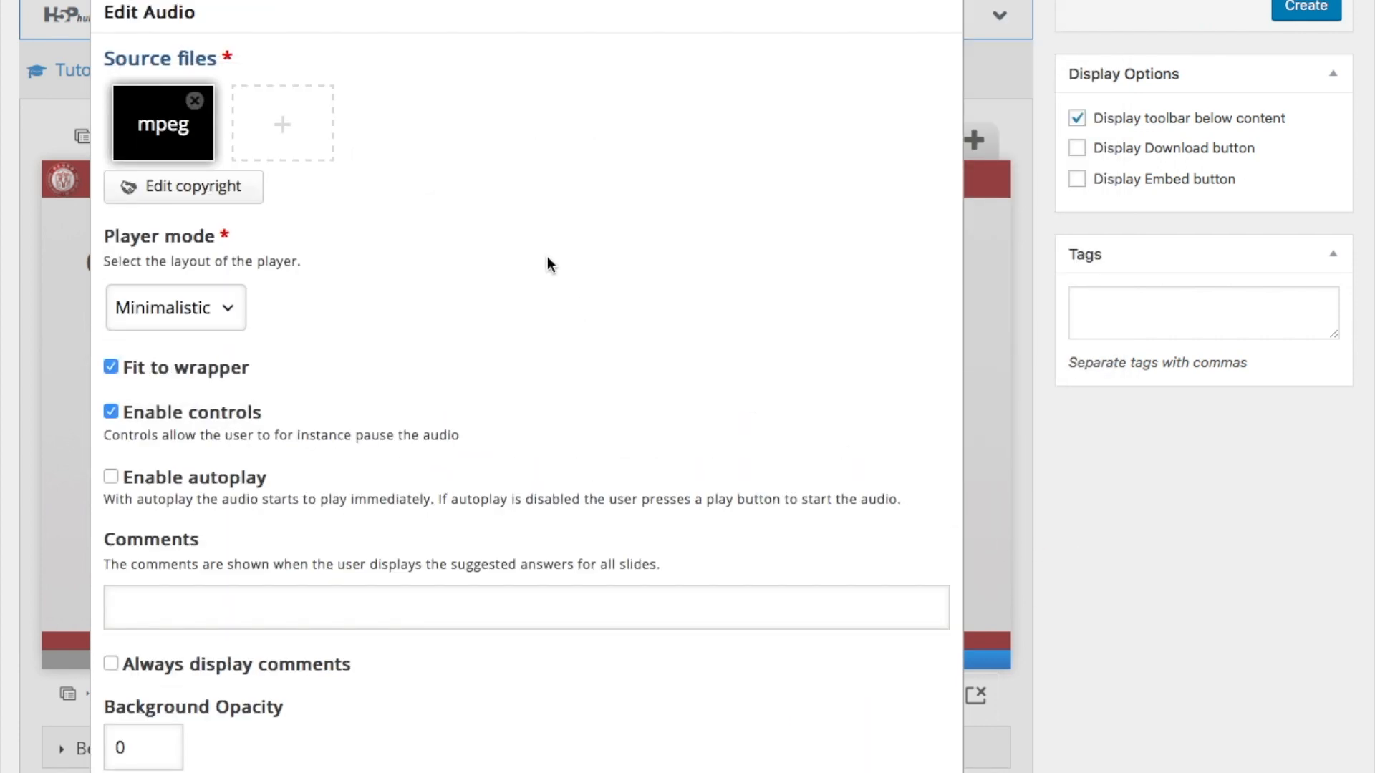
Keep the Minimalistic player mode, place the audio element, enlarge it to about 50 × 50 and move it to the slide's lower-left corner.
left_click(218, 307)
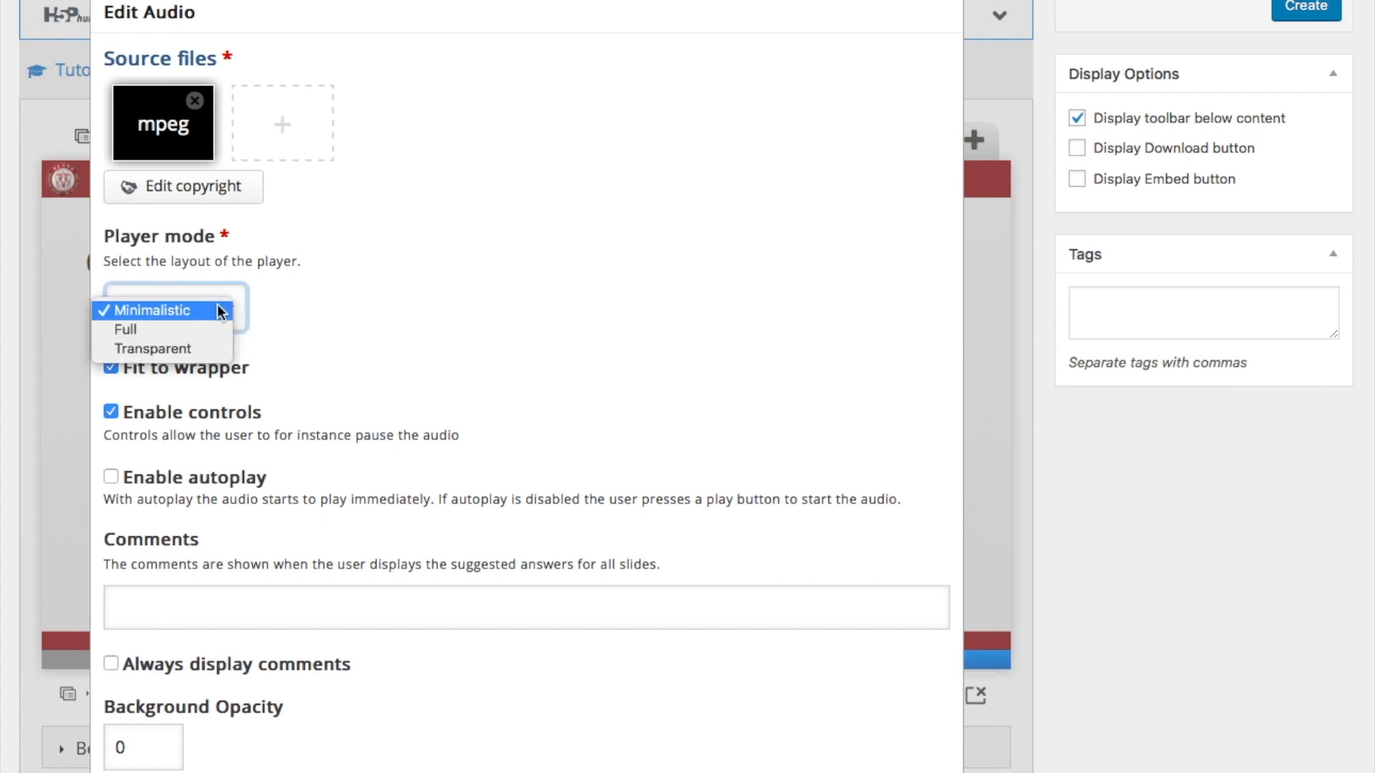
left_click(219, 310)
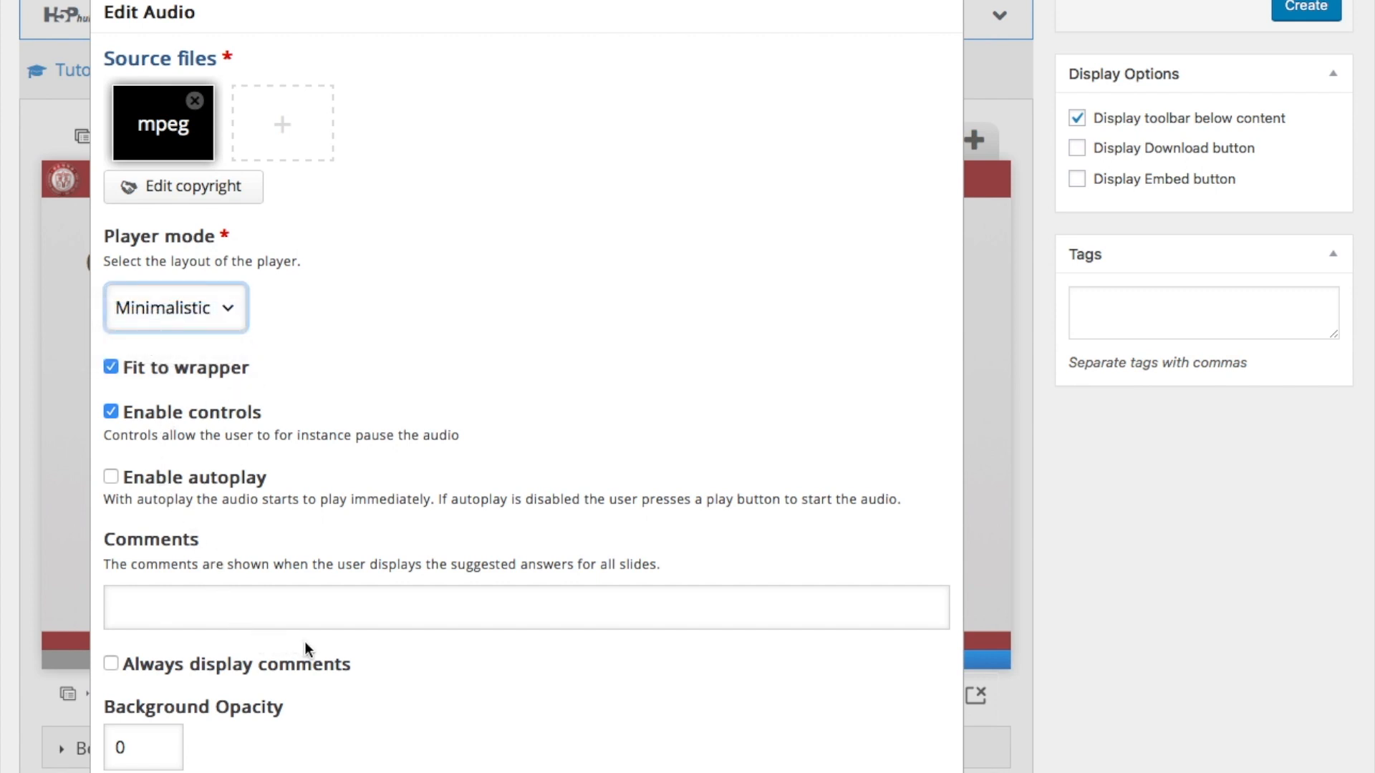
left_click(896, 772)
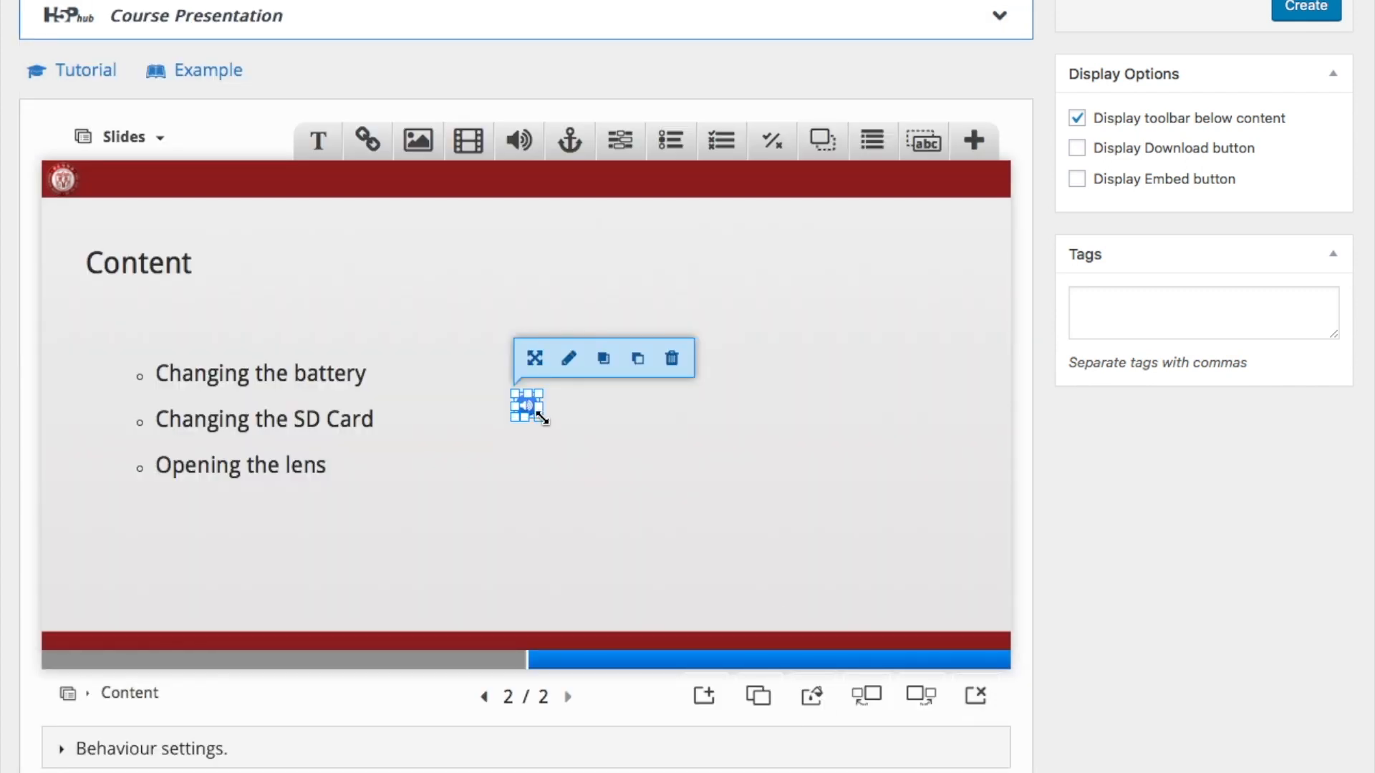
left_click_drag(542, 418, 567, 442)
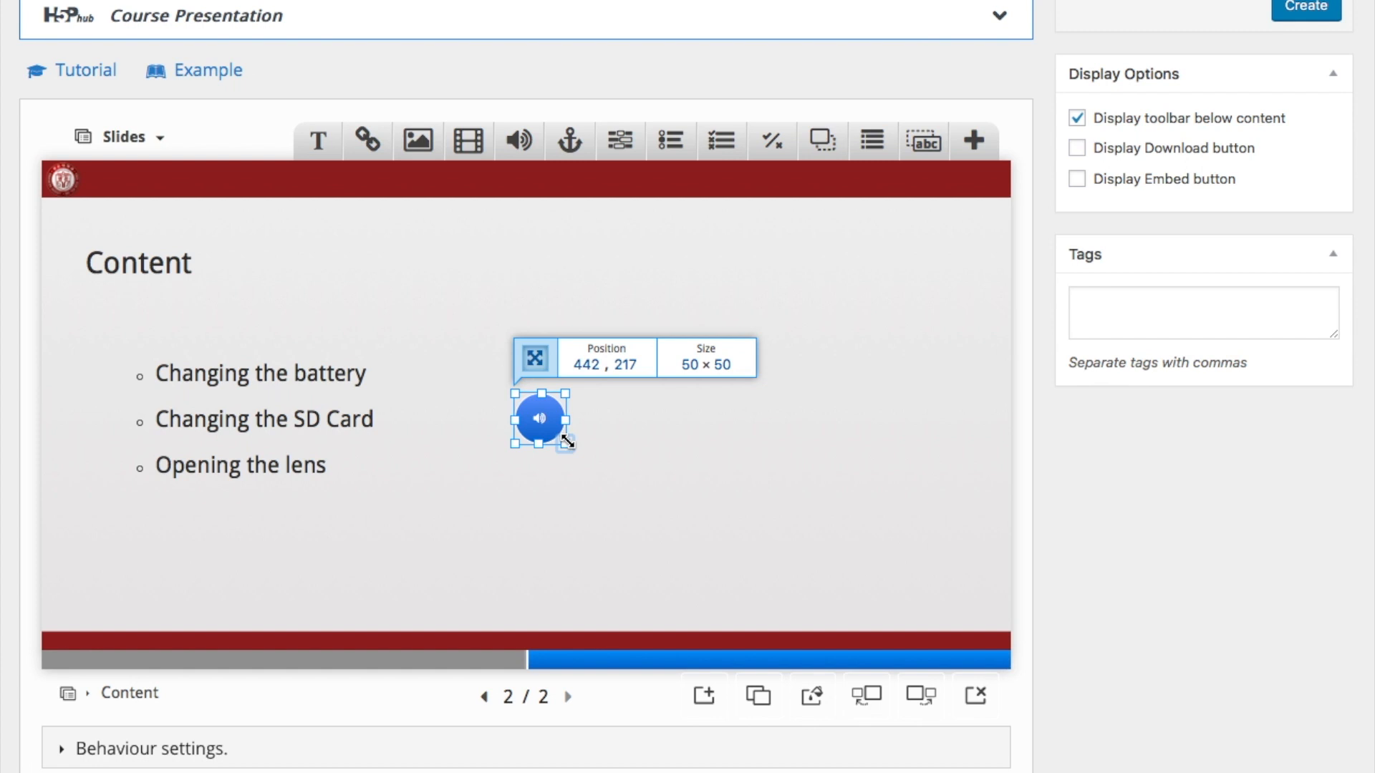
left_click_drag(538, 416, 99, 577)
left_click(518, 552)
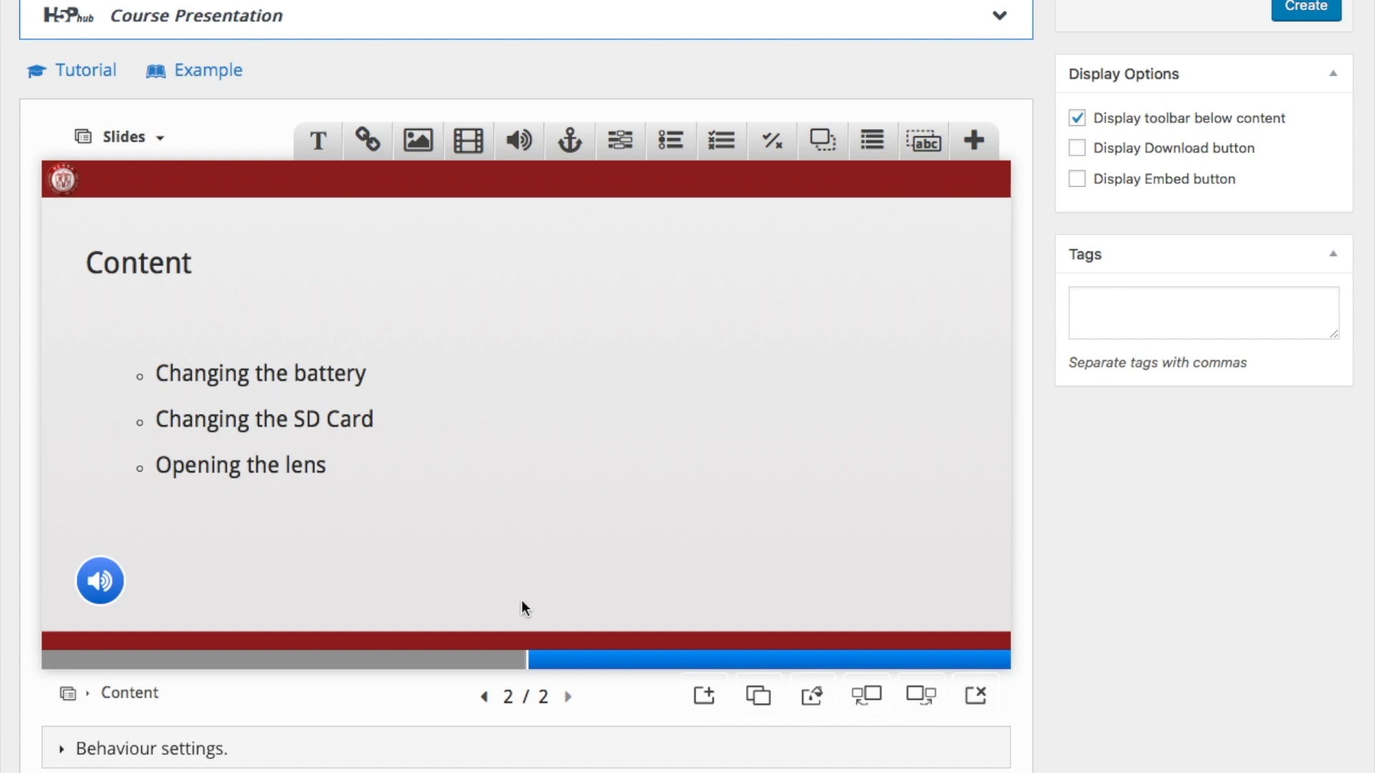
Flip back to the title slide and forward to the "Content" slide, and create the H5P content.
left_click(485, 697)
left_click(568, 698)
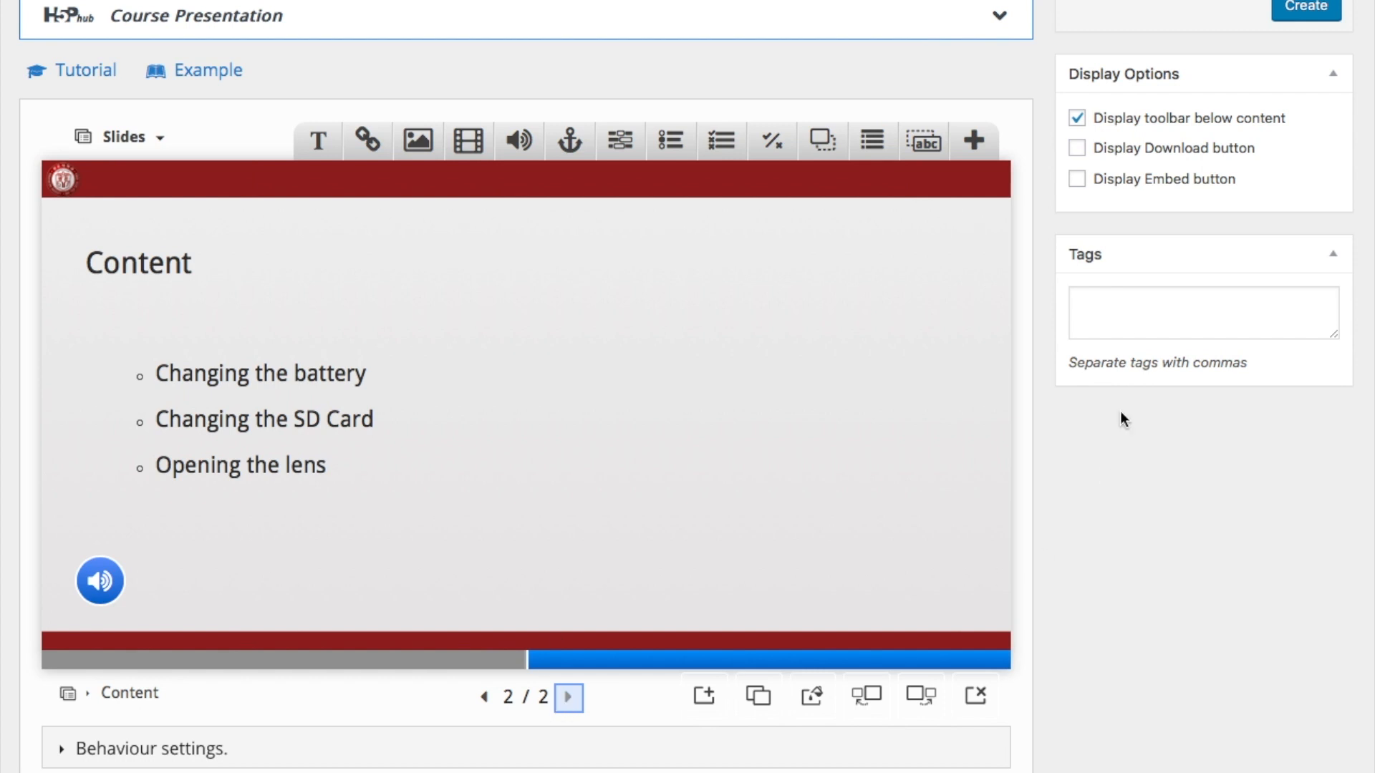
left_click(1311, 5)
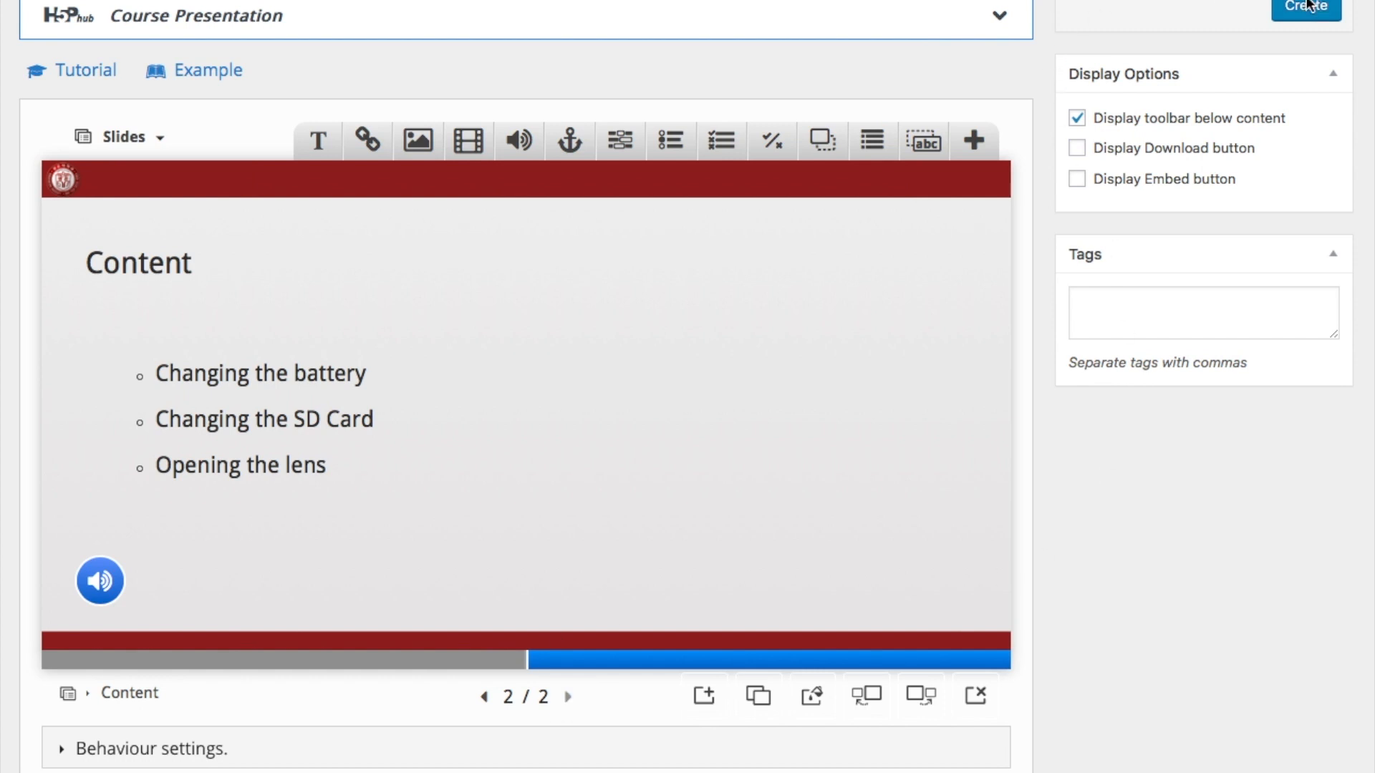
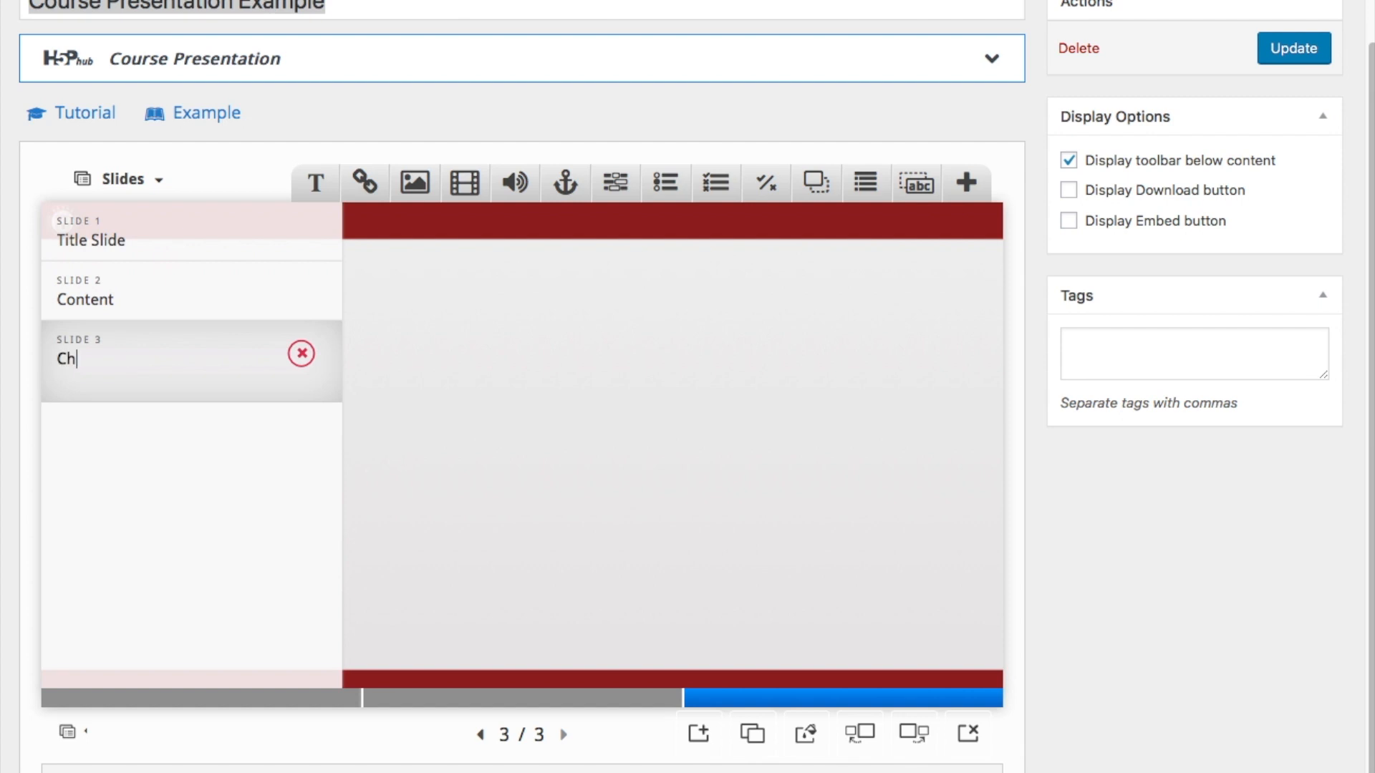
Finish entering slide 3's title in the slide list with the word "battery".
type("battery")
key("Return")
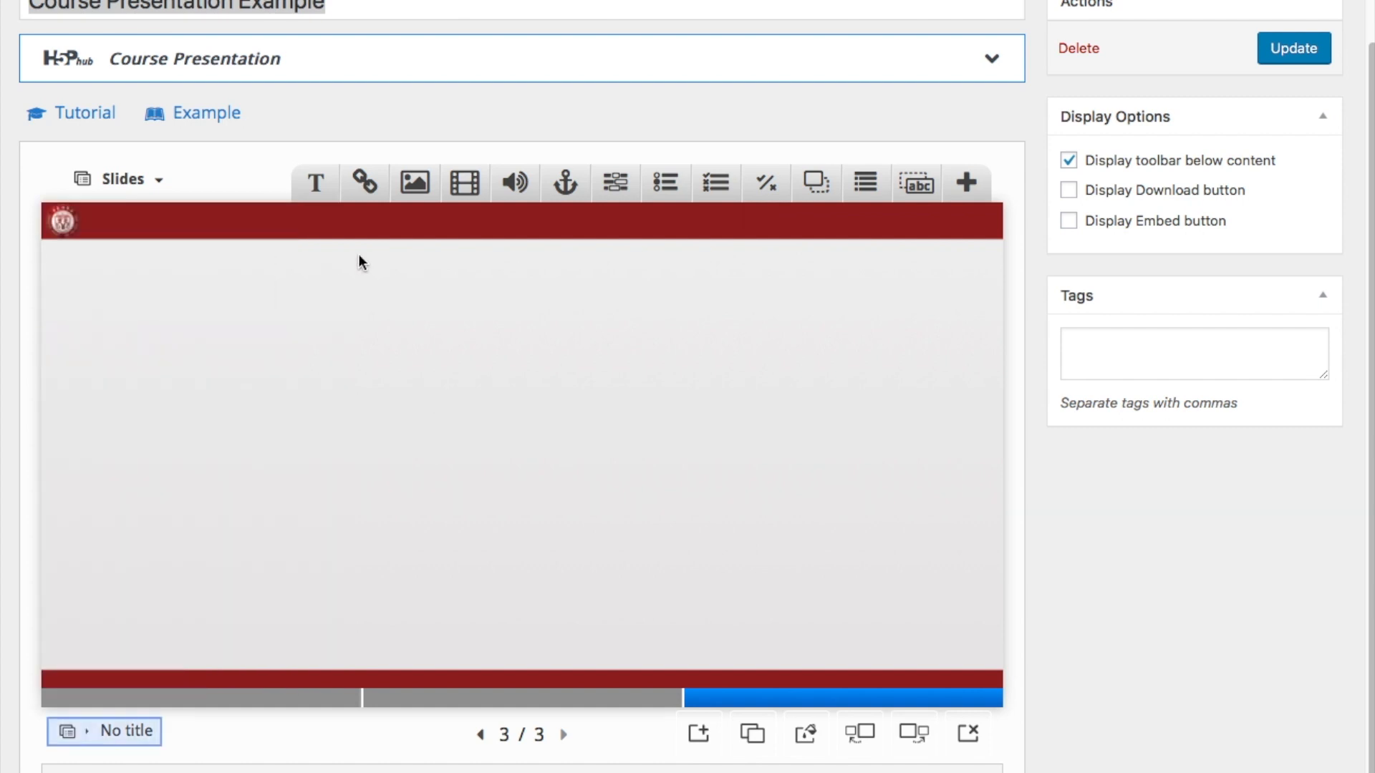
Add a text element reading "Changing the battery" at a font size of 162.5% to slide 3.
left_click(317, 180)
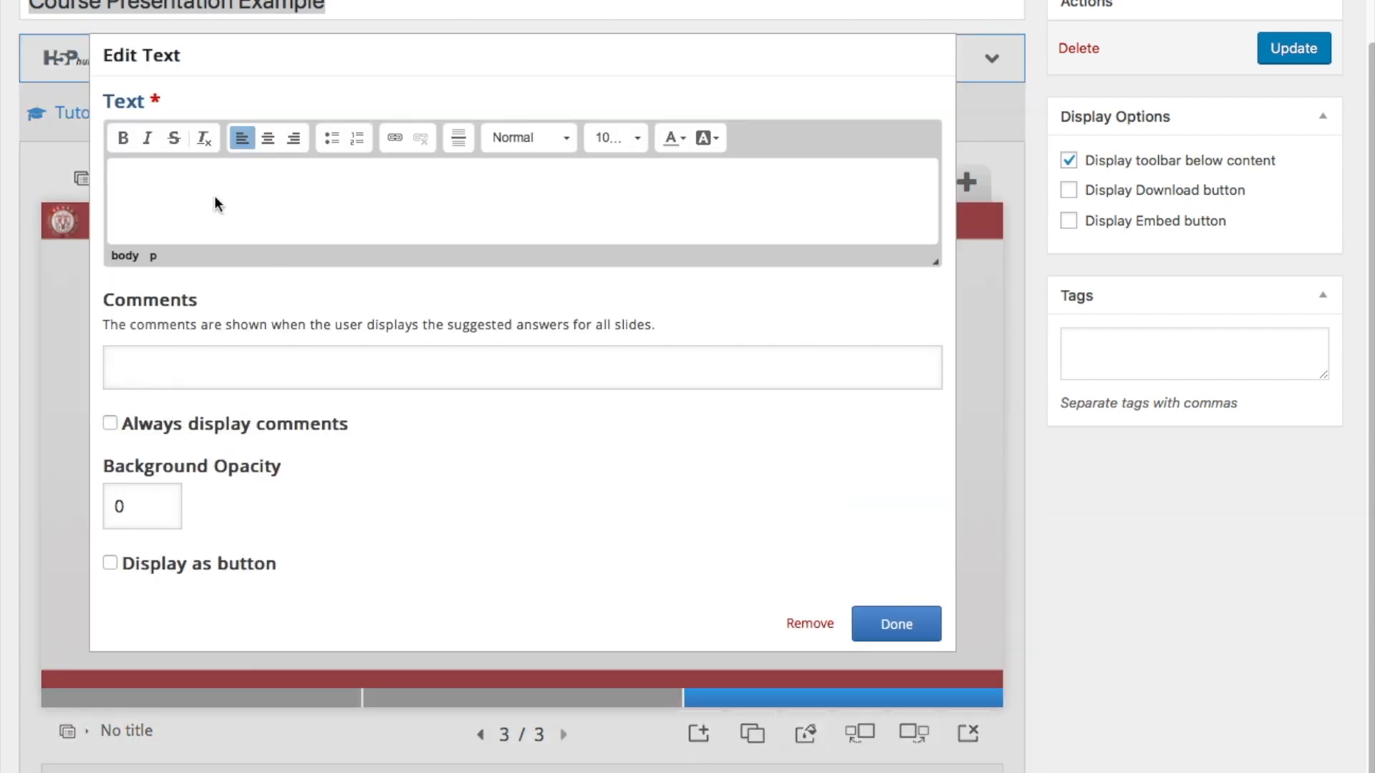
left_click(214, 198)
type("Changing the battery")
triple_click(197, 190)
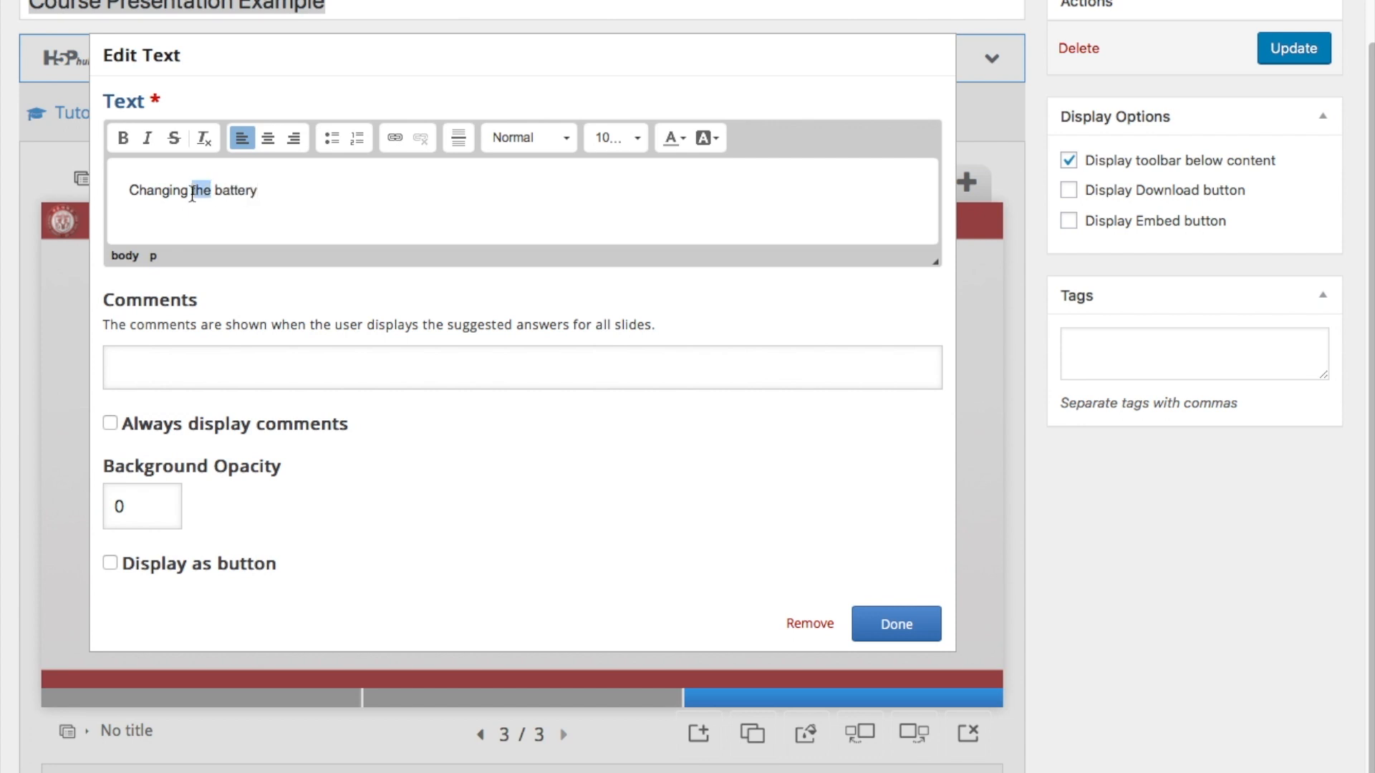
left_click(620, 138)
scroll(641, 258, "down", 3)
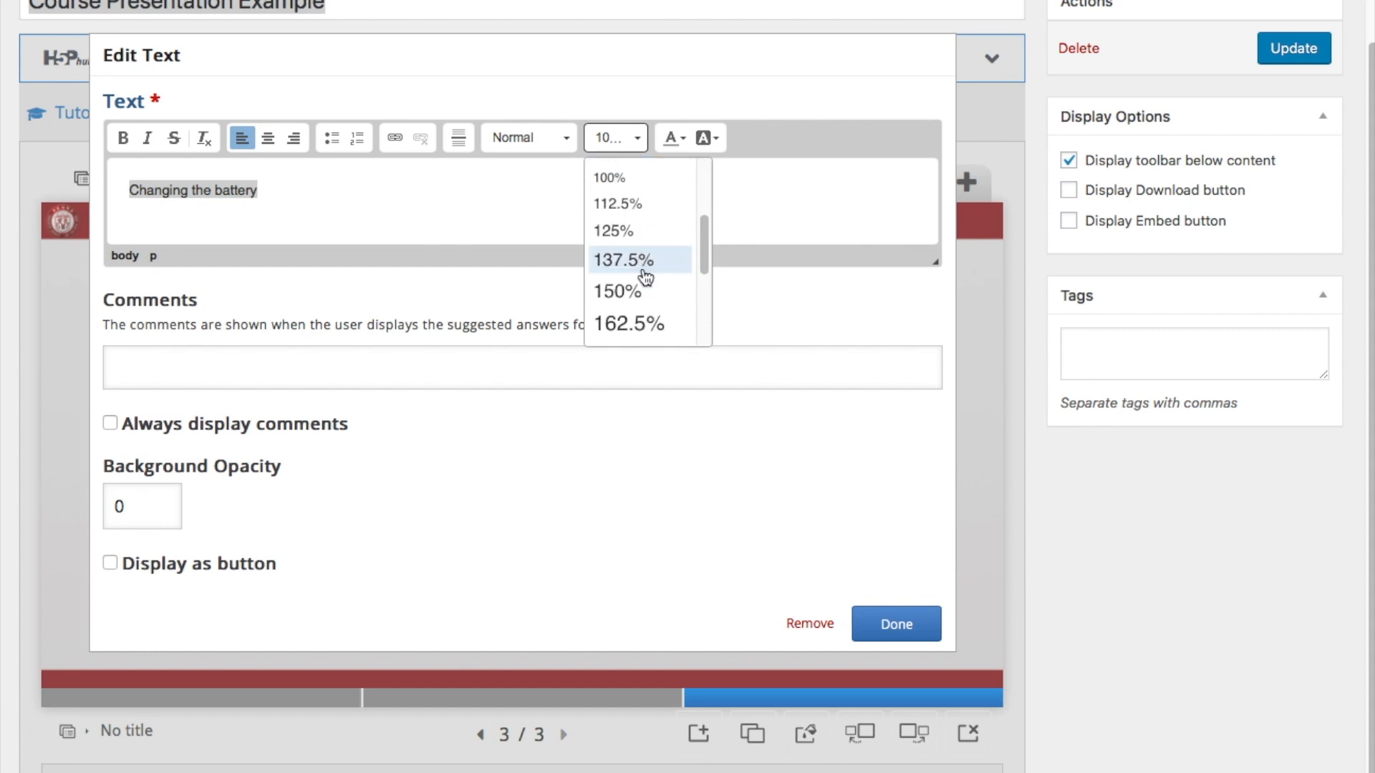
left_click(635, 322)
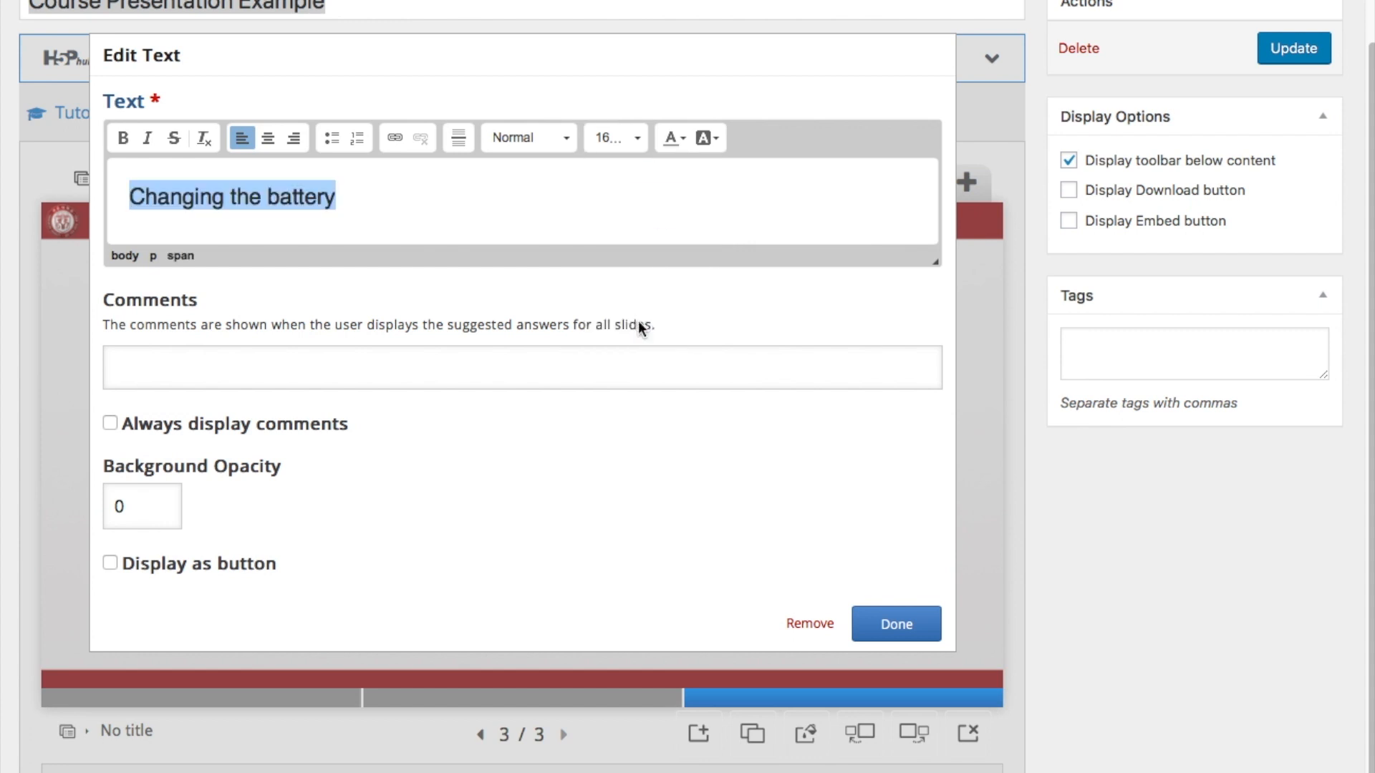
left_click(904, 625)
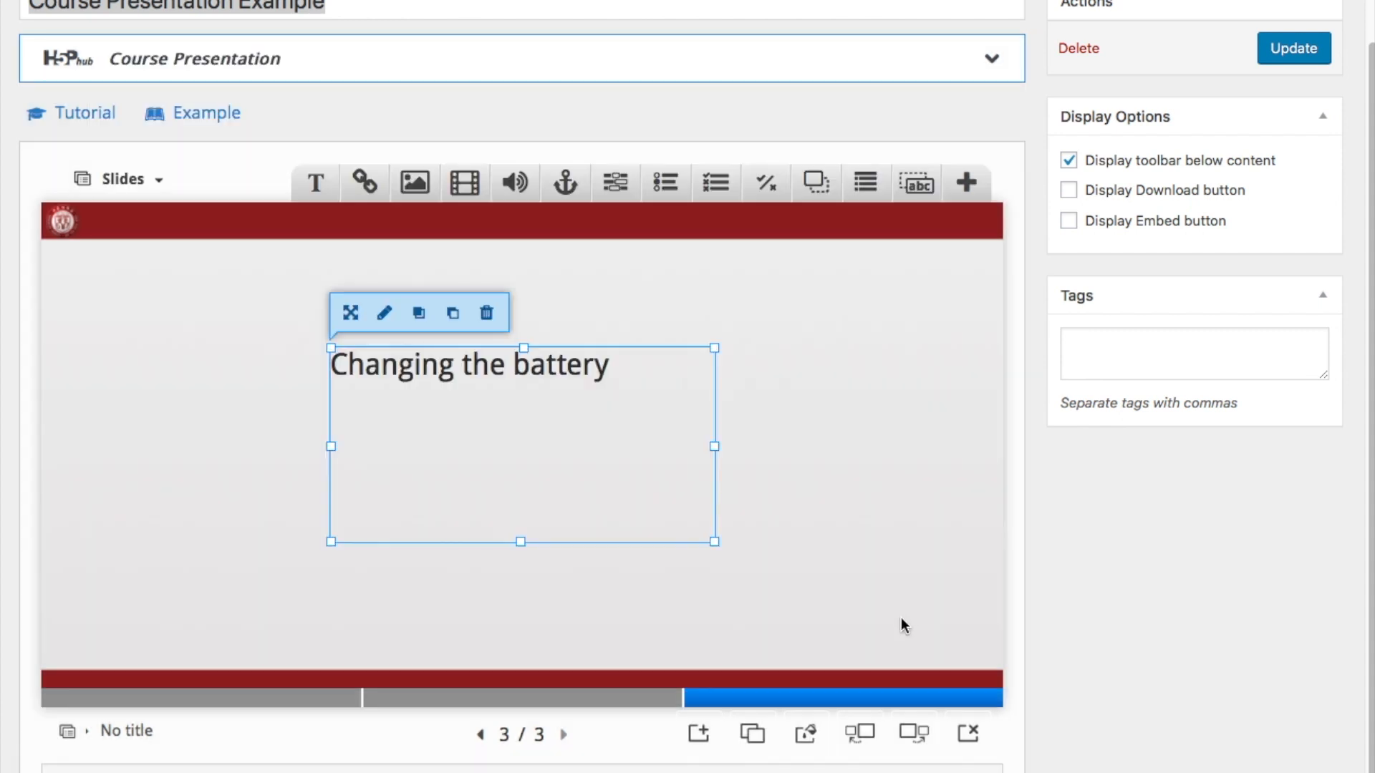
Move the "Changing the battery" heading to the slide's upper-left area and reduce its text box to about one line's height.
left_click_drag(495, 362, 243, 290)
left_click(561, 341)
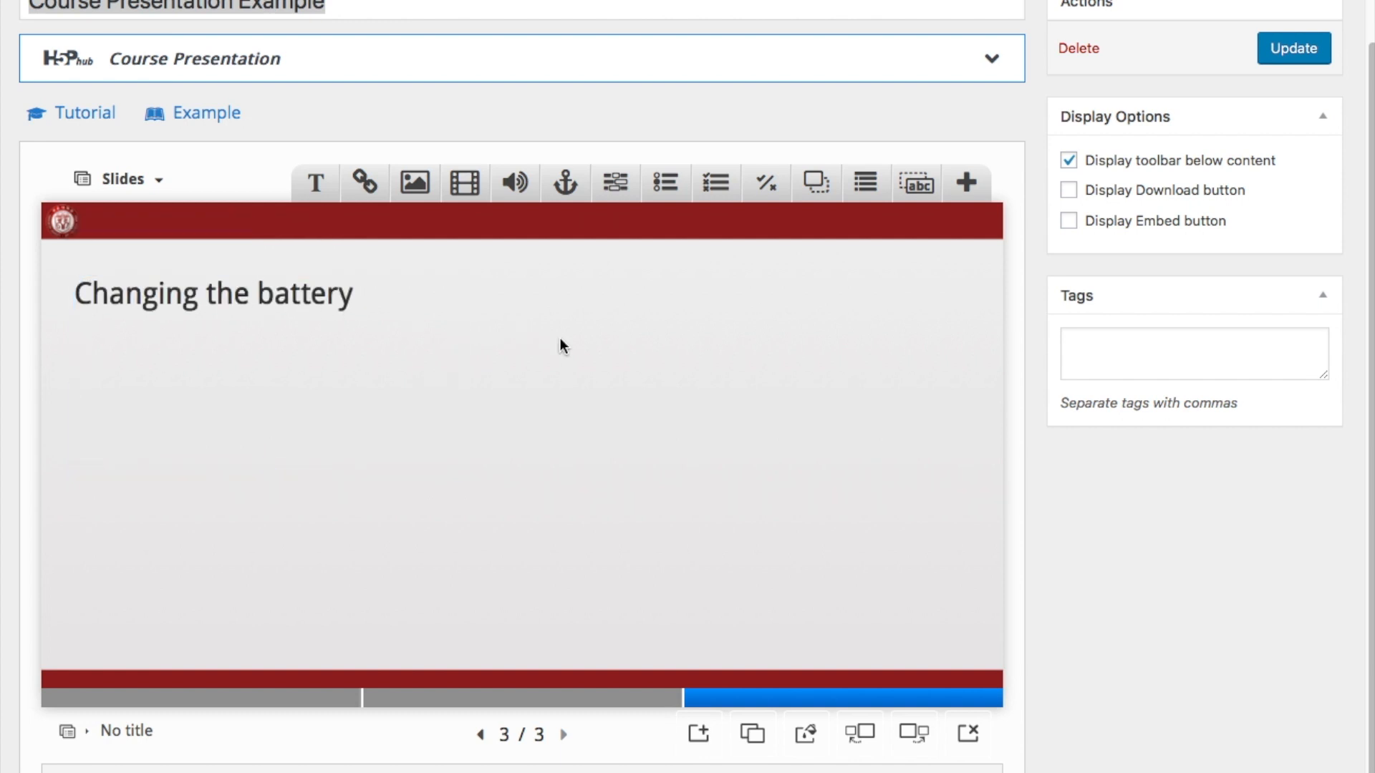
left_click(286, 342)
left_click_drag(265, 470, 266, 332)
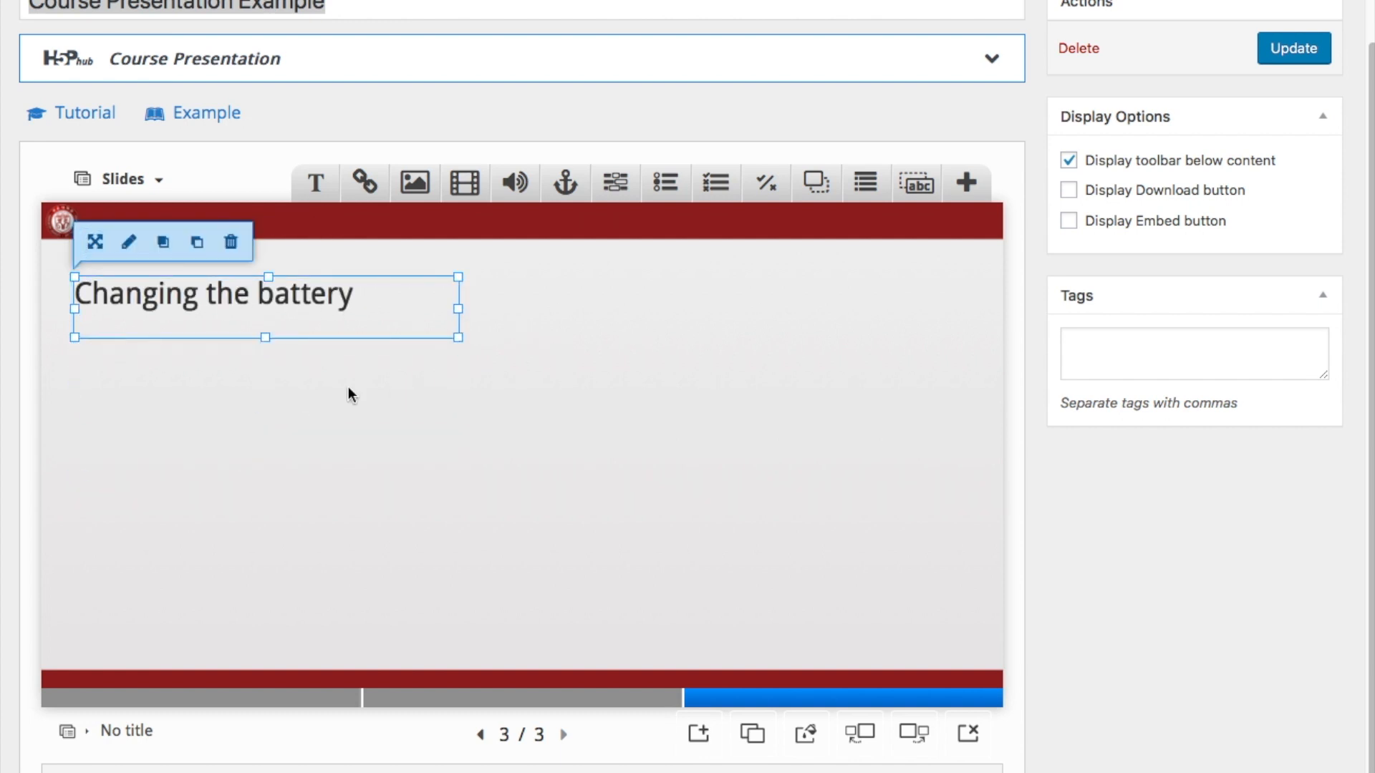
left_click(438, 431)
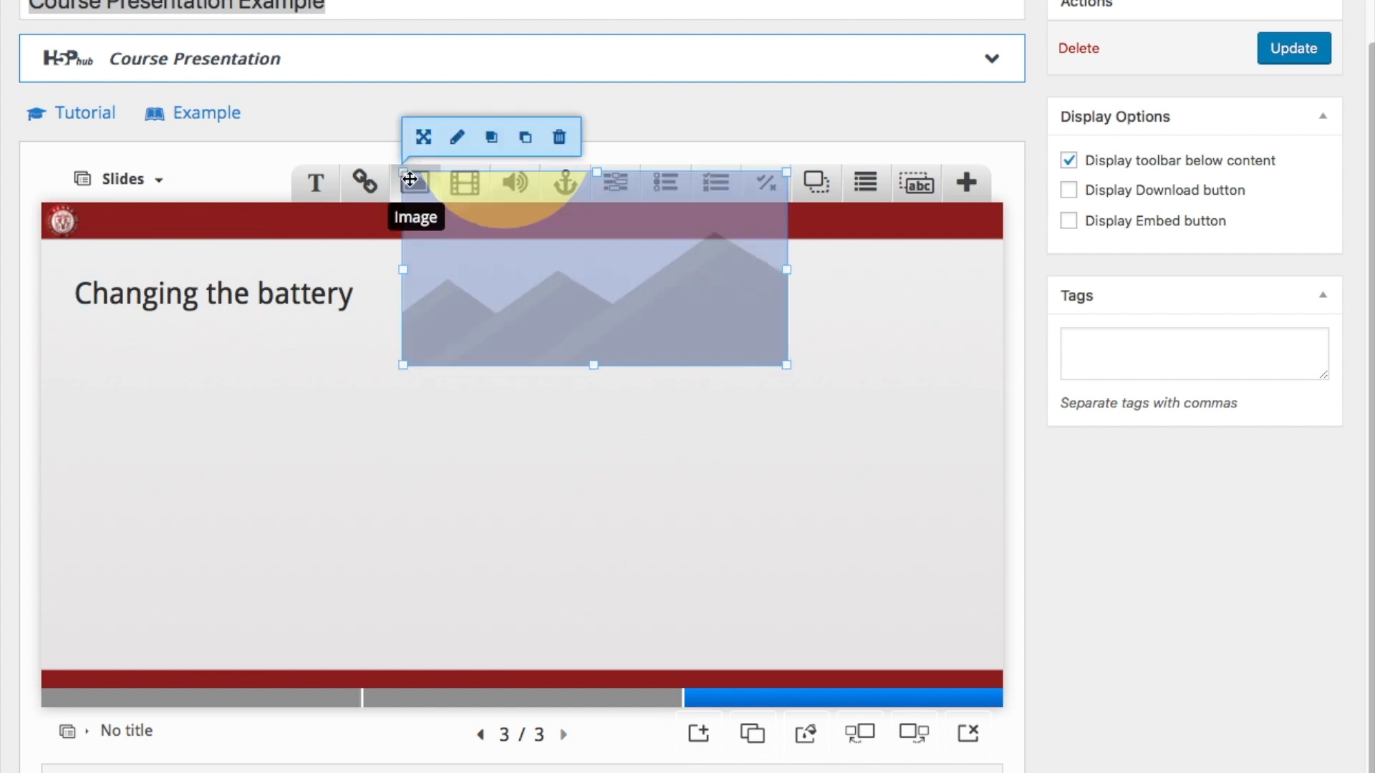
Start an image element on slide 3 and load batteryin.png from the images folder.
left_click(413, 185)
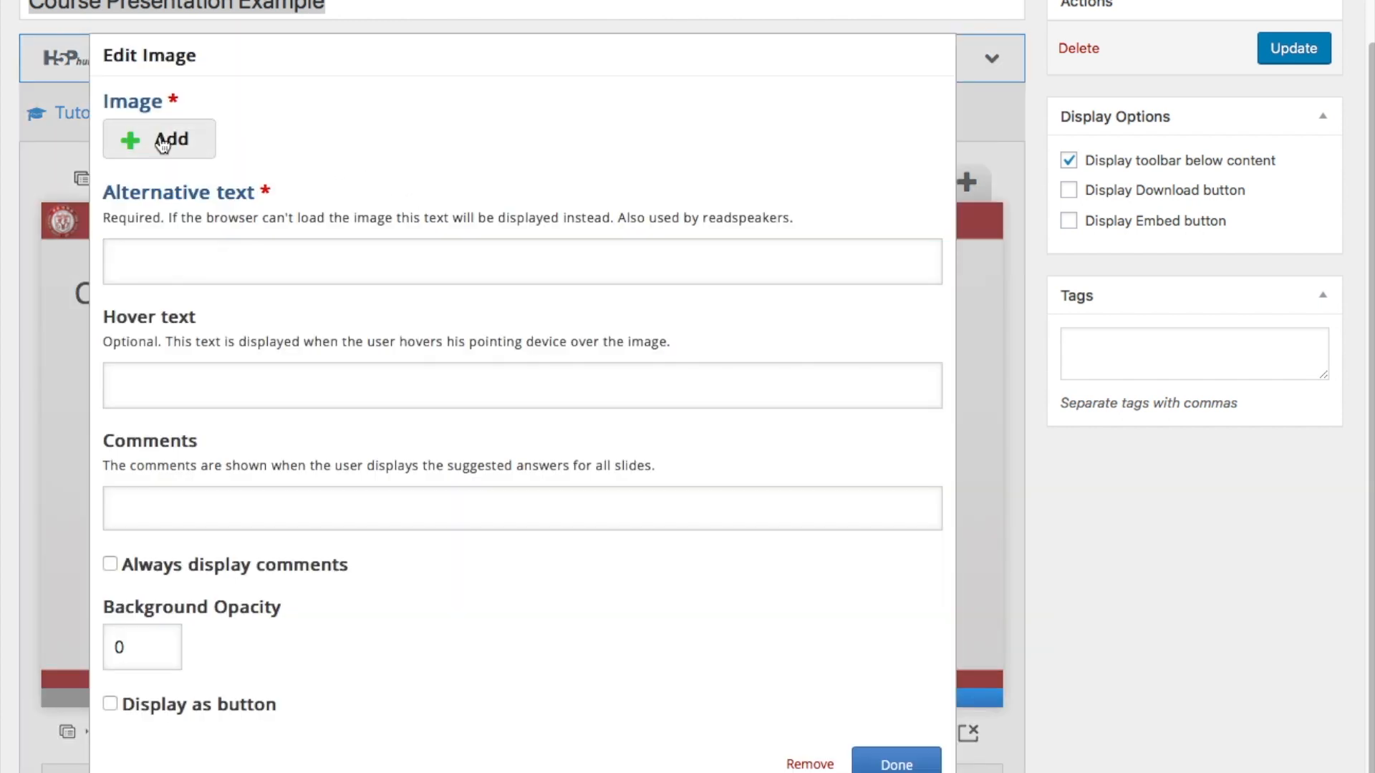
left_click(162, 140)
left_click(588, 1)
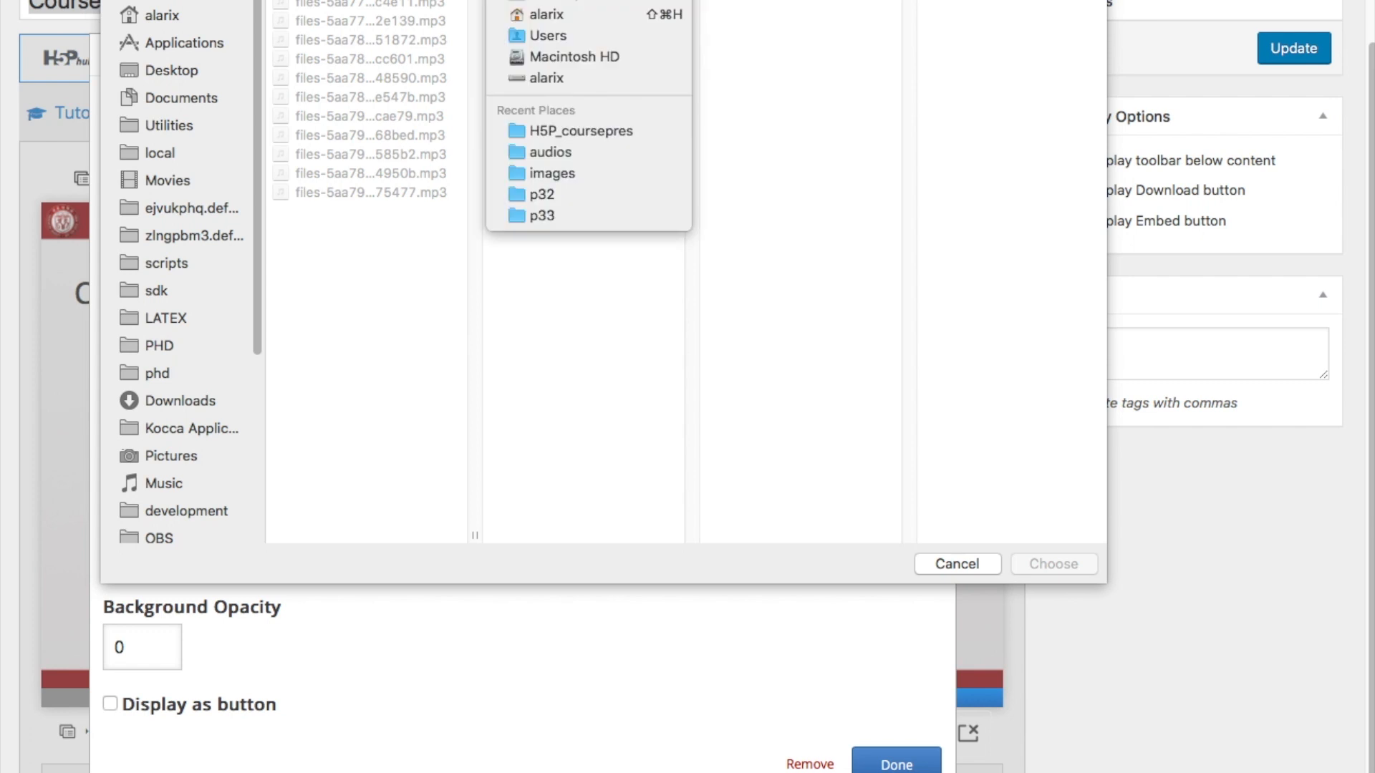
left_click(581, 1)
left_click(790, 4)
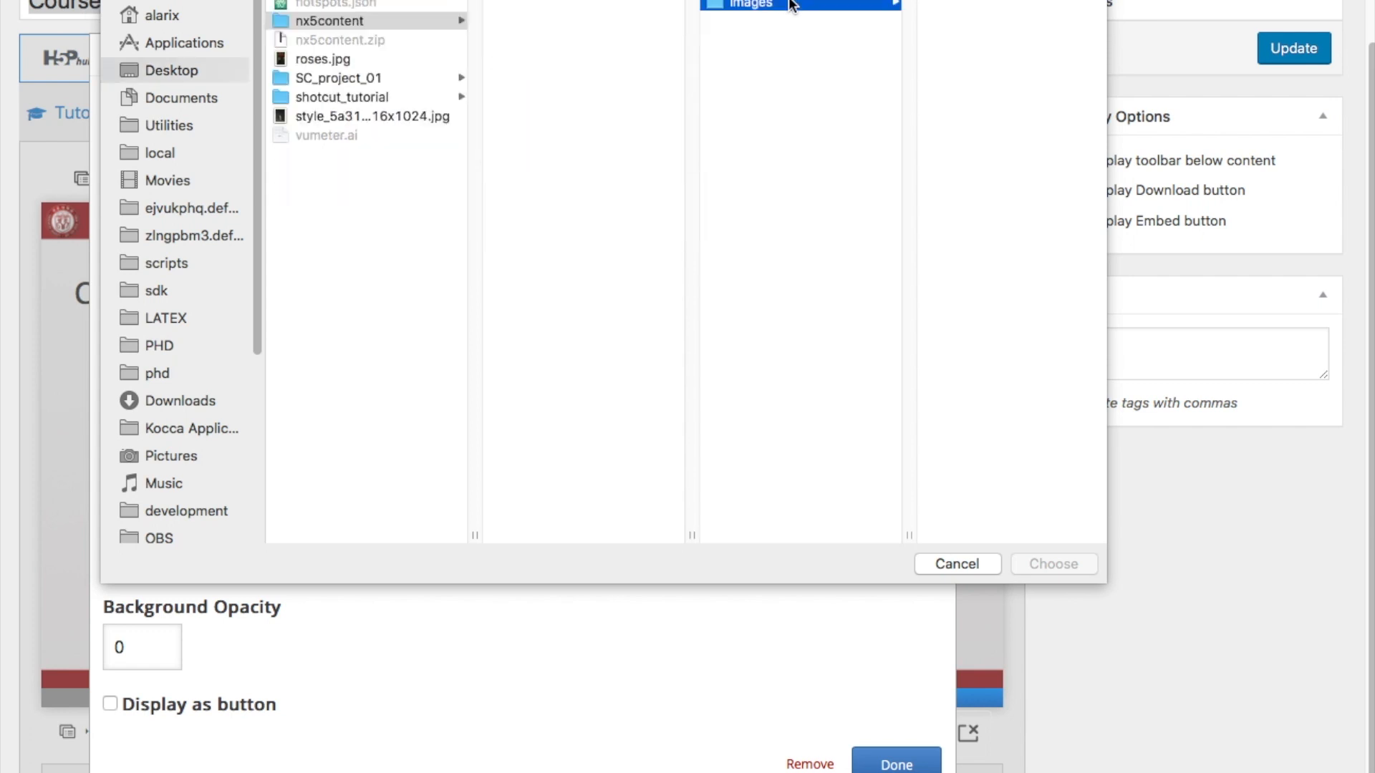
left_click(960, 1)
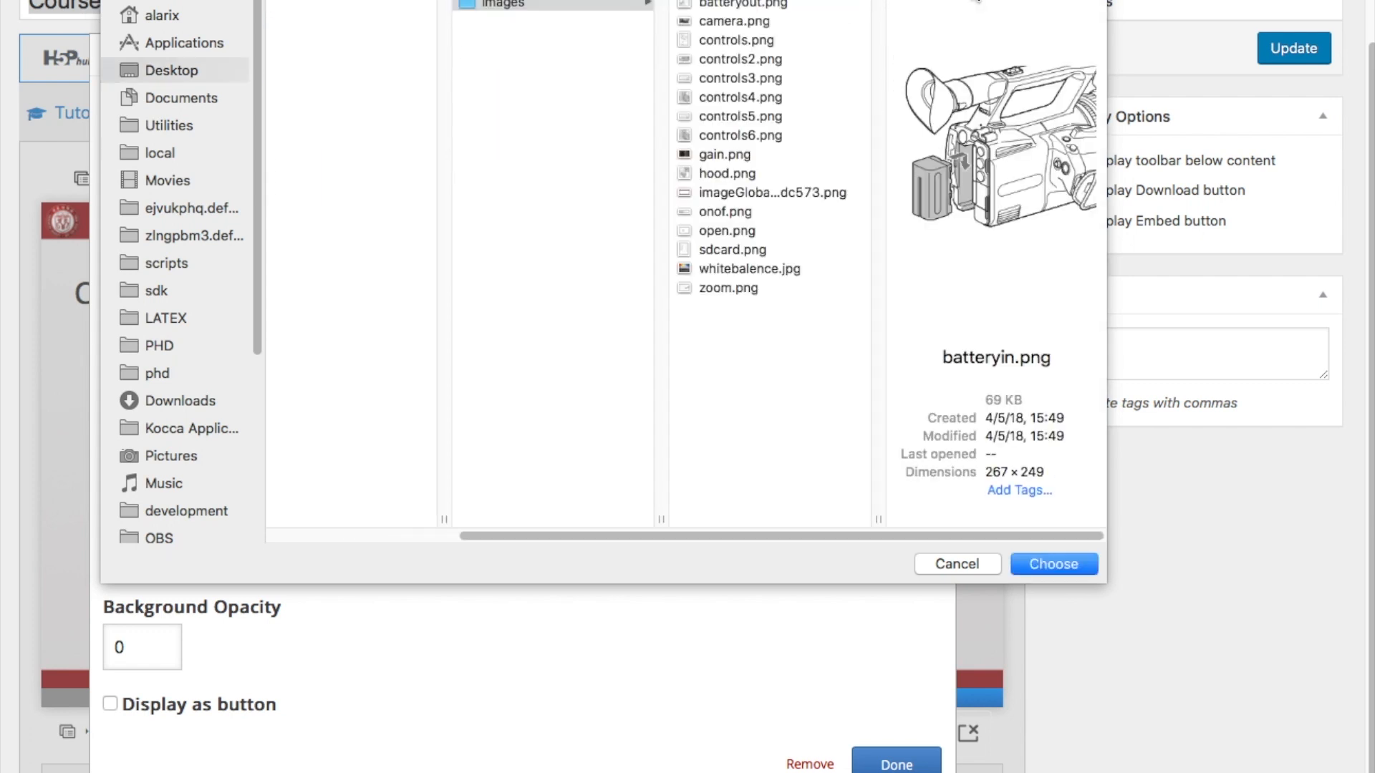
left_click(1066, 567)
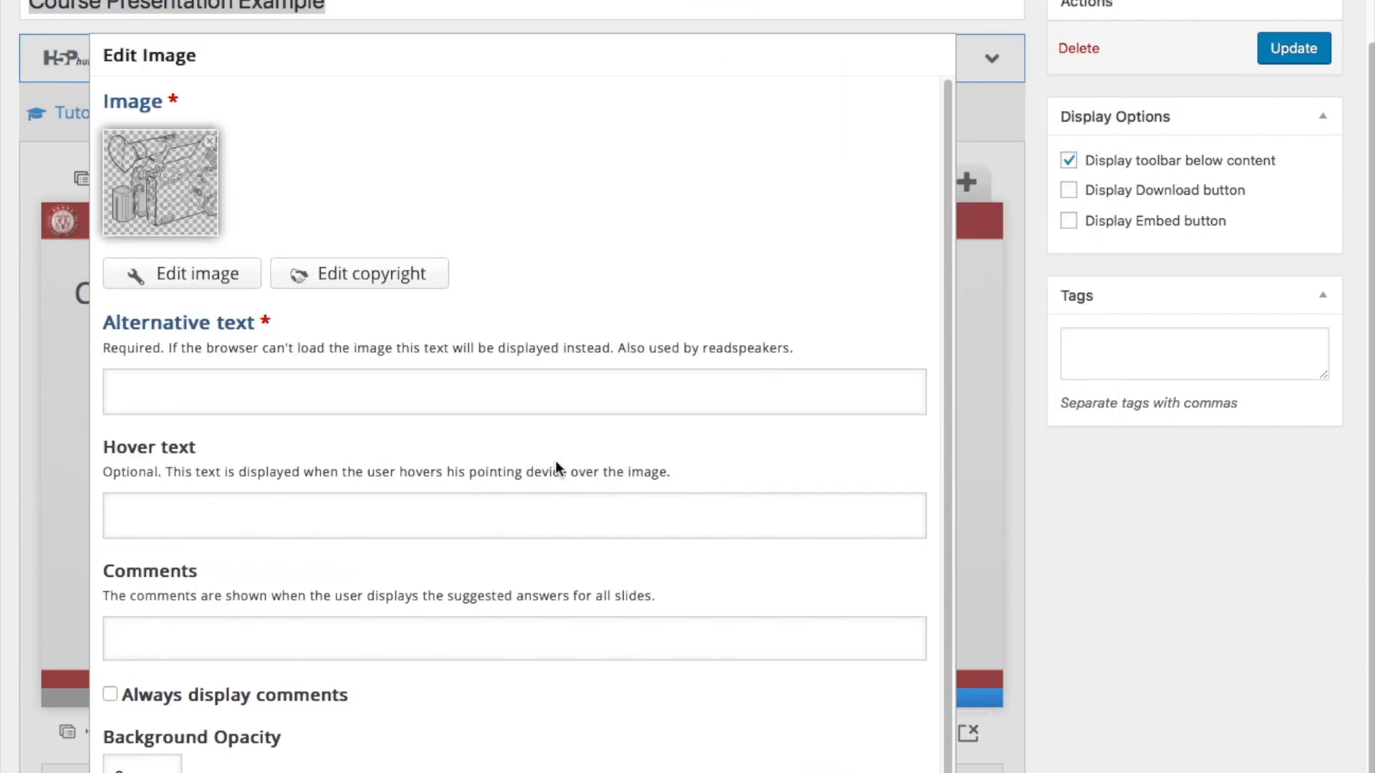
Set the alternative text to "battery in", place the image and move it to the slide's left half below the heading.
left_click(194, 390)
type("b")
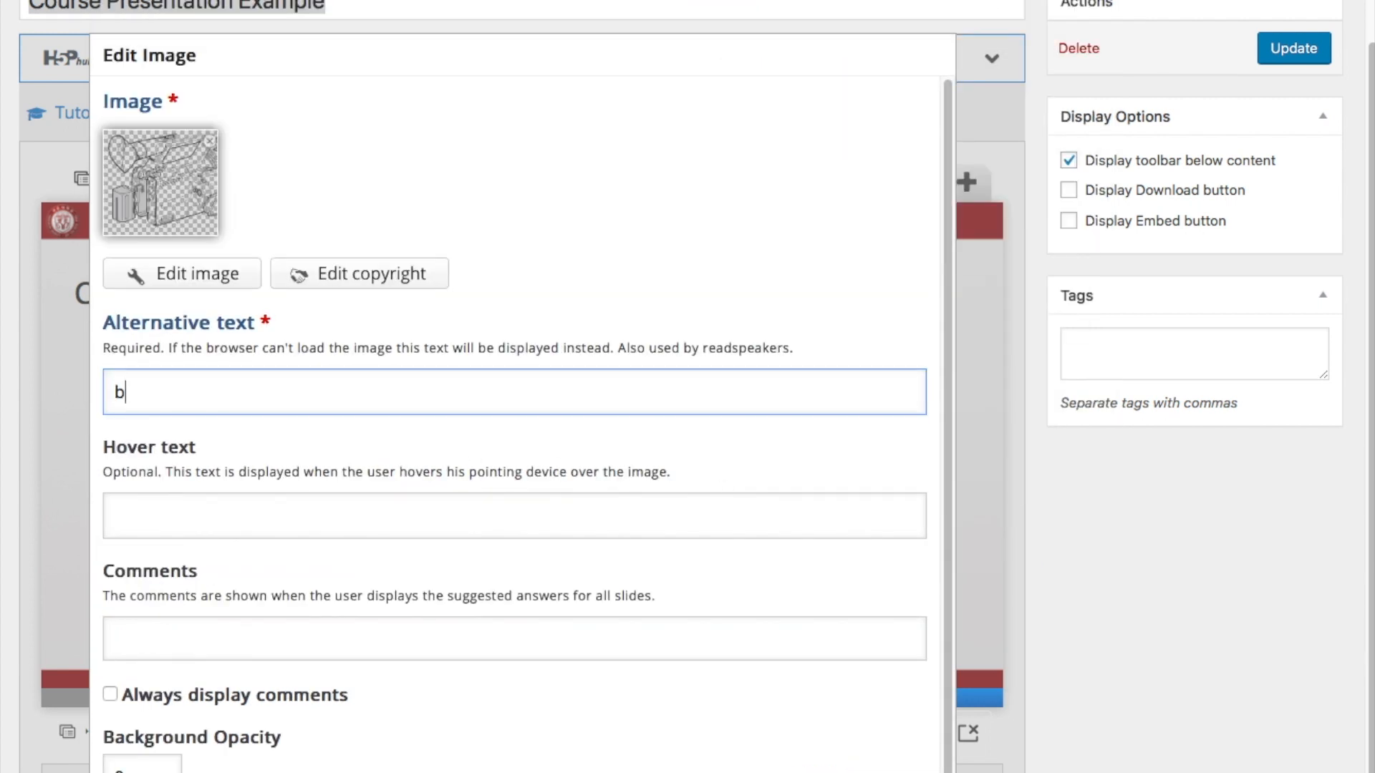
type("attery in")
scroll(824, 723, "down", 3)
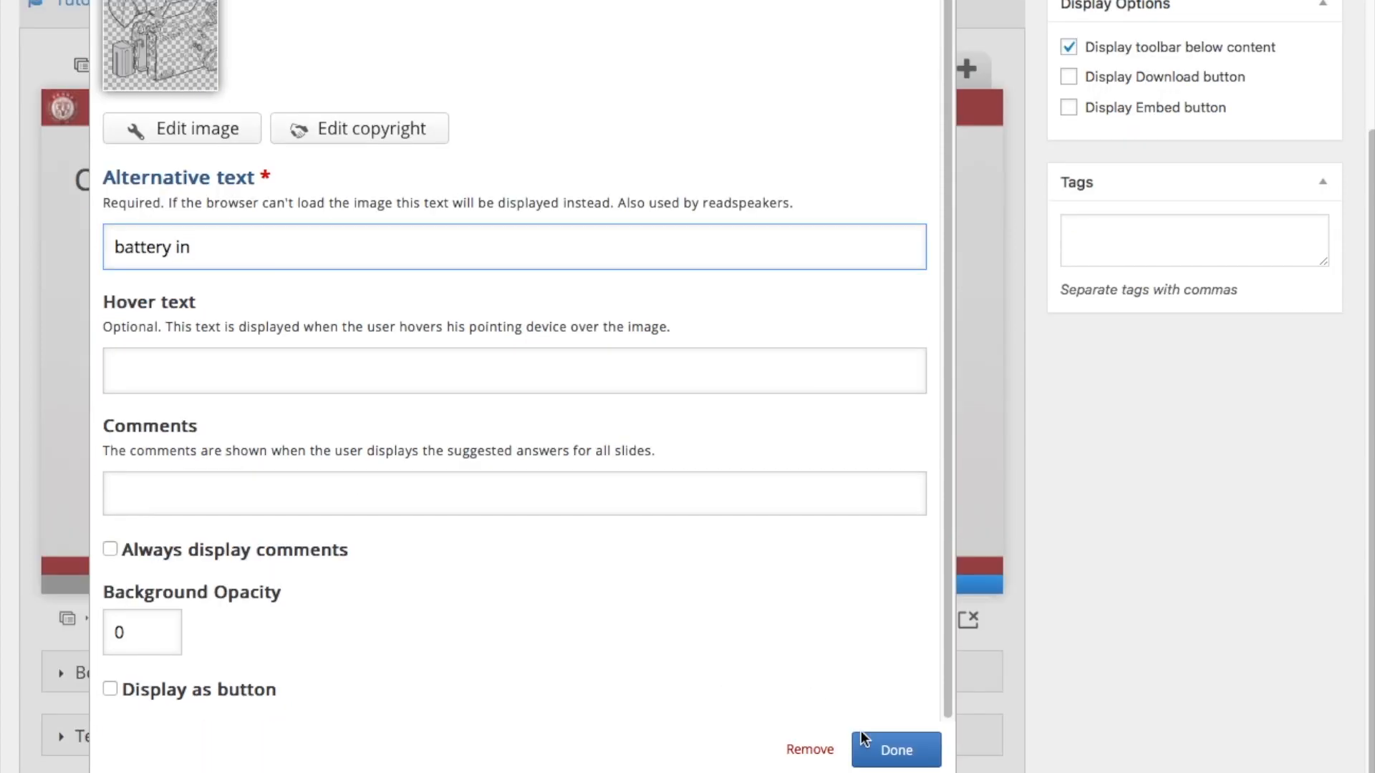
left_click(888, 747)
left_click_drag(462, 361, 274, 393)
left_click(579, 394)
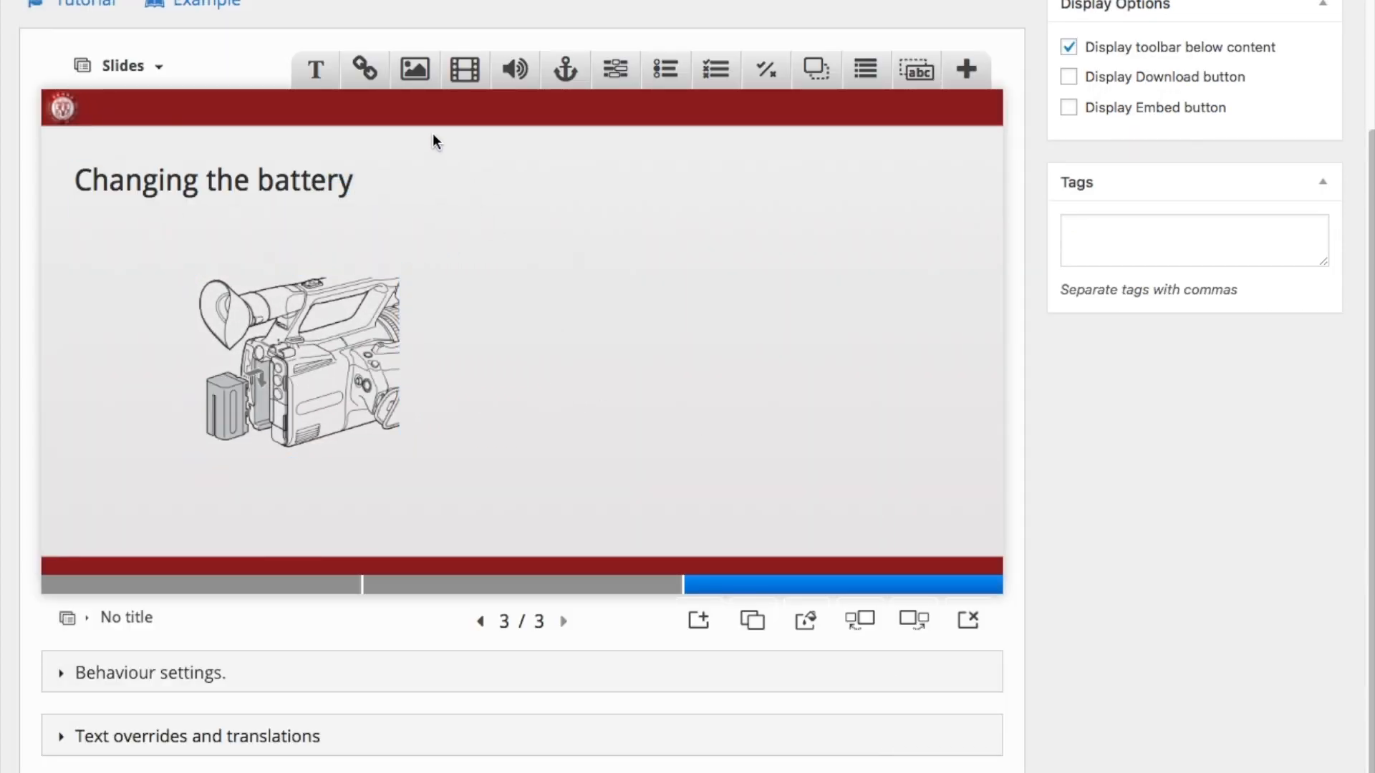
Add an image element to slide 3 using batteryout.png and place it without entering alternative text.
left_click(415, 68)
scroll(297, 157, "up", 3)
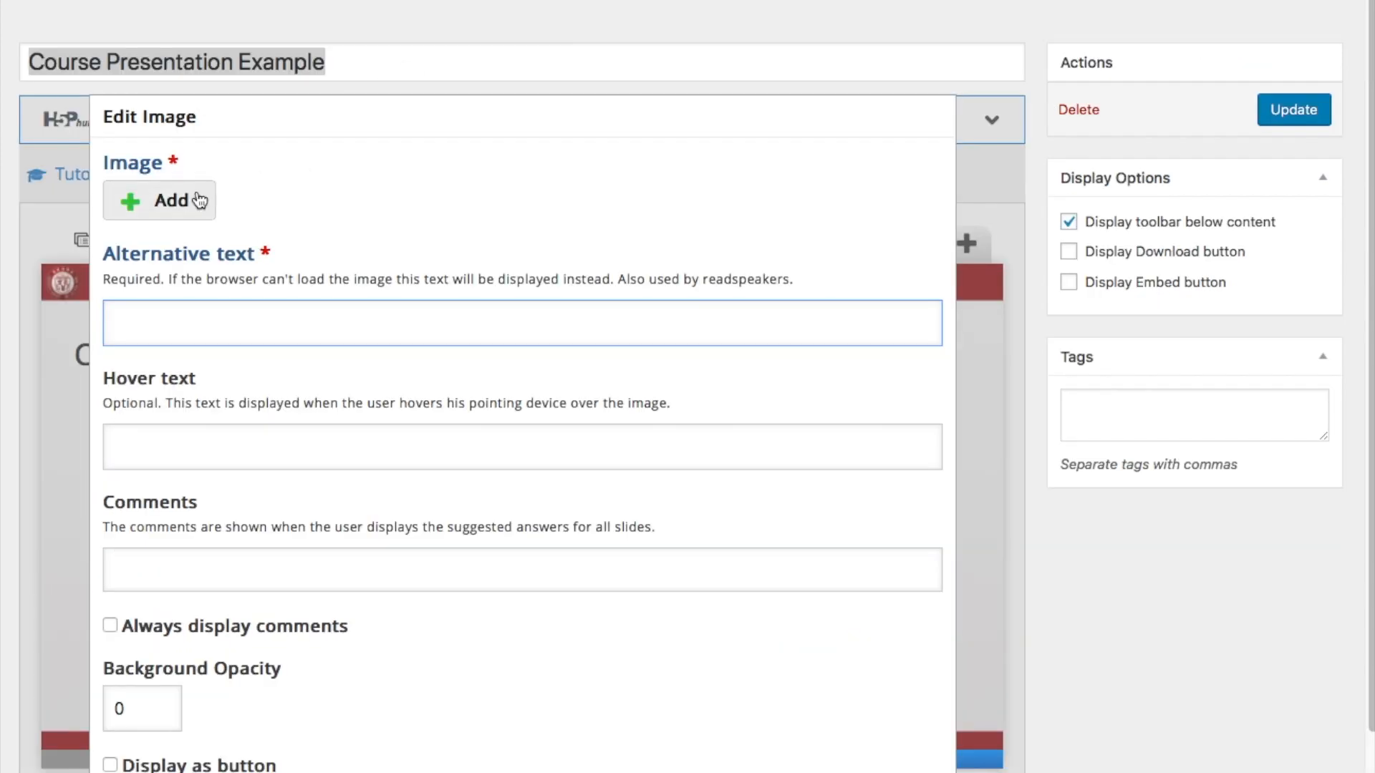
left_click(192, 211)
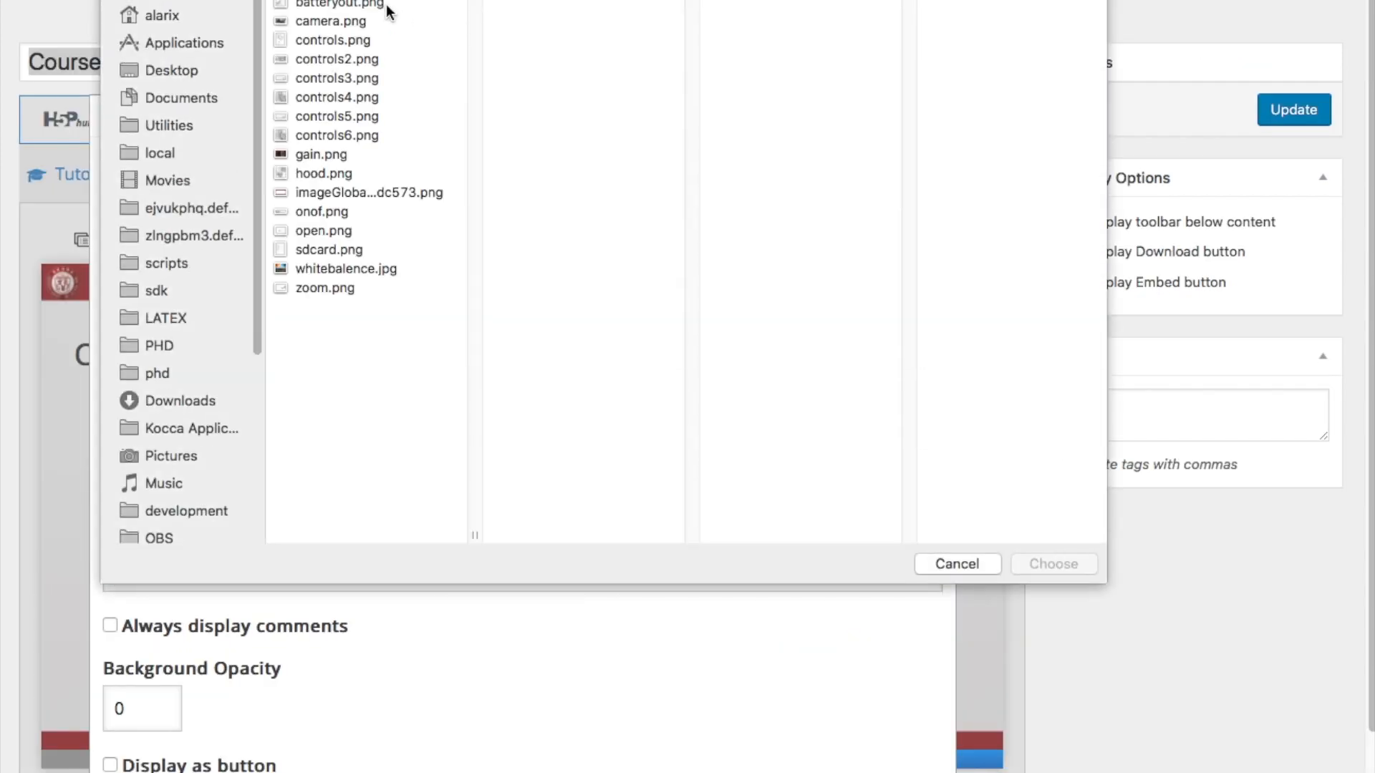
left_click(391, 4)
left_click(1053, 563)
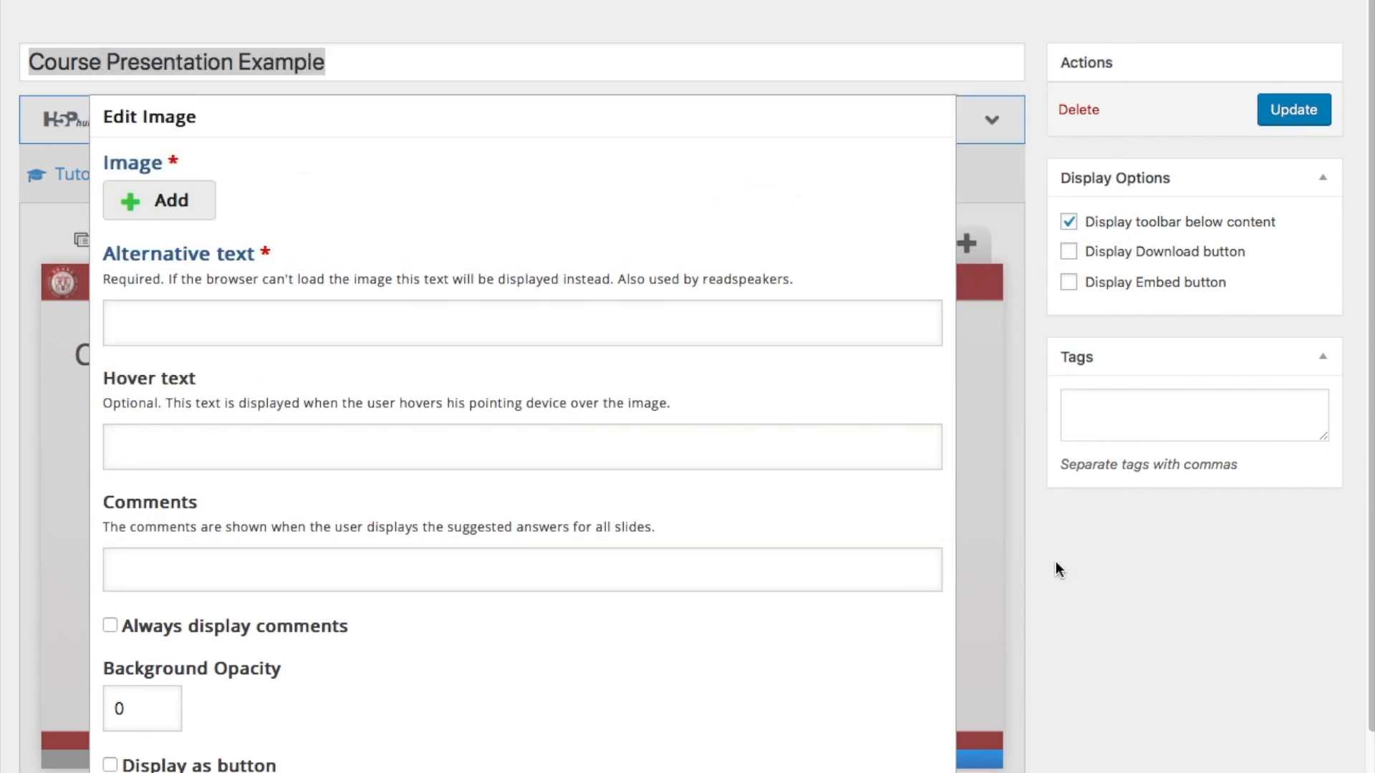
scroll(879, 526, "down", 1)
scroll(879, 525, "down", 3)
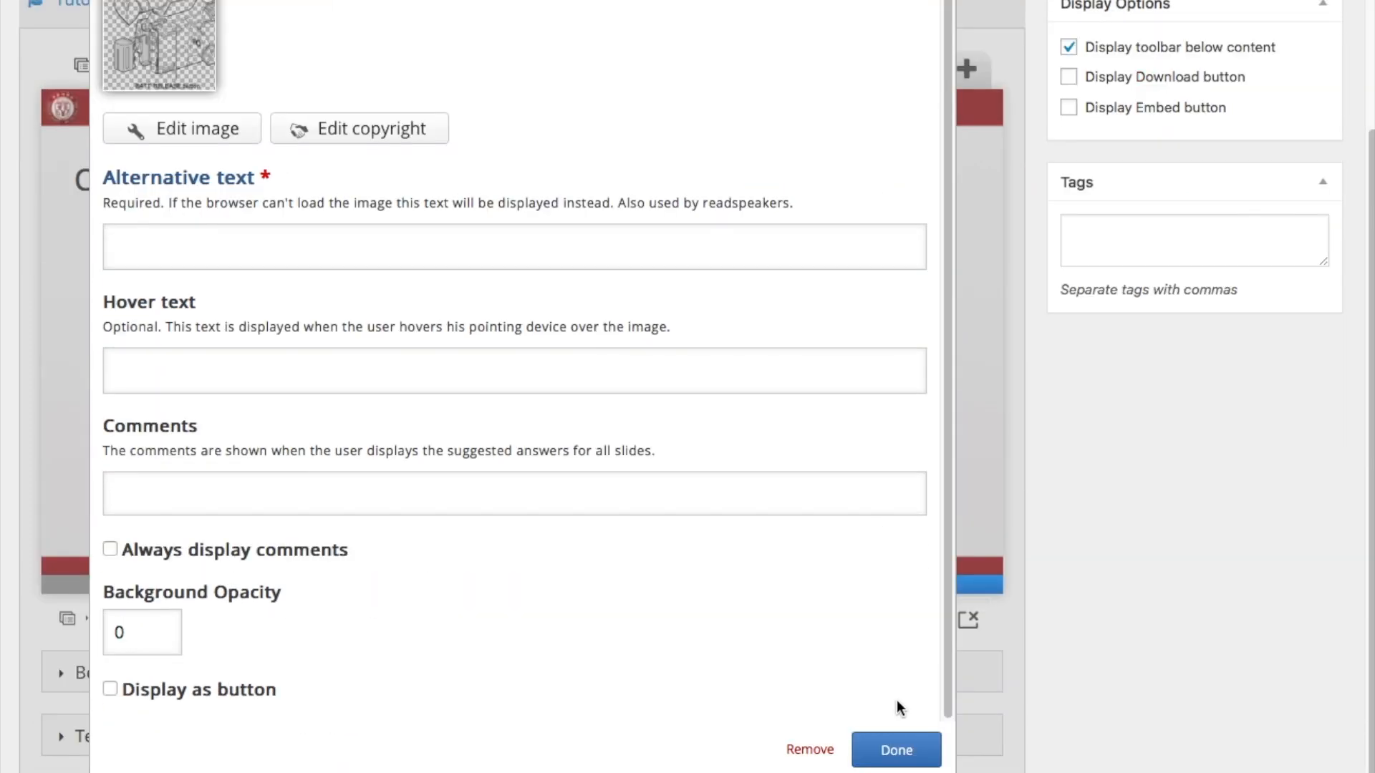
left_click(897, 746)
Move the battery-out image to the slide's right half, enlarge it and shift it up to fit below the heading.
left_click_drag(469, 333, 726, 351)
left_click_drag(754, 463, 872, 575)
left_click_drag(758, 429, 776, 360)
Enlarge the battery-in image to about the battery-out image's size and align the two side by side below the heading.
left_click(298, 351)
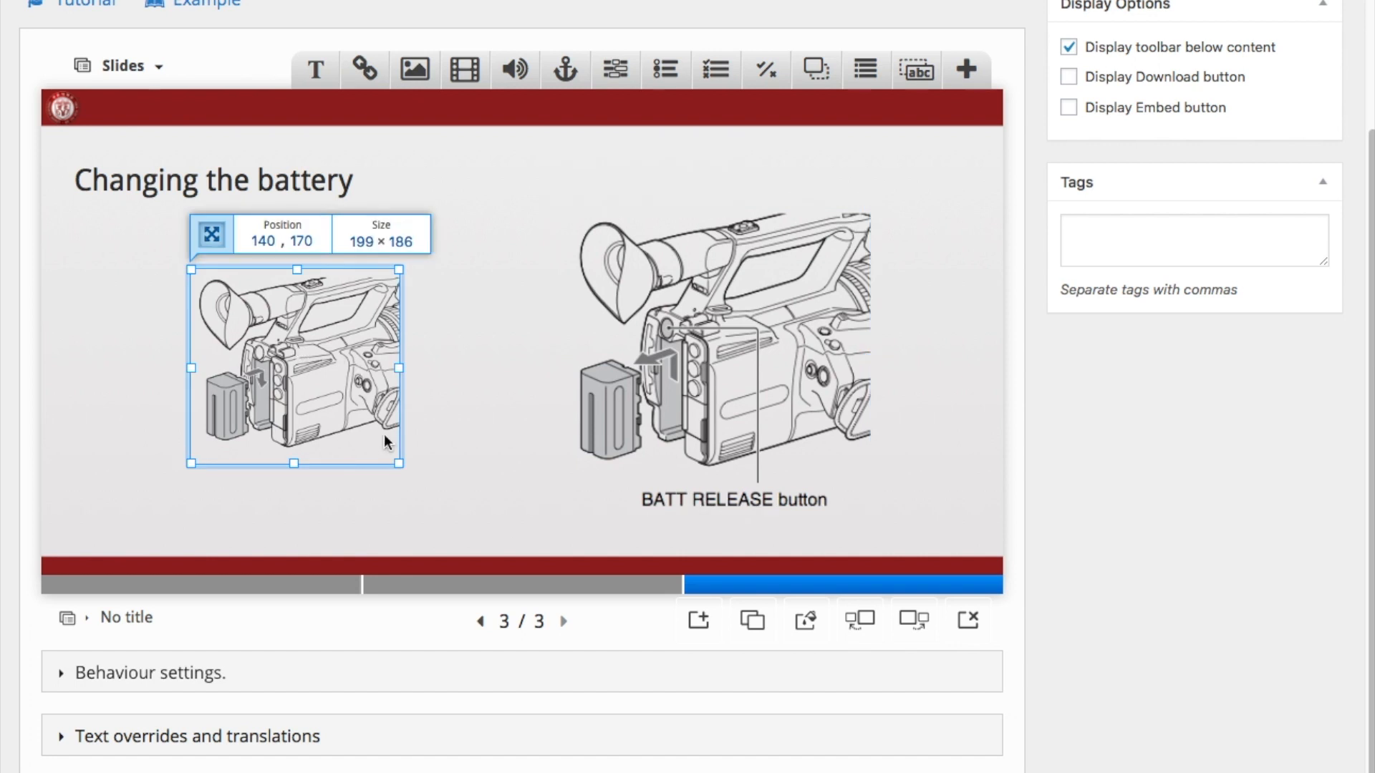
left_click_drag(400, 466, 398, 378)
left_click_drag(725, 378, 708, 375)
left_click(926, 432)
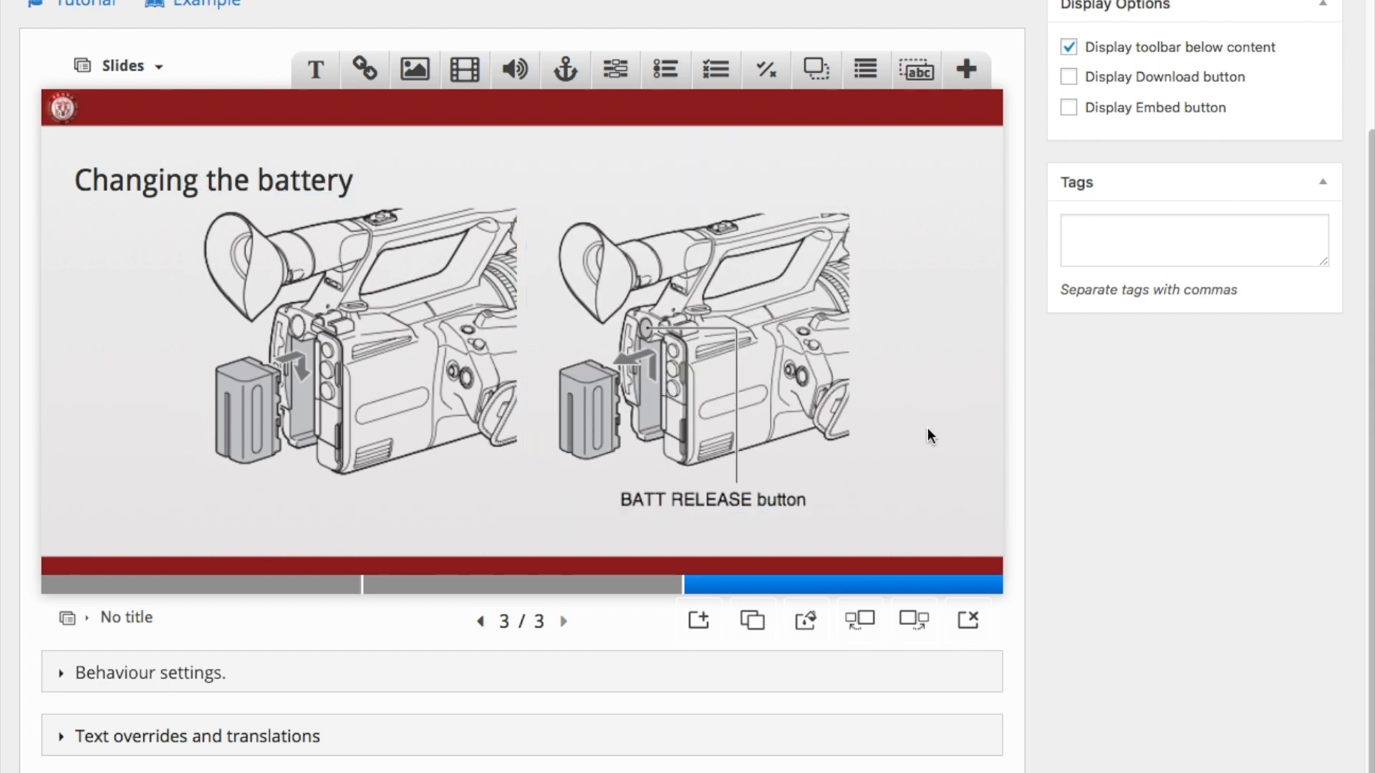
left_click(378, 380)
left_click_drag(377, 380, 371, 390)
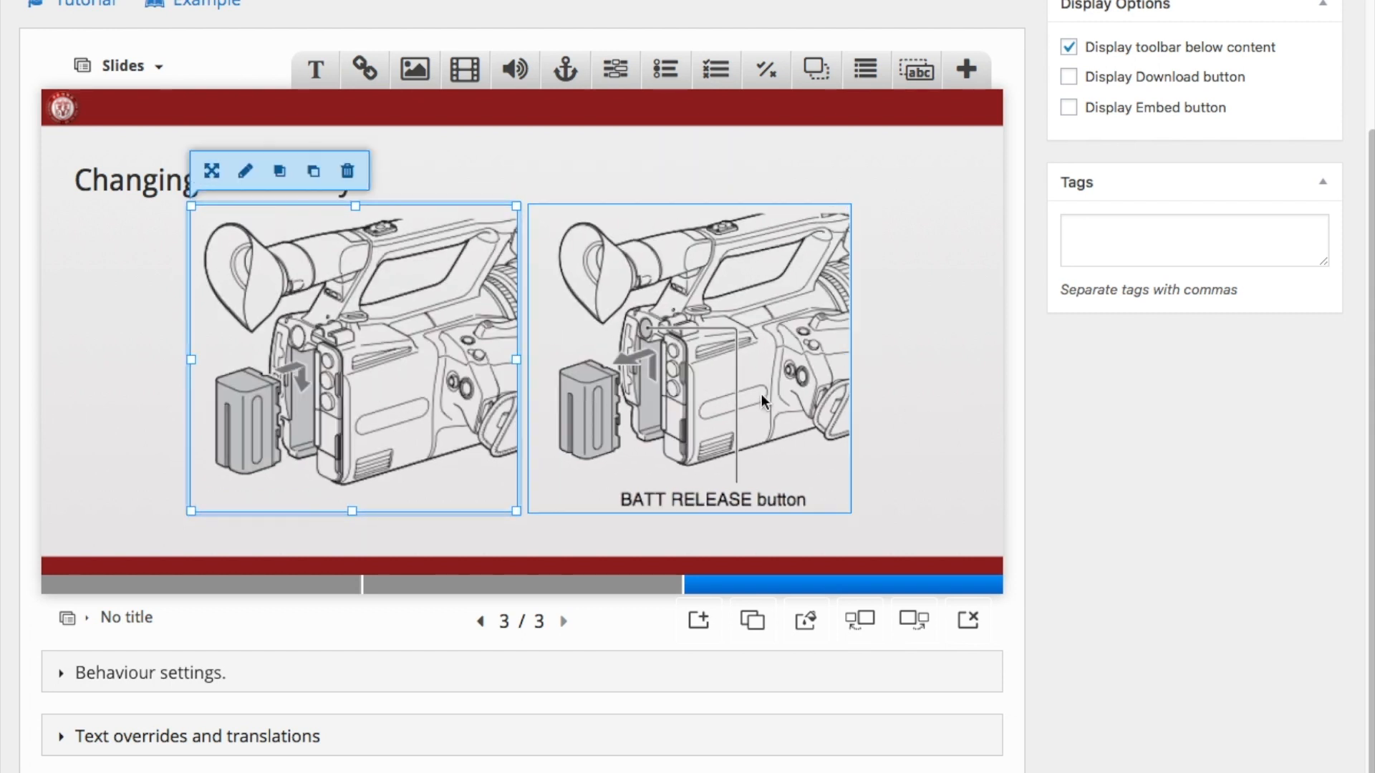
left_click(762, 394)
left_click(929, 402)
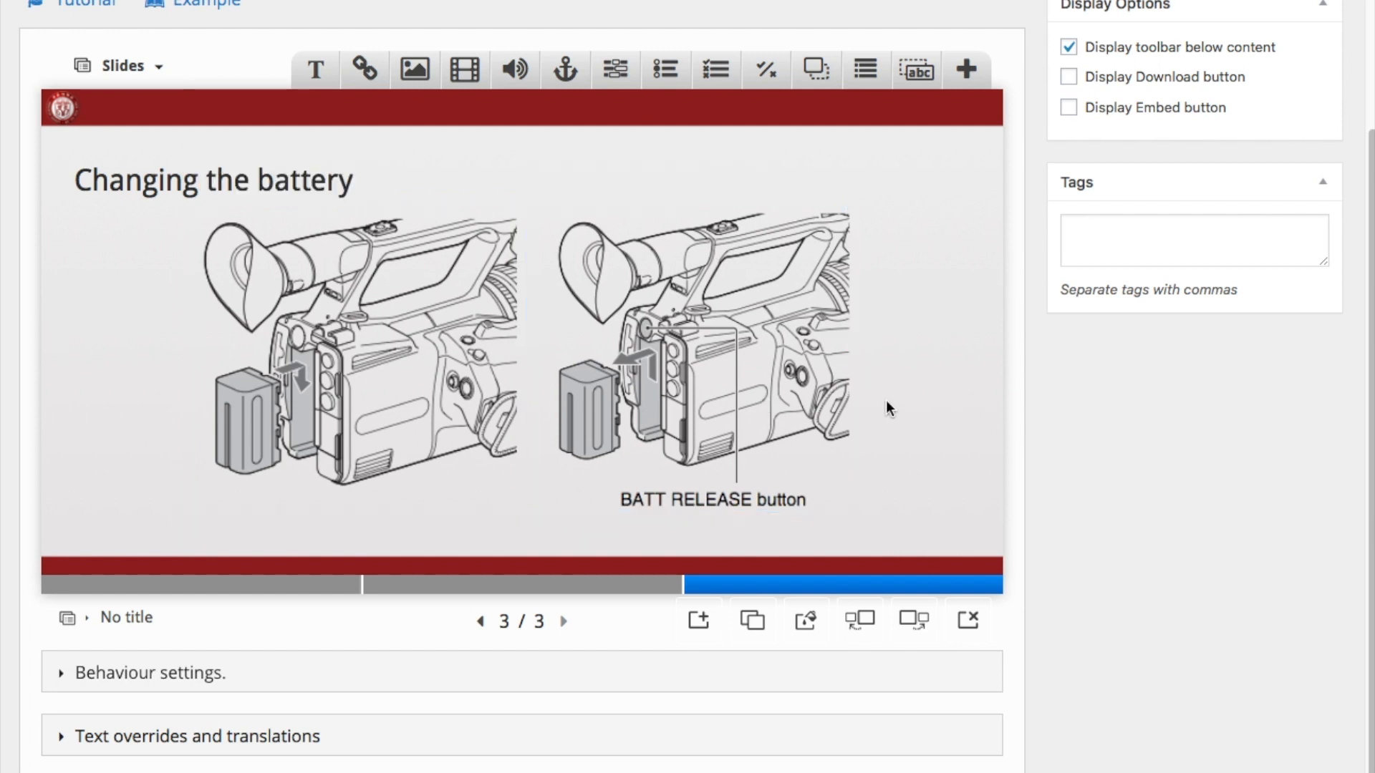
Add a new slide after slide 3 and title it "Battery Question".
left_click(698, 622)
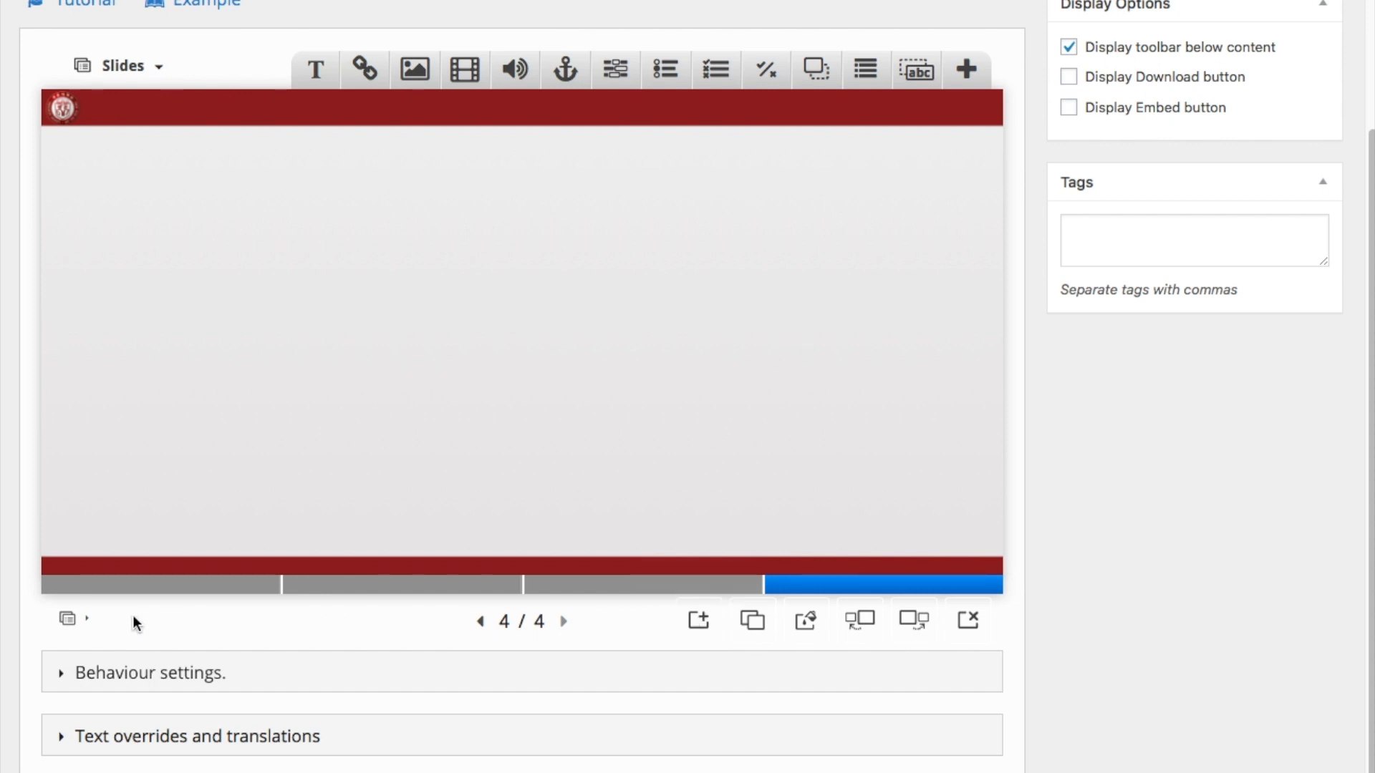
left_click(85, 621)
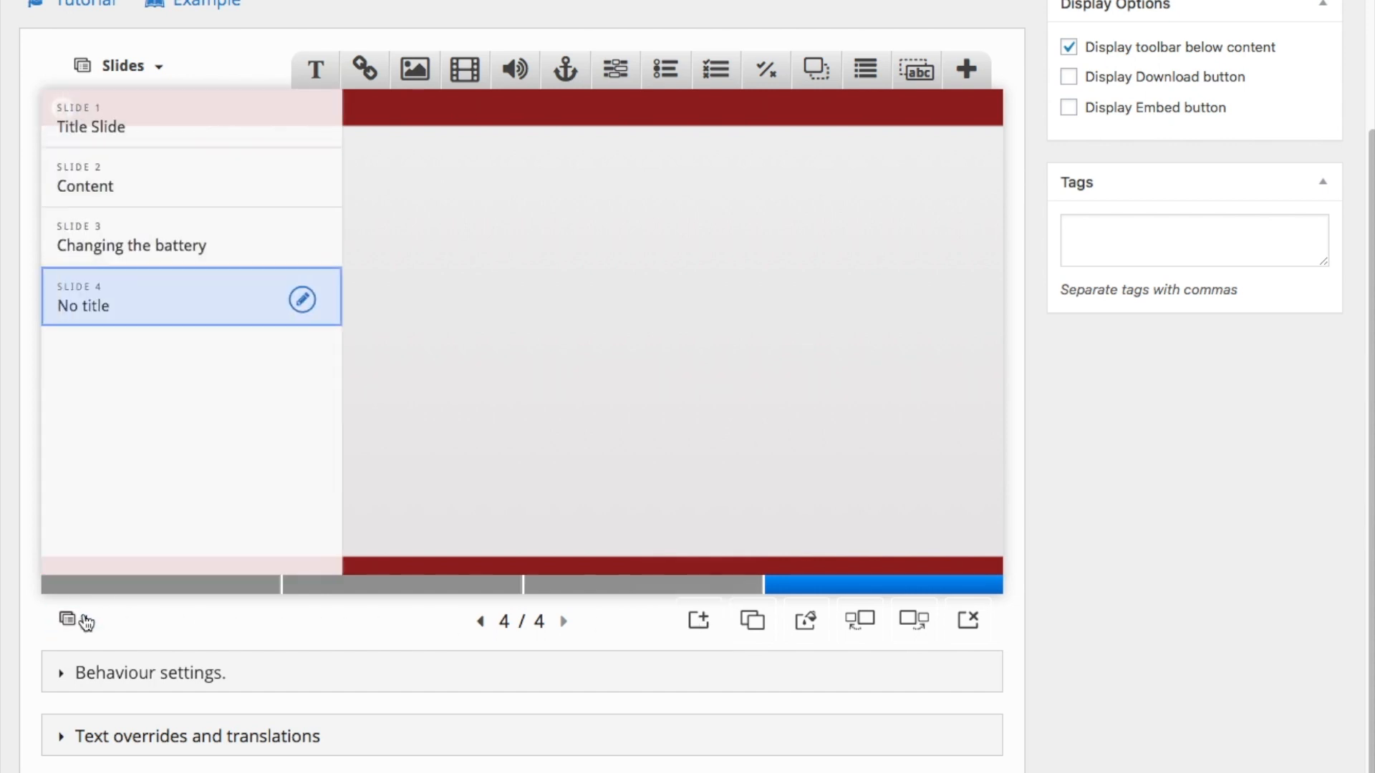
double_click(148, 304)
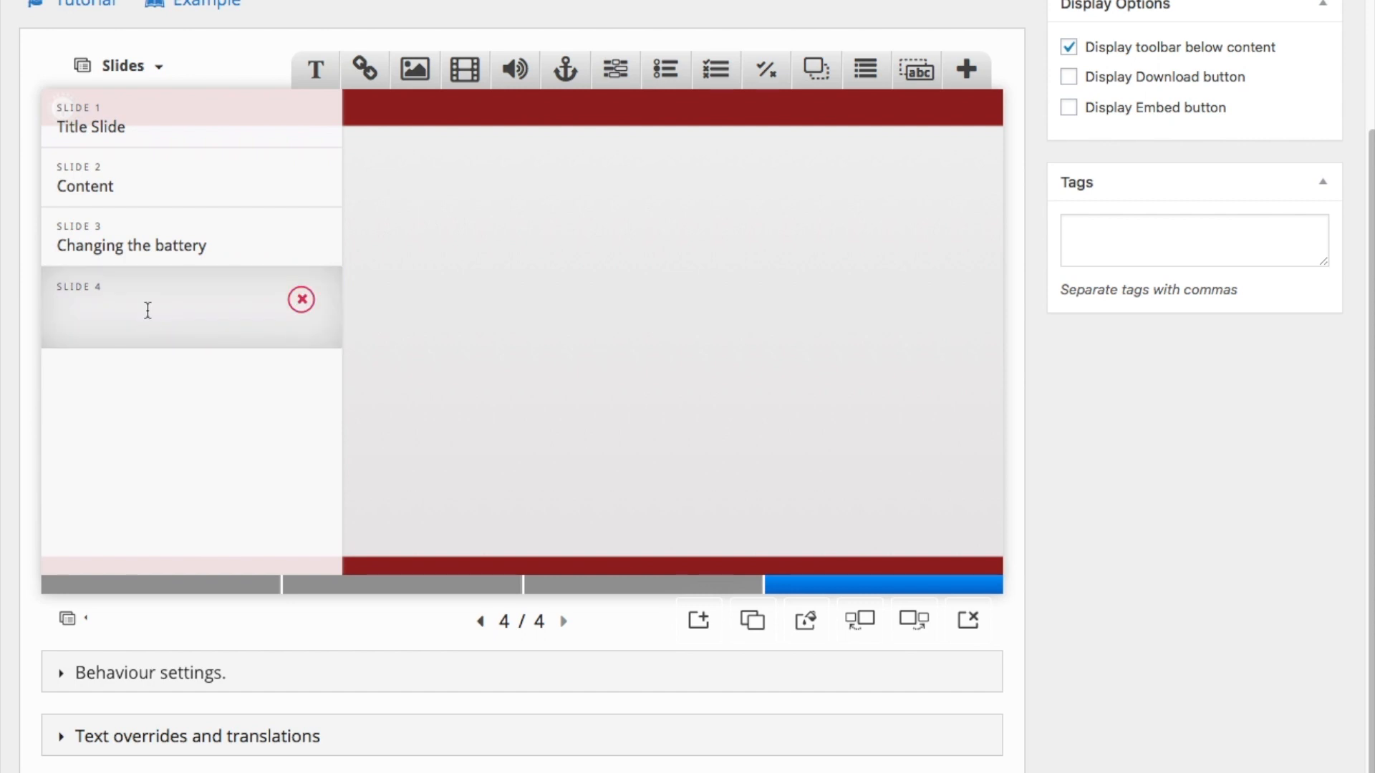
type("Battery Question")
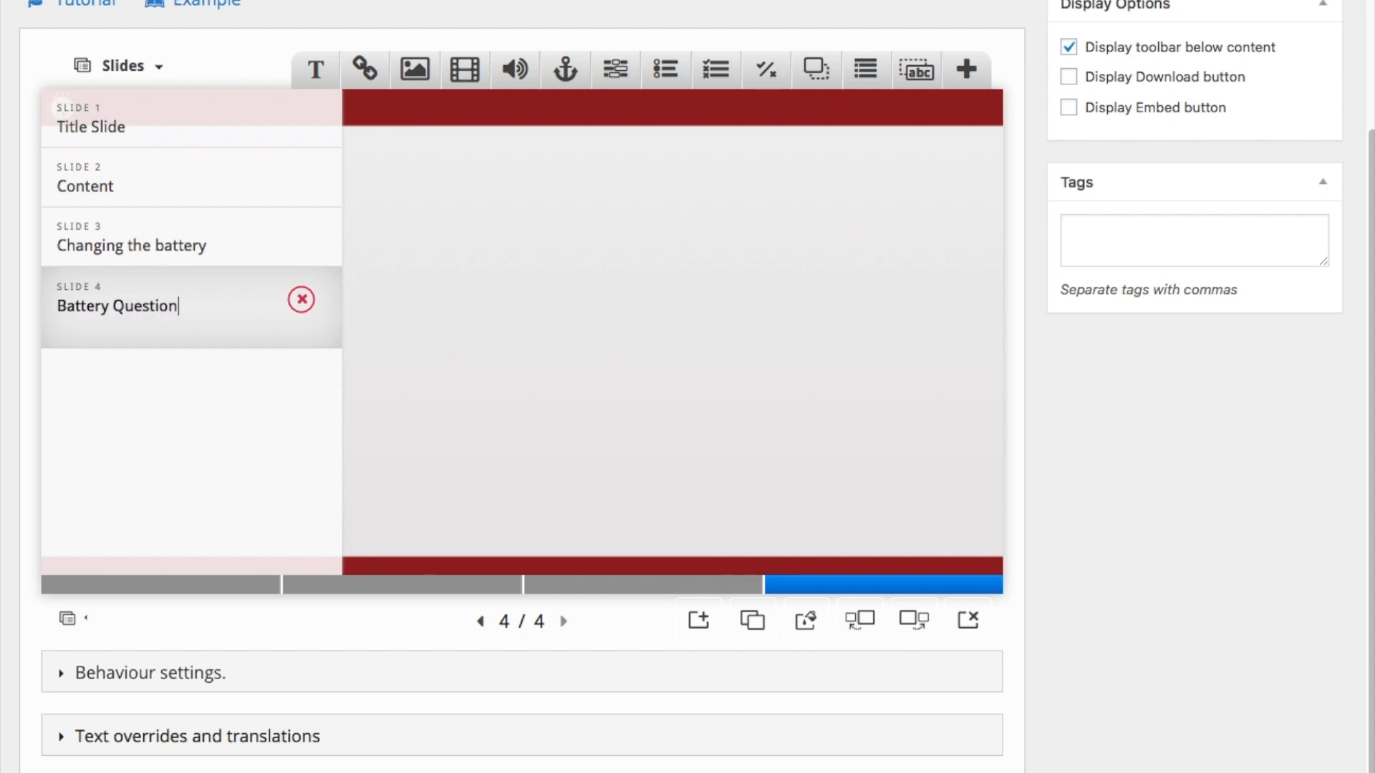
key("Return")
left_click(441, 398)
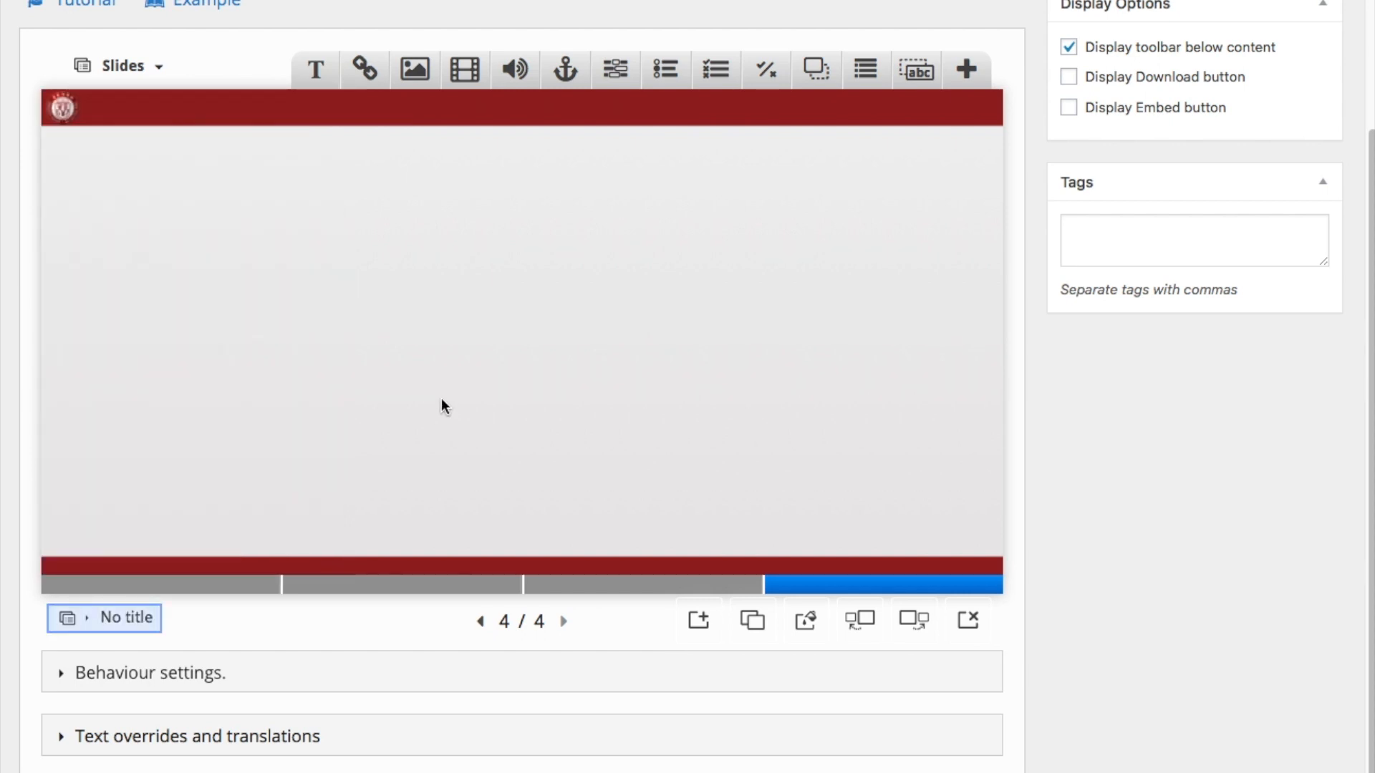
Add a multiple-choice question "How many batteries does the camera have?" to slide 4, with "two" as the first option.
left_click(717, 69)
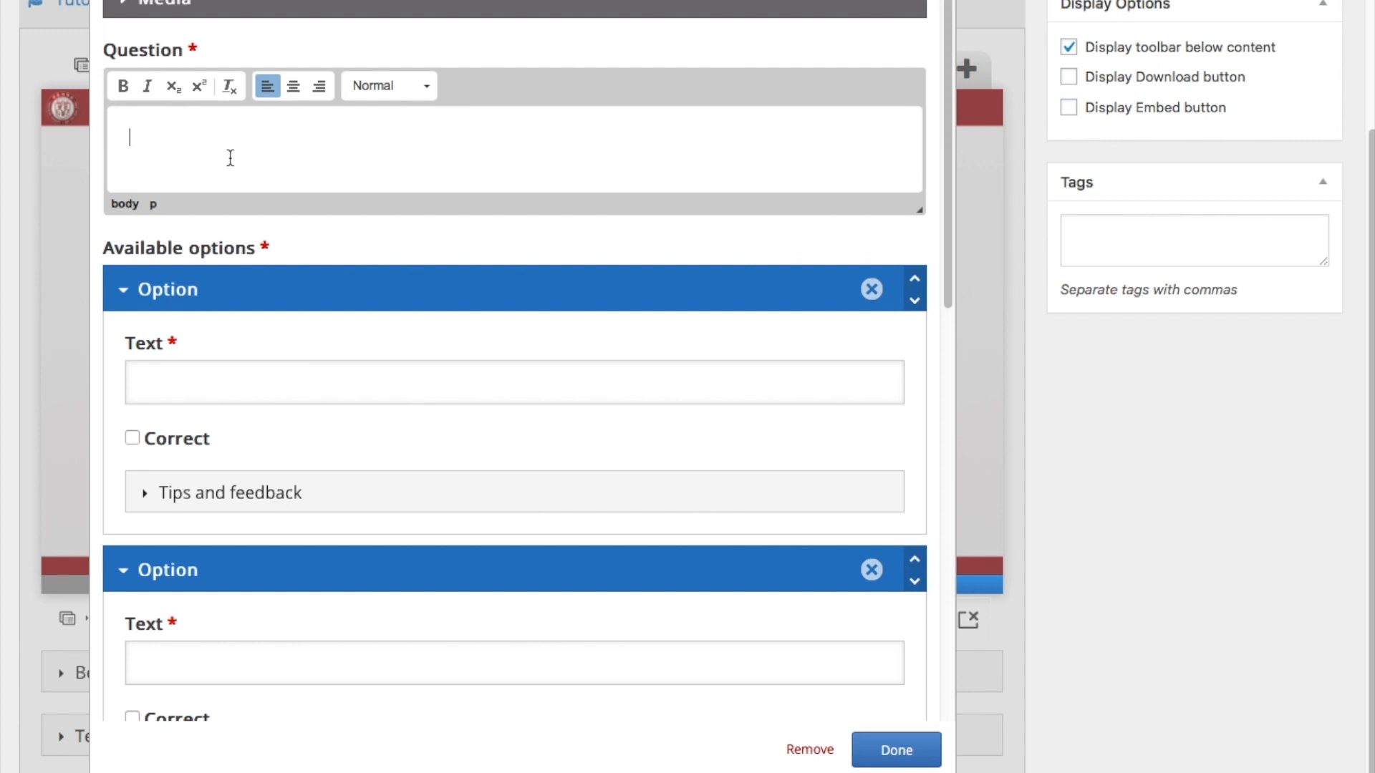
type("How many batteries does the camera have?")
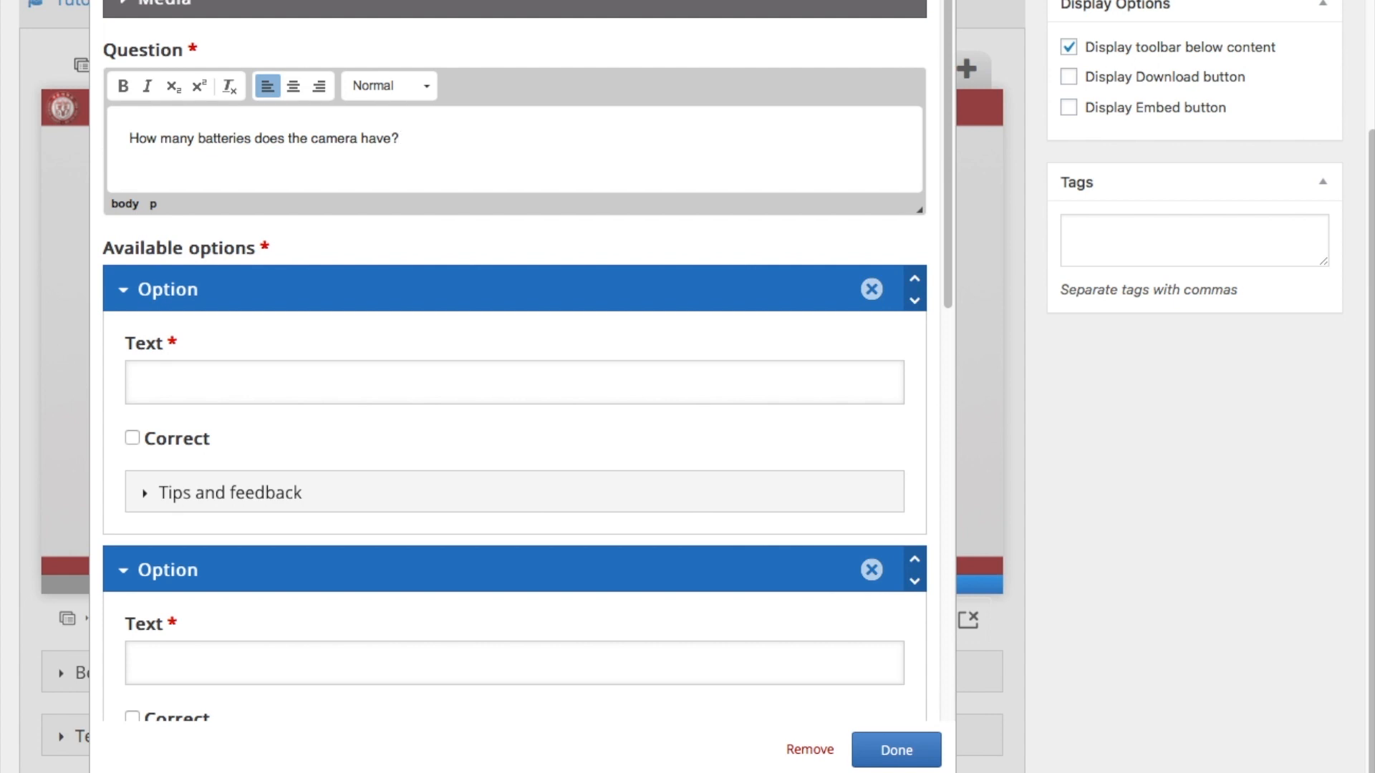
left_click(214, 382)
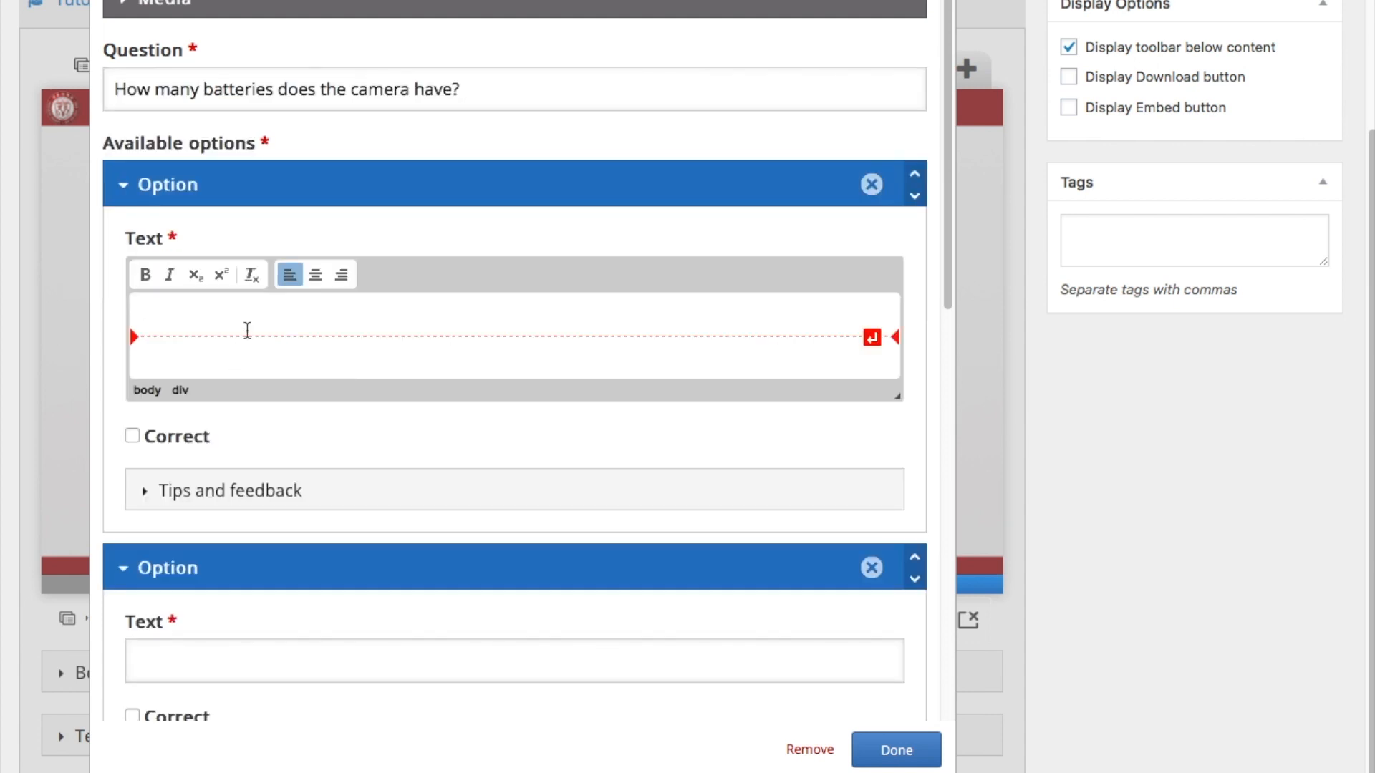
type("two")
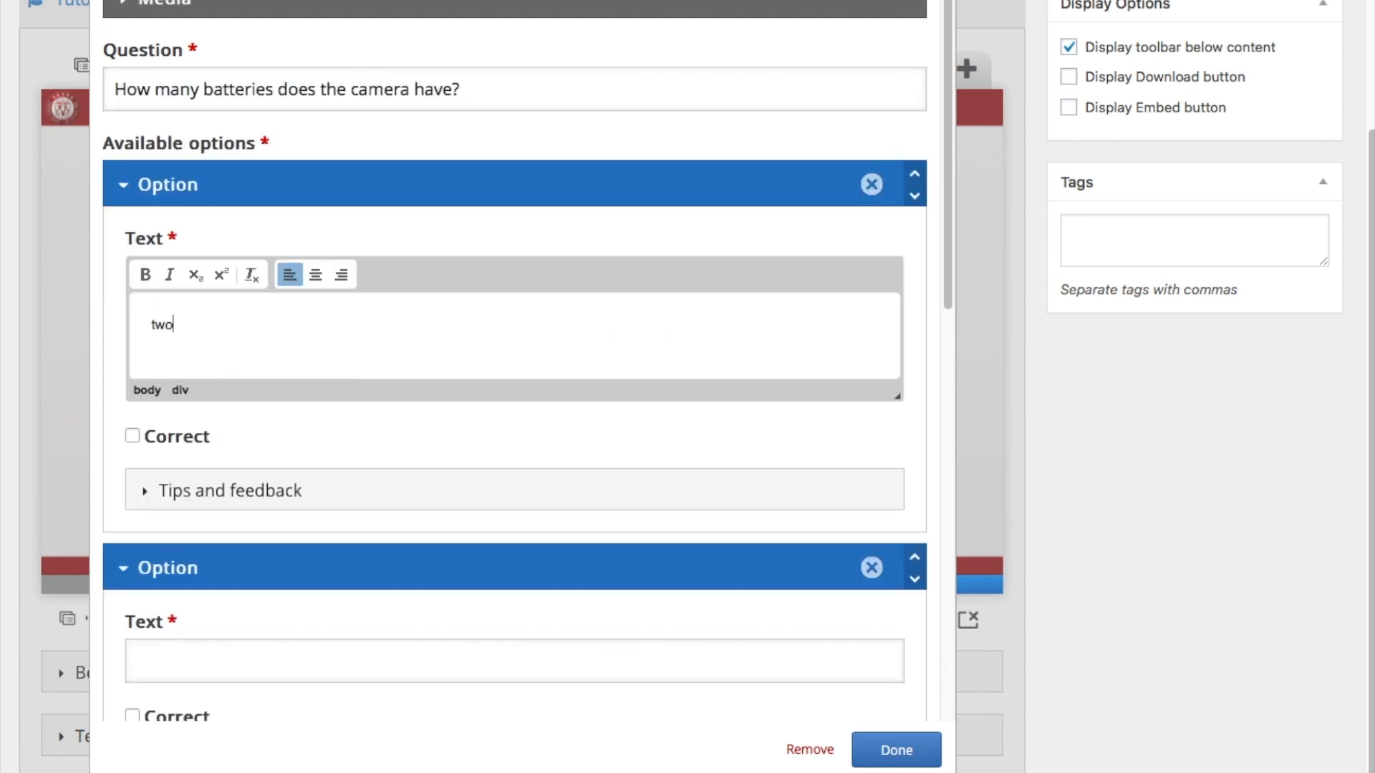
Enter "one" as the question's second option and mark it as correct.
scroll(267, 642, "down", 1)
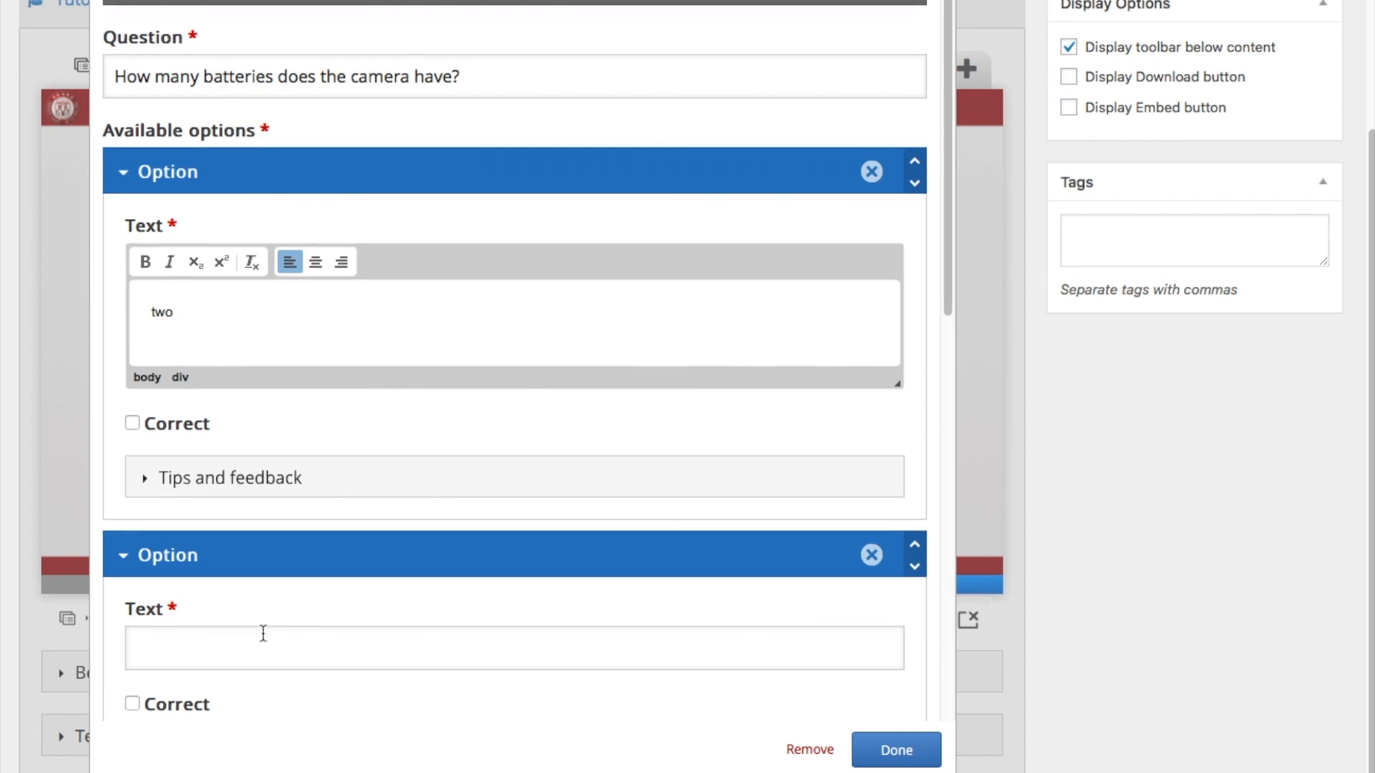
left_click(234, 642)
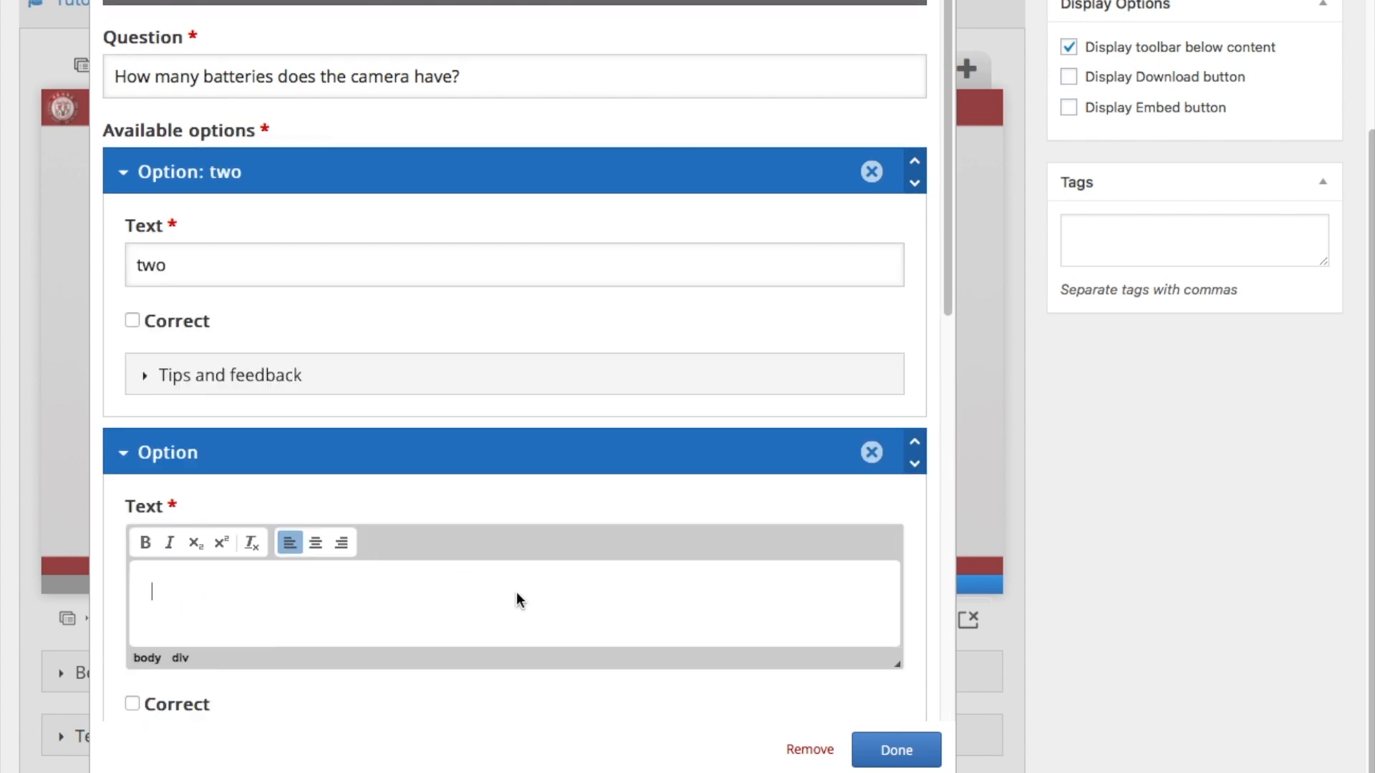
scroll(517, 591, "down", 2)
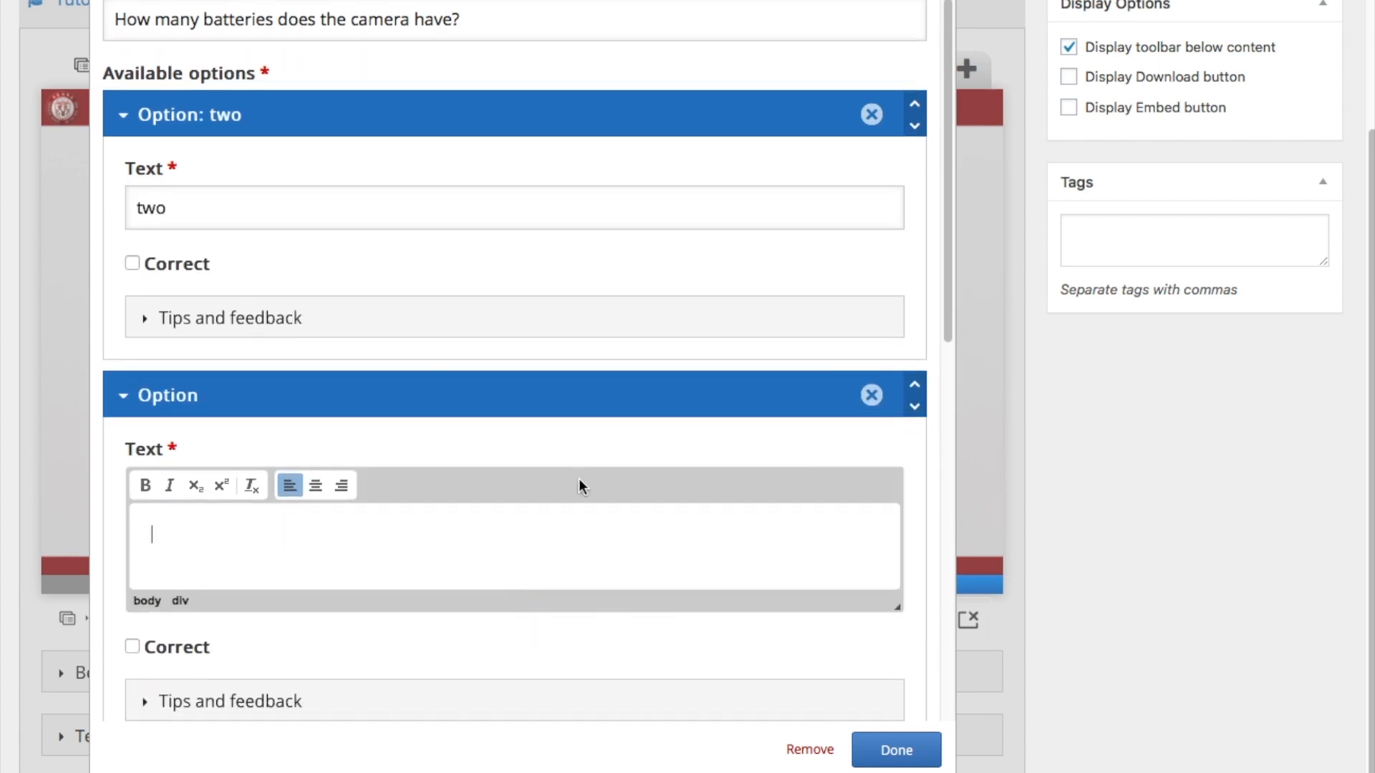
scroll(580, 479, "down", 2)
type("o")
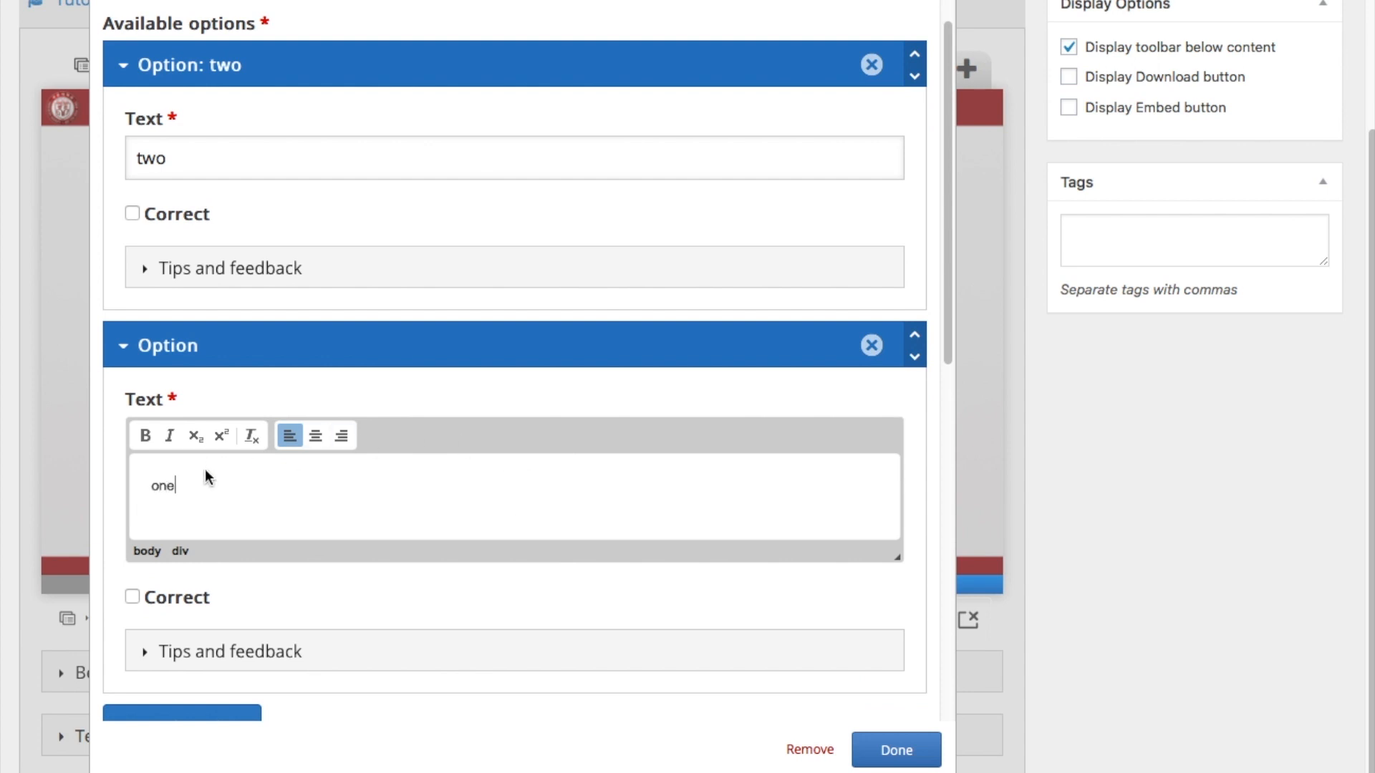
type("ne")
left_click(133, 597)
Add a third option "three" to the question and place the finished question on the slide.
scroll(339, 501, "down", 2)
scroll(351, 494, "down", 6)
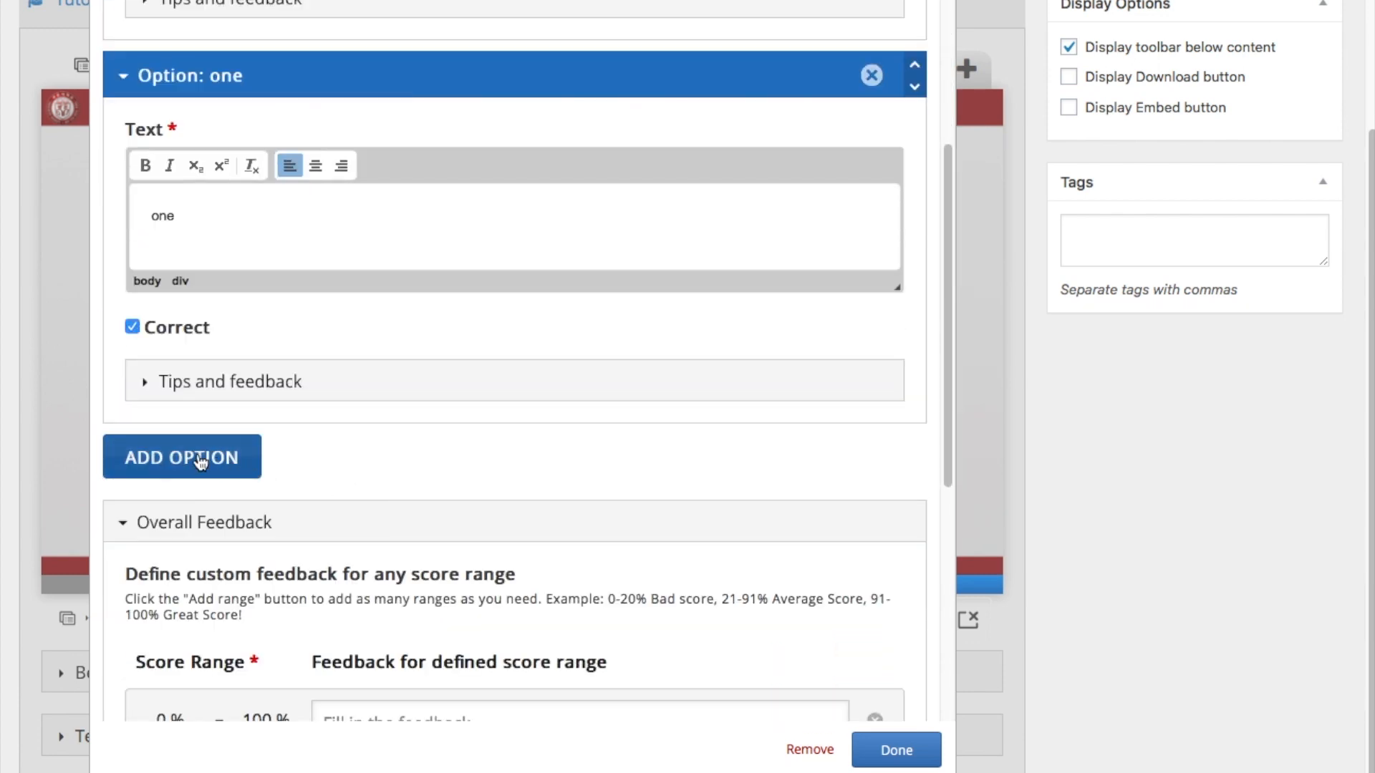
left_click(201, 462)
scroll(399, 466, "down", 4)
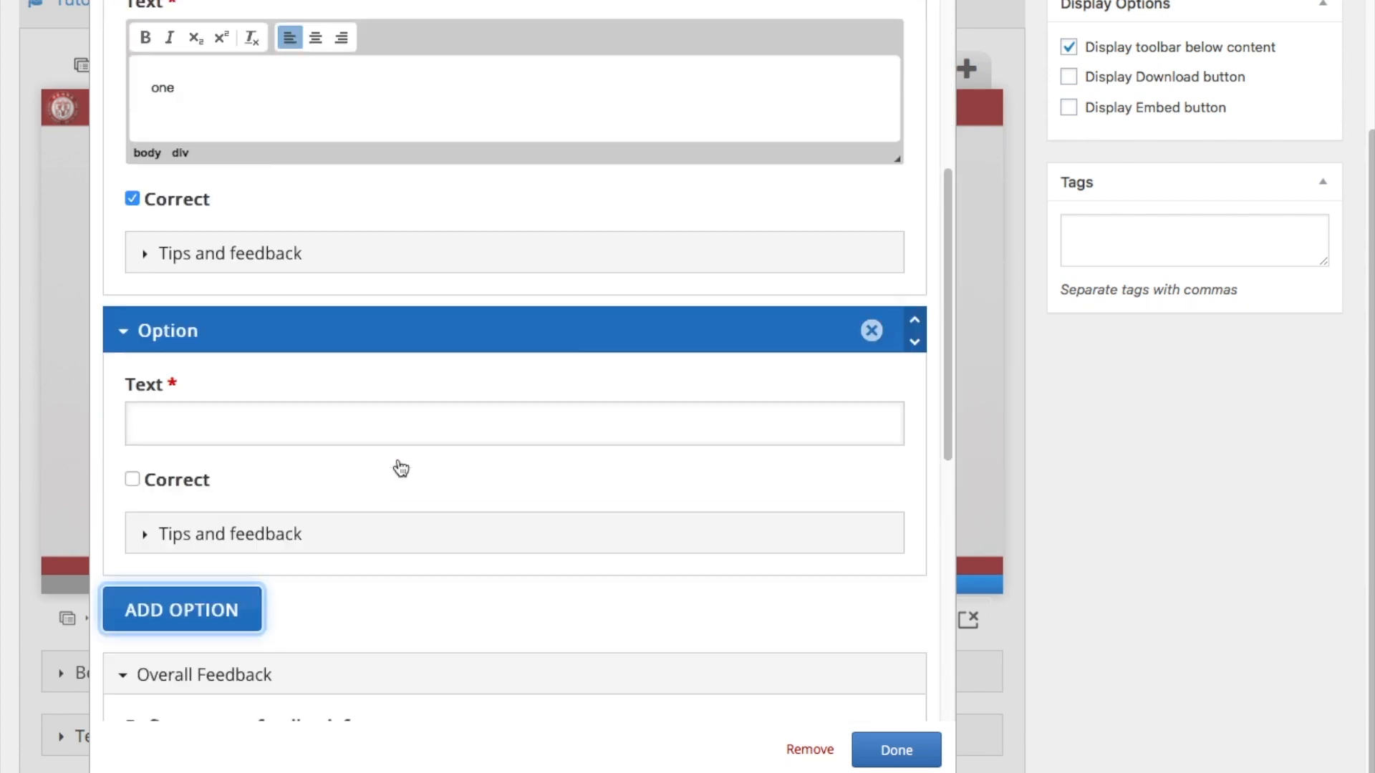
left_click(253, 433)
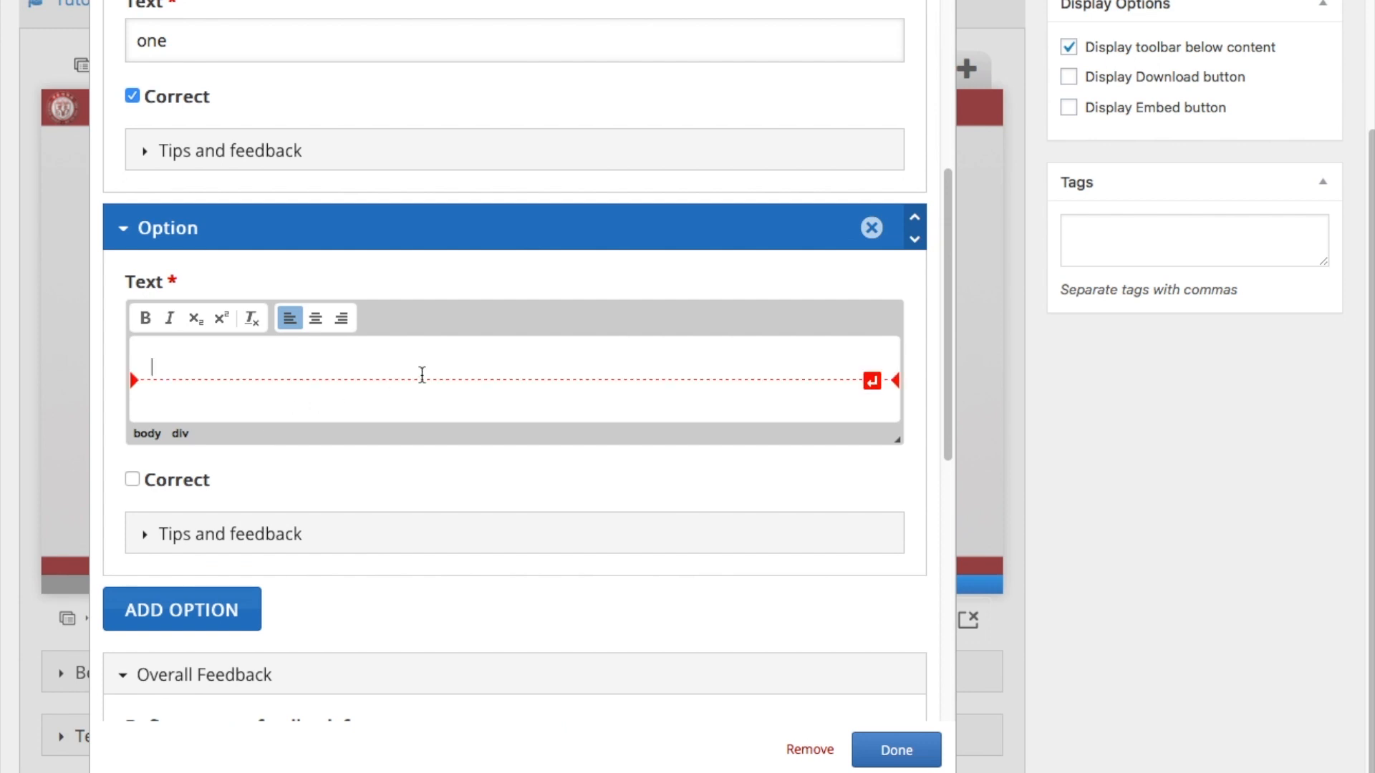
type("three")
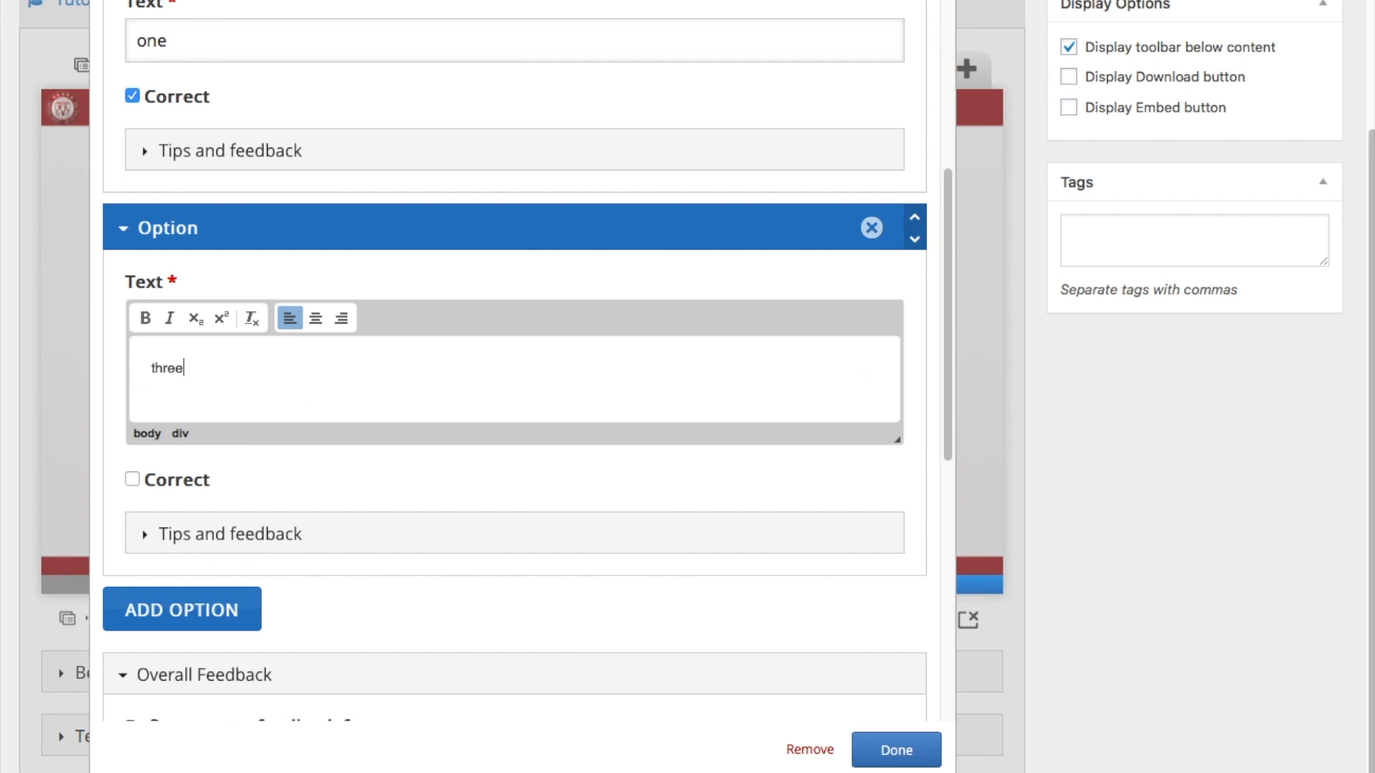
scroll(424, 386, "down", 4)
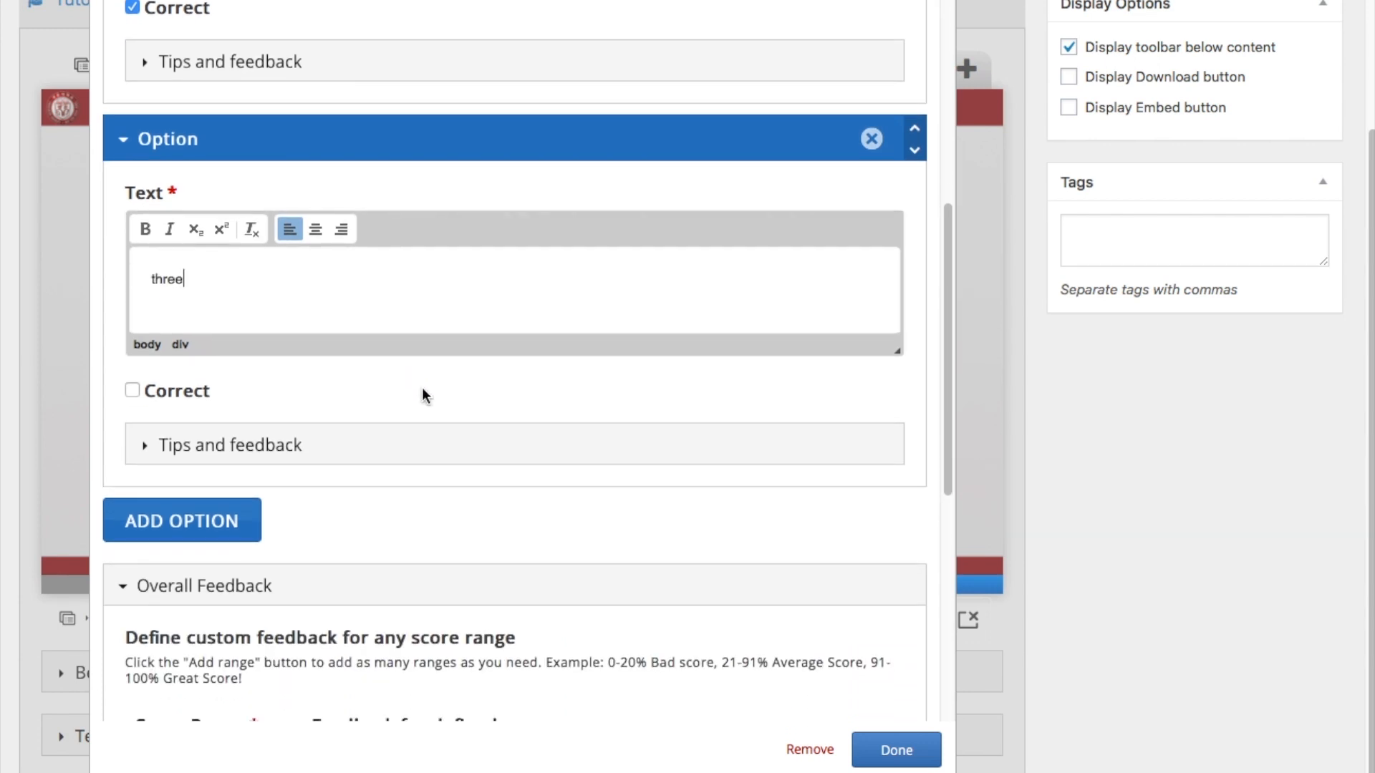
left_click(898, 749)
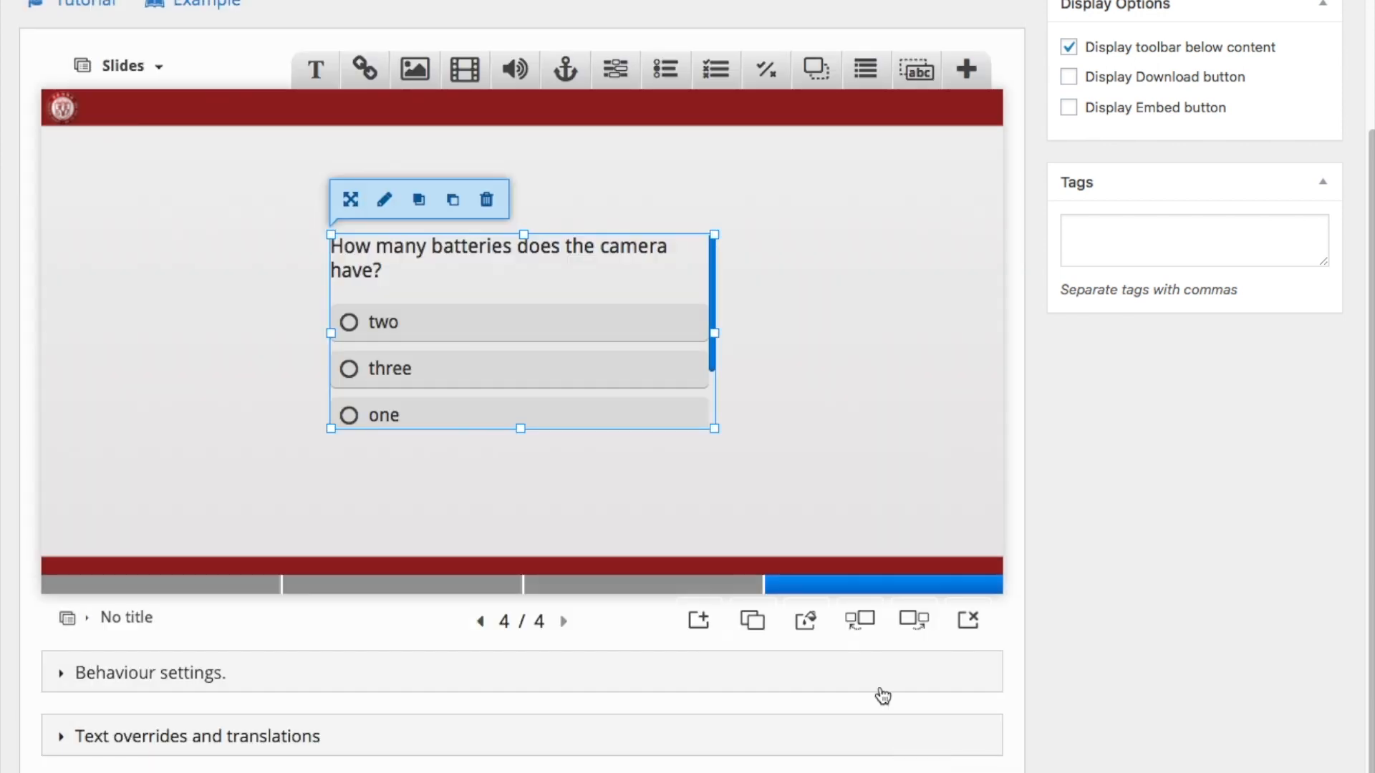
Enlarge the question box until all options and the Check button fit, and centre it on the slide.
left_click_drag(715, 429, 982, 515)
left_click_drag(782, 355, 659, 321)
left_click(974, 349)
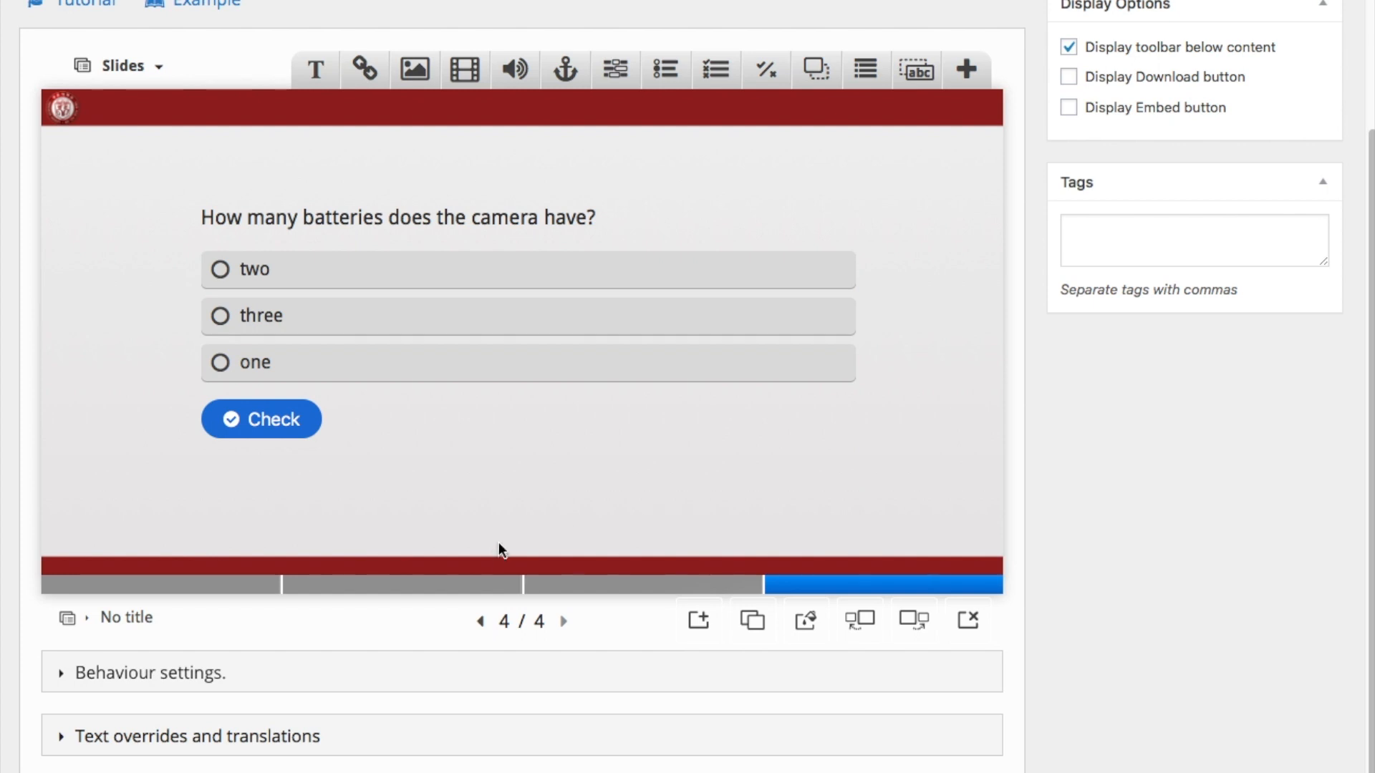
left_click(623, 589)
left_click(373, 585)
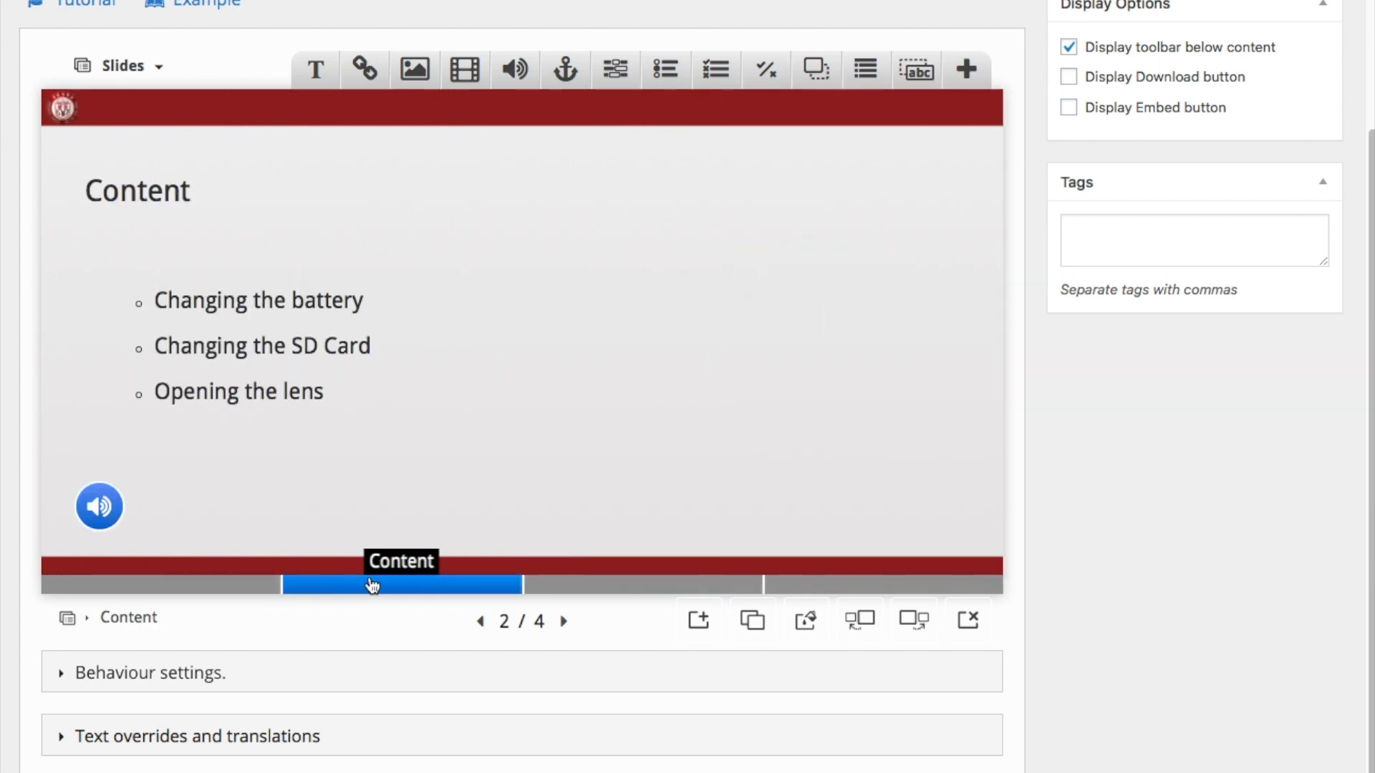
left_click(197, 592)
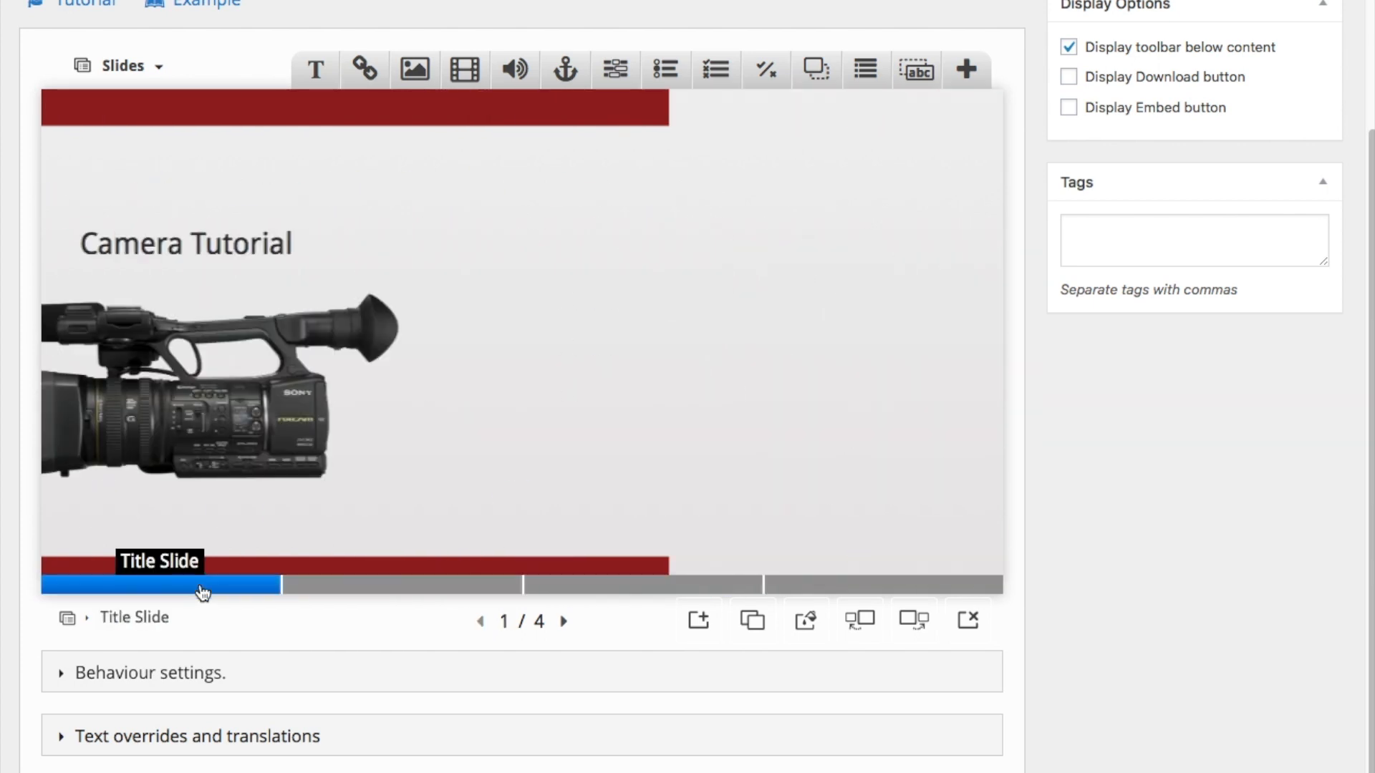
left_click(836, 588)
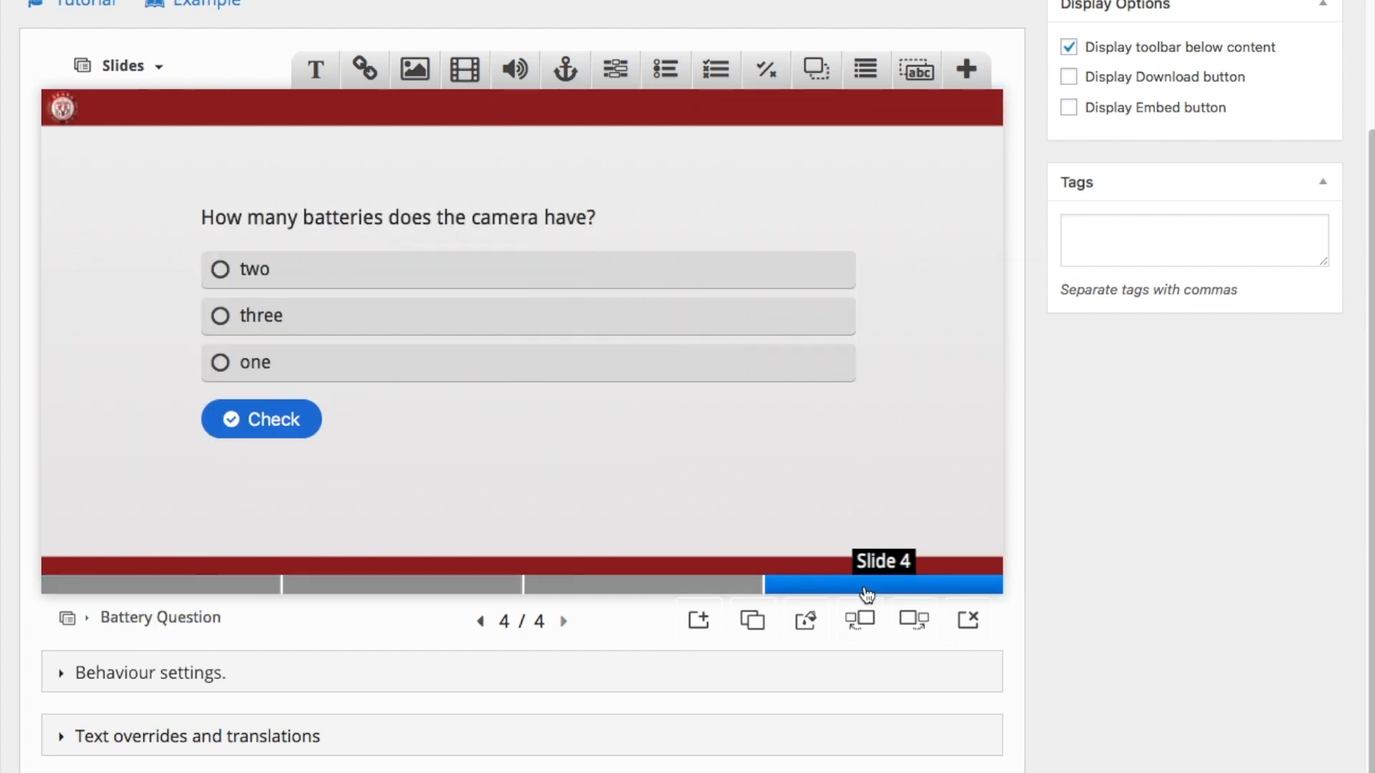
Add a fifth slide to the presentation and title it "Changing SD card".
left_click(699, 620)
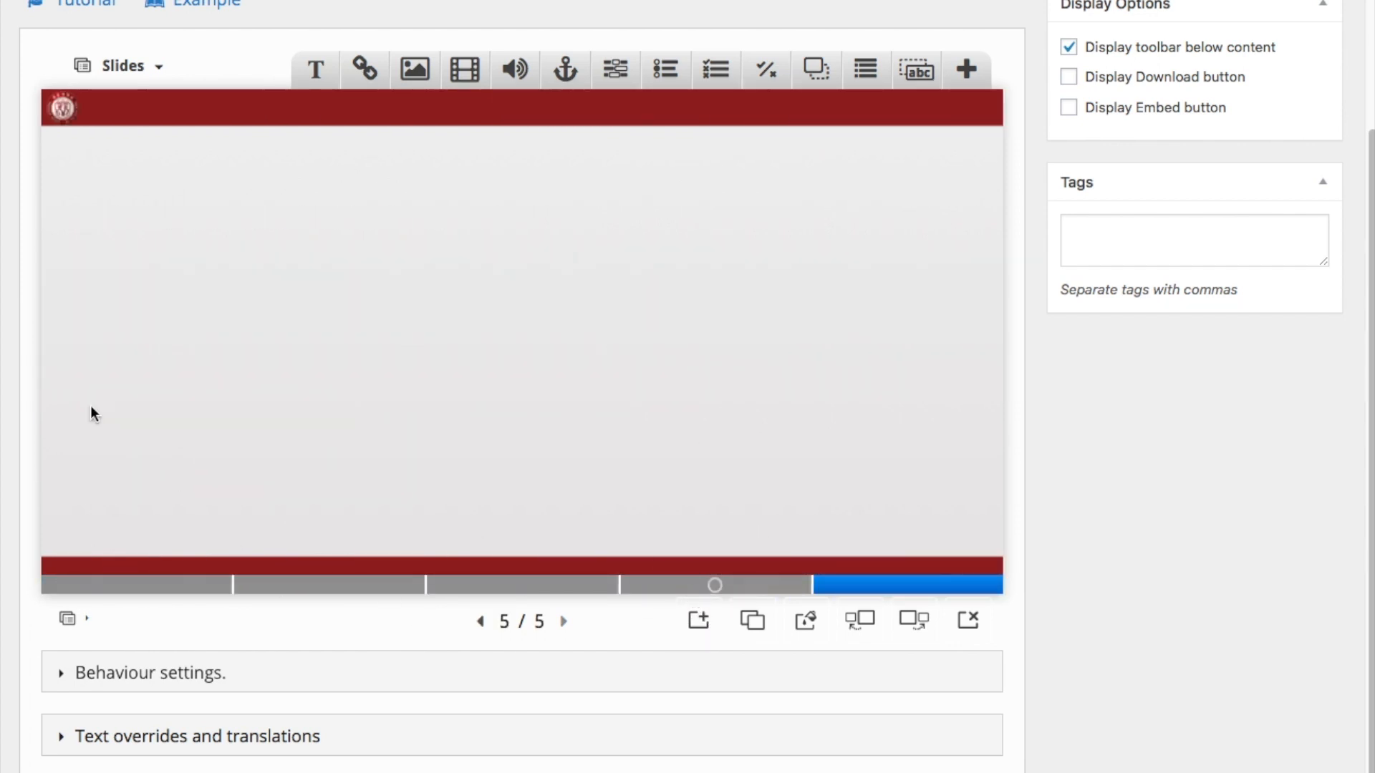
left_click(124, 72)
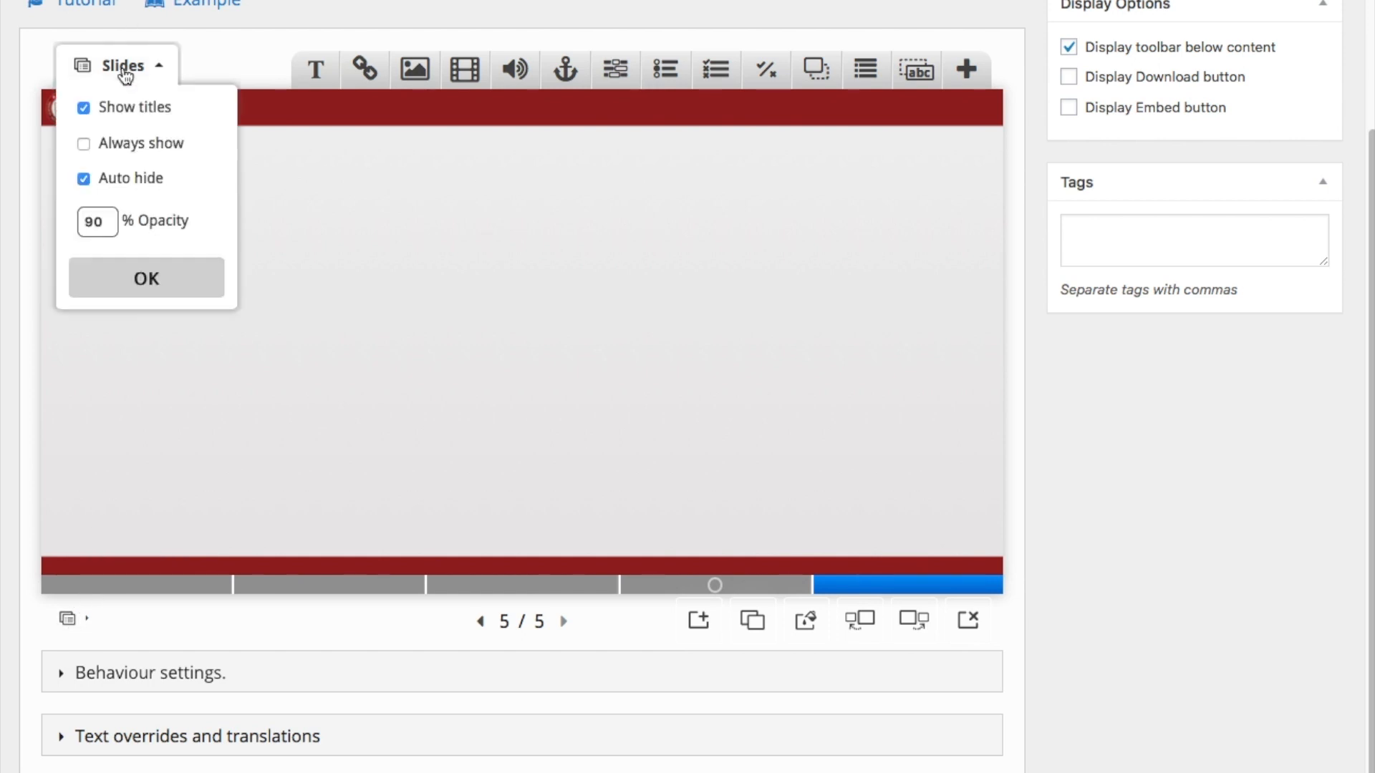
left_click(125, 72)
left_click(85, 620)
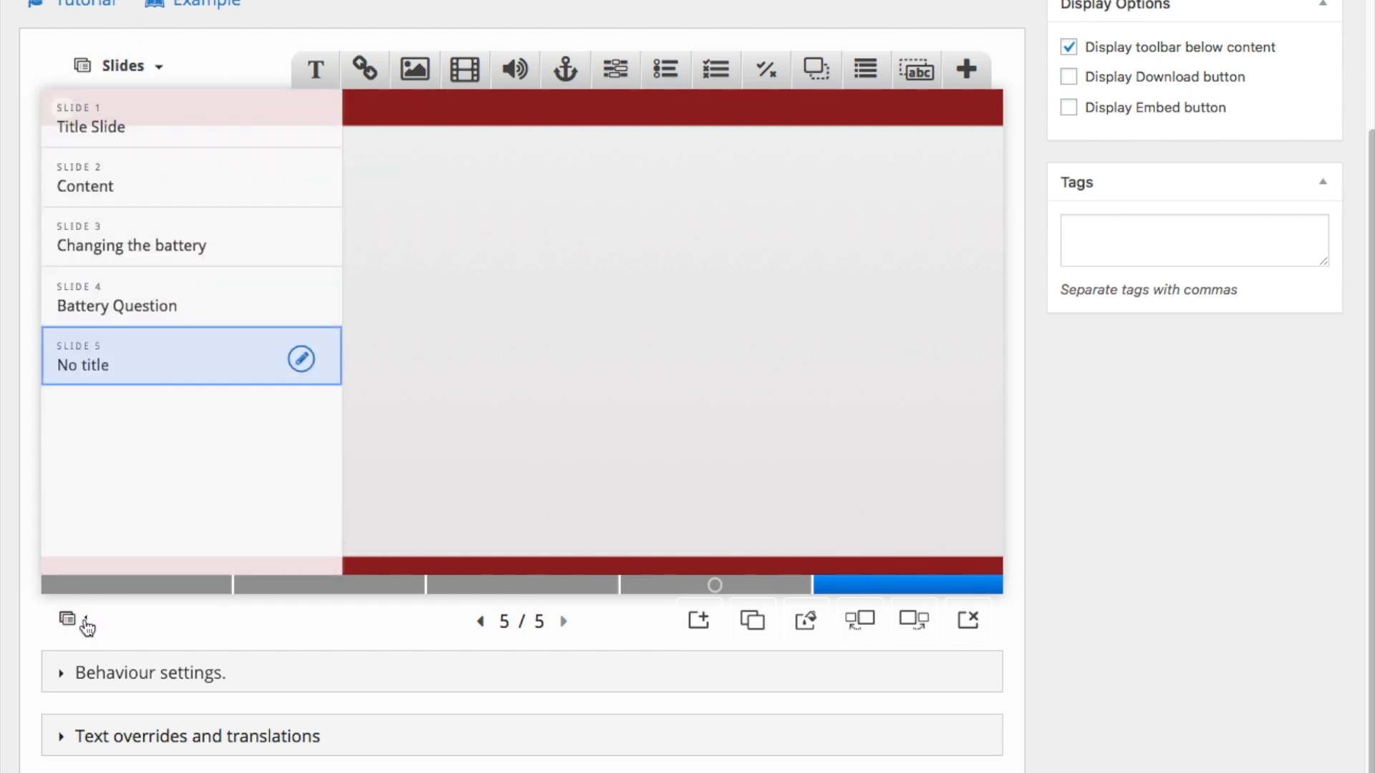
left_click(135, 372)
type("Changing SD c")
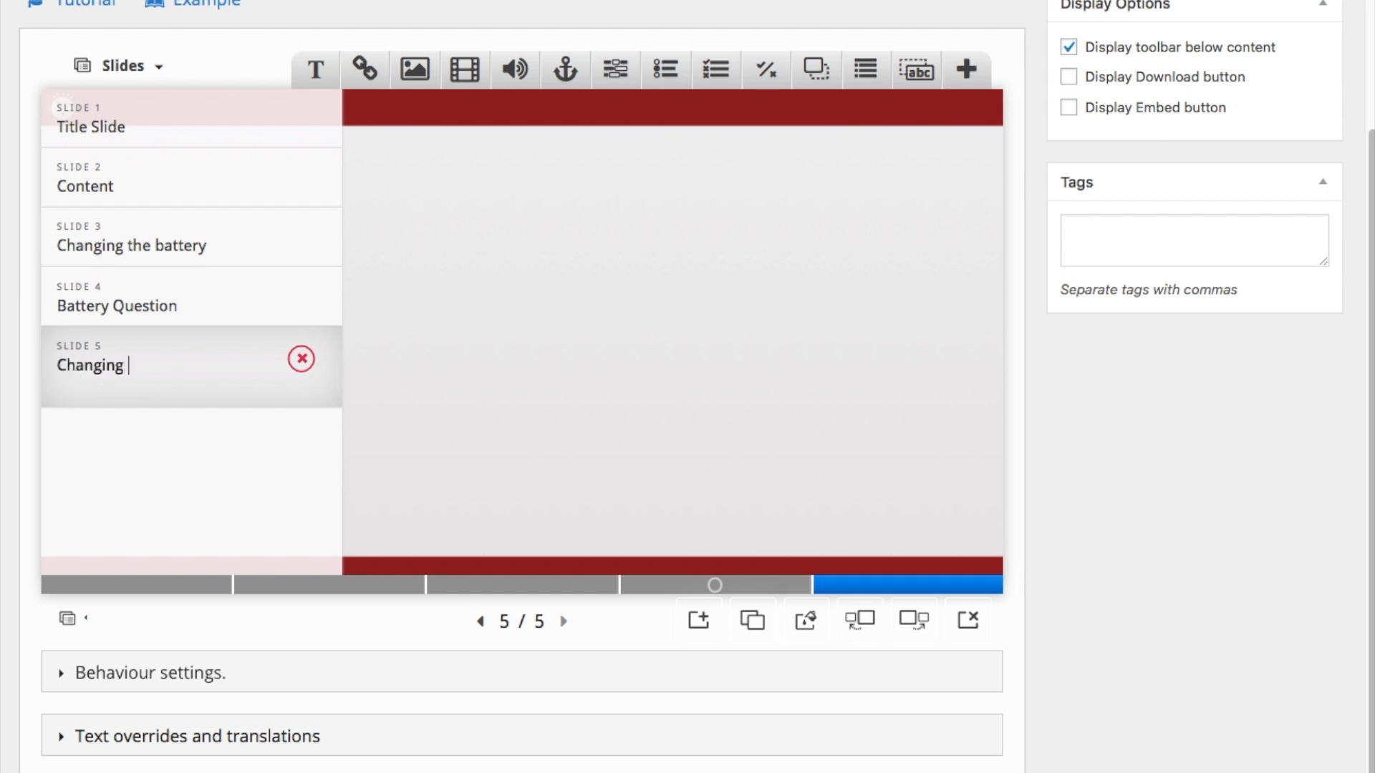
type("ard")
key("Return")
left_click(527, 400)
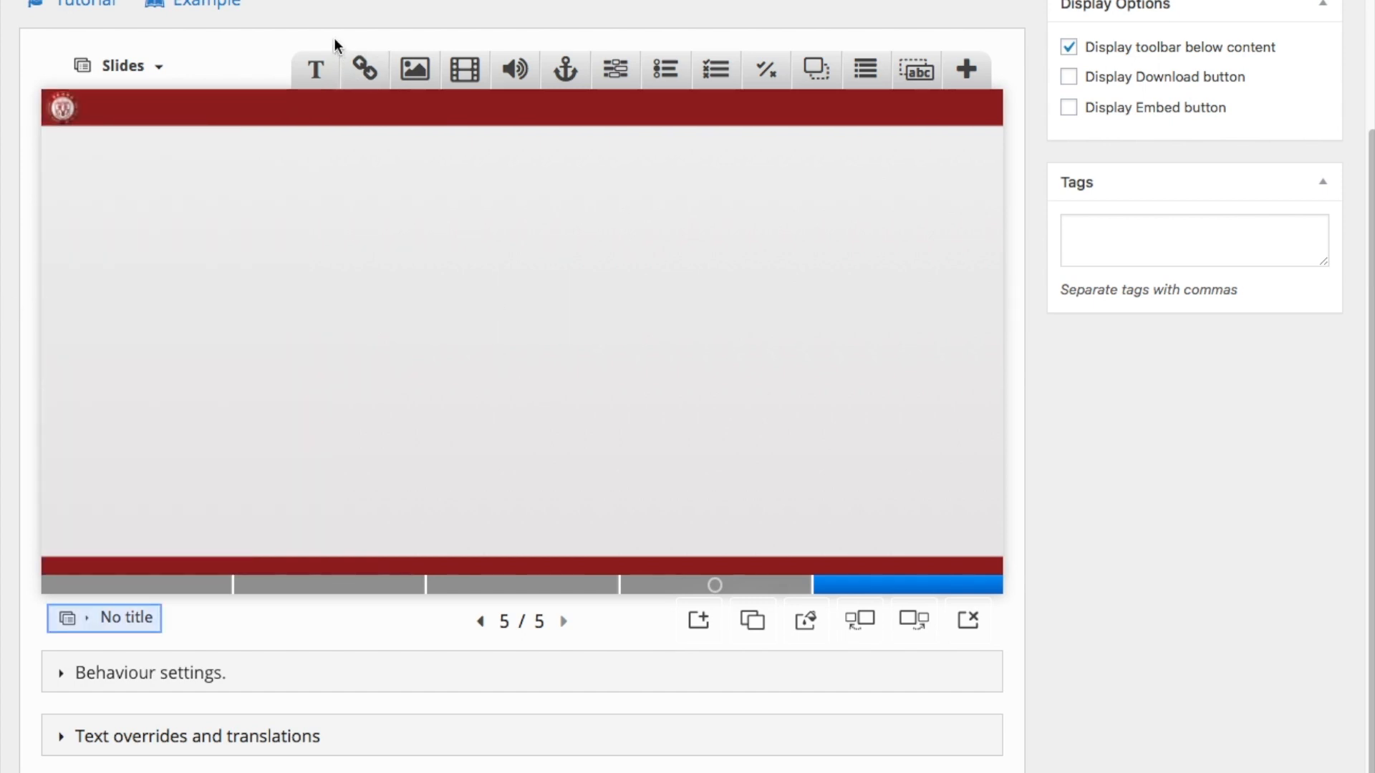
Add the text "Changing the SD card" to slide 5 at a font size of 162.5%.
left_click(316, 69)
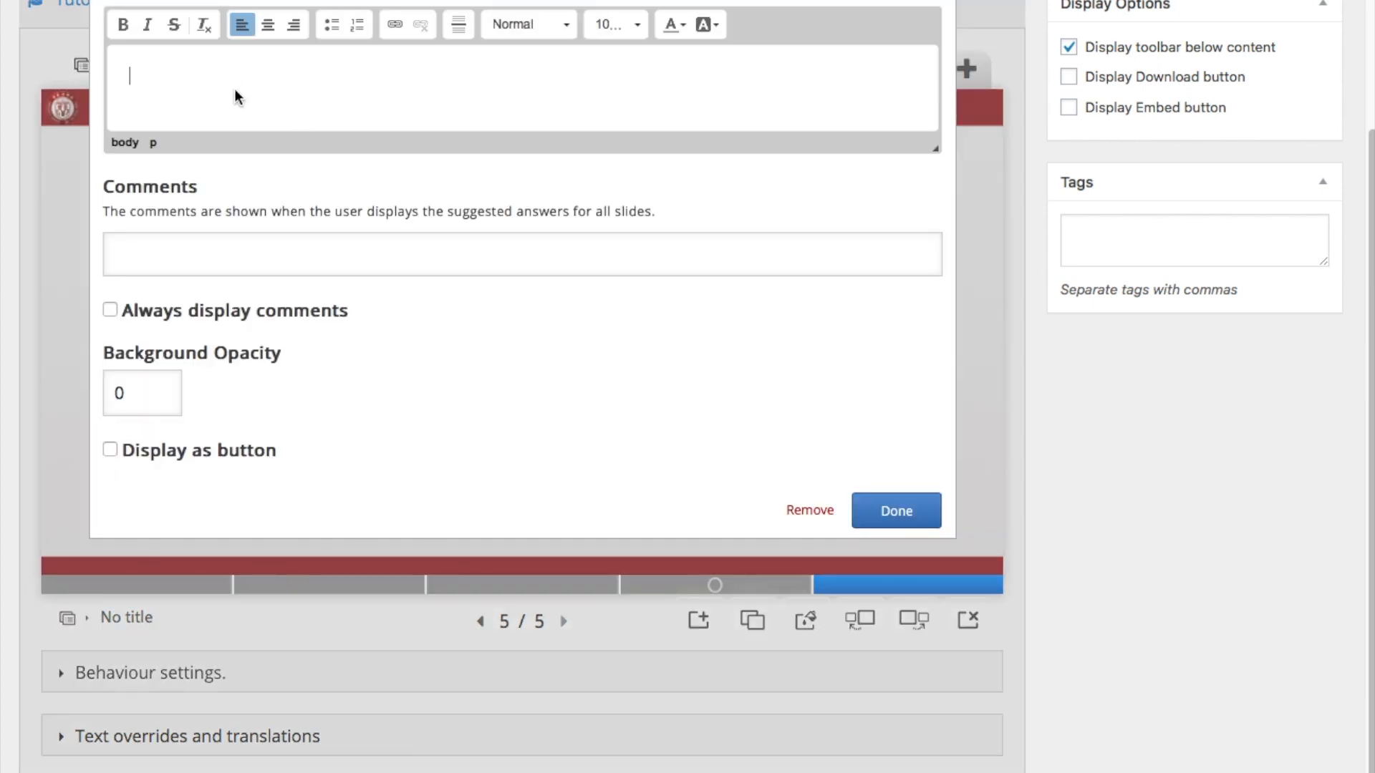
type("Changing the SD card")
double_click(223, 75)
triple_click(223, 74)
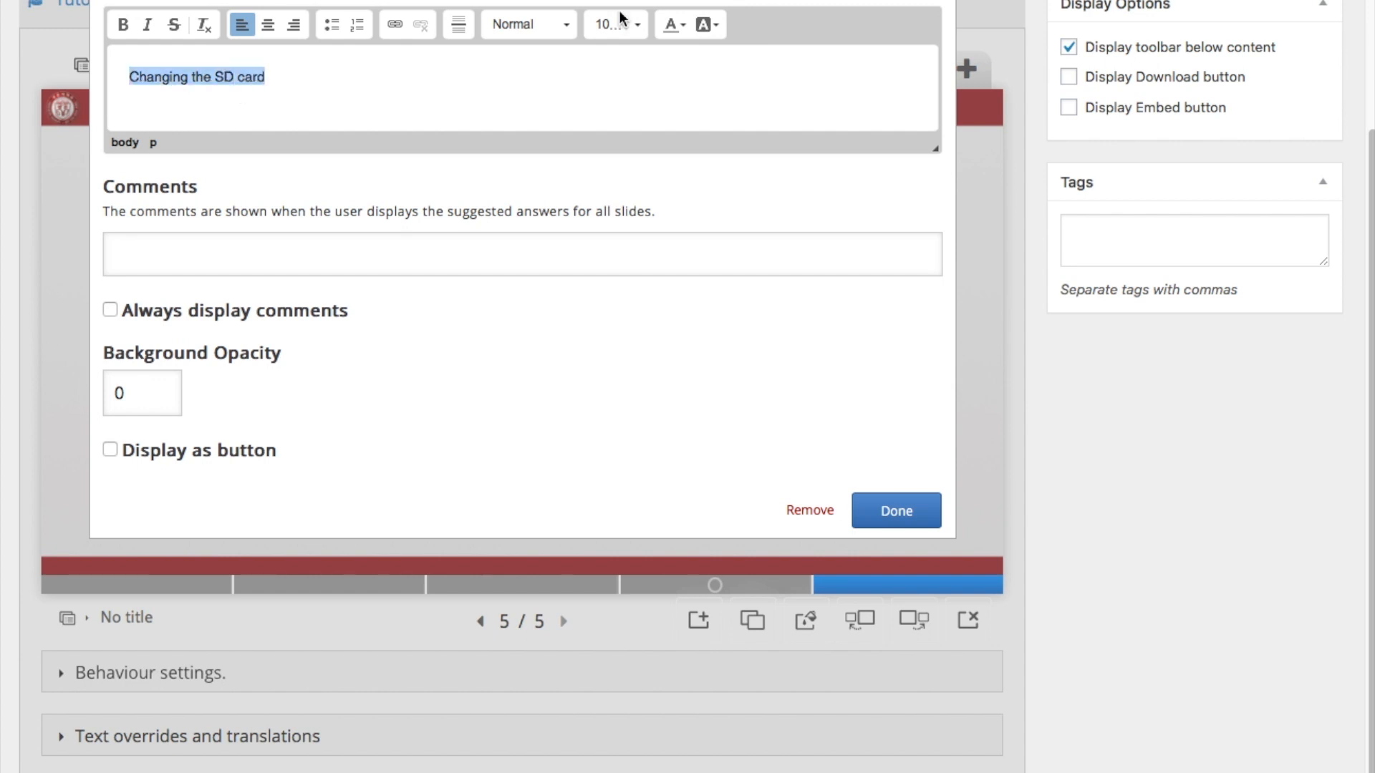
left_click(629, 23)
scroll(656, 138, "down", 3)
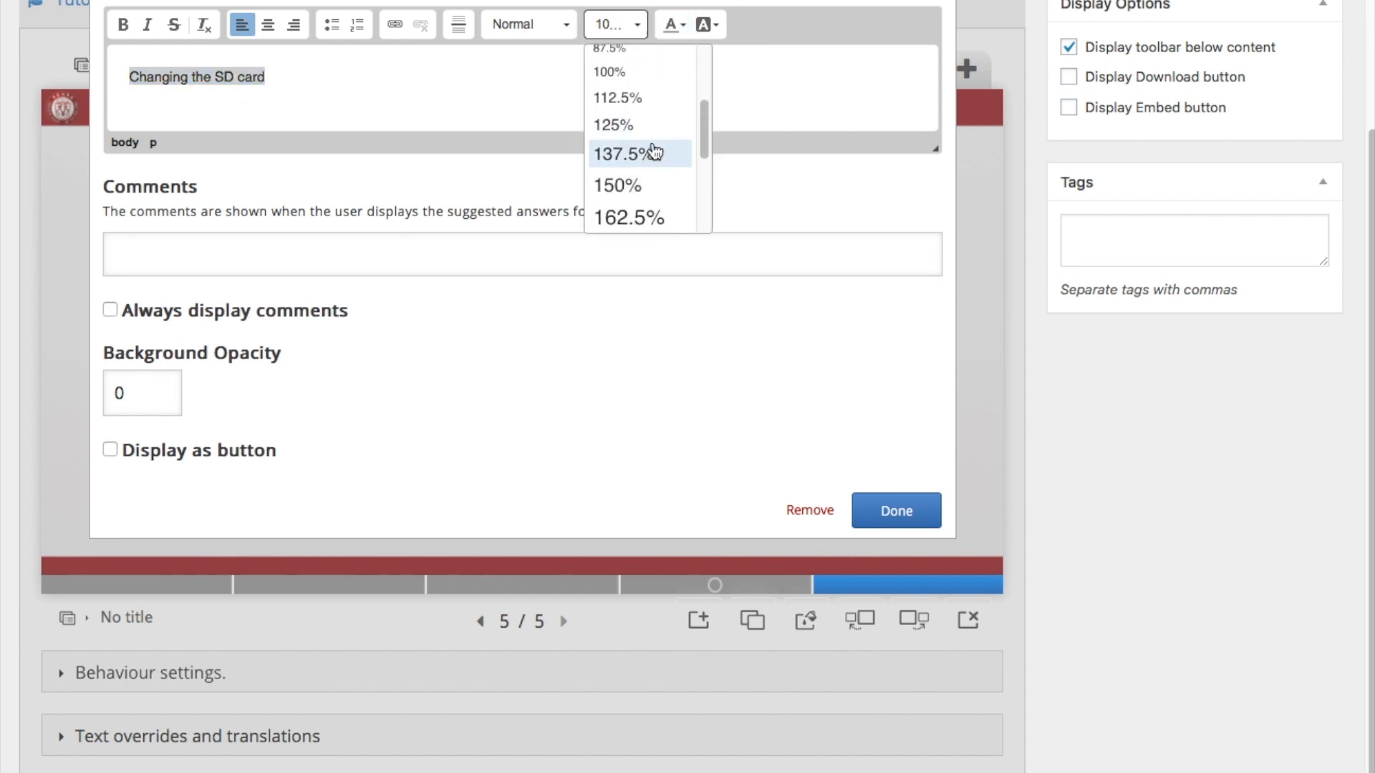
left_click(645, 218)
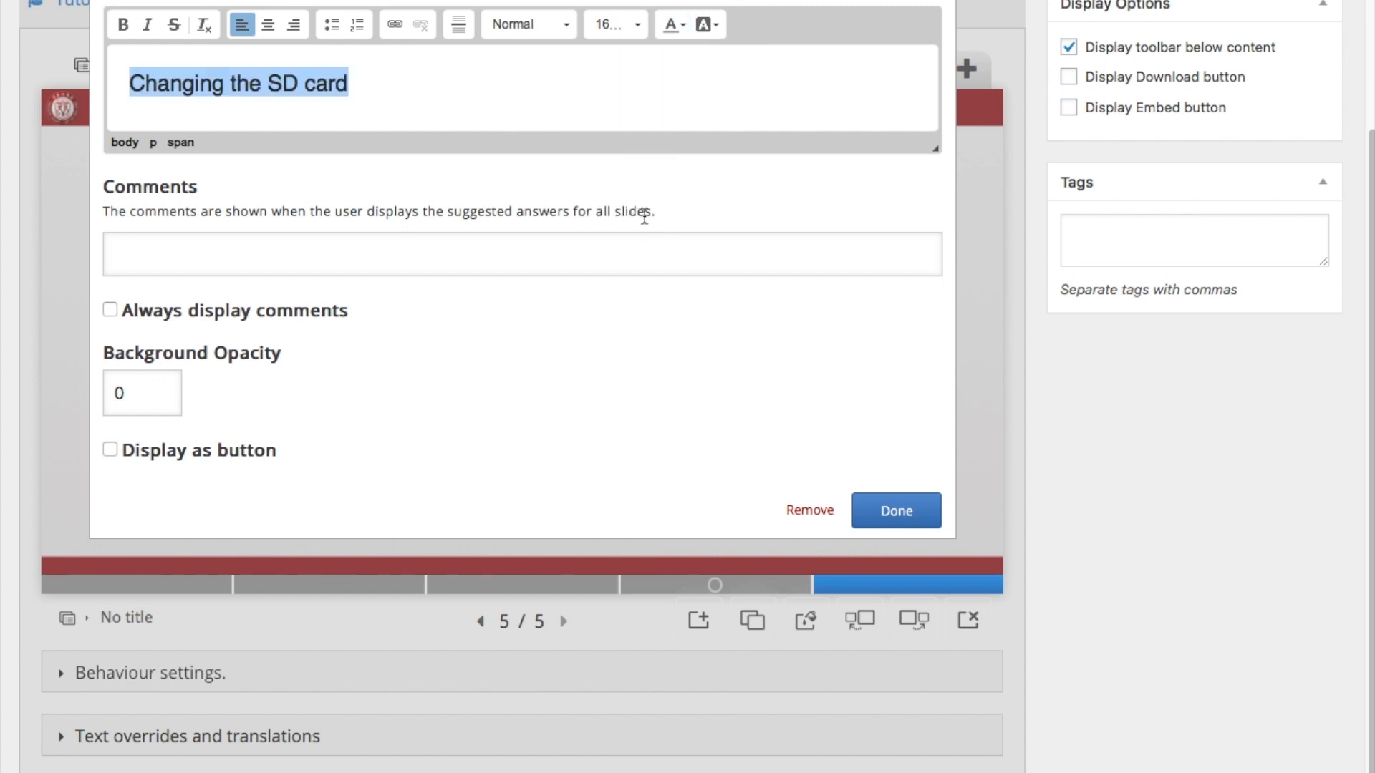
left_click(896, 511)
Move the "Changing the SD card" heading to the slide's upper-left area and reduce the height of its text box.
left_click_drag(494, 271, 246, 190)
left_click(658, 332)
left_click(328, 316)
left_click_drag(469, 356, 422, 222)
left_click(505, 242)
Insert the image sdcard.png on the "Changing SD card" slide.
left_click(414, 69)
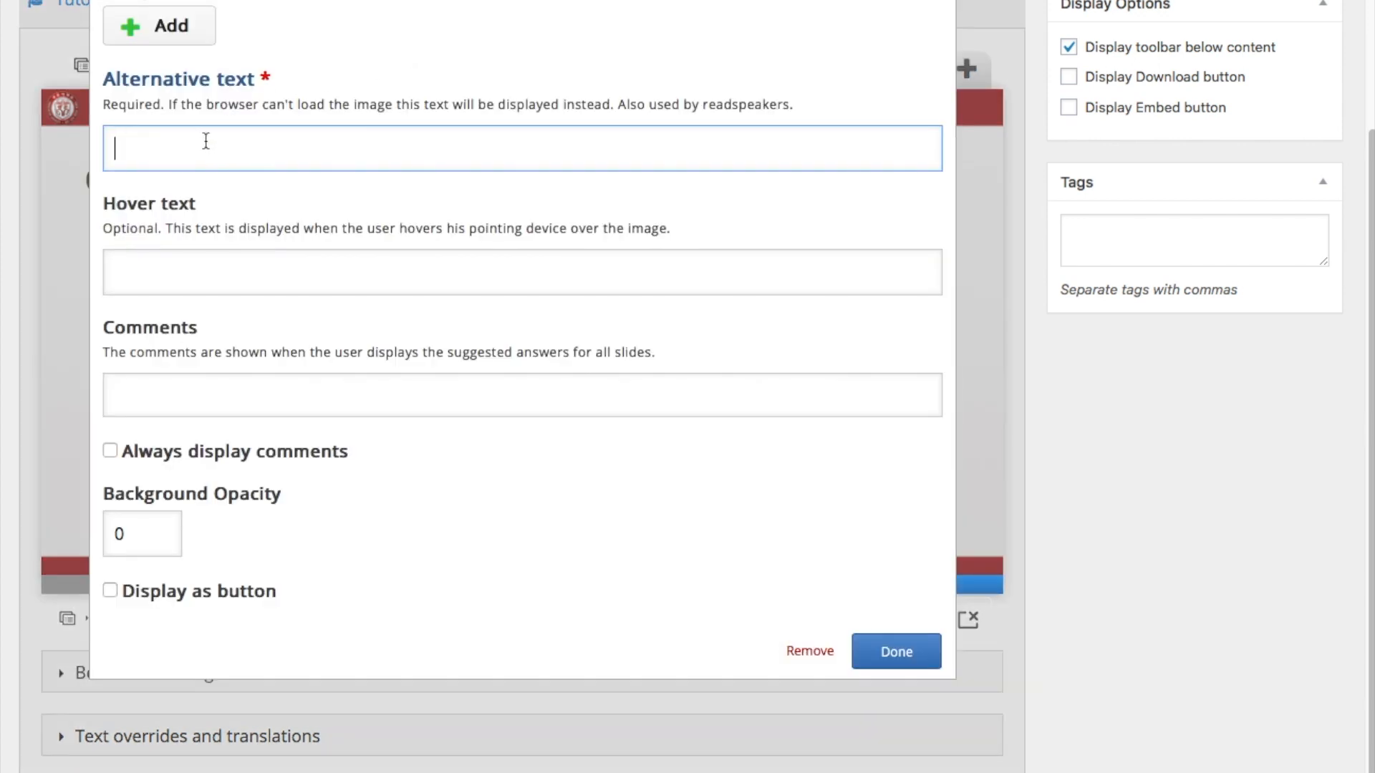
scroll(292, 152, "up", 4)
scroll(328, 298, "down", 3)
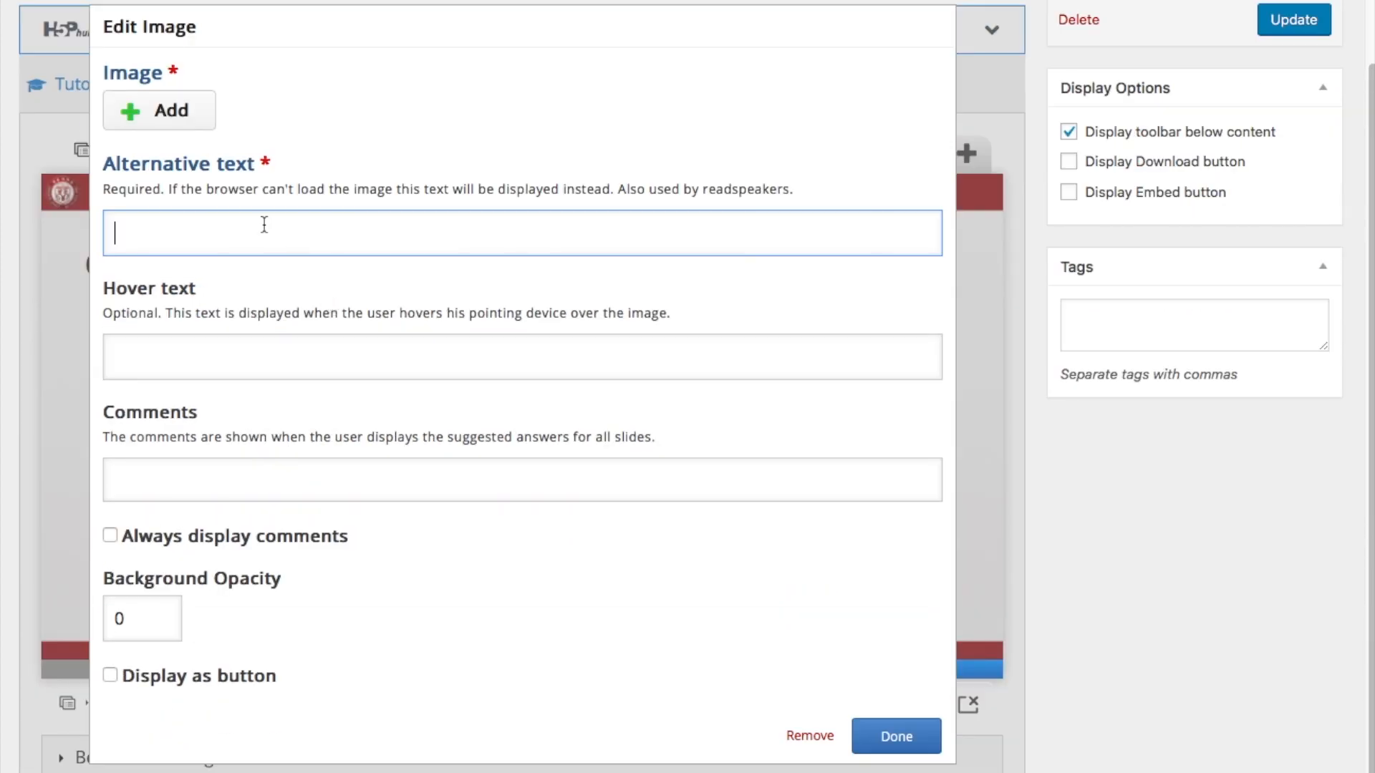
left_click(172, 114)
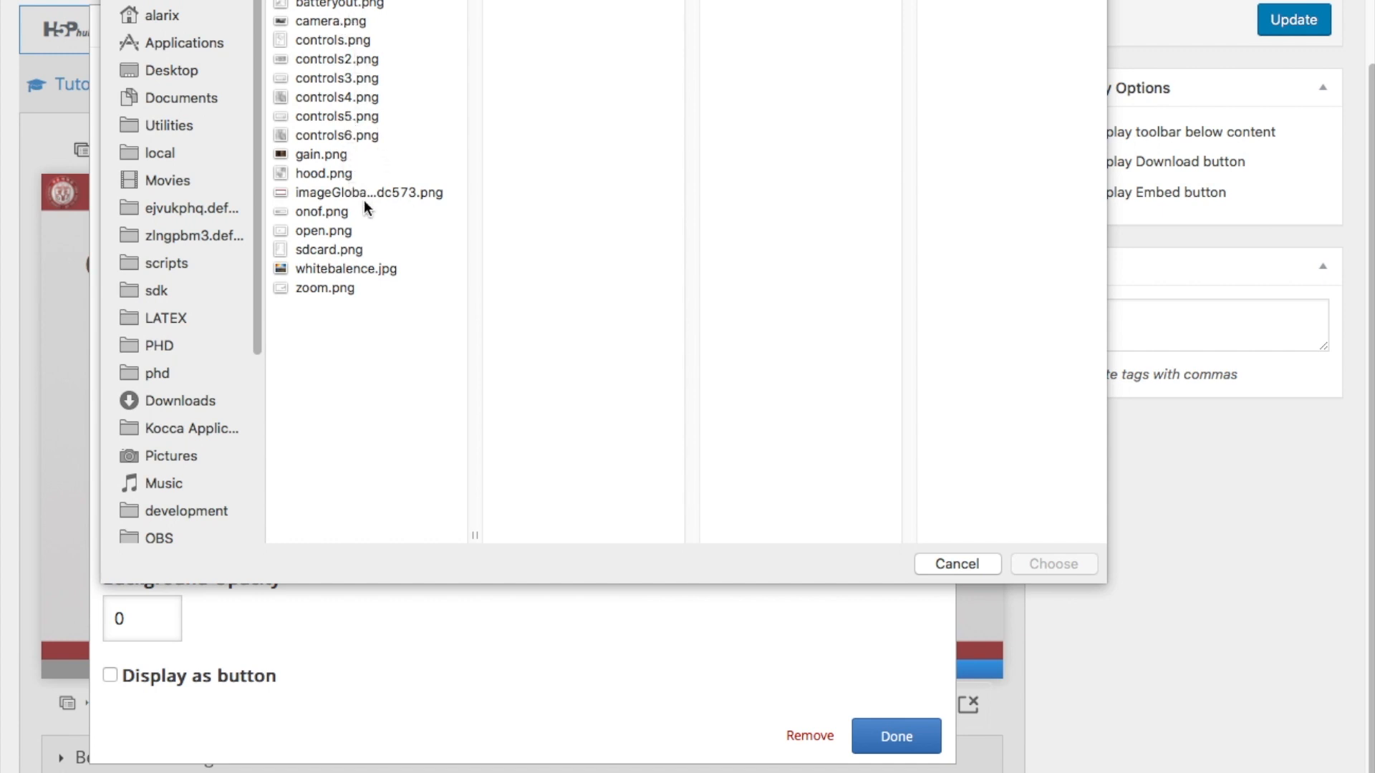
left_click(355, 249)
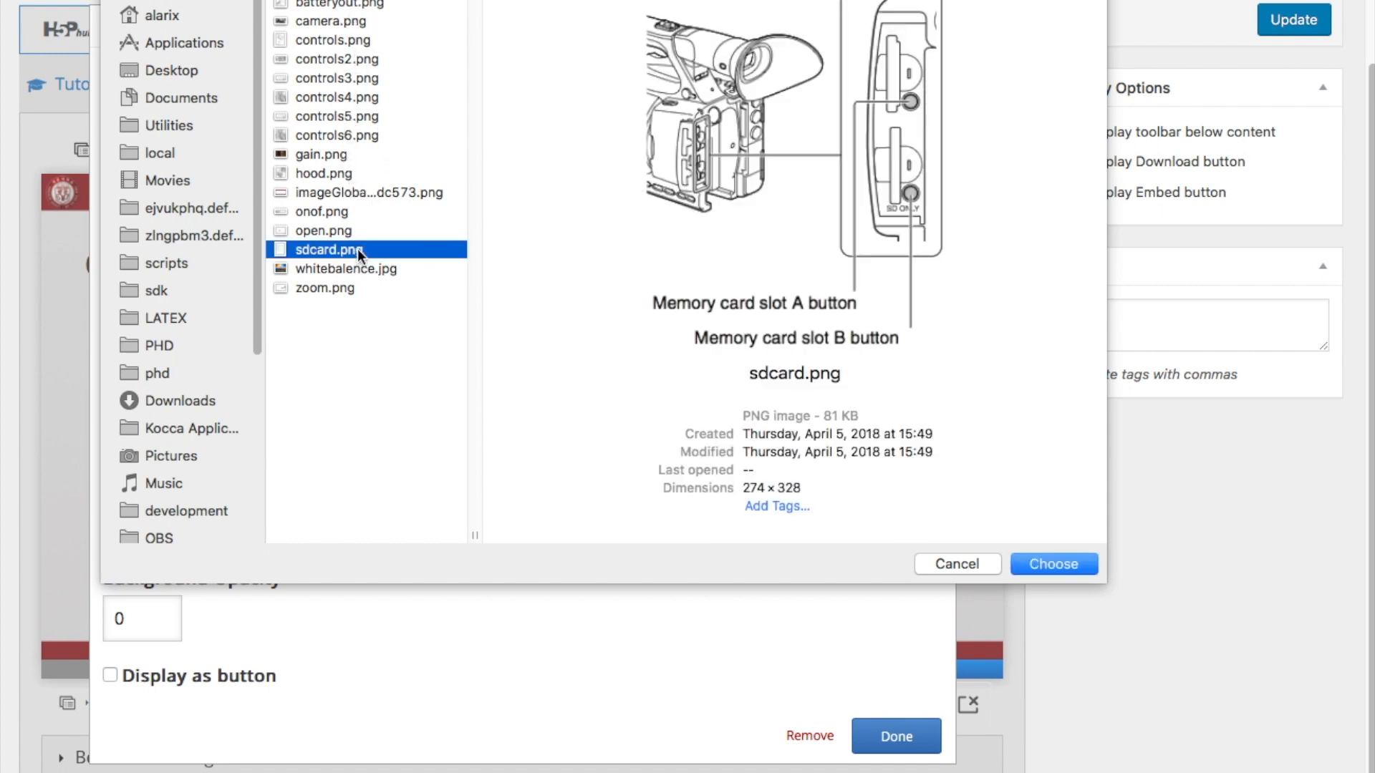
left_click(1033, 561)
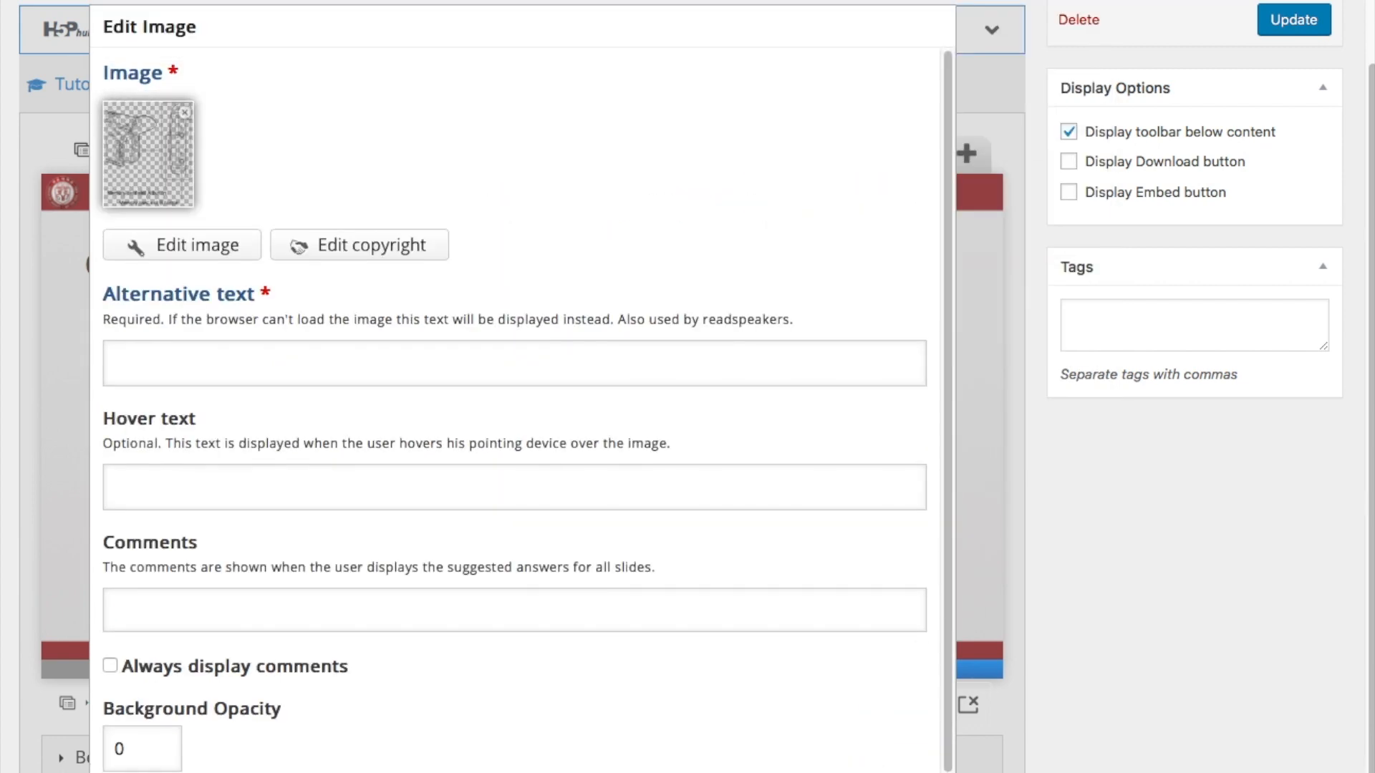
scroll(860, 590, "down", 2)
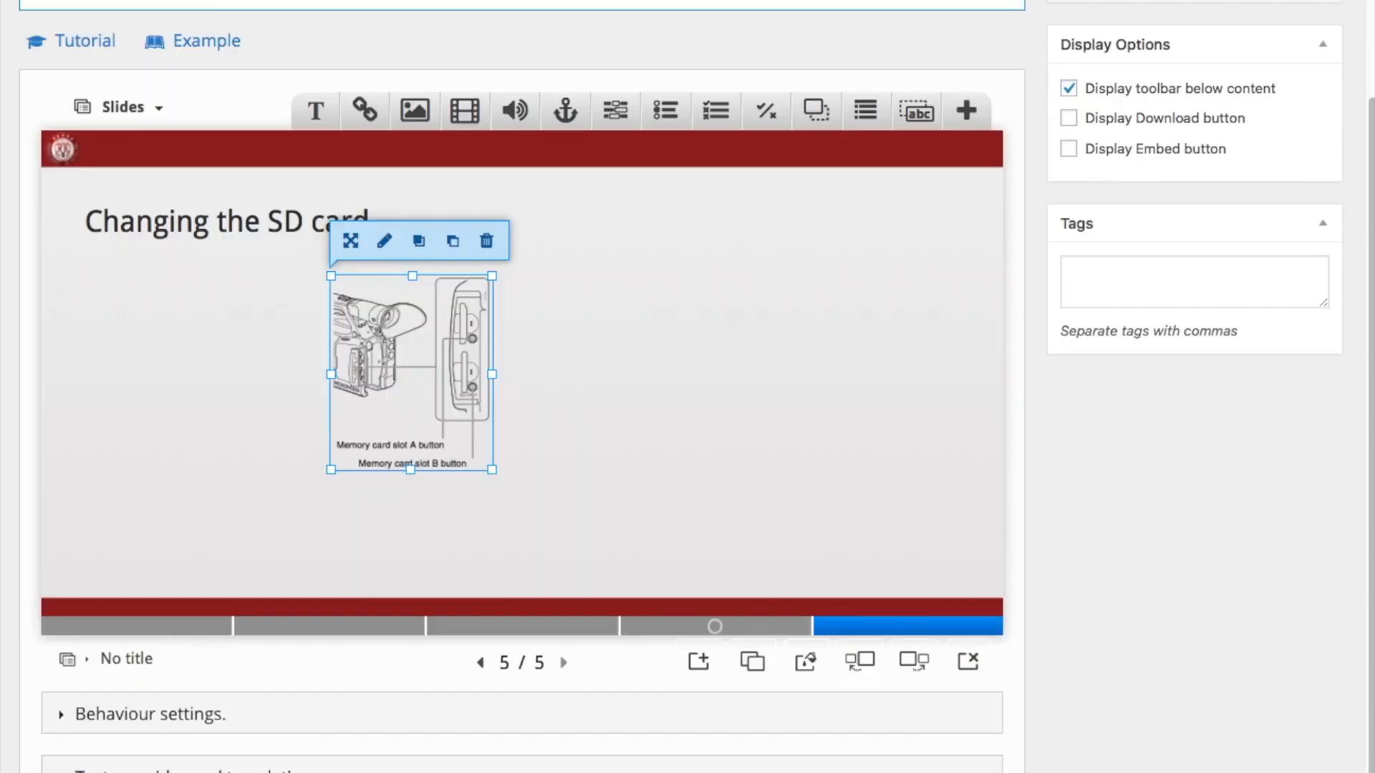
left_click(903, 769)
Enlarge the SD card illustration and move it to the middle of the slide beneath the heading.
left_click_drag(494, 469, 587, 424)
left_click_drag(505, 387, 554, 385)
left_click(698, 398)
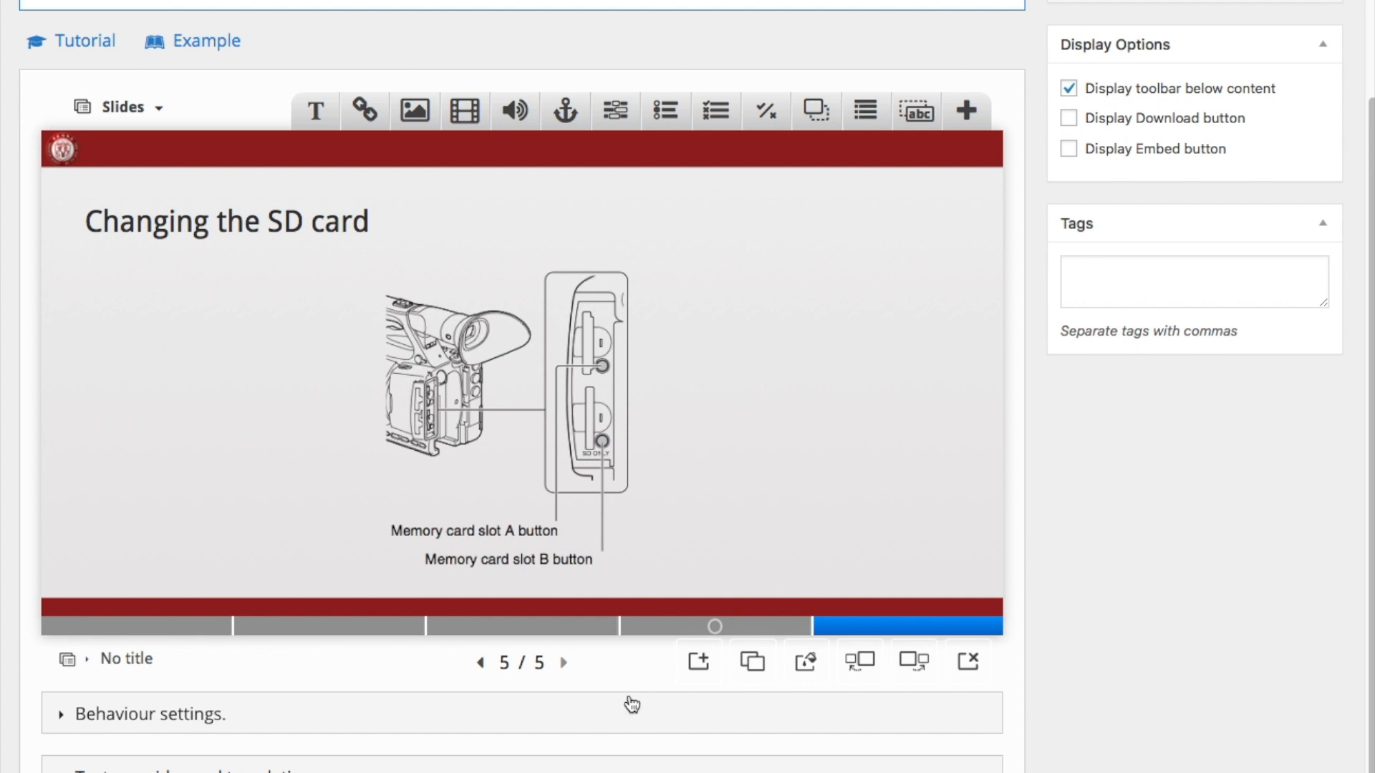
Add a sixth slide and title it "SD card question".
left_click(699, 668)
left_click(77, 662)
left_click(123, 466)
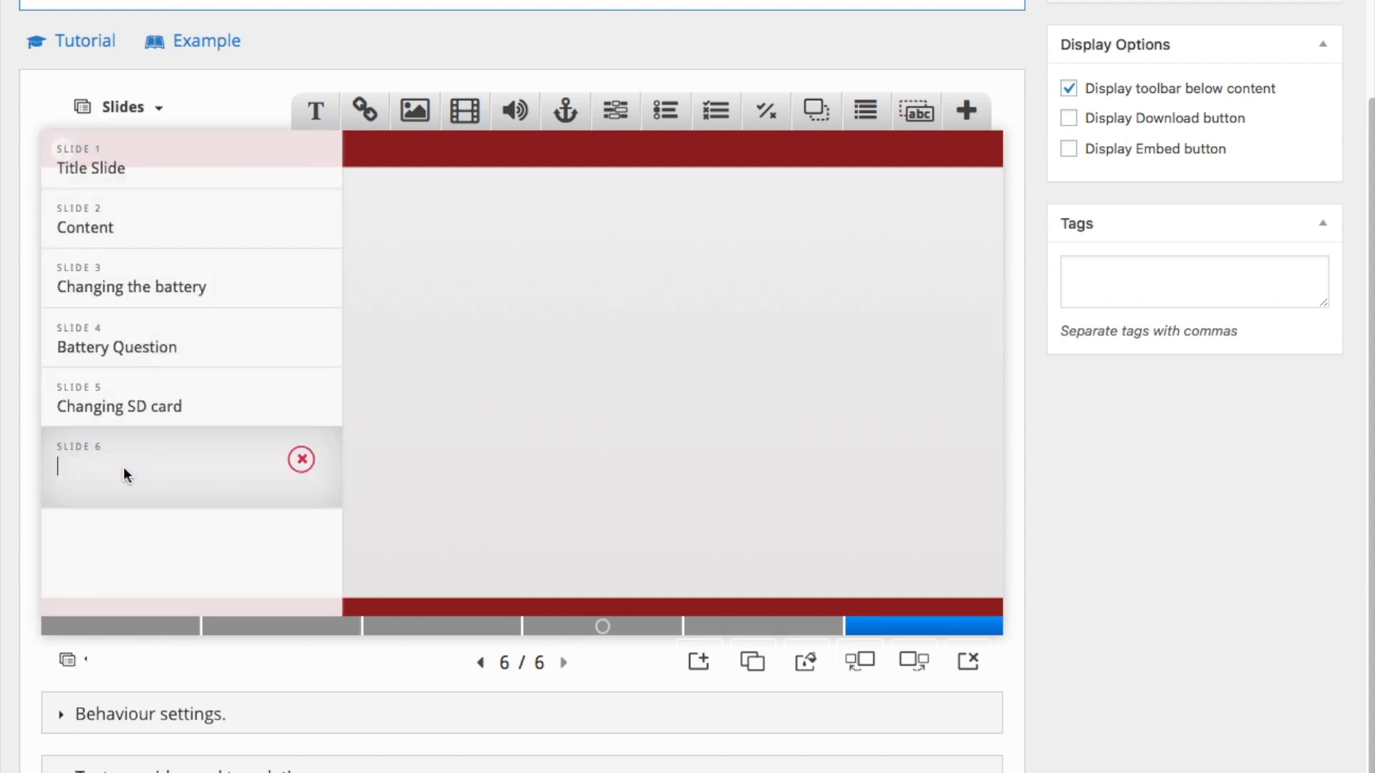
type("SD card question")
left_click(491, 466)
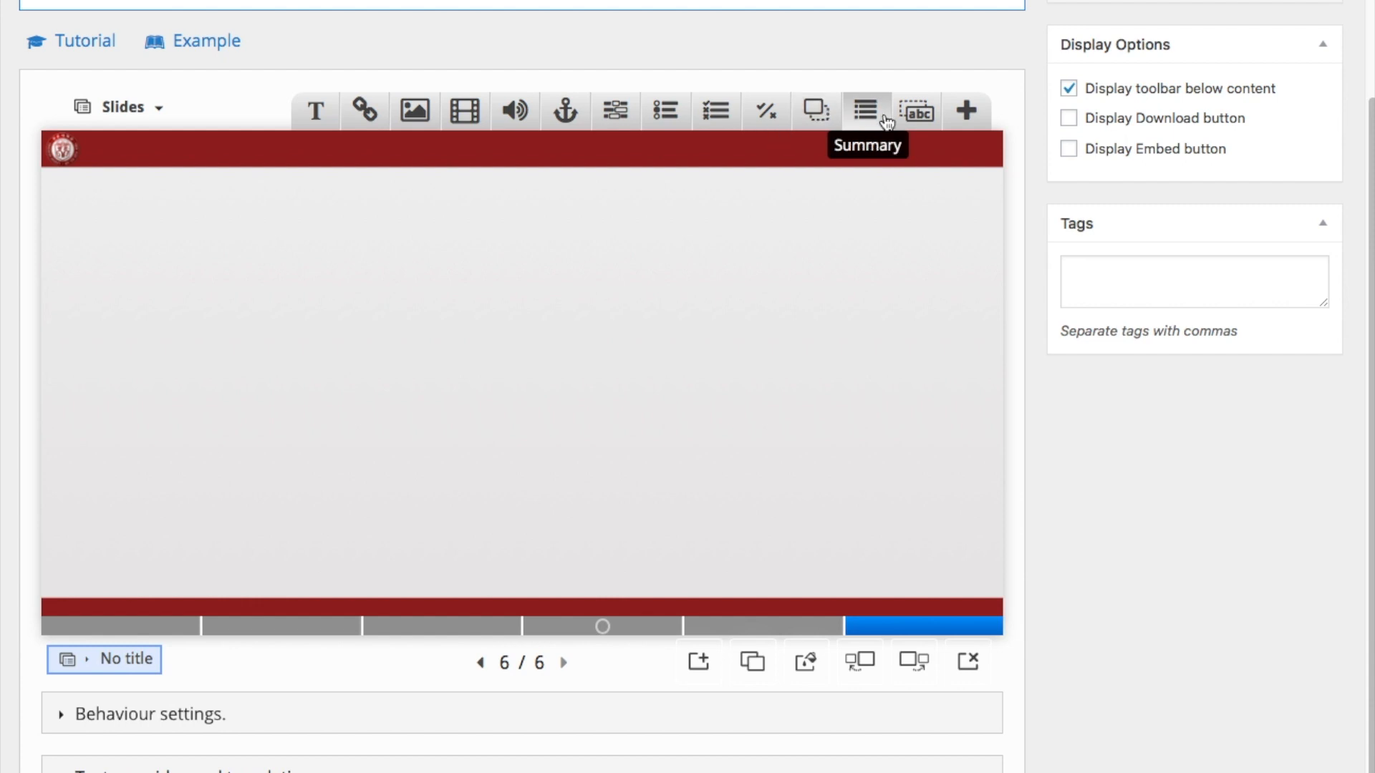
Add a Drag the Words question to slide 6 with the text "the camera has *two* SD card slots.".
left_click(920, 113)
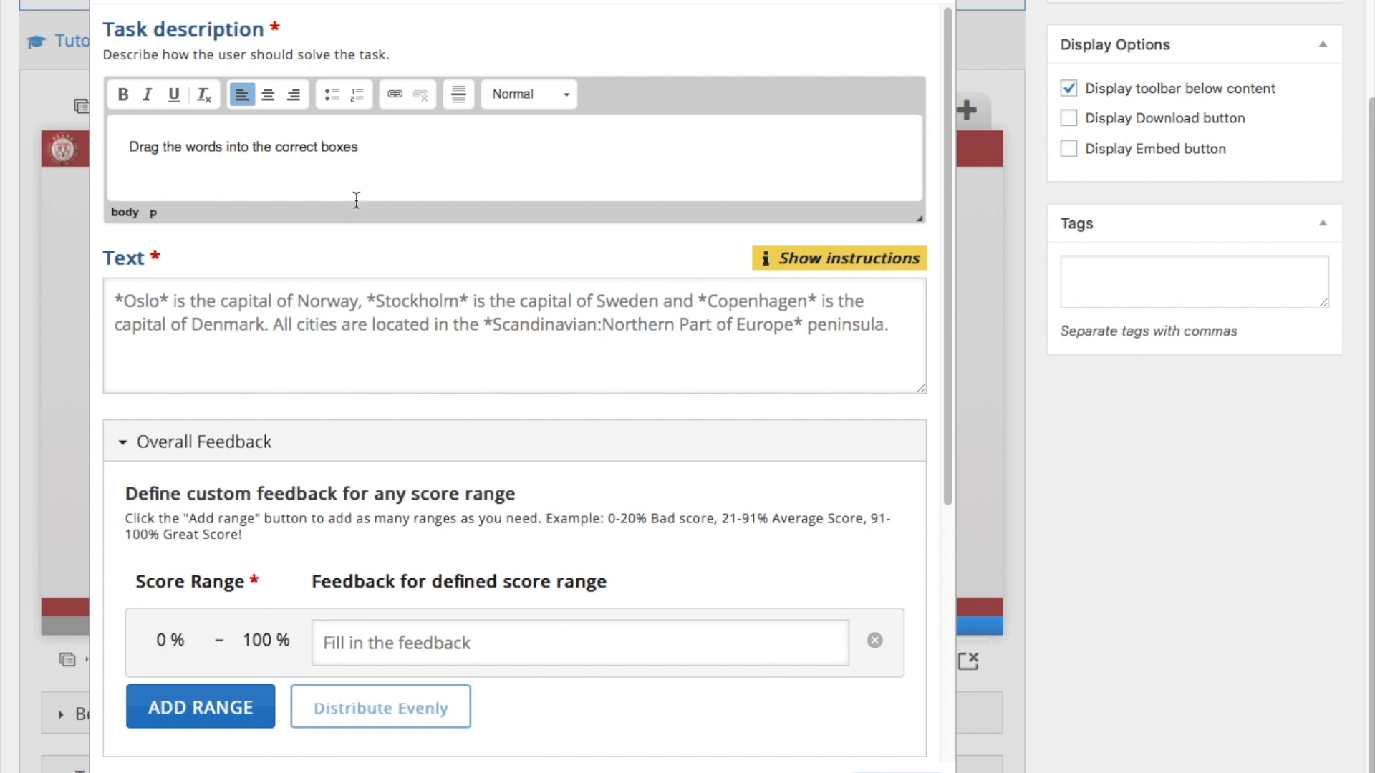
left_click(384, 147)
triple_click(291, 157)
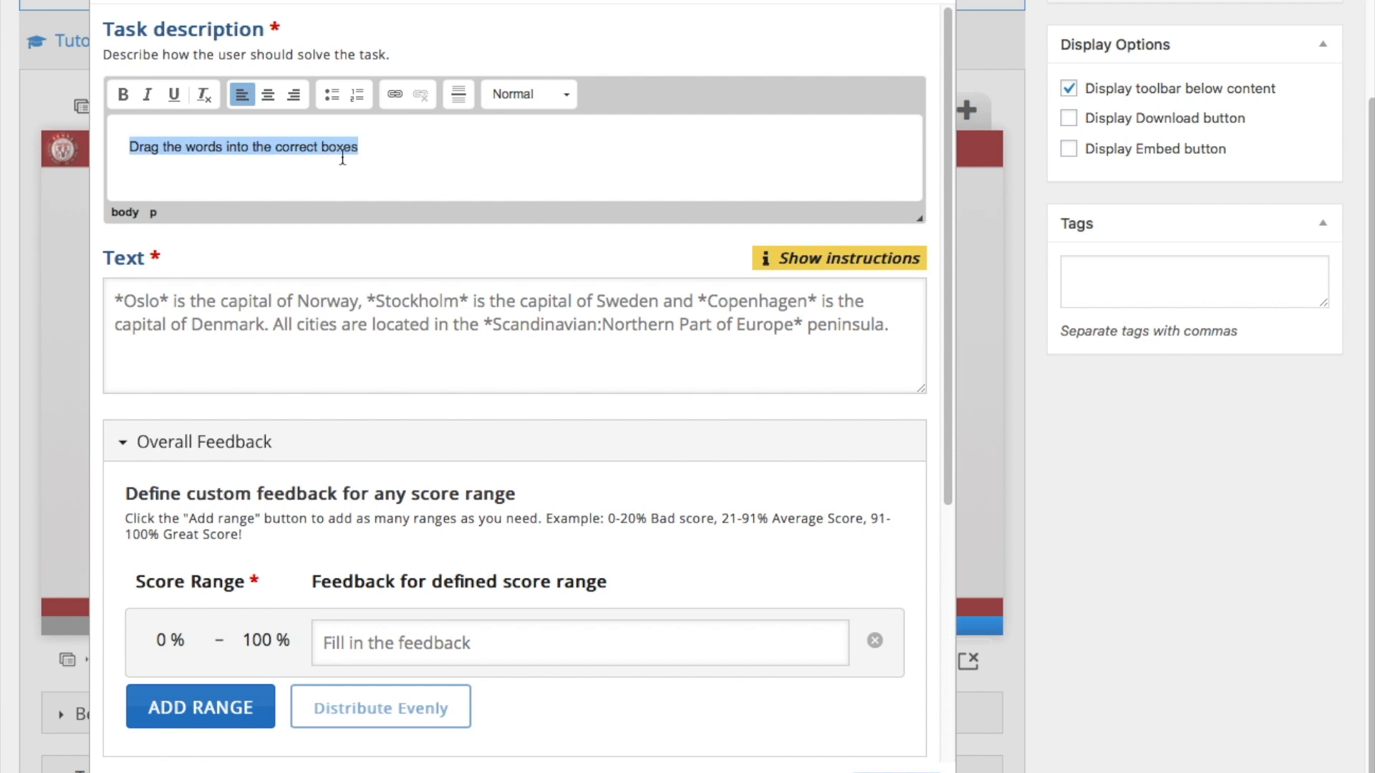
left_click(372, 154)
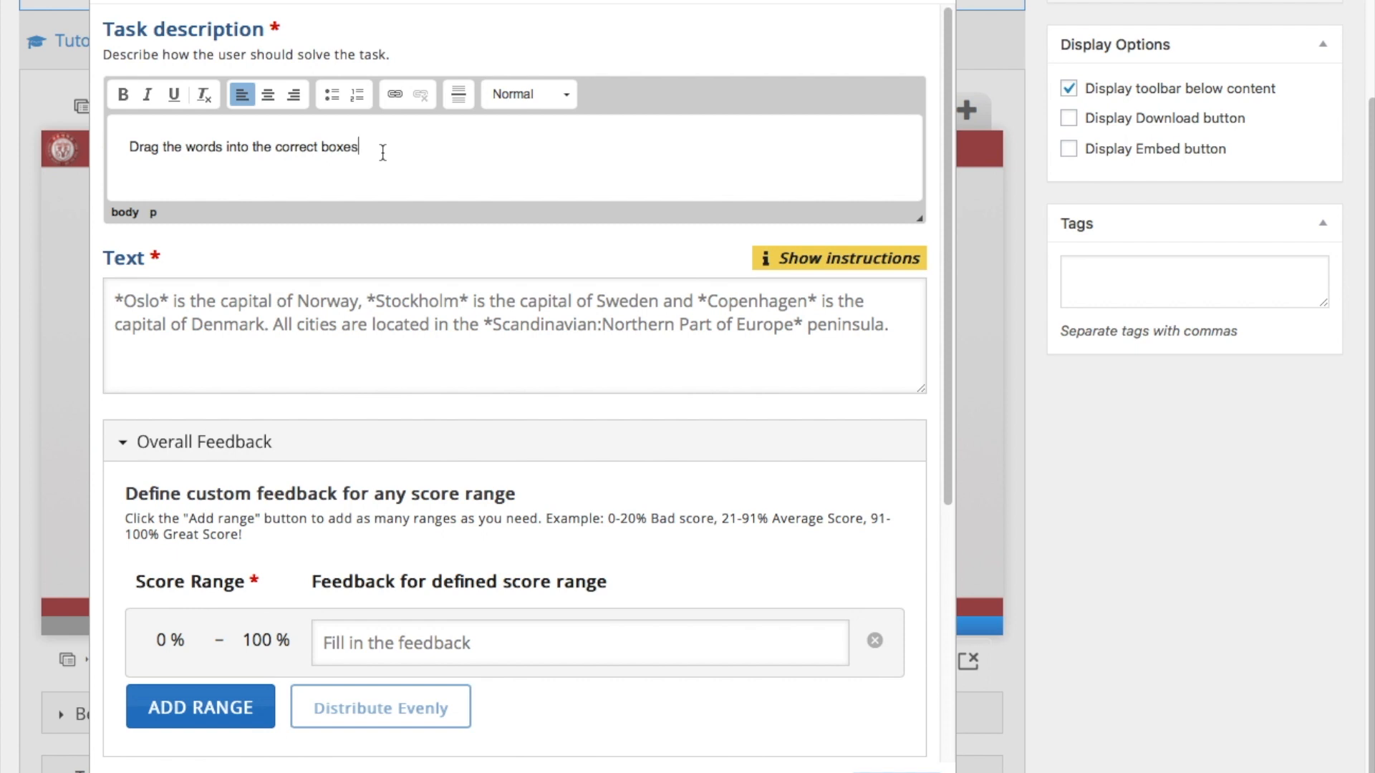
left_click(228, 327)
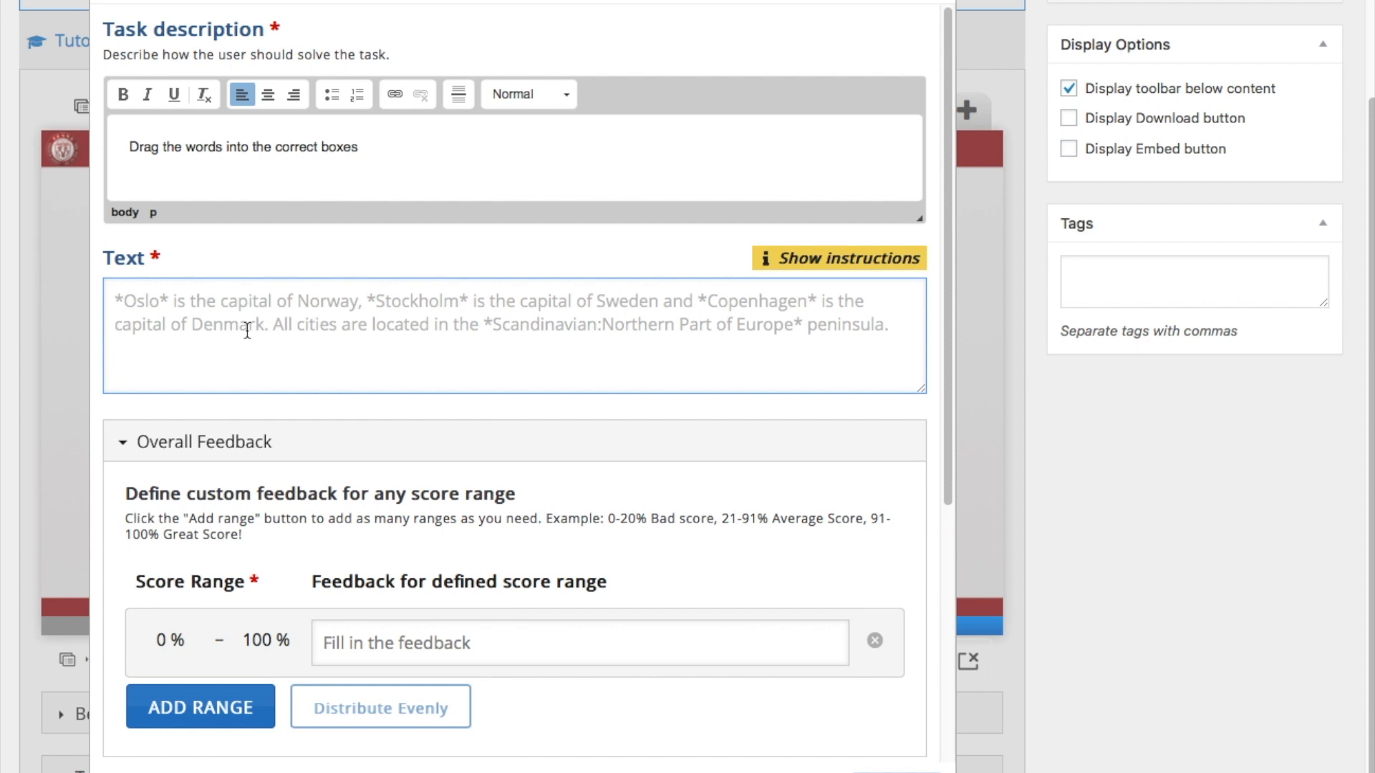
type("the camera")
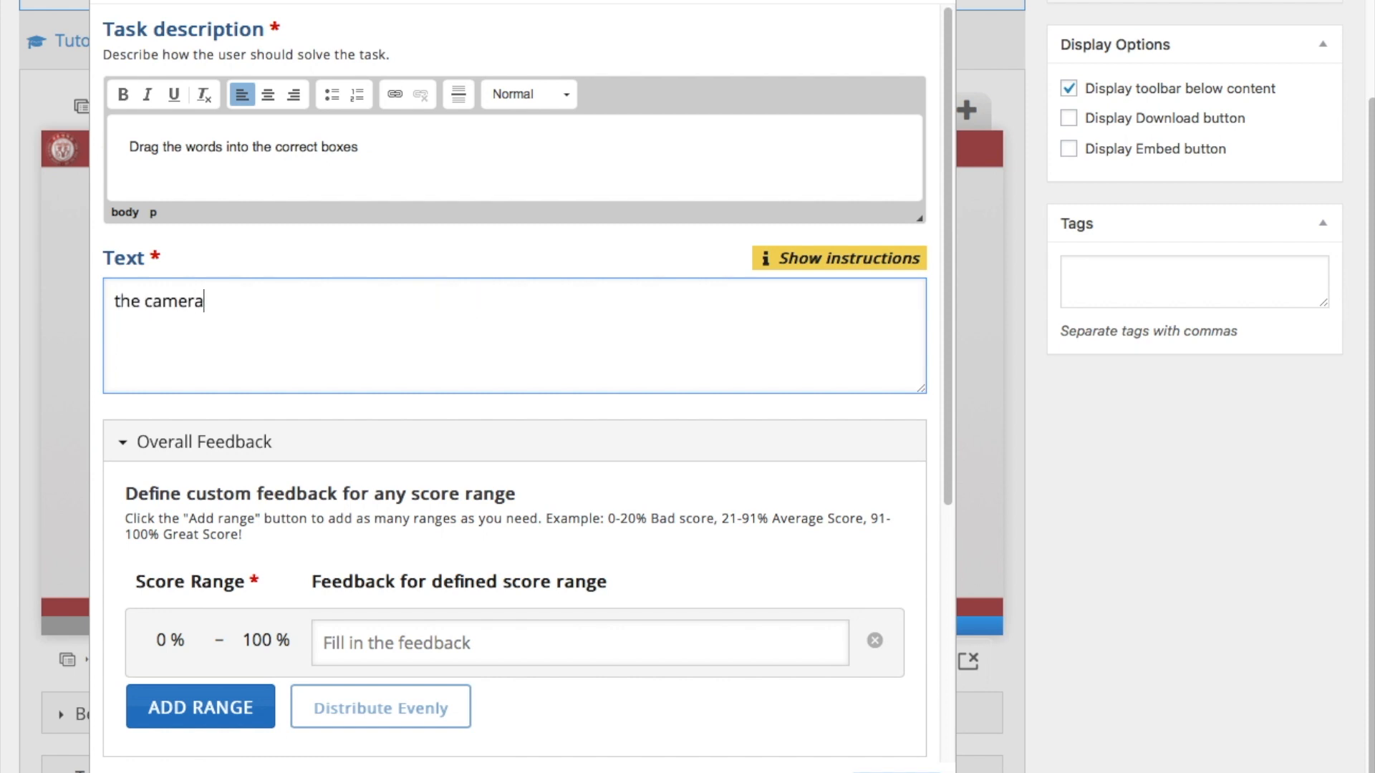
type(" has *two* SD")
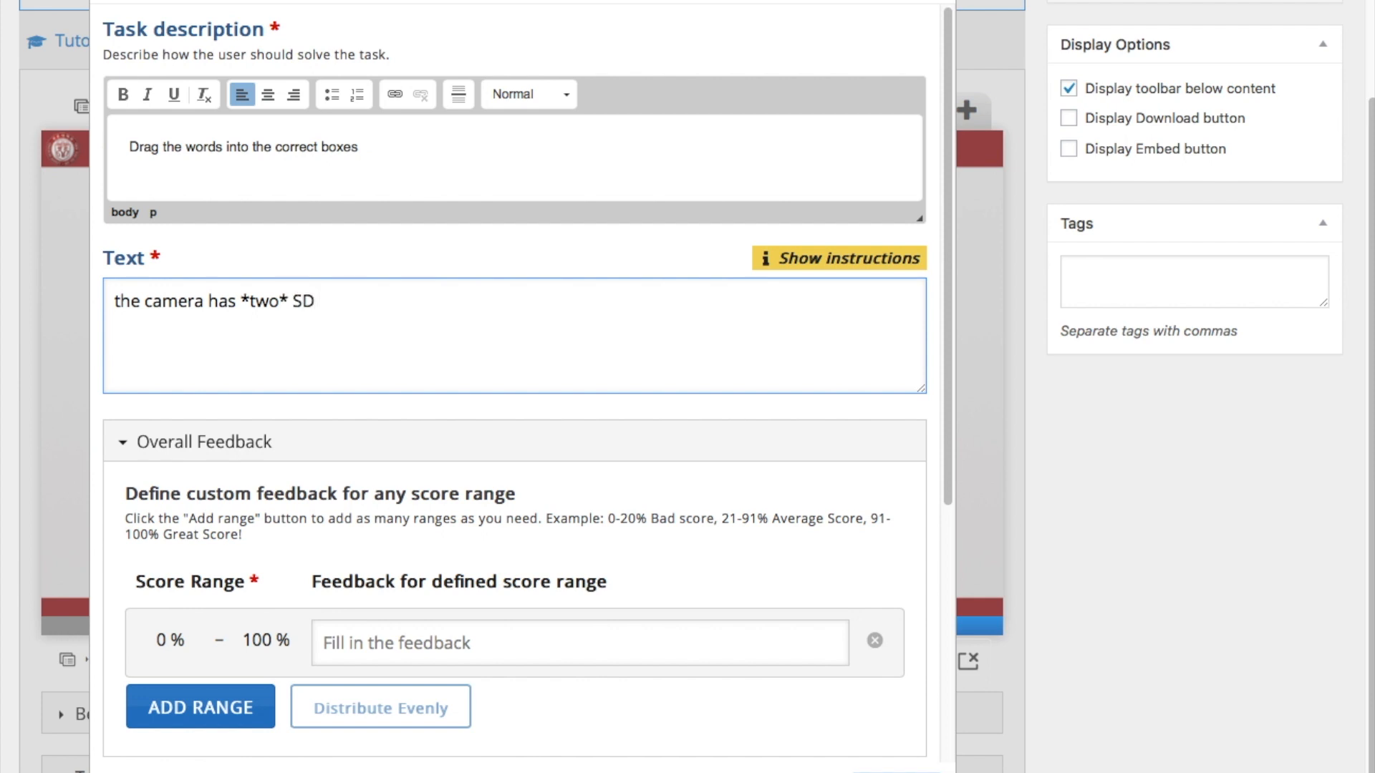
type(" card slots.")
Append the sentence "The type of card is *SD:What is used for photography?*" to the question text.
type("The t")
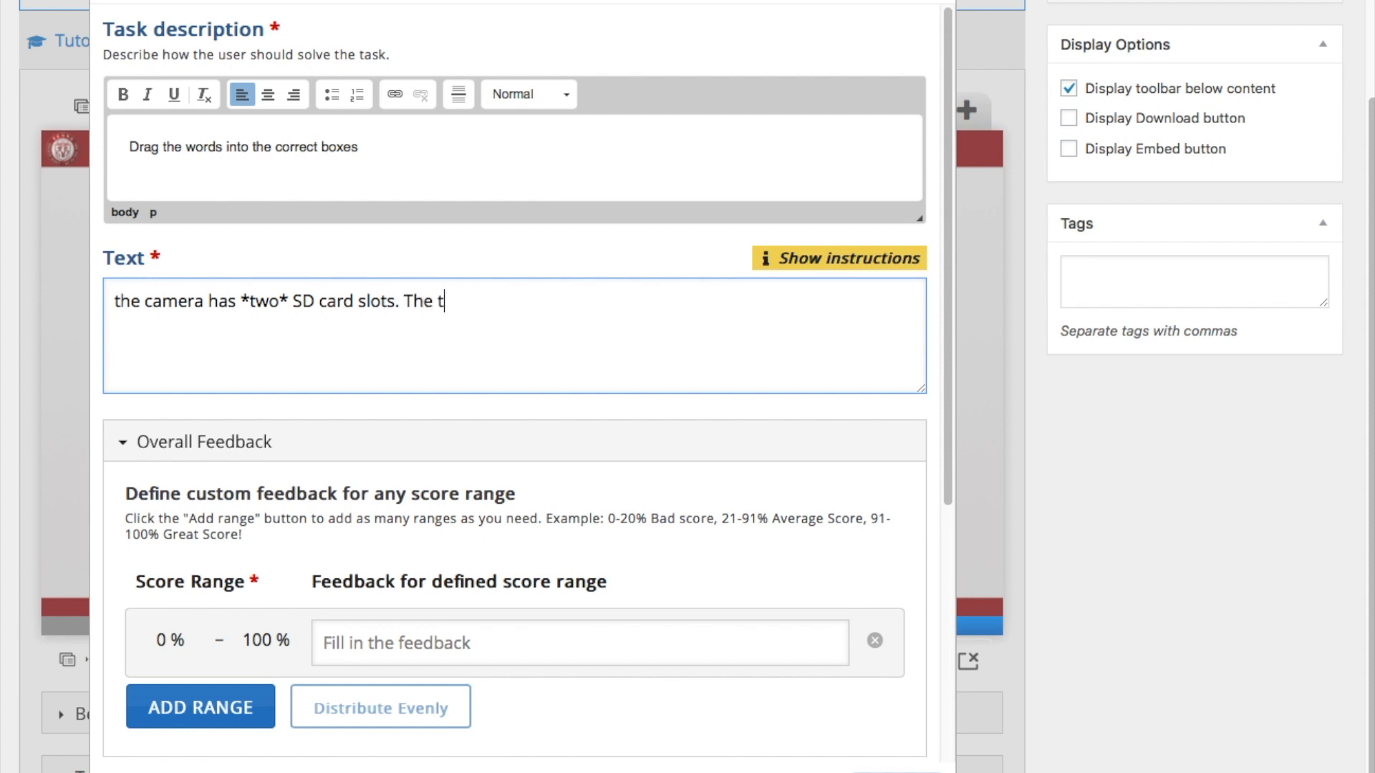
type("ype of card is ")
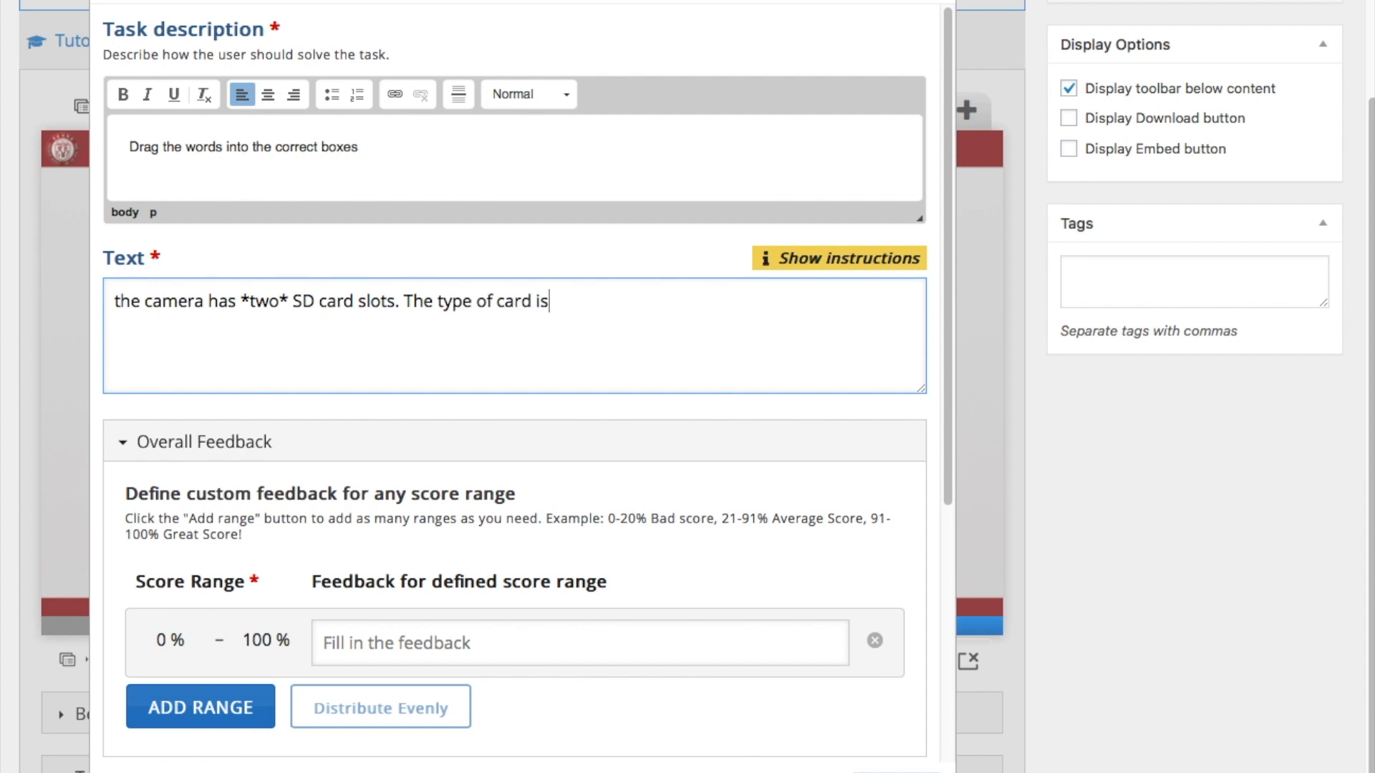
type("*SD:What is used f")
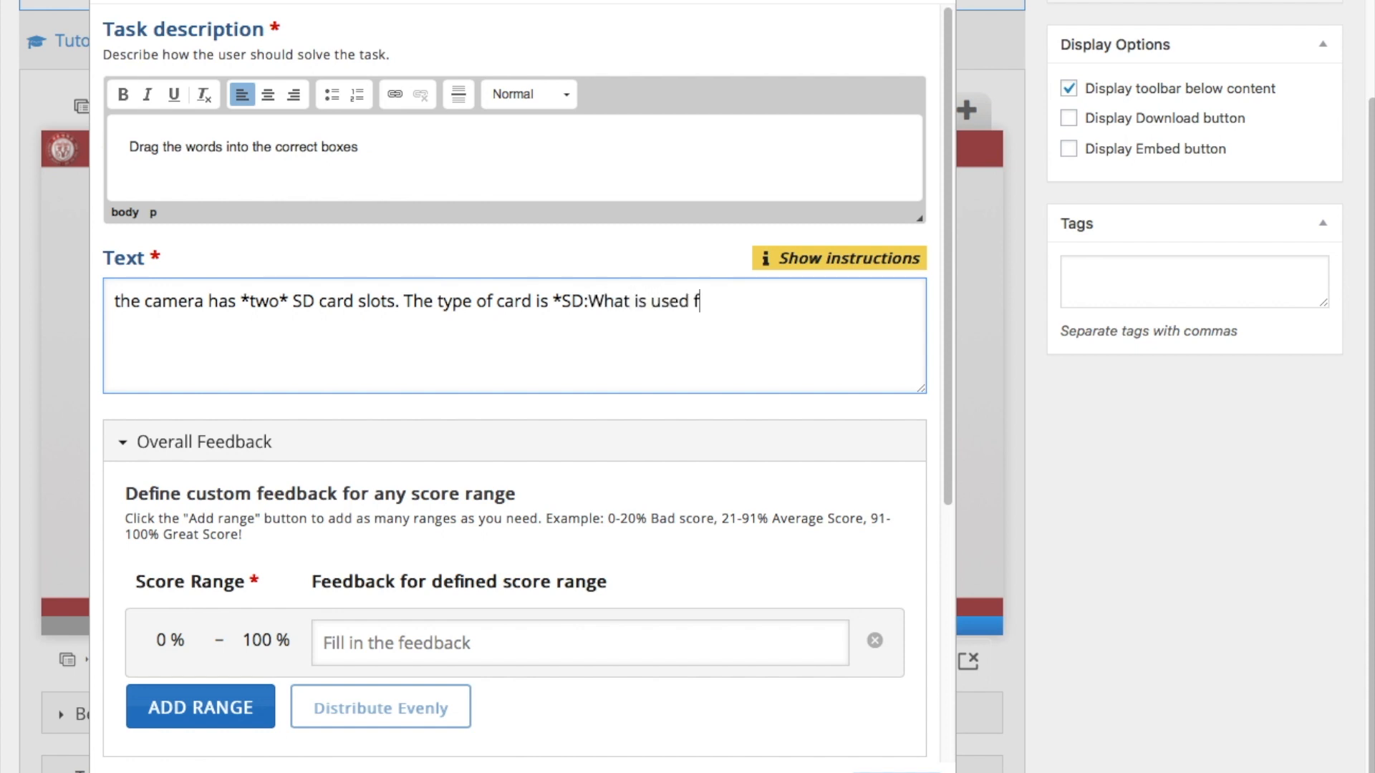
type("or photography=")
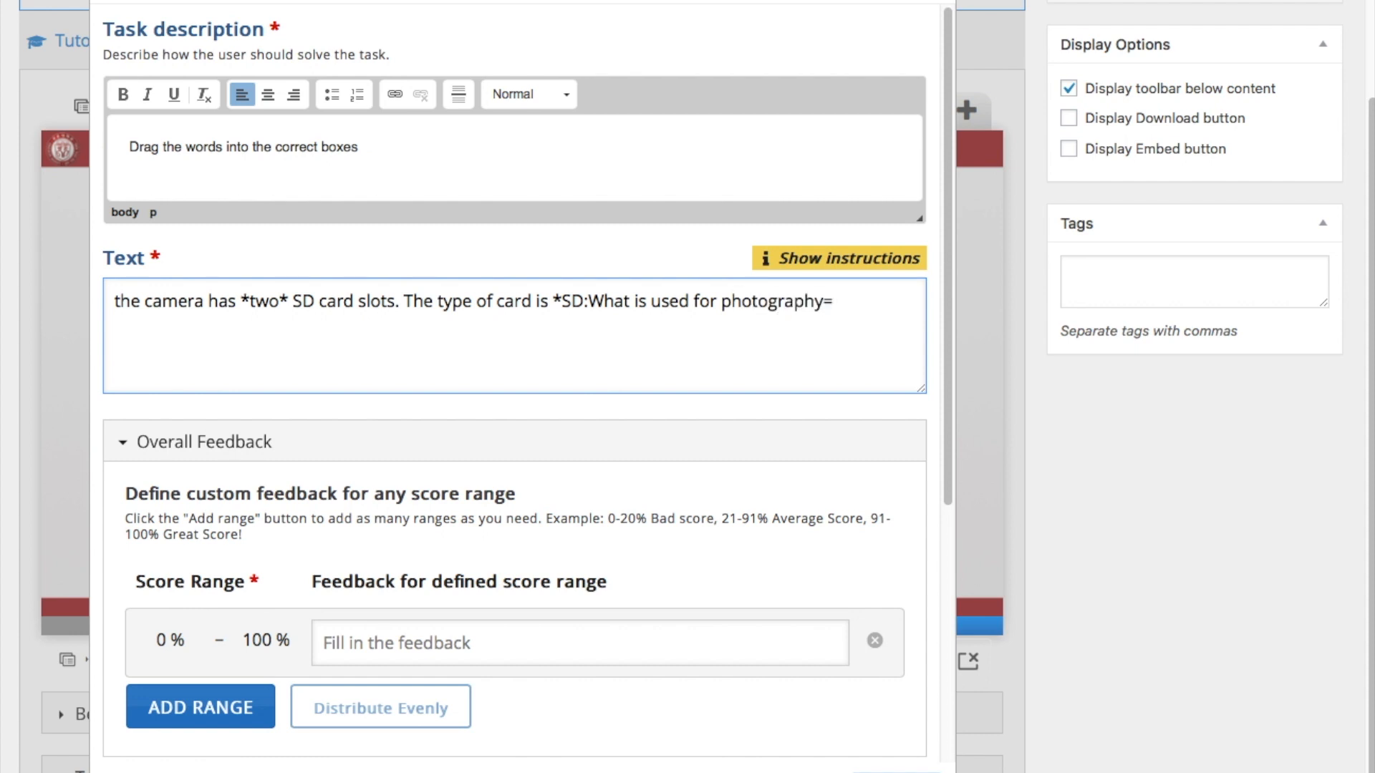
key("BackSpace")
type("?*")
Review the instructions for marking up droppable words, and place the finished question on the slide.
left_click(812, 259)
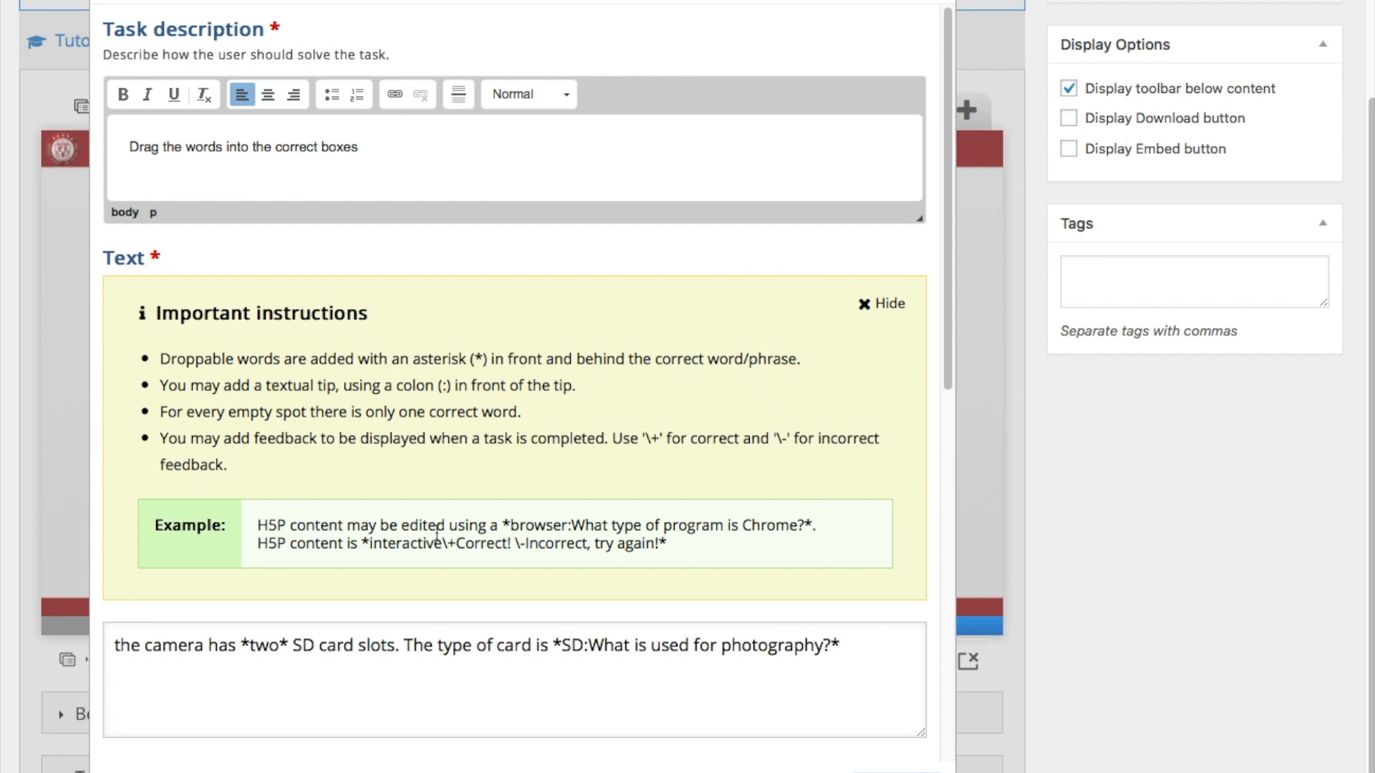
left_click(886, 305)
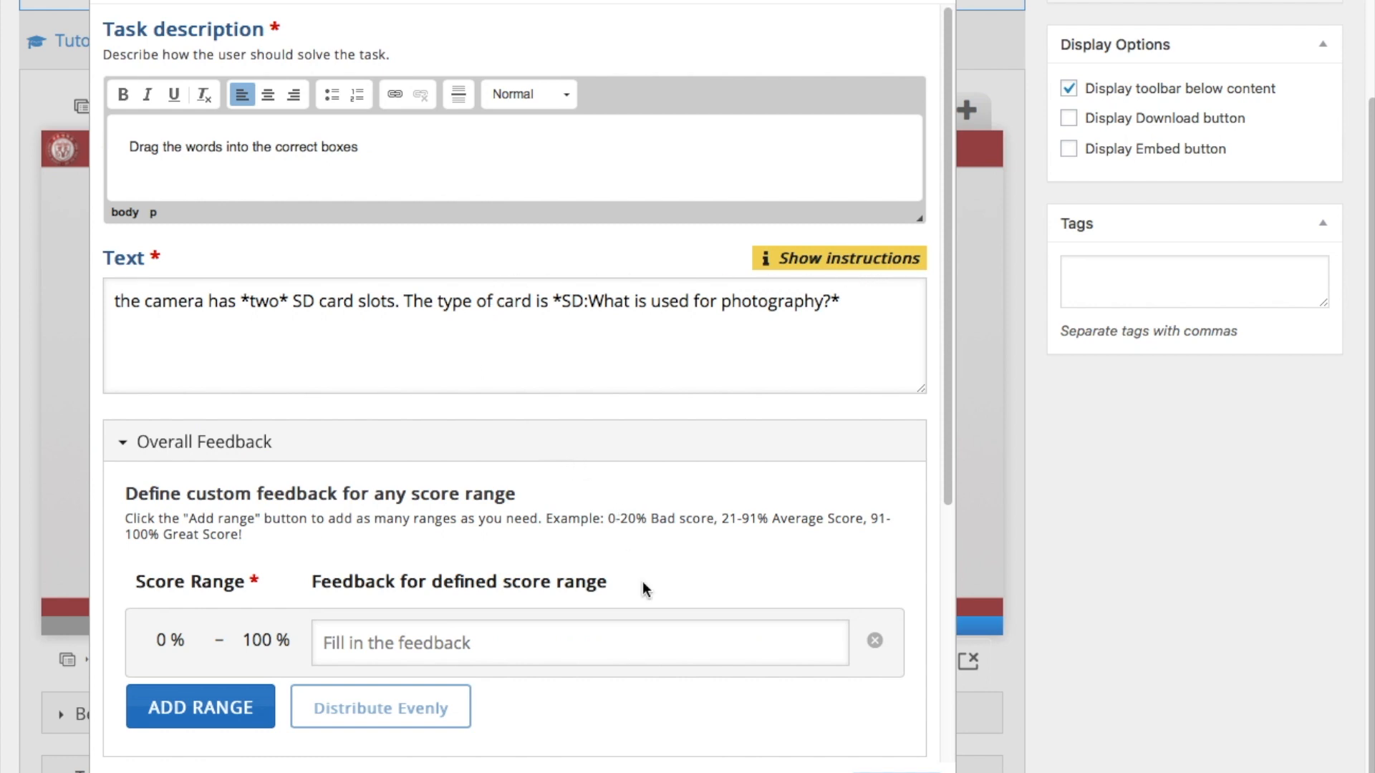
left_click(896, 772)
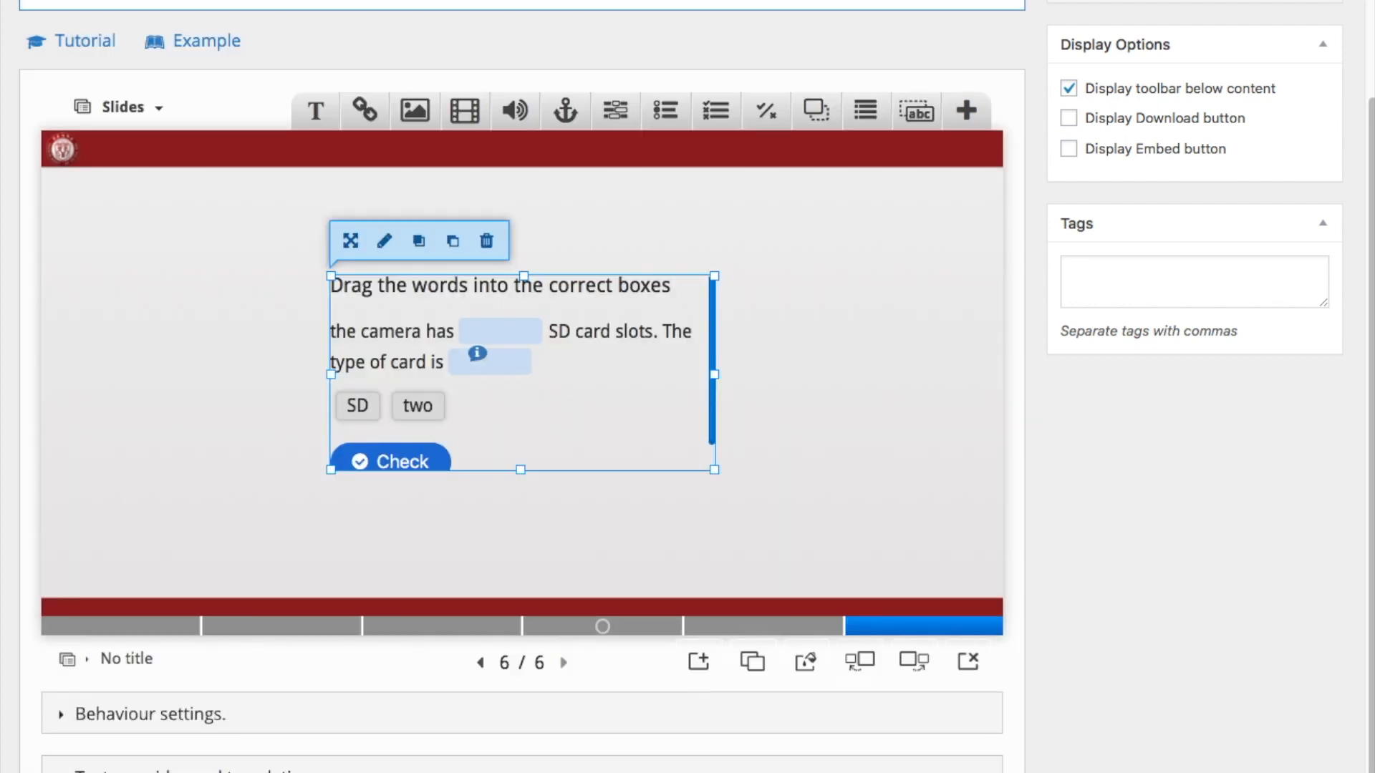
Enlarge the Drag the Words box until the whole text and Check button fit, and centre it on the slide.
left_click_drag(713, 472, 995, 496)
left_click_drag(739, 360, 566, 344)
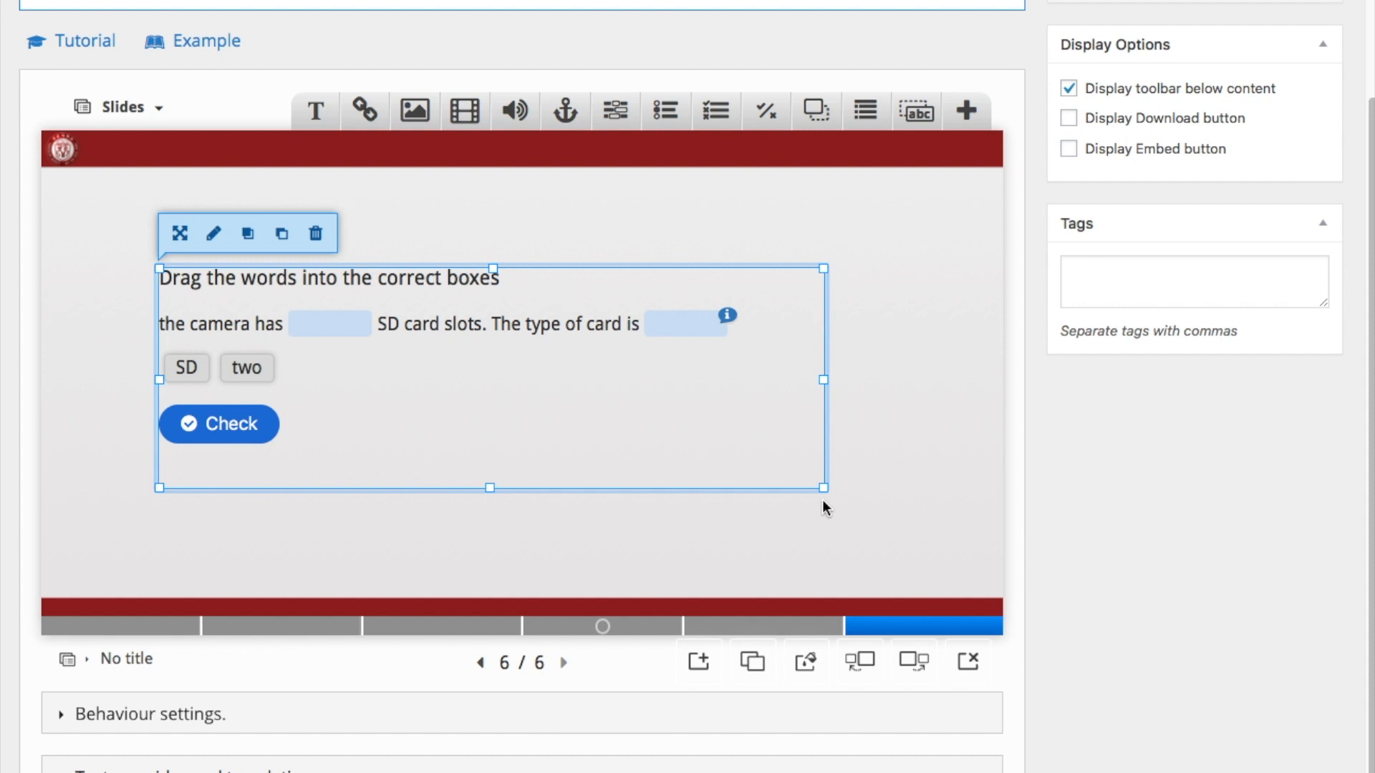
left_click_drag(824, 487, 930, 520)
left_click_drag(628, 388, 608, 384)
left_click(615, 560)
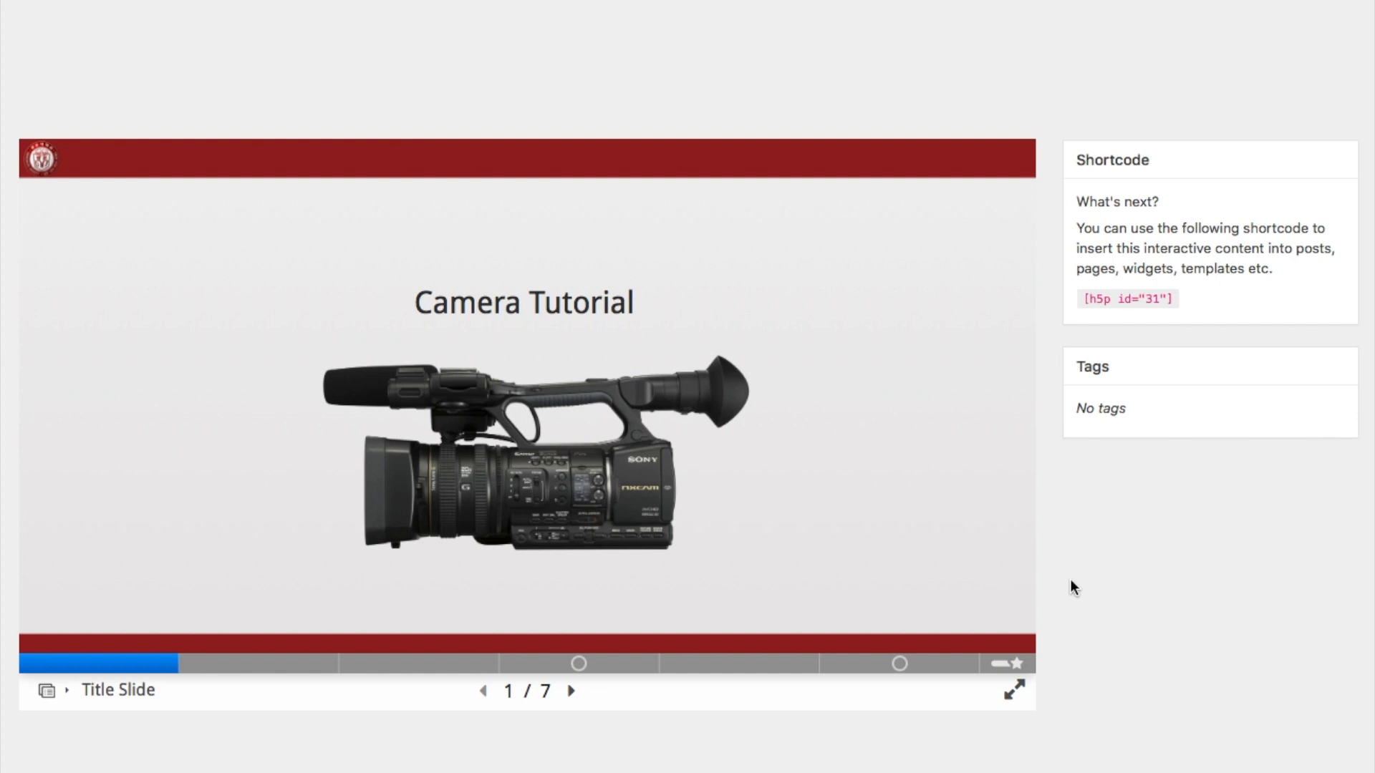
Look back through the SD card slides to the Battery Question, then answer it with "three" and check the answer.
left_click(842, 664)
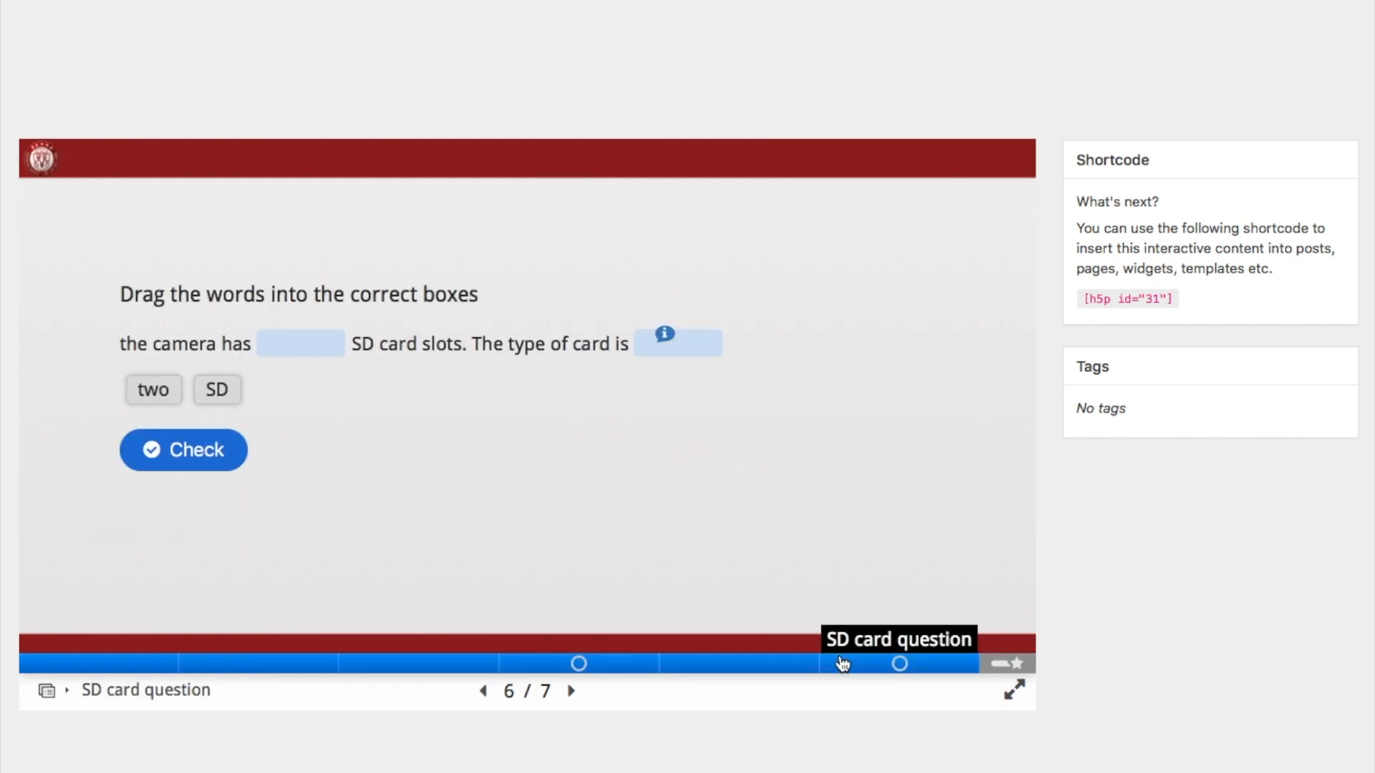
left_click(787, 664)
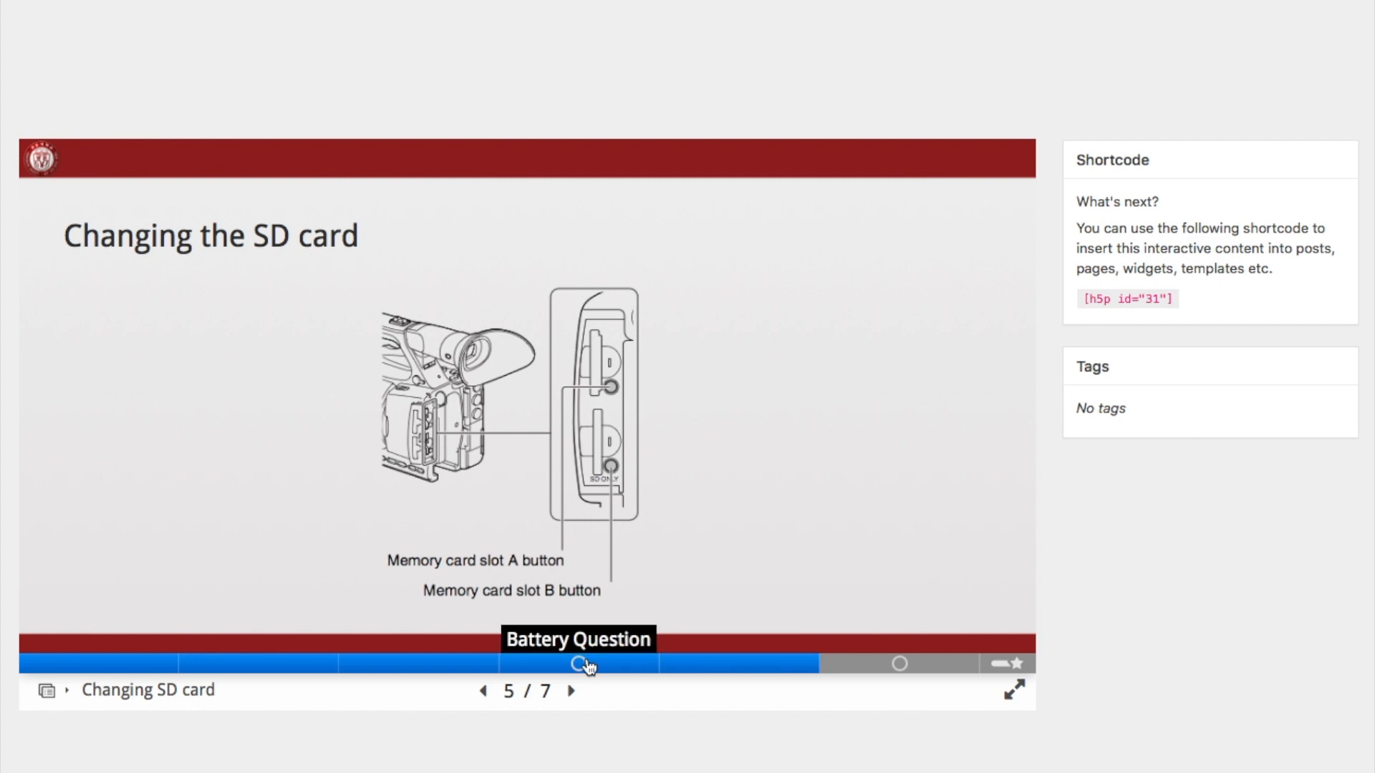
left_click(587, 665)
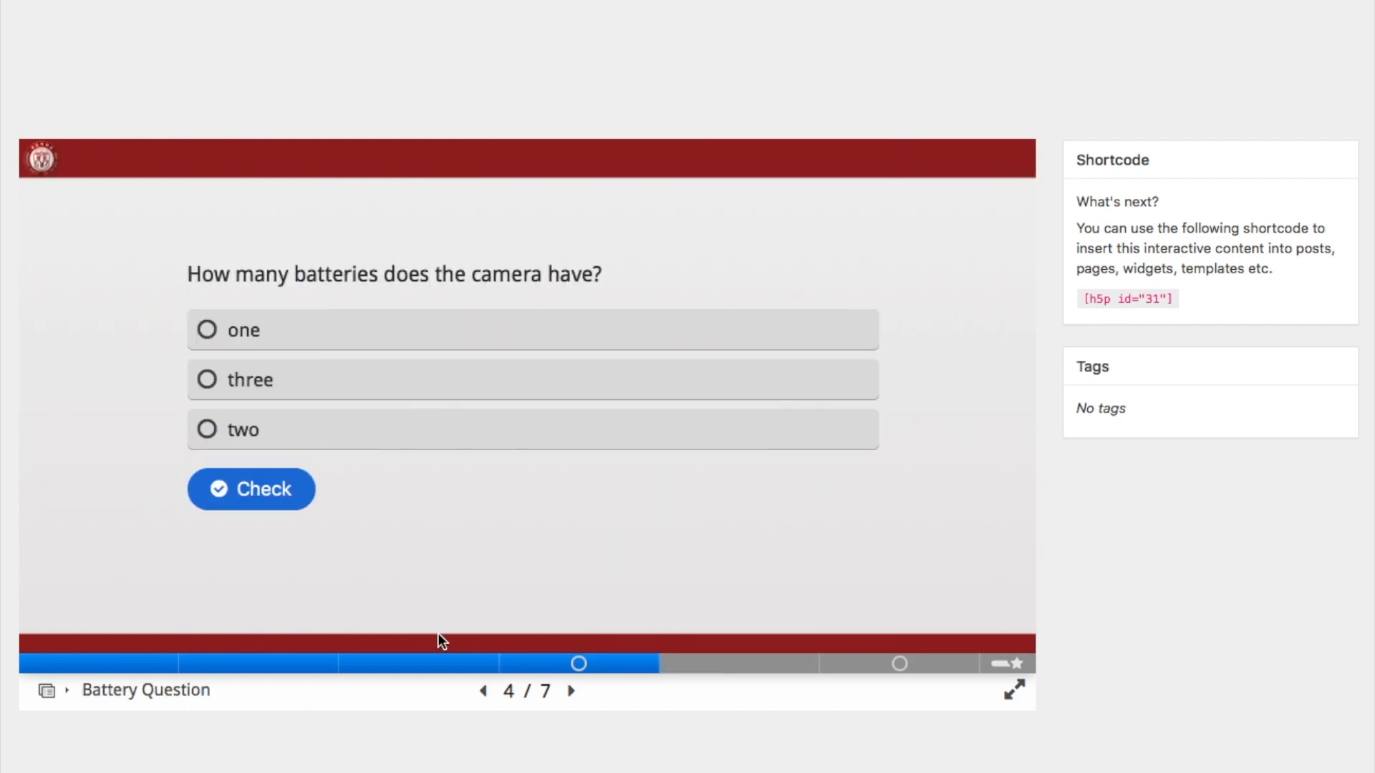
left_click(301, 385)
left_click(271, 484)
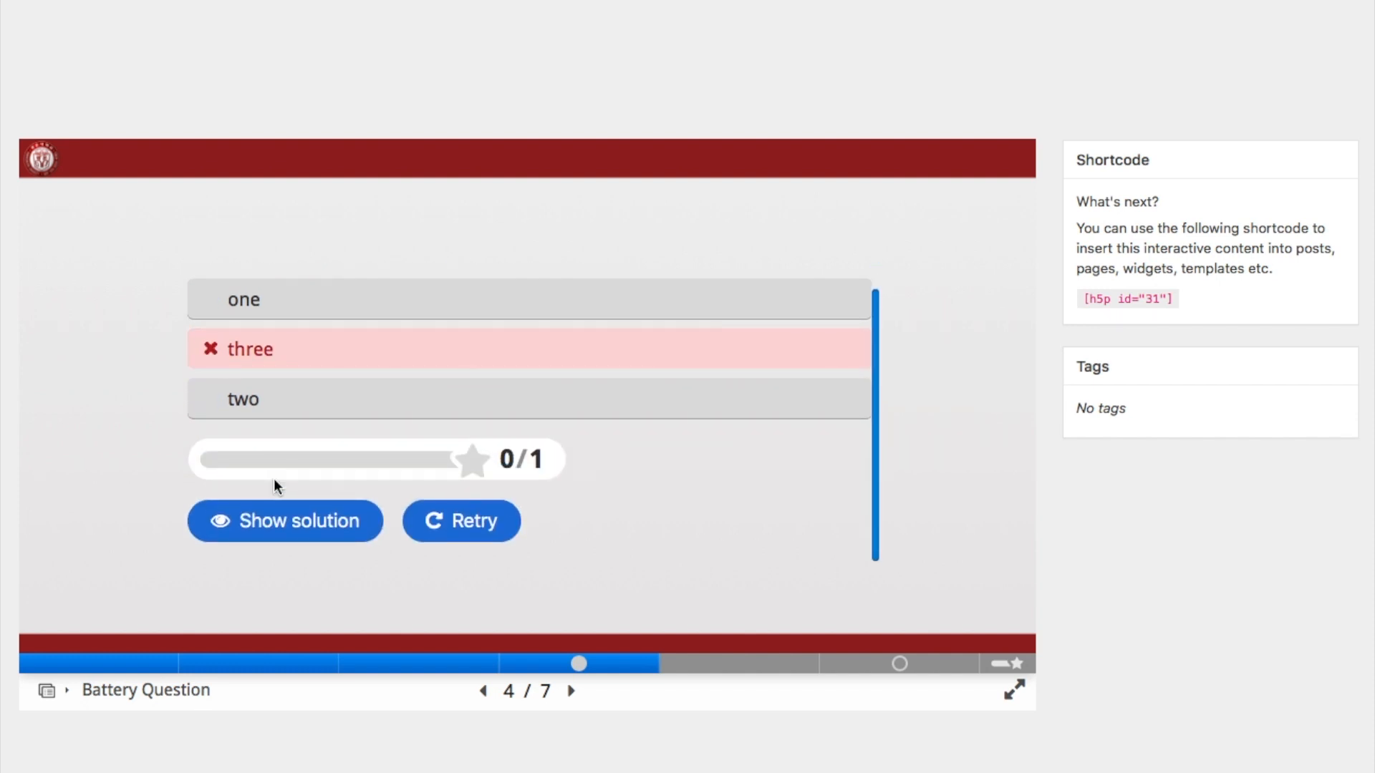
Retry the Battery Question with the answer "one" and check it.
left_click(460, 519)
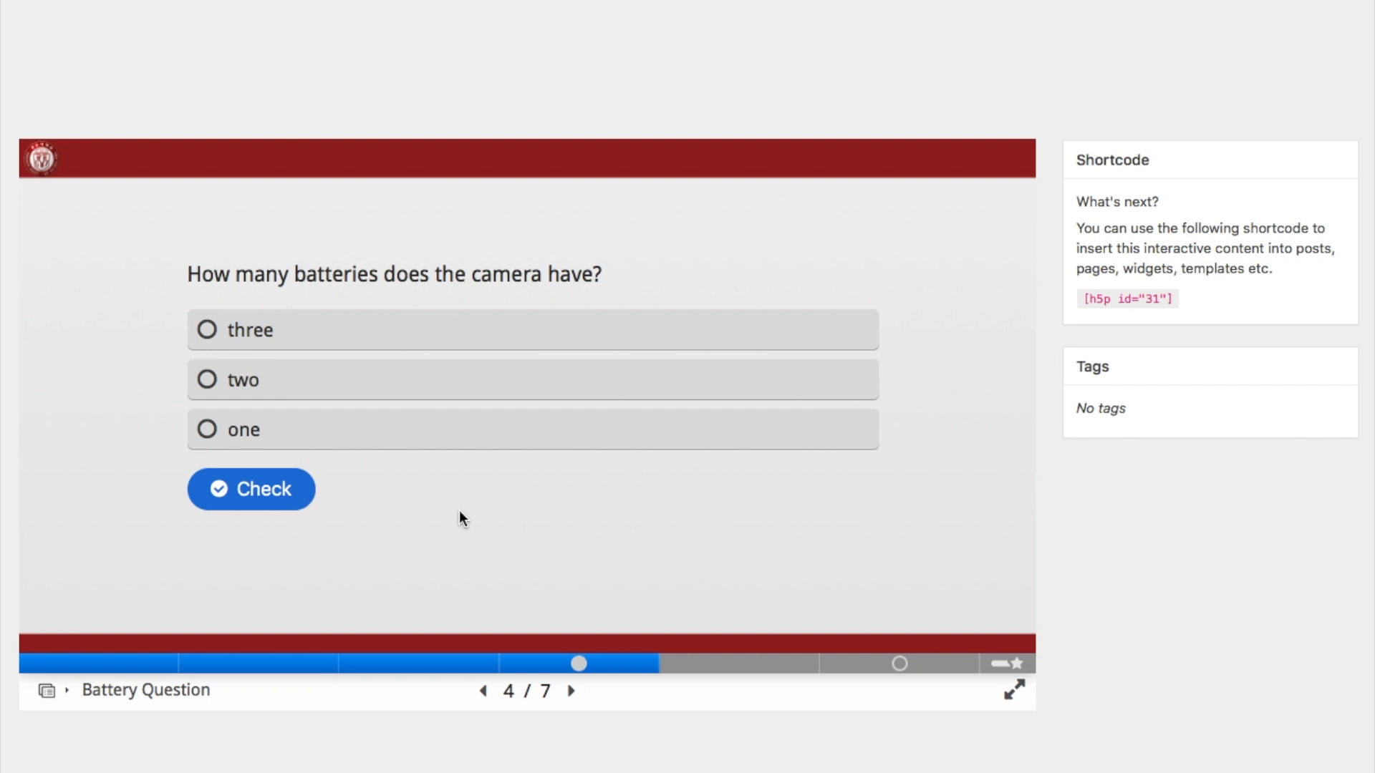
left_click(277, 435)
left_click(264, 488)
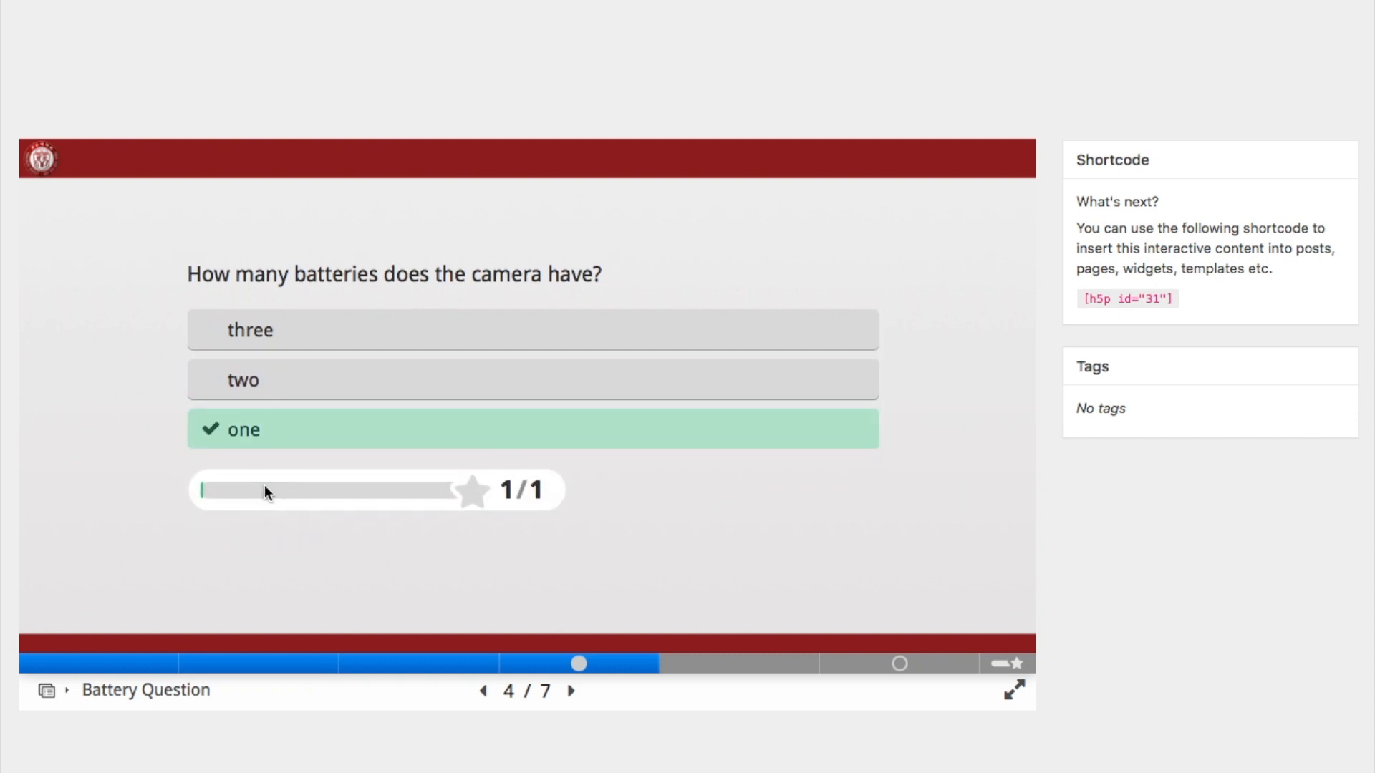
Test the SD card question by filling the blanks with "two" and "SD", reading the hint, and checking the answers.
left_click(571, 692)
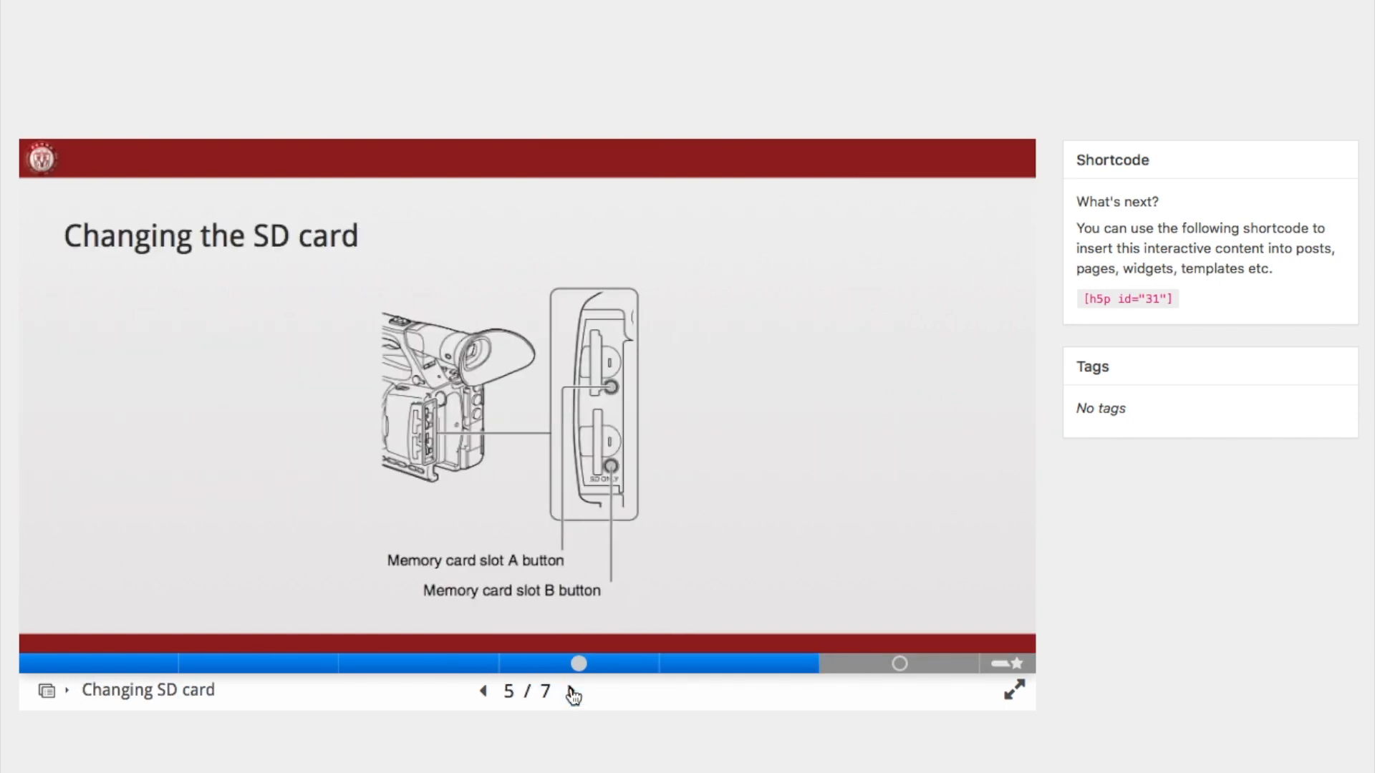
left_click(571, 692)
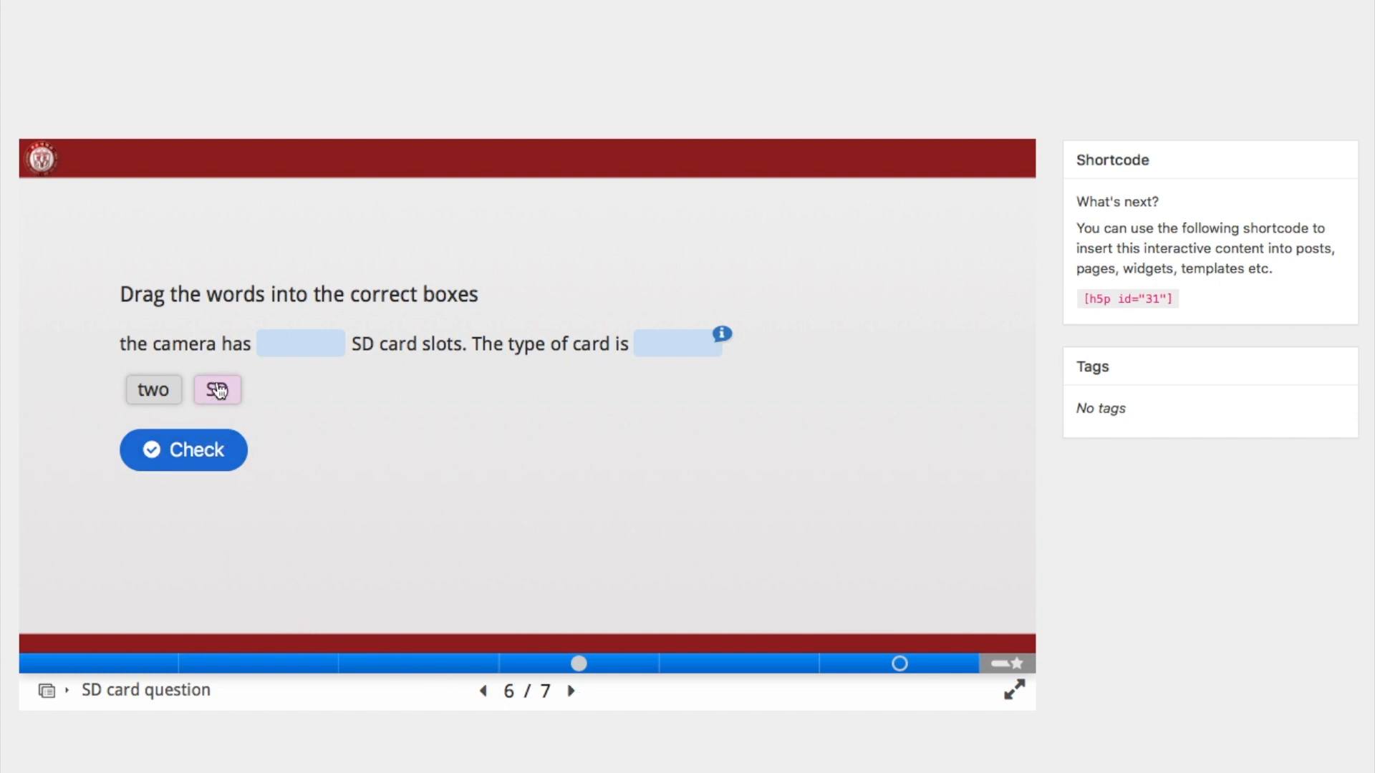
left_click_drag(217, 390, 301, 343)
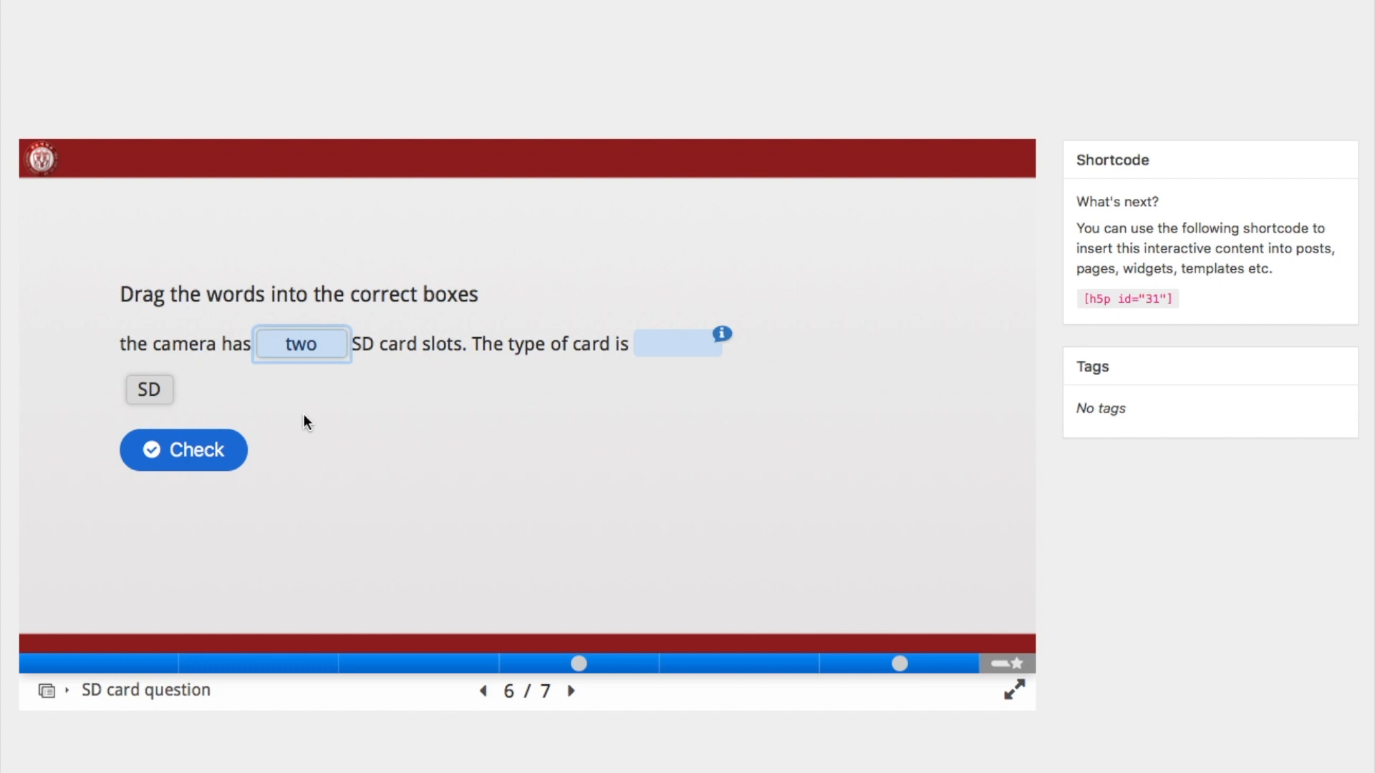
left_click(722, 334)
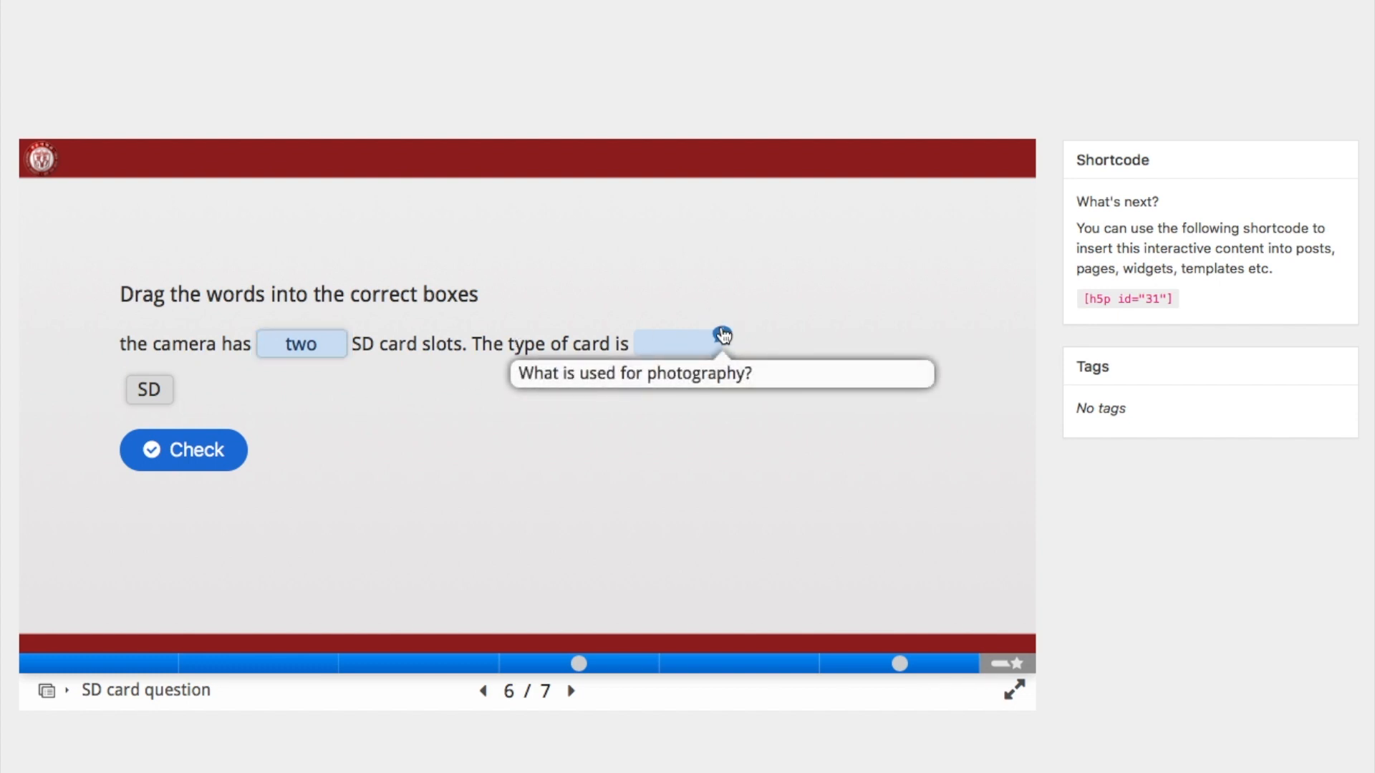
left_click(723, 335)
left_click_drag(148, 391, 670, 335)
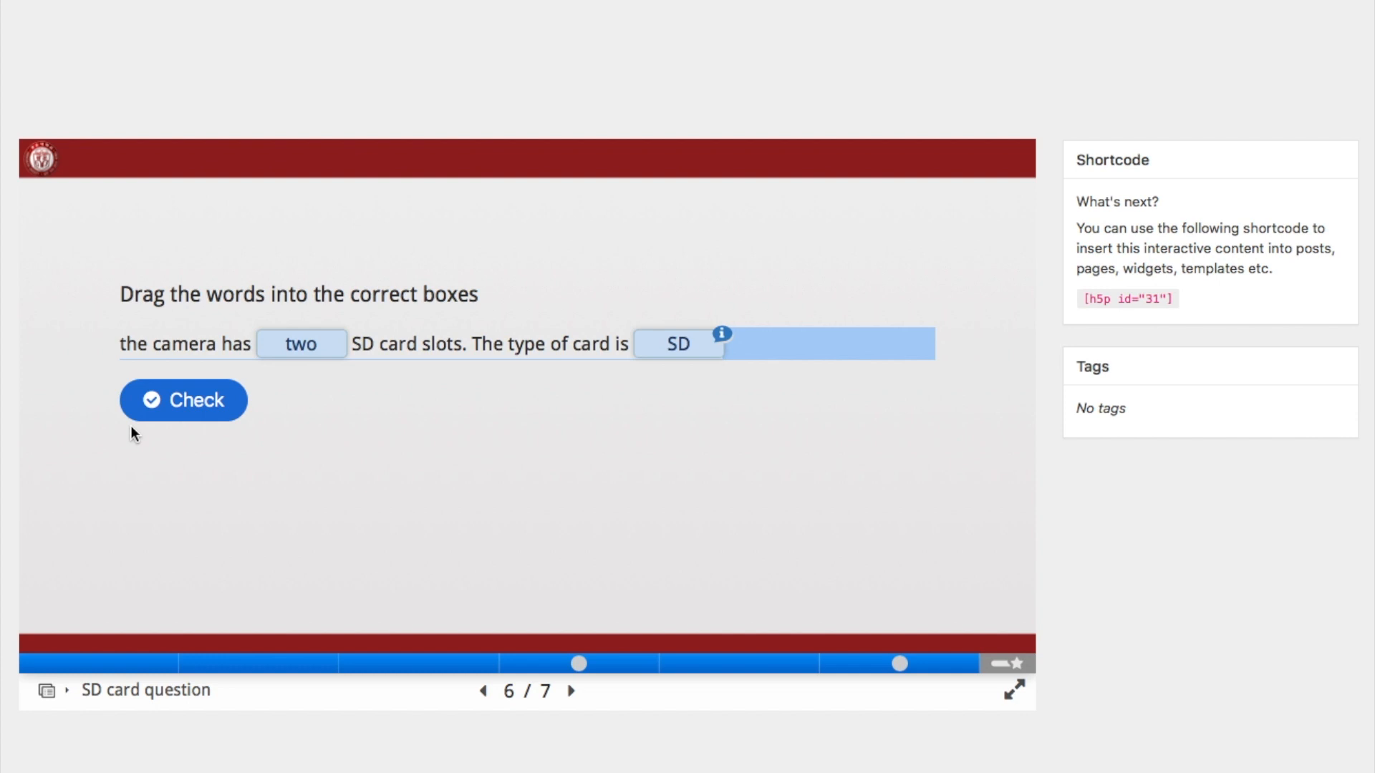
left_click(215, 396)
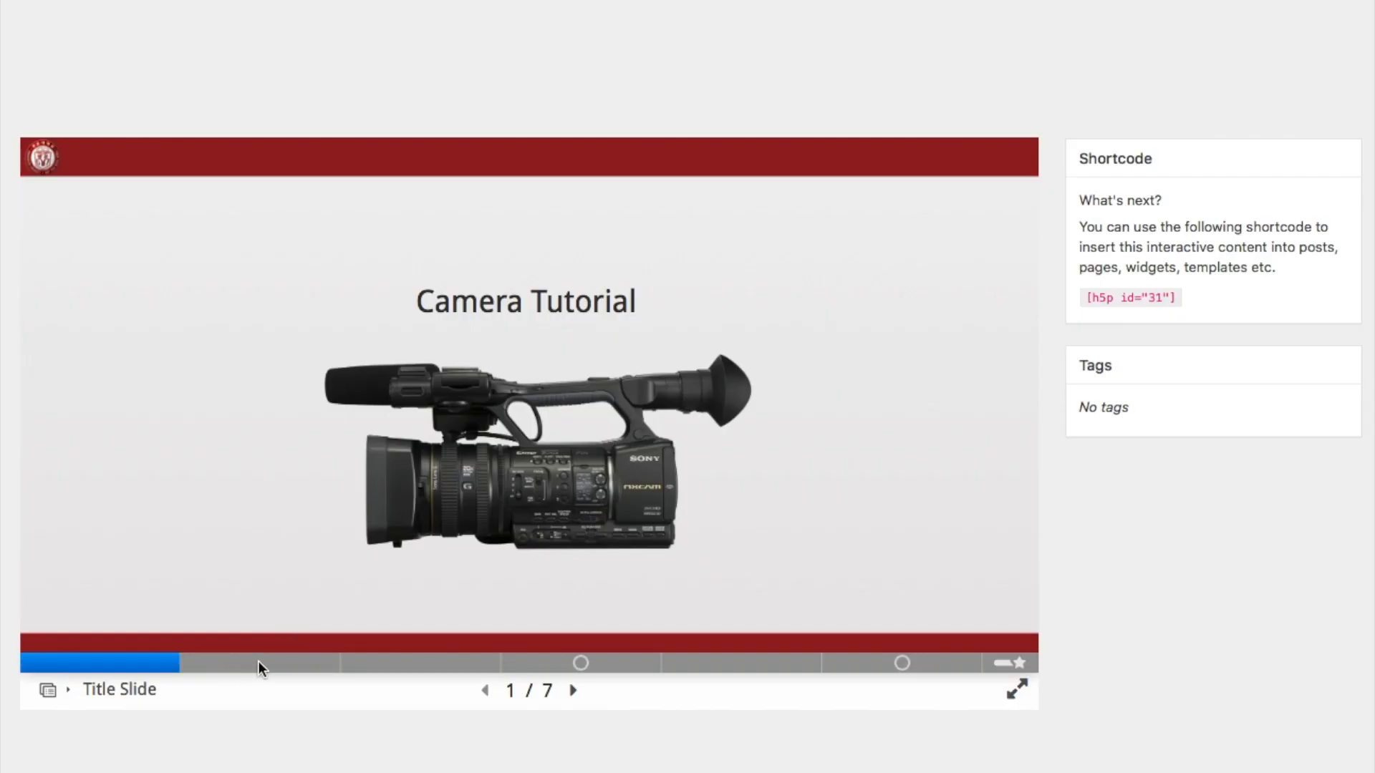
left_click(281, 665)
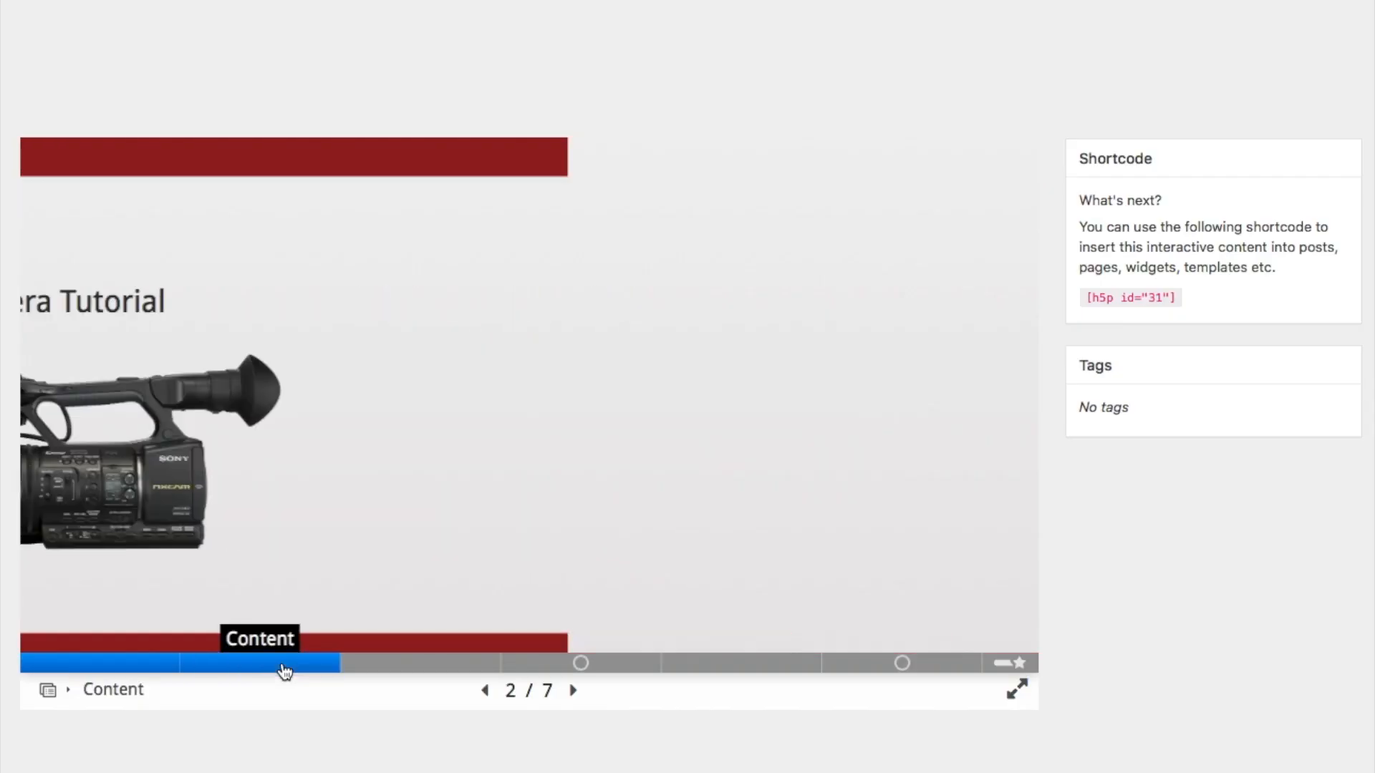
left_click(125, 661)
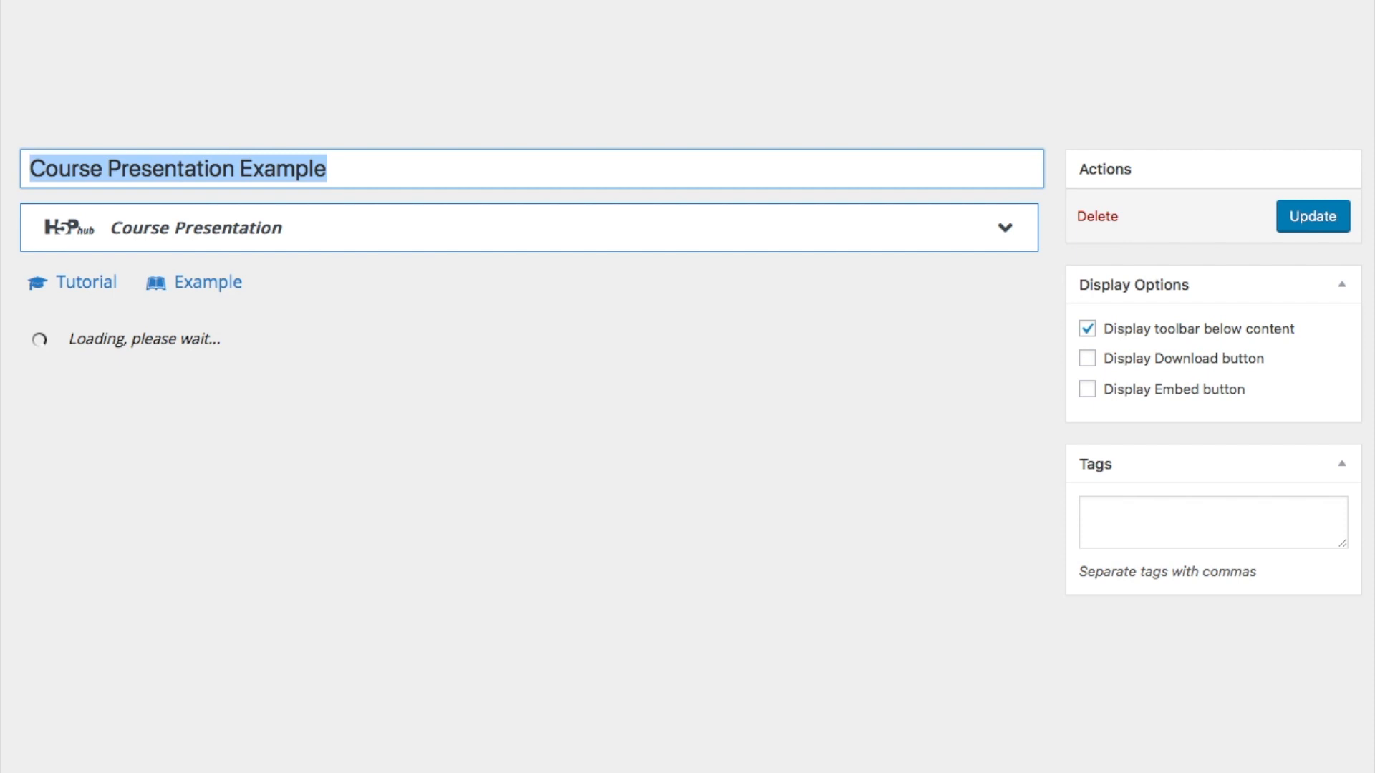
scroll(445, 222, "down", 2)
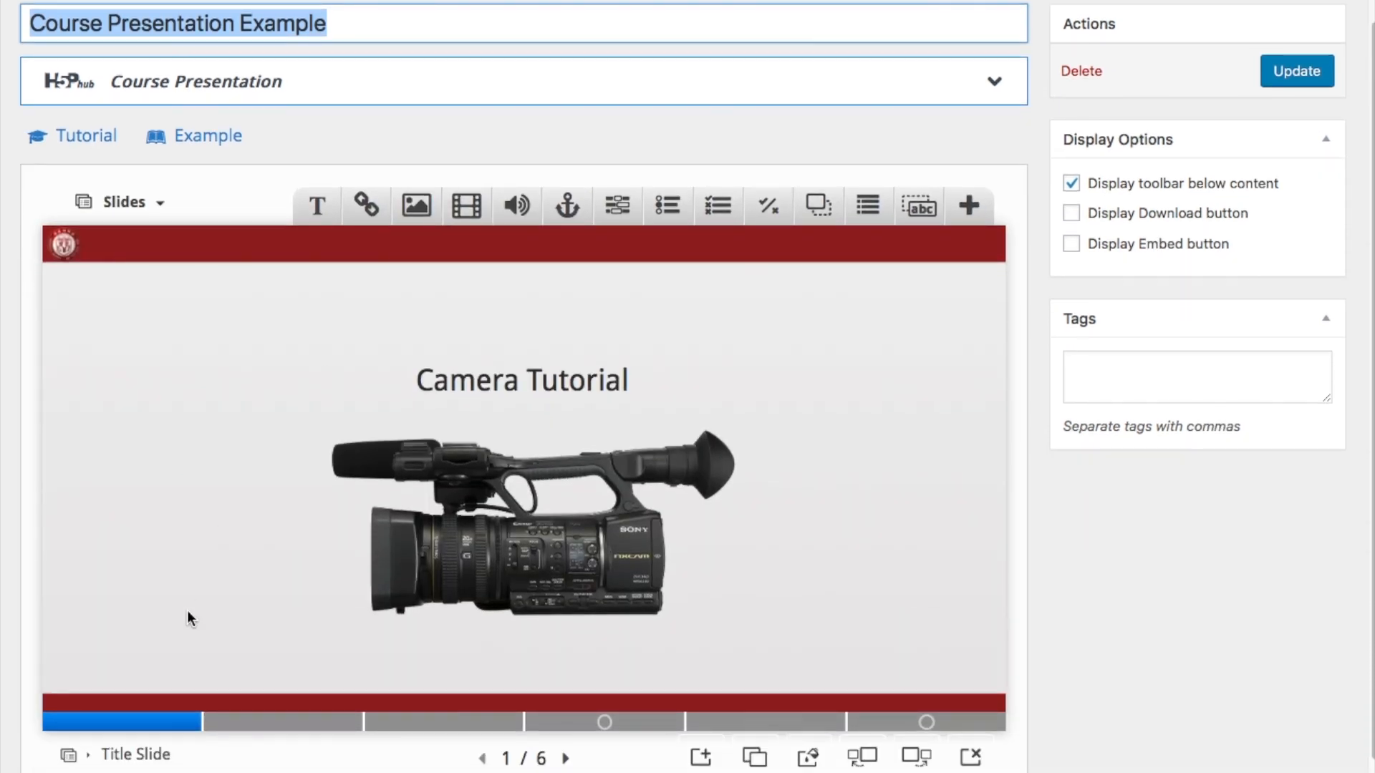
left_click(263, 726)
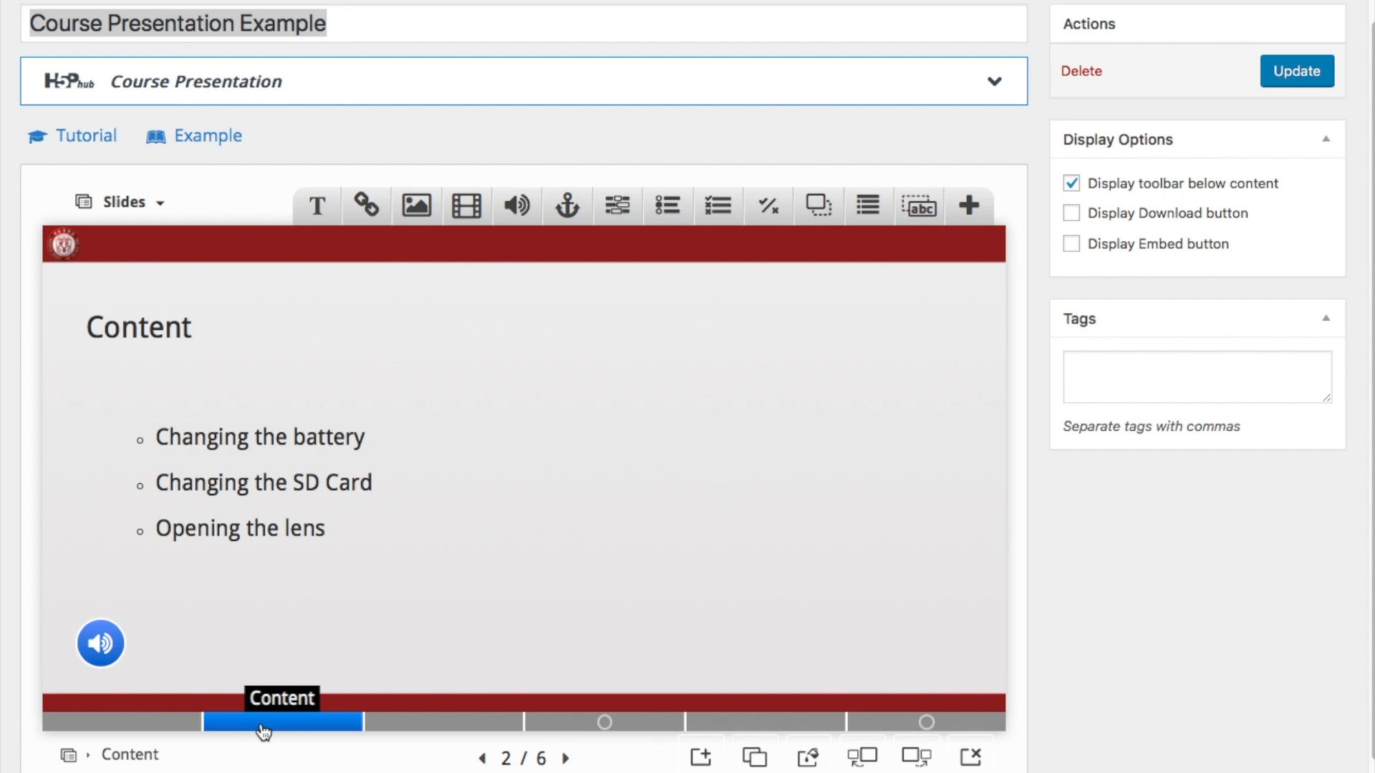
left_click(137, 730)
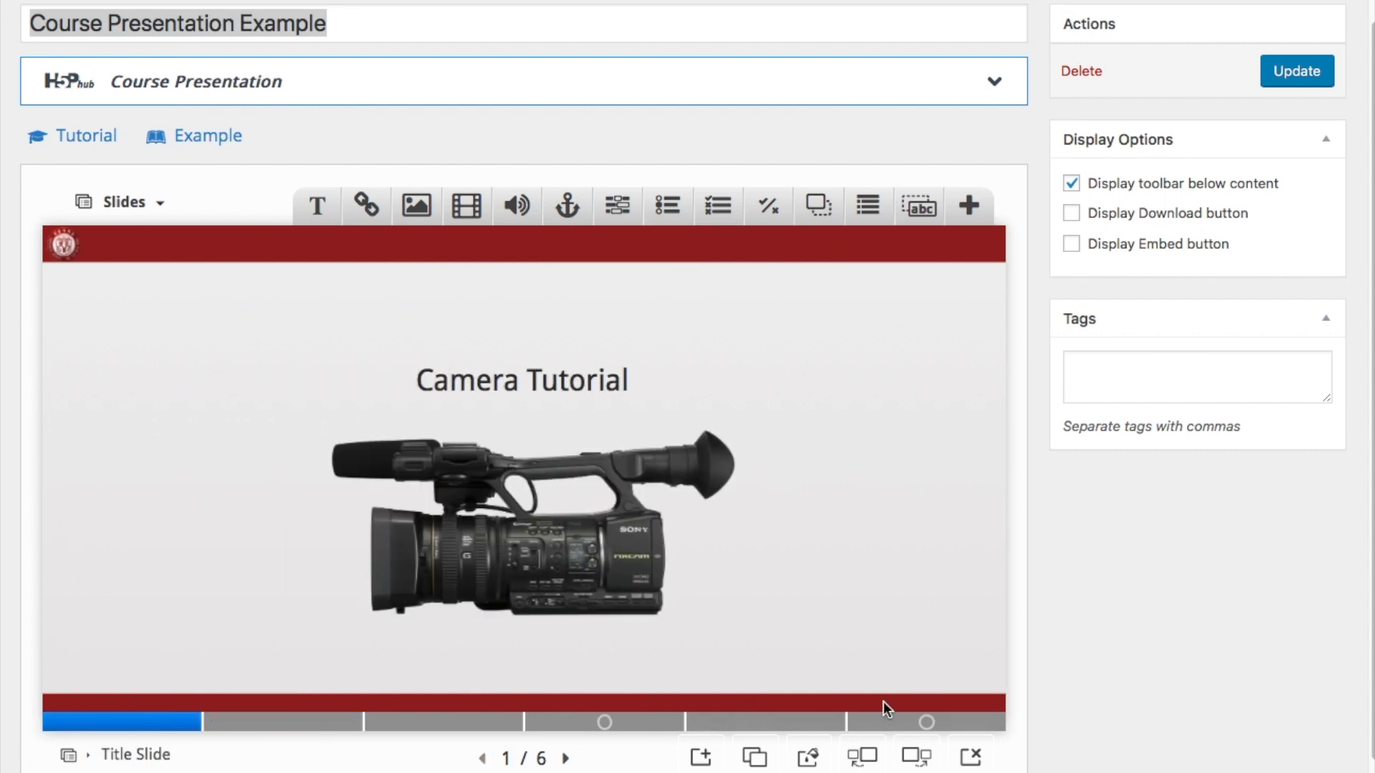
Add a new slide after the SD card question and enter "Opening the lens" as its title.
left_click(889, 730)
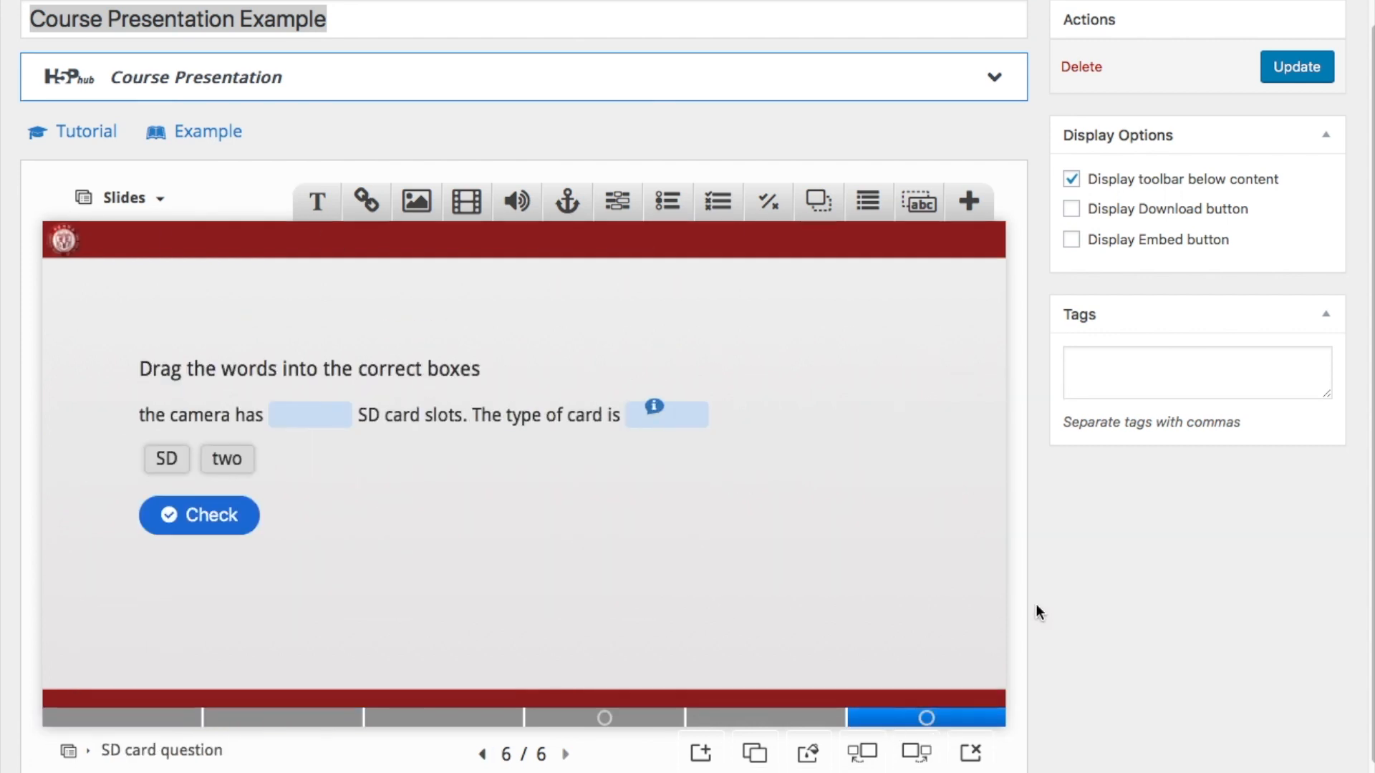
scroll(1035, 603, "down", 1)
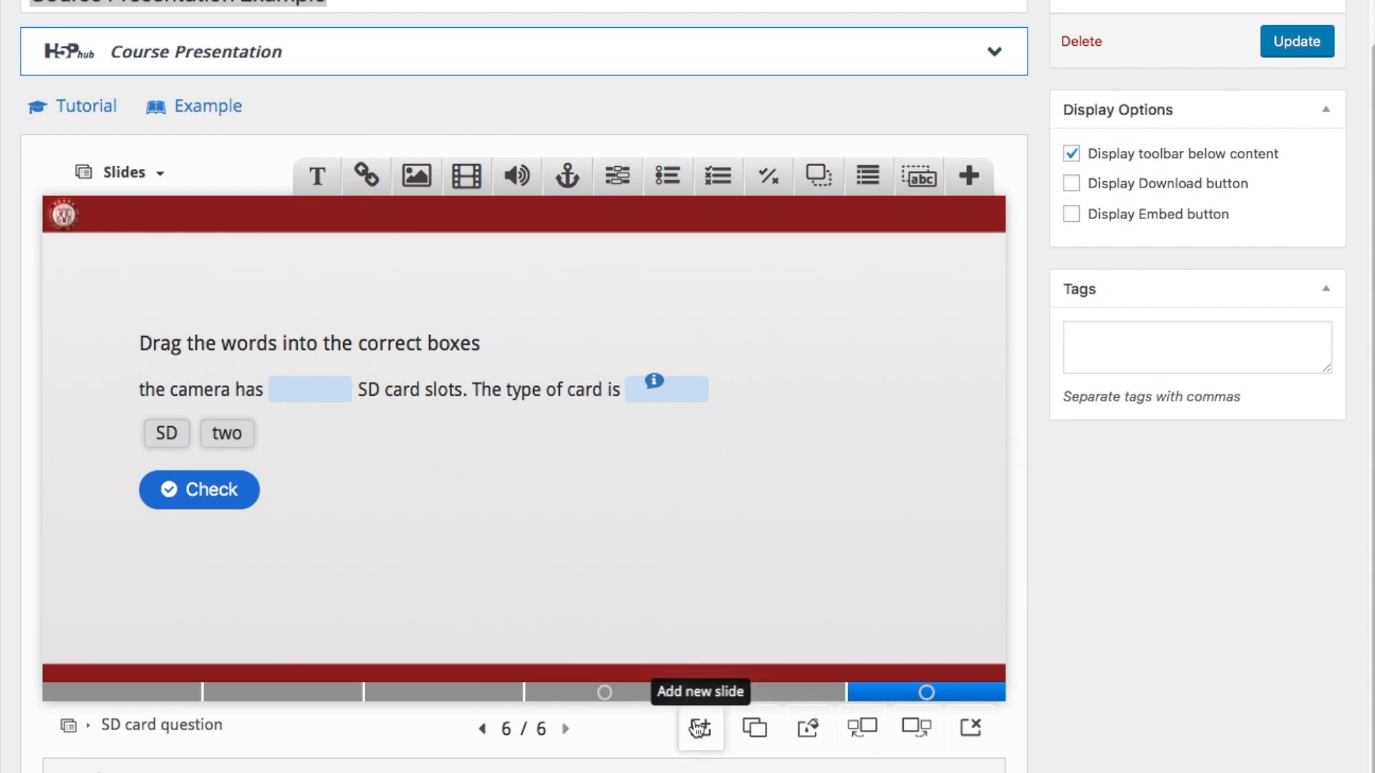
left_click(701, 730)
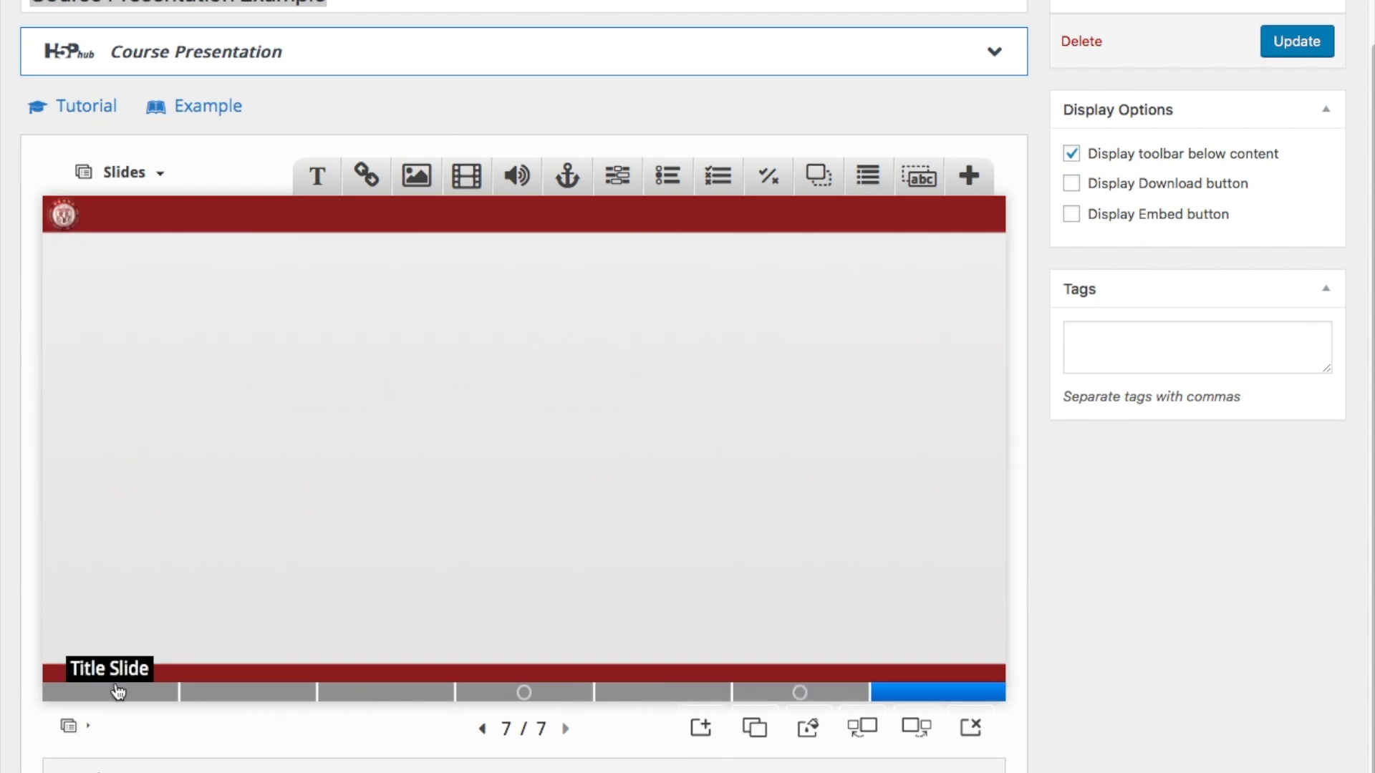
left_click(85, 726)
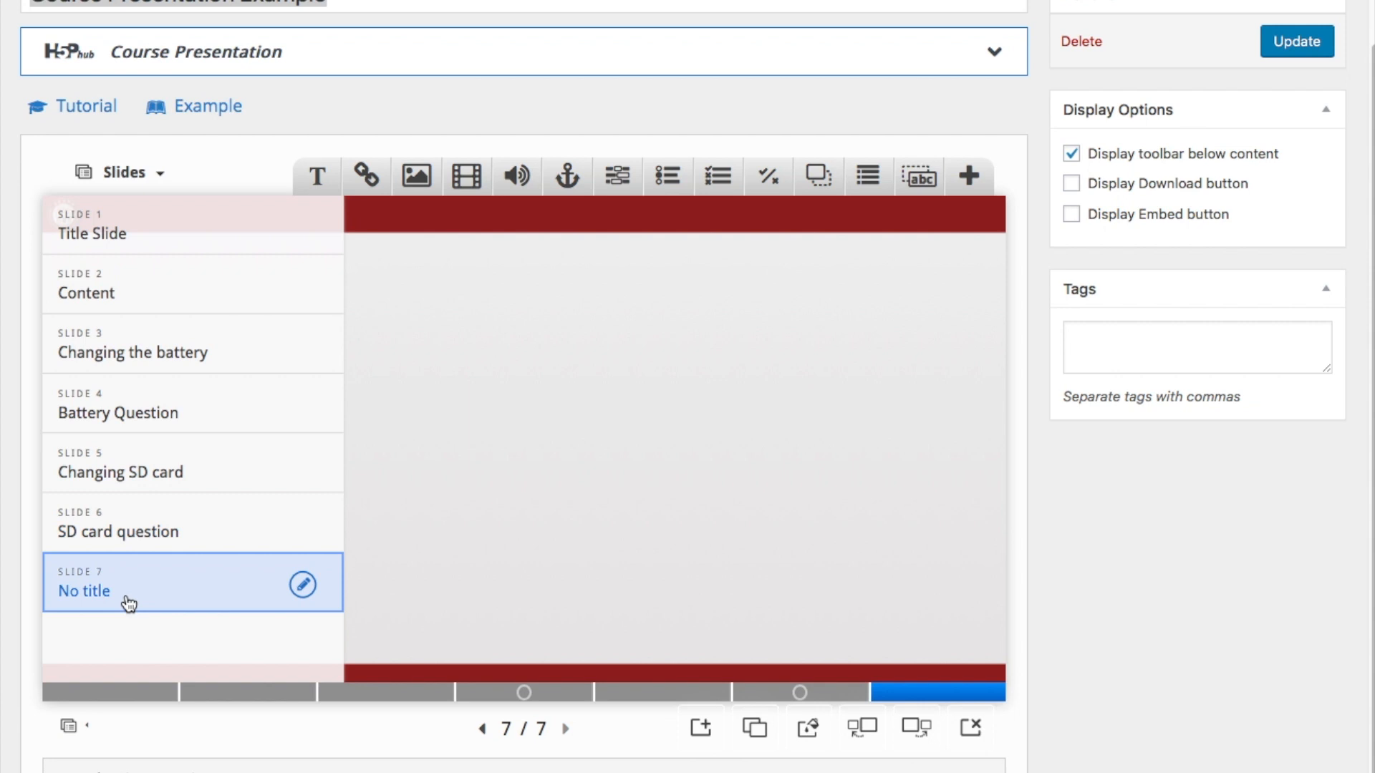
left_click(142, 600)
type("Opening the lens")
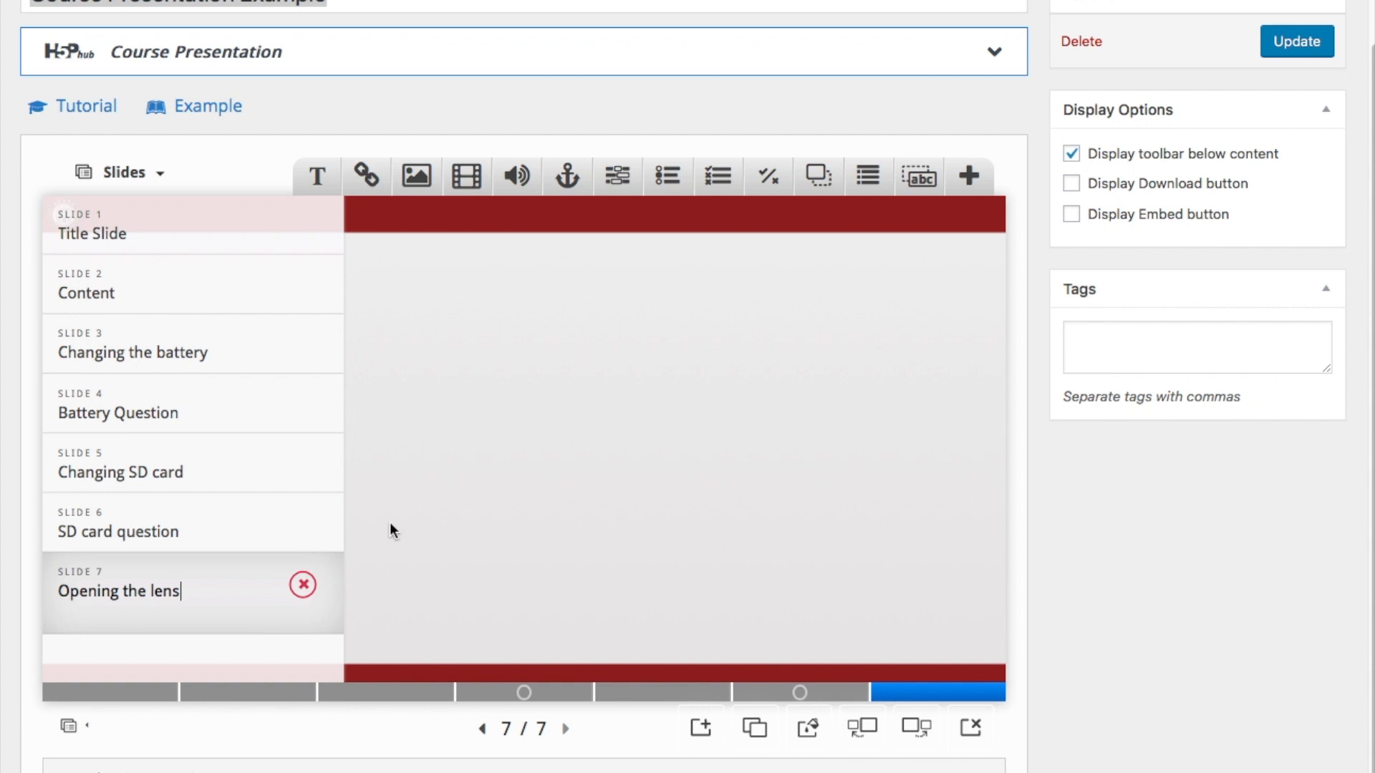
left_click(468, 539)
Add the text "Opening the lens" to slide 7 with a font size of 162.5%.
left_click(317, 176)
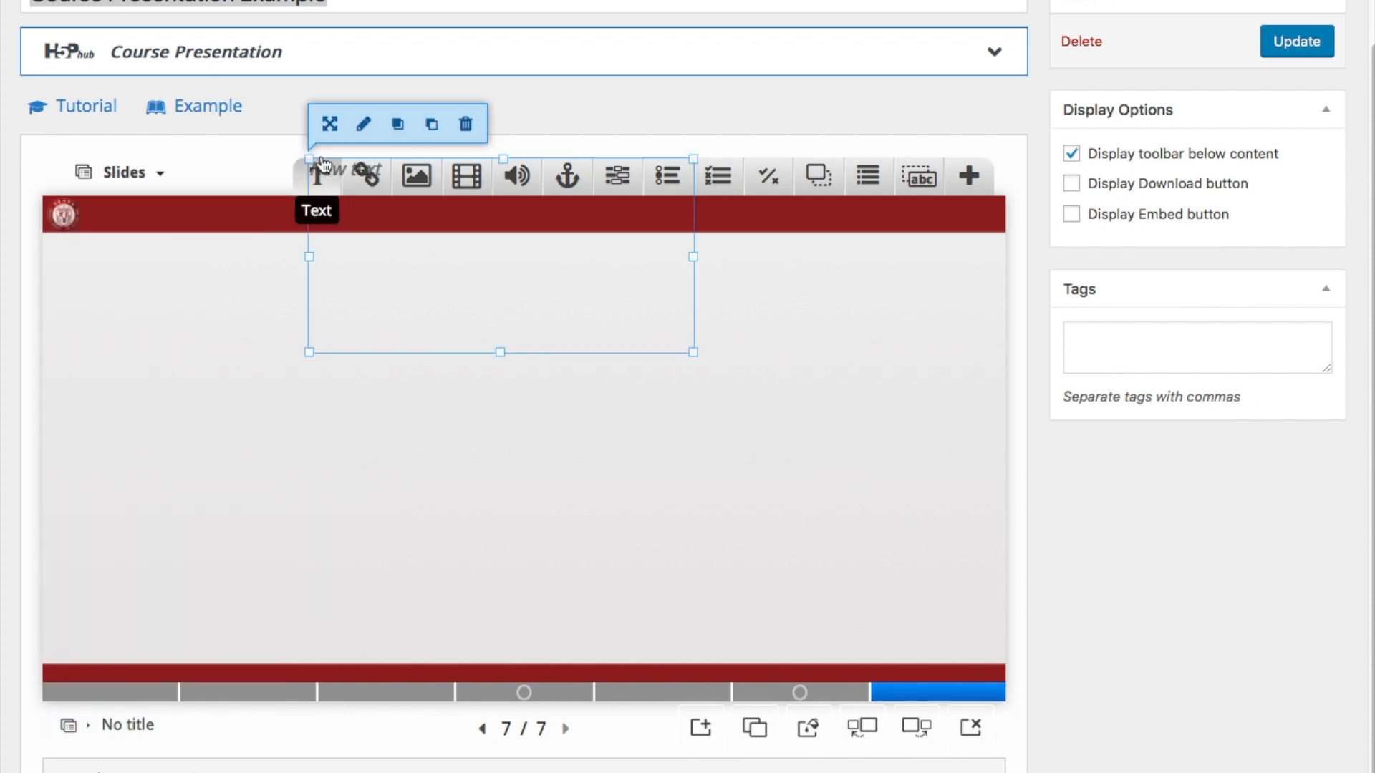
type("O")
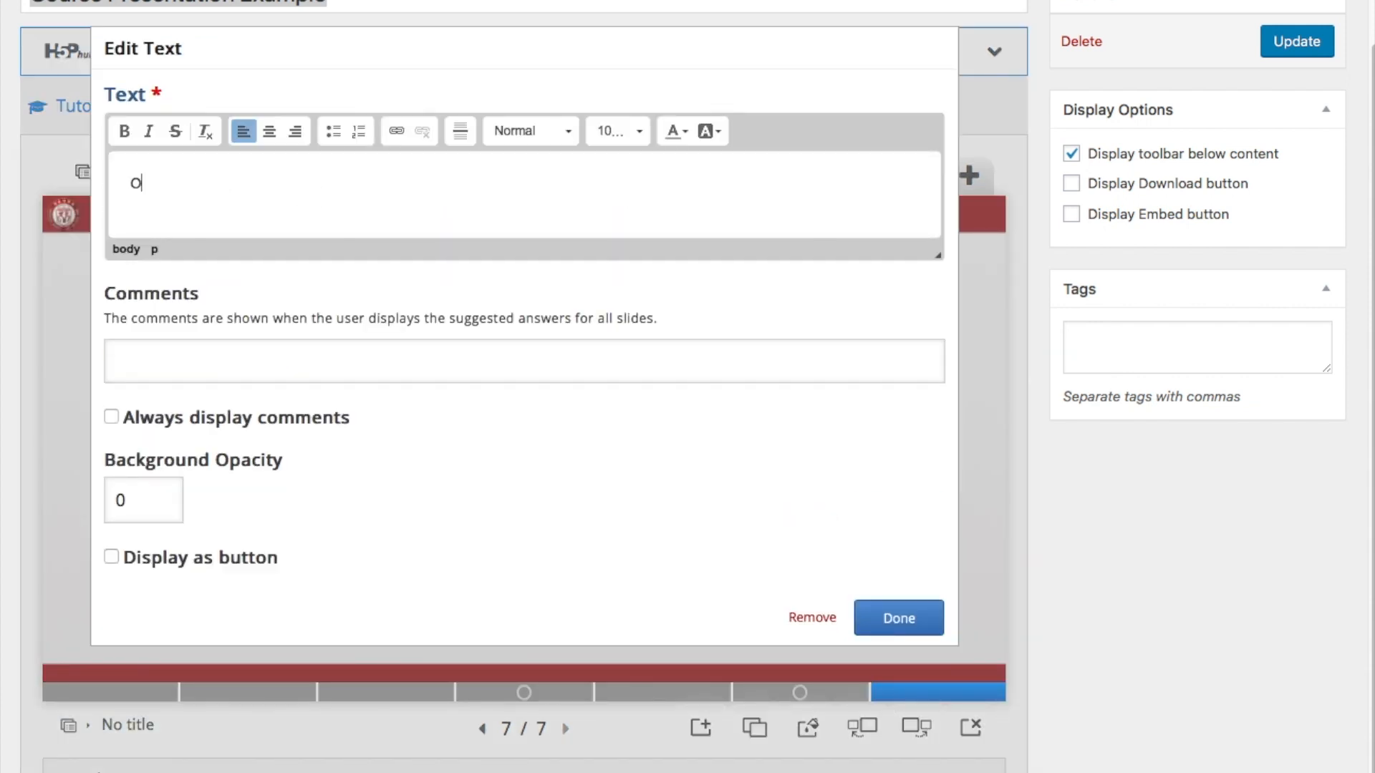
type("pening the lens")
triple_click(233, 185)
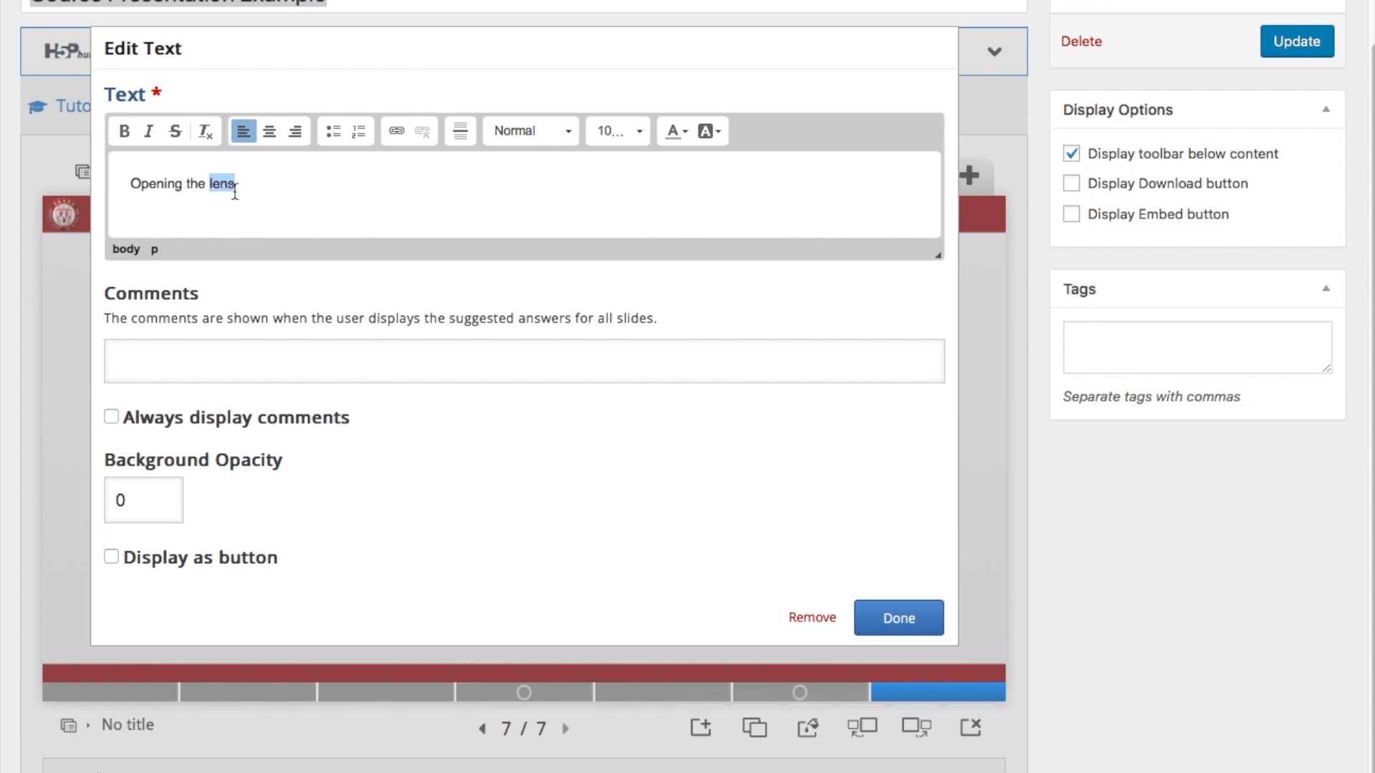
left_click(616, 131)
scroll(641, 268, "down", 10)
scroll(644, 251, "up", 3)
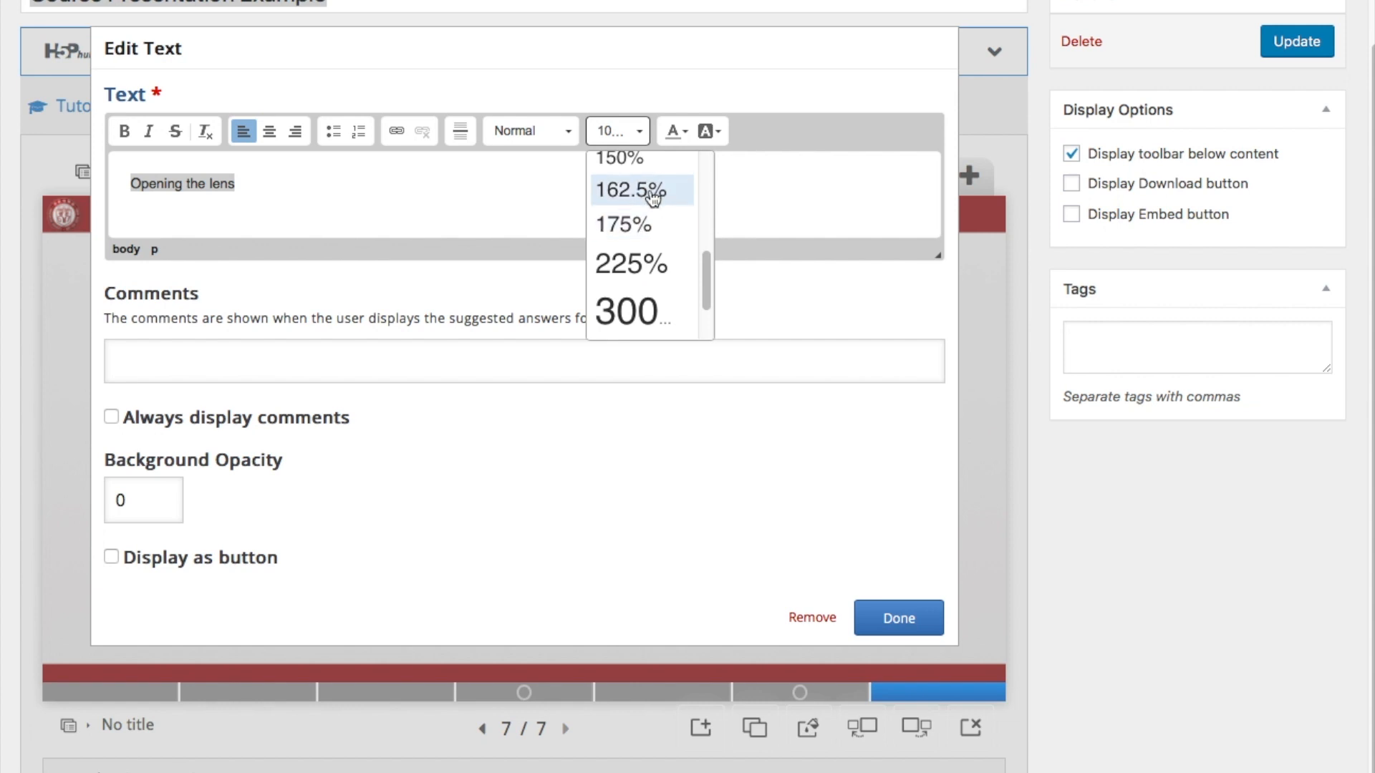
left_click(648, 190)
left_click(896, 617)
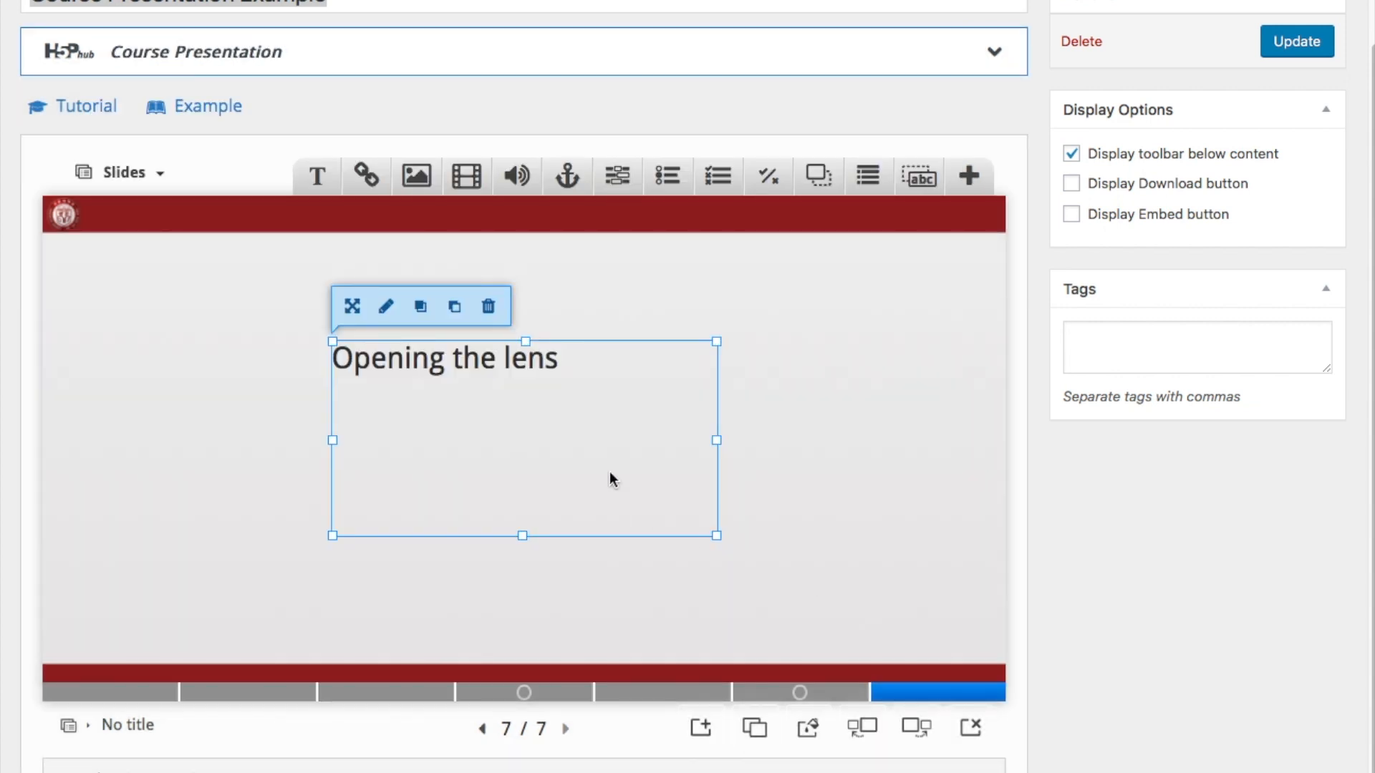
Shrink the heading's text box to about 260 × 100 and place it in the slide's upper-left area.
left_click_drag(510, 371, 262, 303)
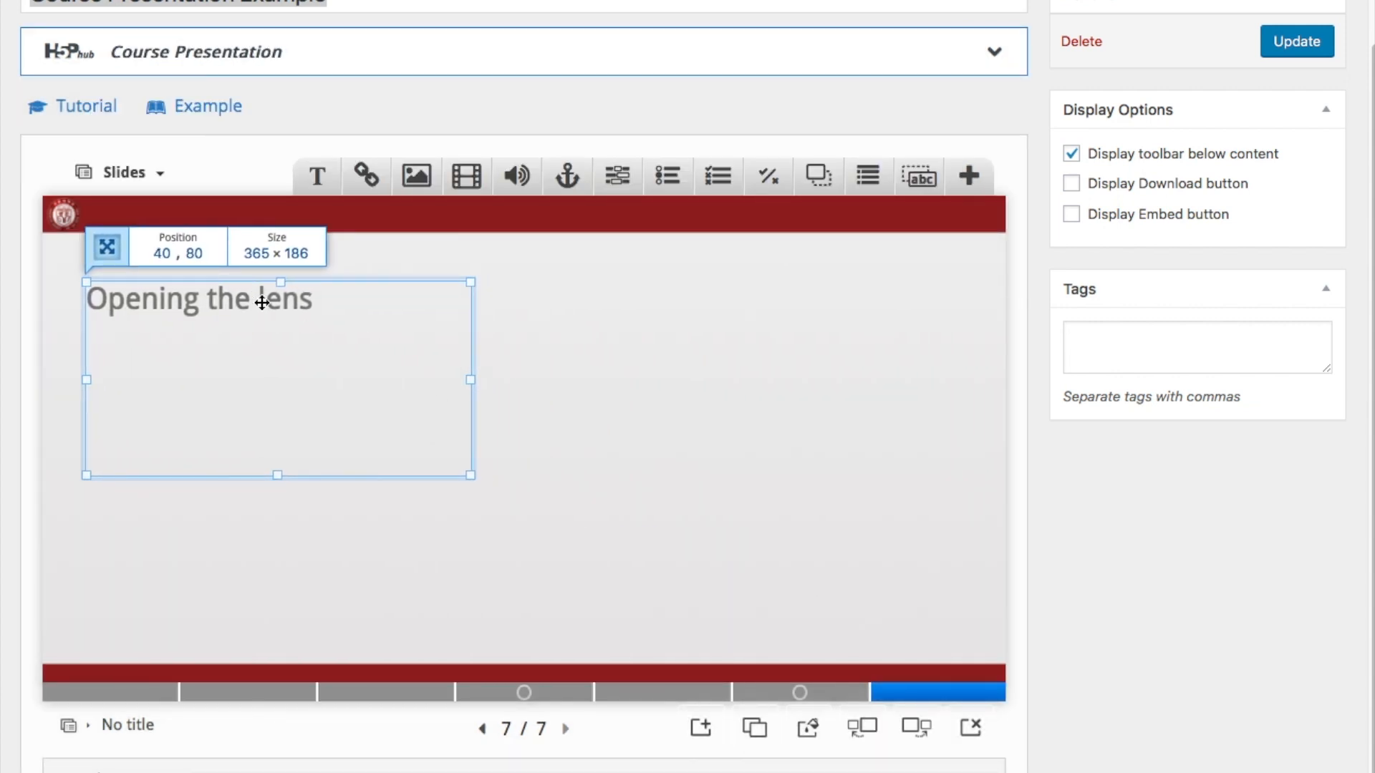
left_click_drag(470, 475, 363, 384)
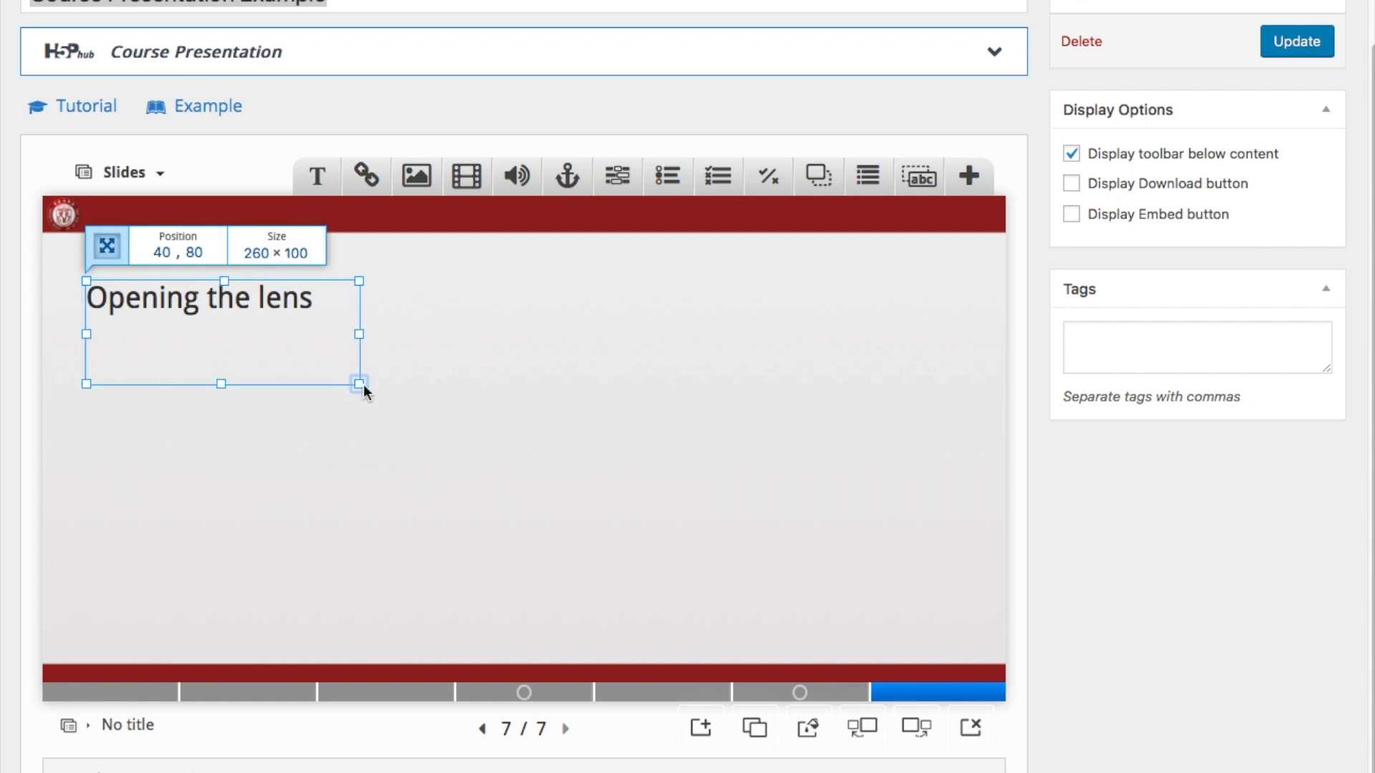
left_click_drag(277, 298, 270, 288)
left_click(455, 360)
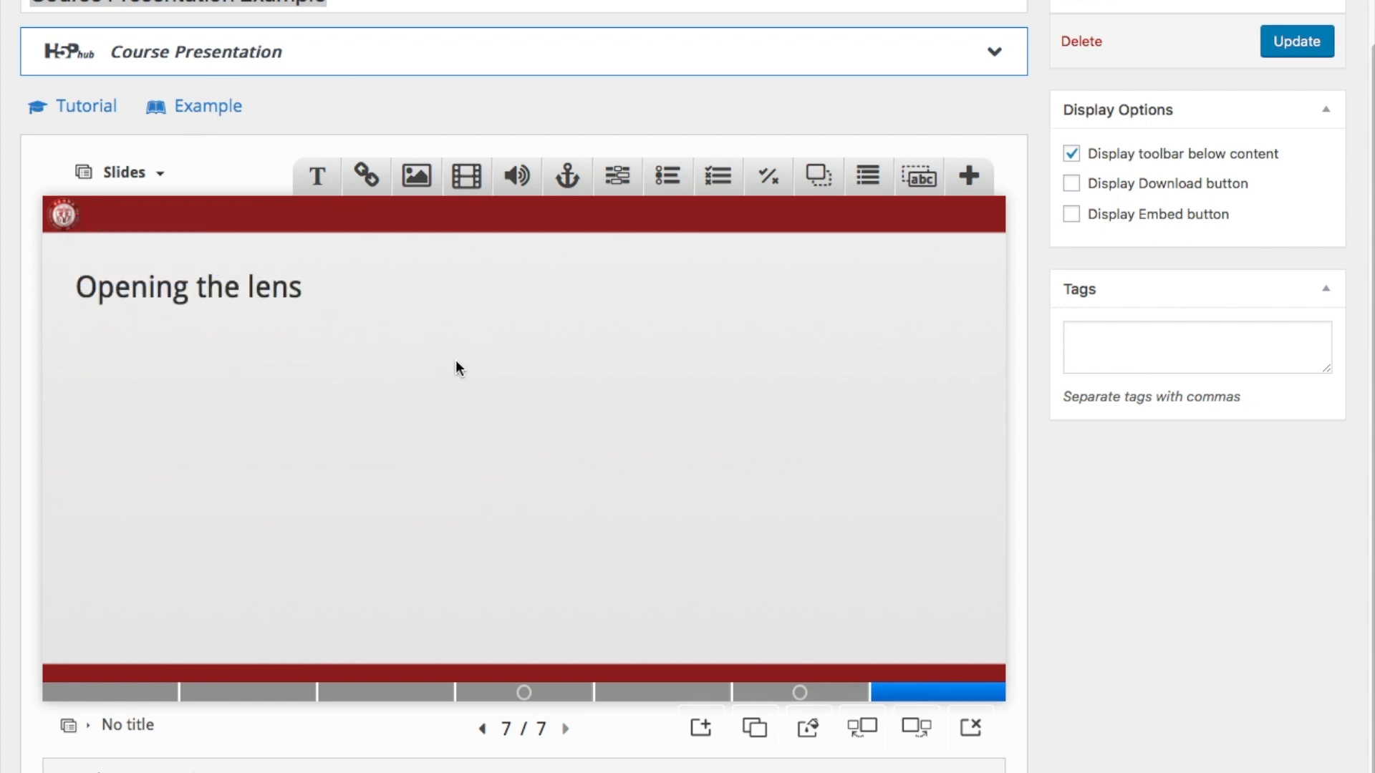
Insert the image hood.png on the "Opening the lens" slide with the alternative text "lens opening".
left_click(416, 175)
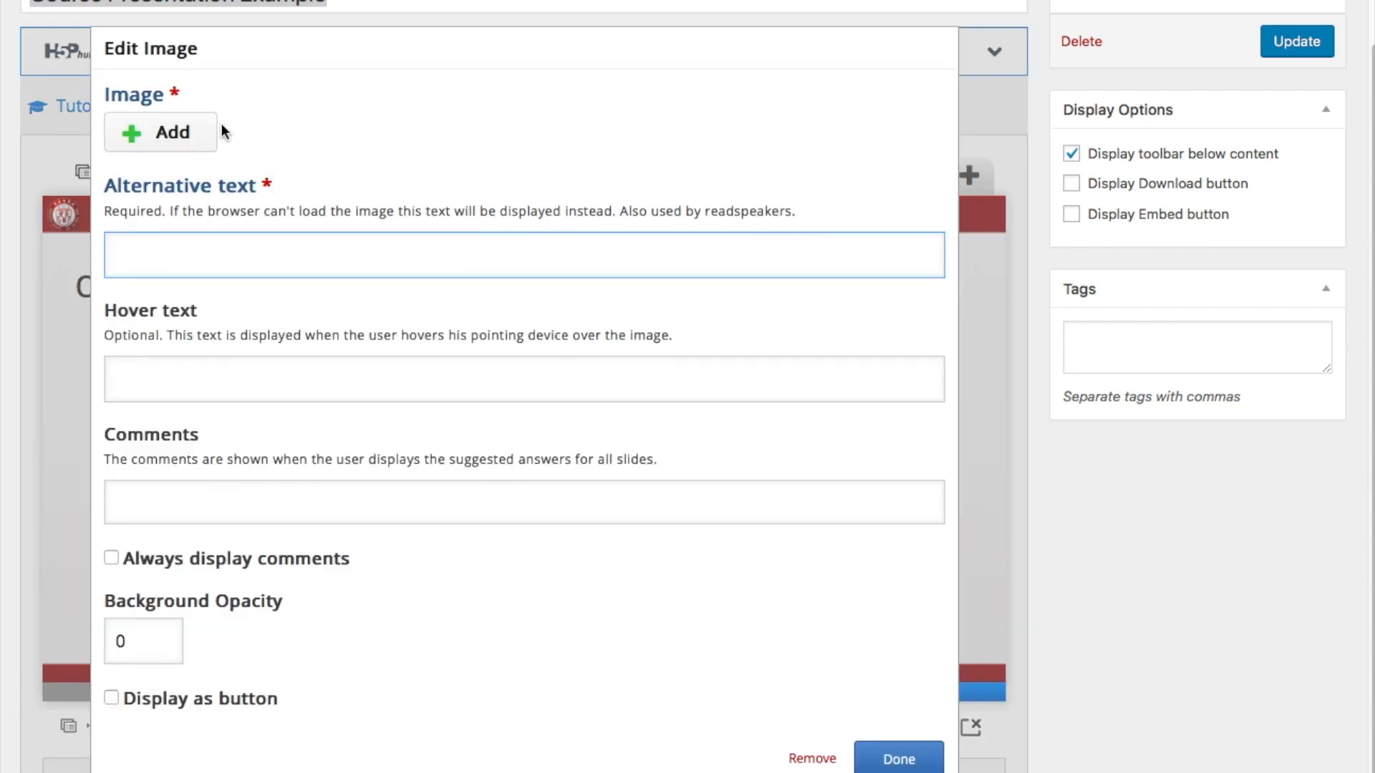
left_click(179, 133)
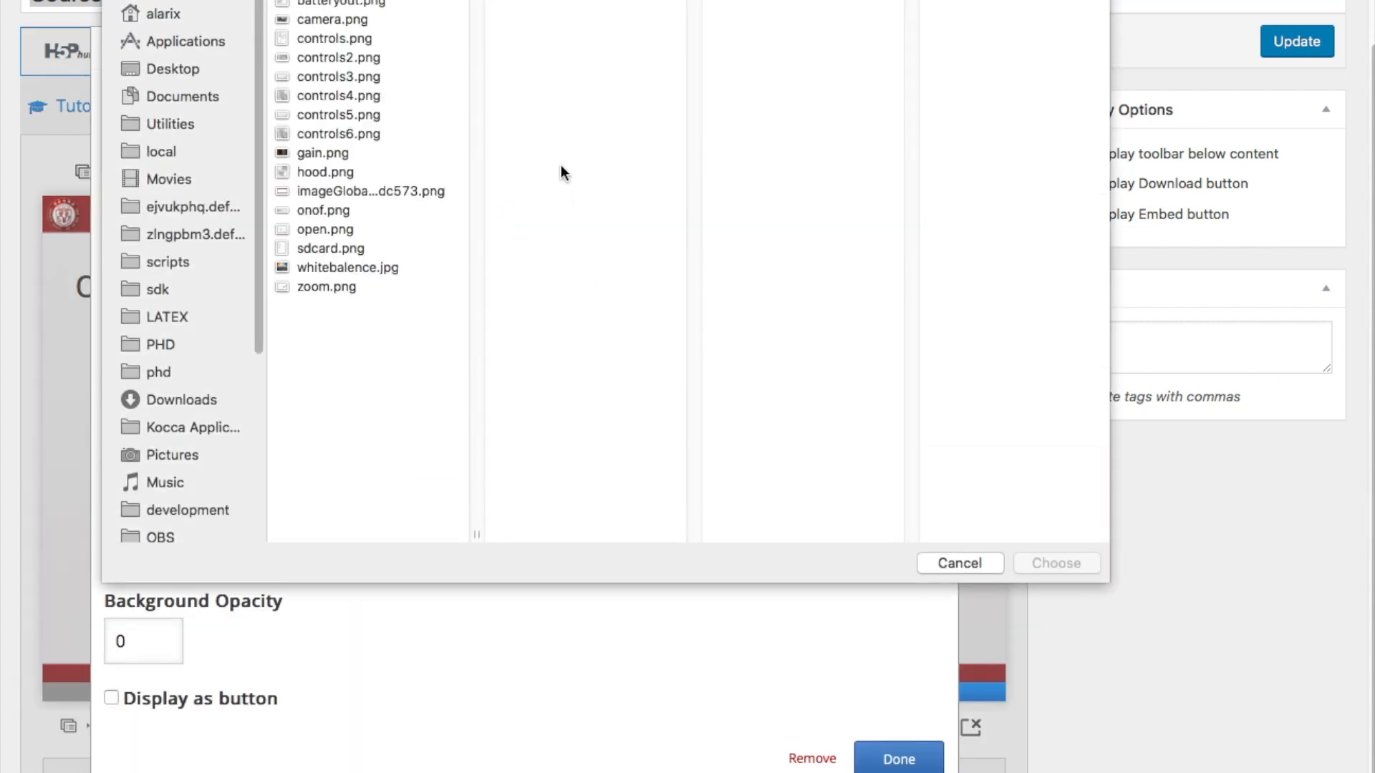
left_click(365, 172)
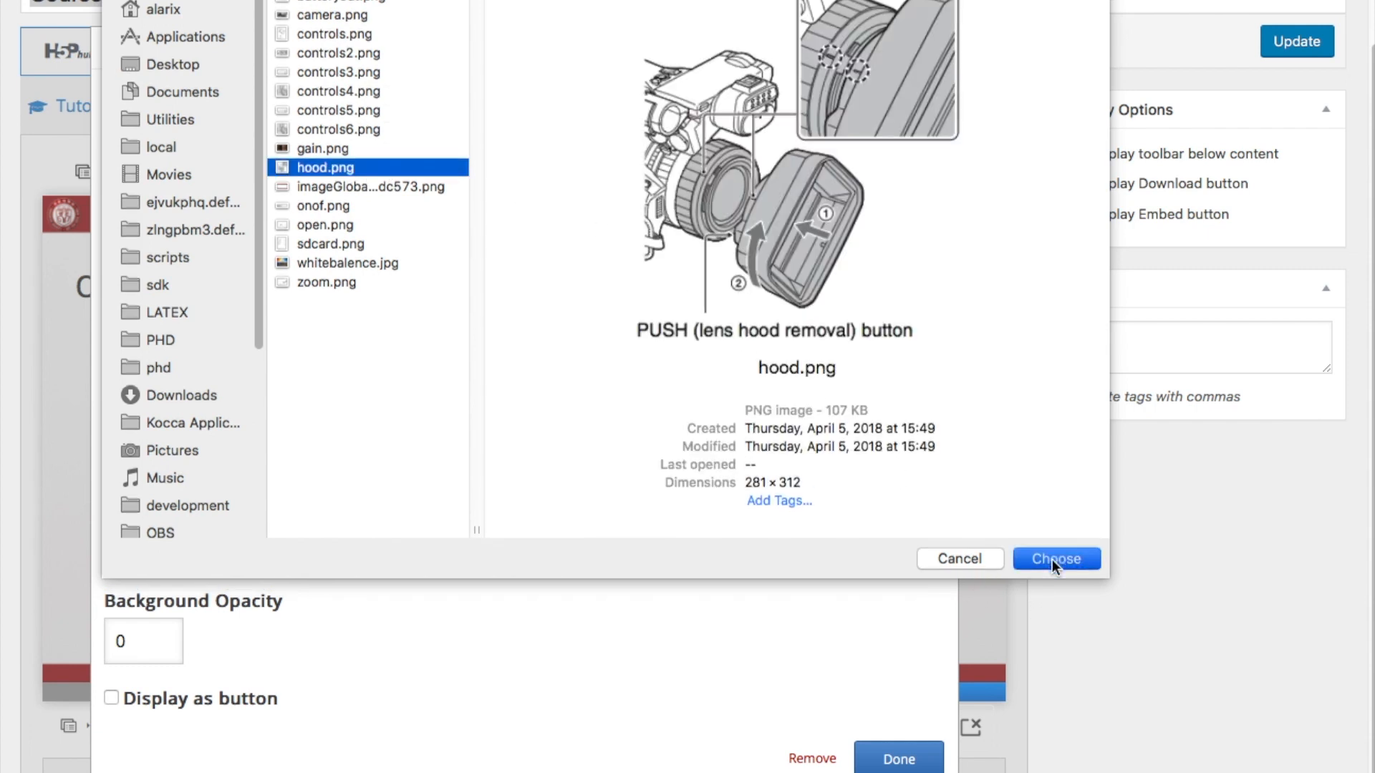
left_click(1050, 559)
left_click(254, 375)
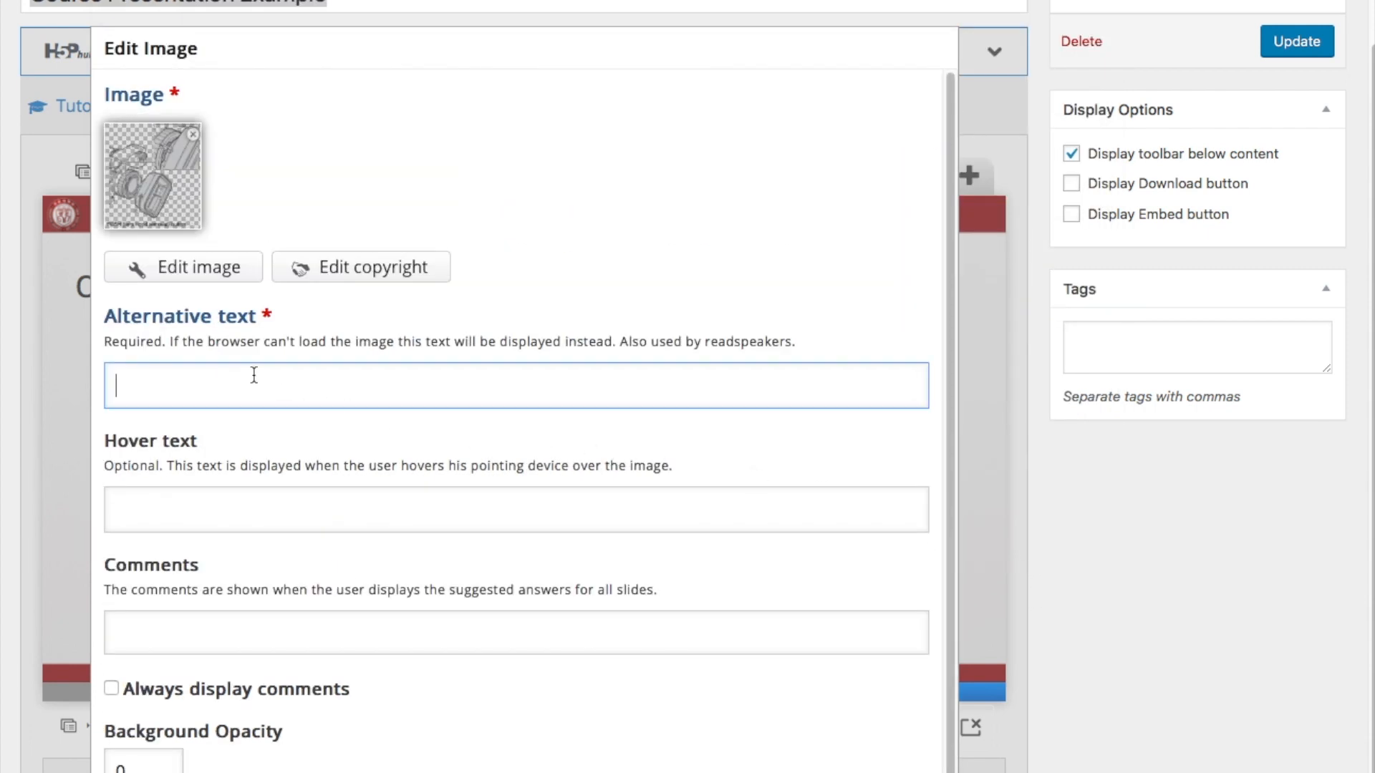
type("lens opening")
scroll(559, 524, "down", 4)
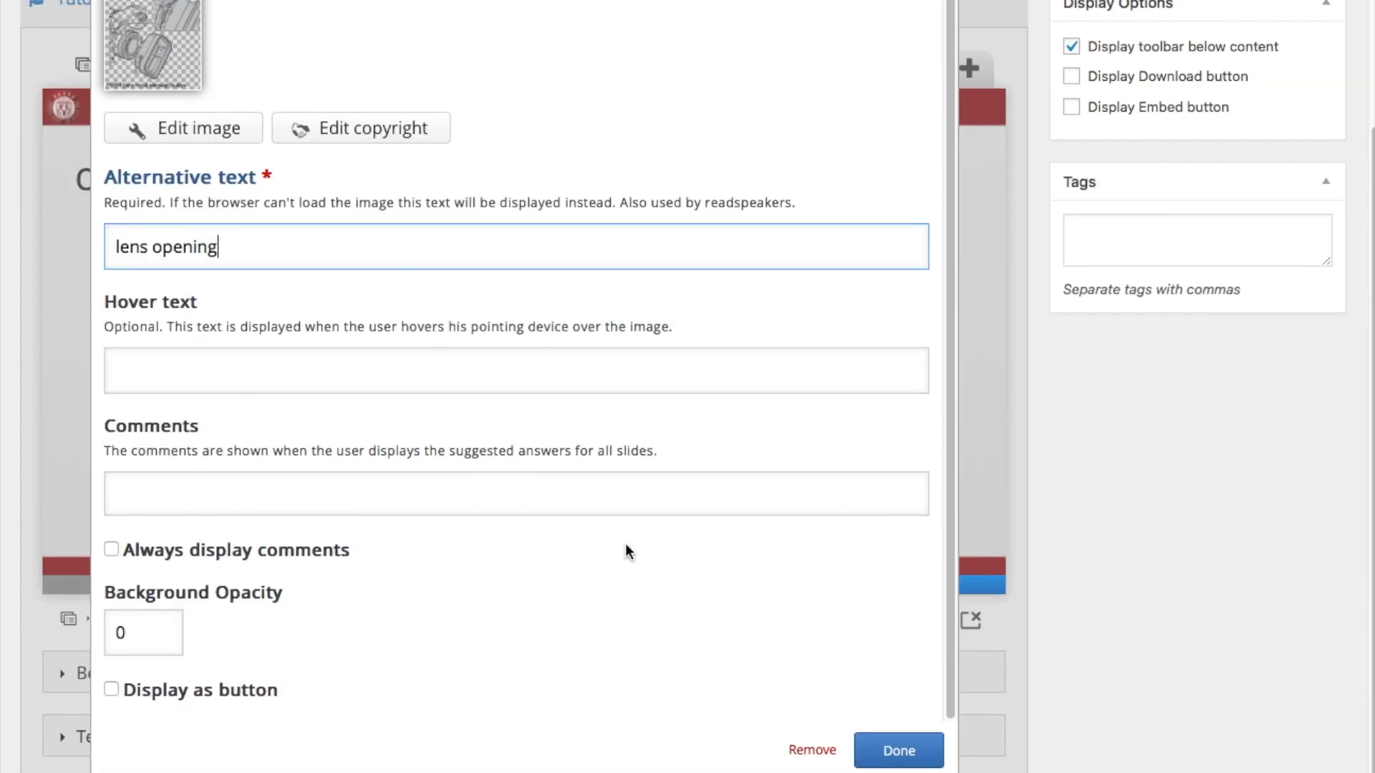
left_click(911, 752)
Enlarge the lens hood image and place it near the middle of the slide, clear of the heading.
left_click_drag(507, 429, 673, 441)
left_click_drag(573, 352, 677, 303)
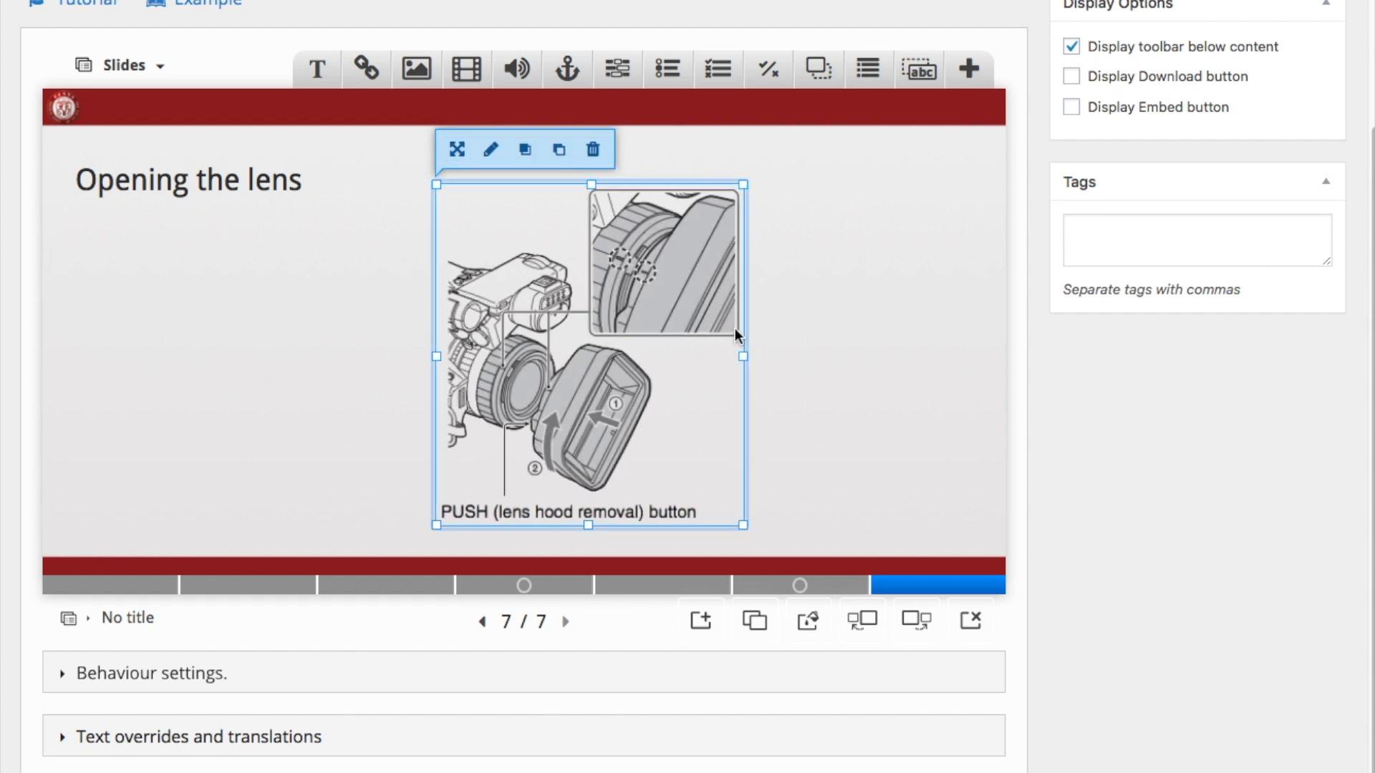
left_click(850, 367)
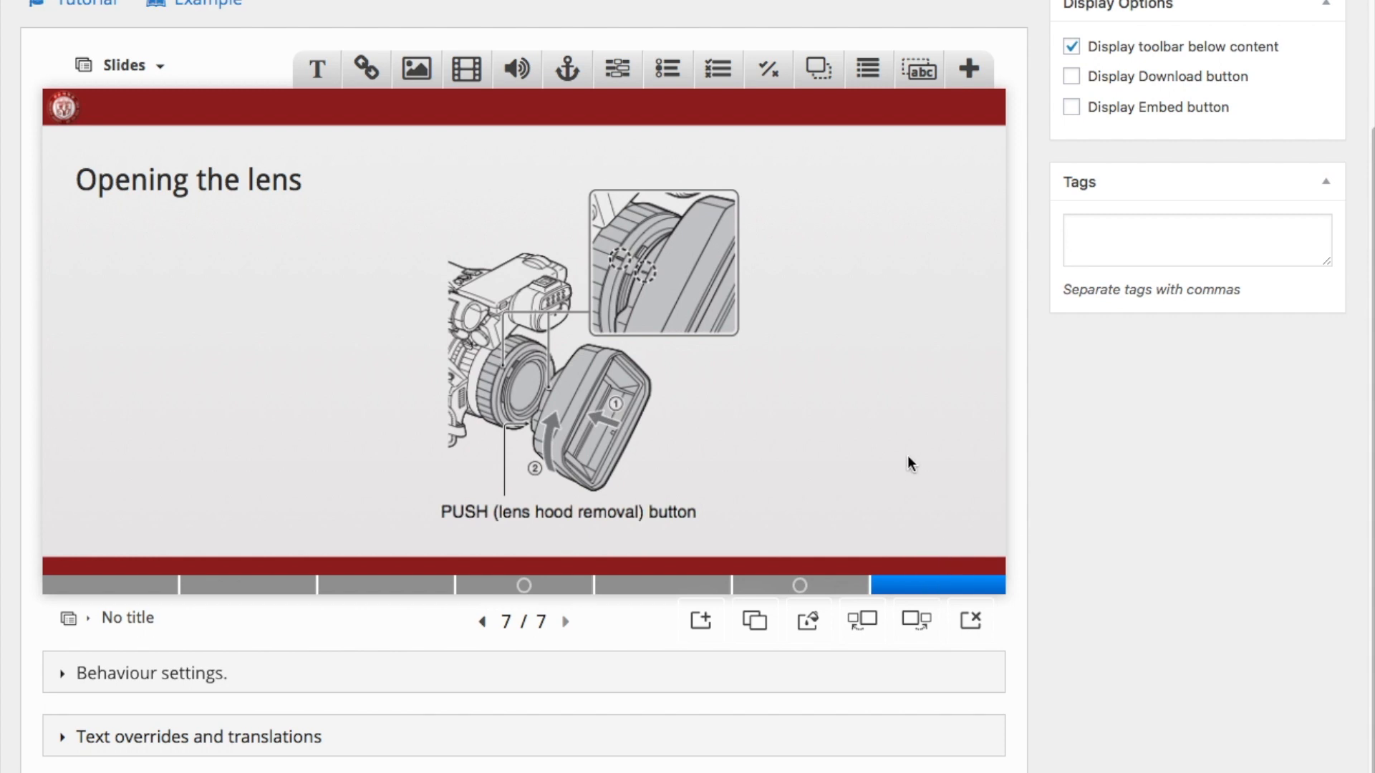
left_click_drag(594, 268, 654, 264)
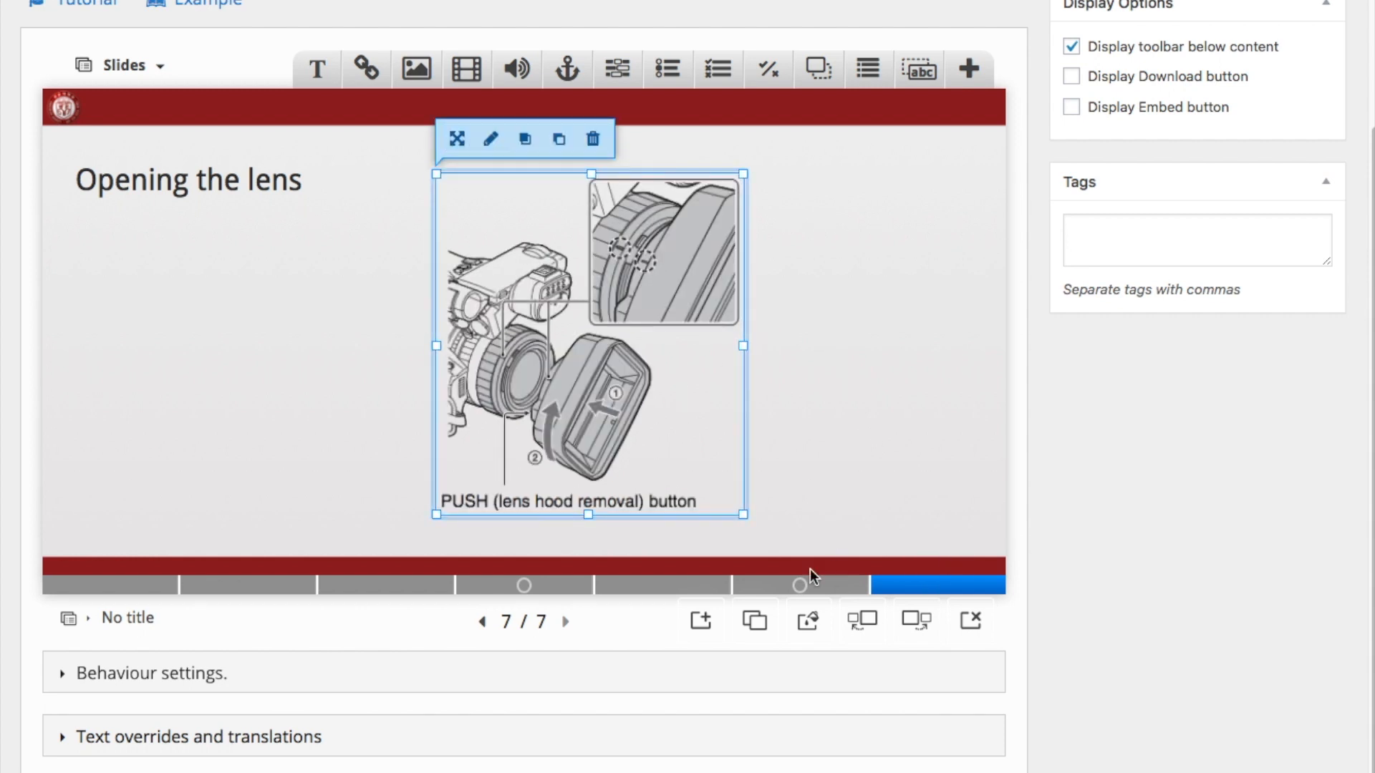
left_click(793, 388)
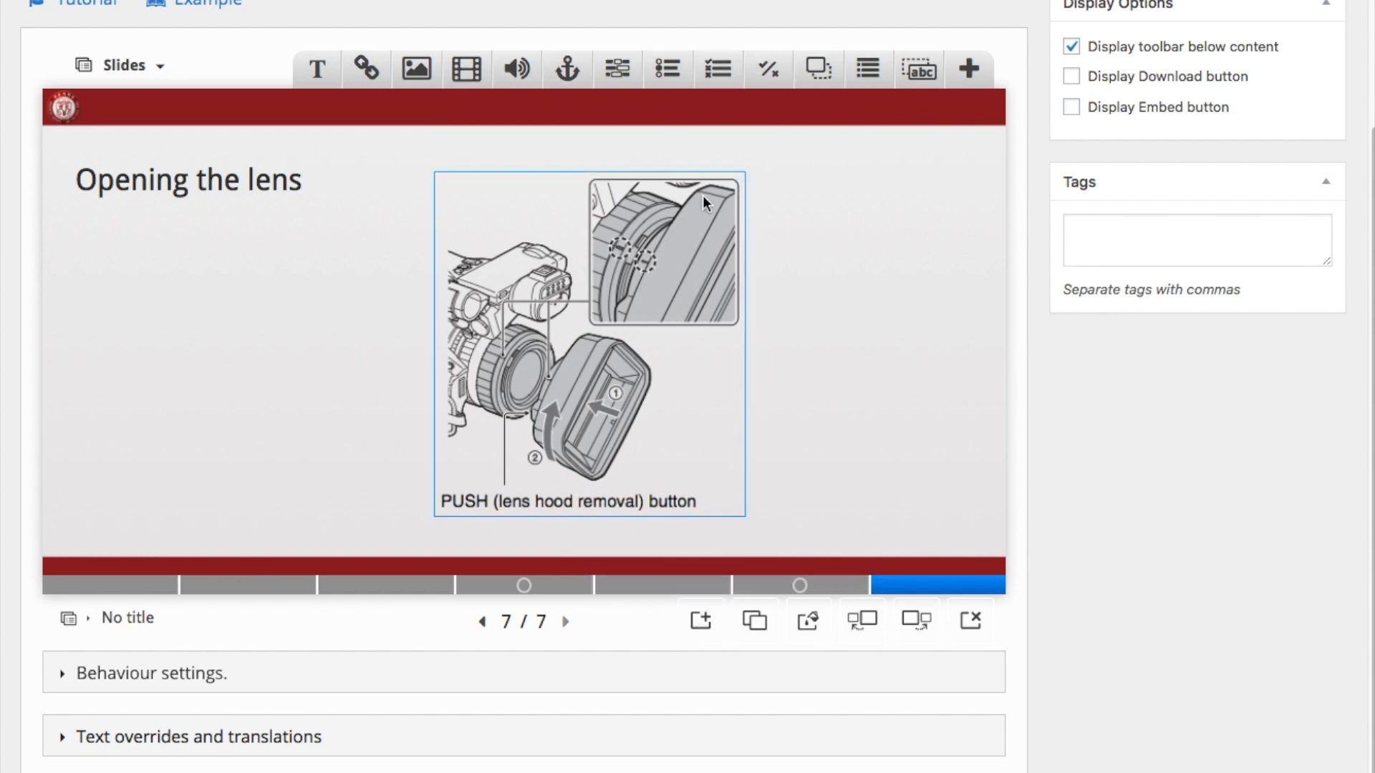
Add slide 8 with the text "Example video" at a font size of 162.5%.
left_click(702, 621)
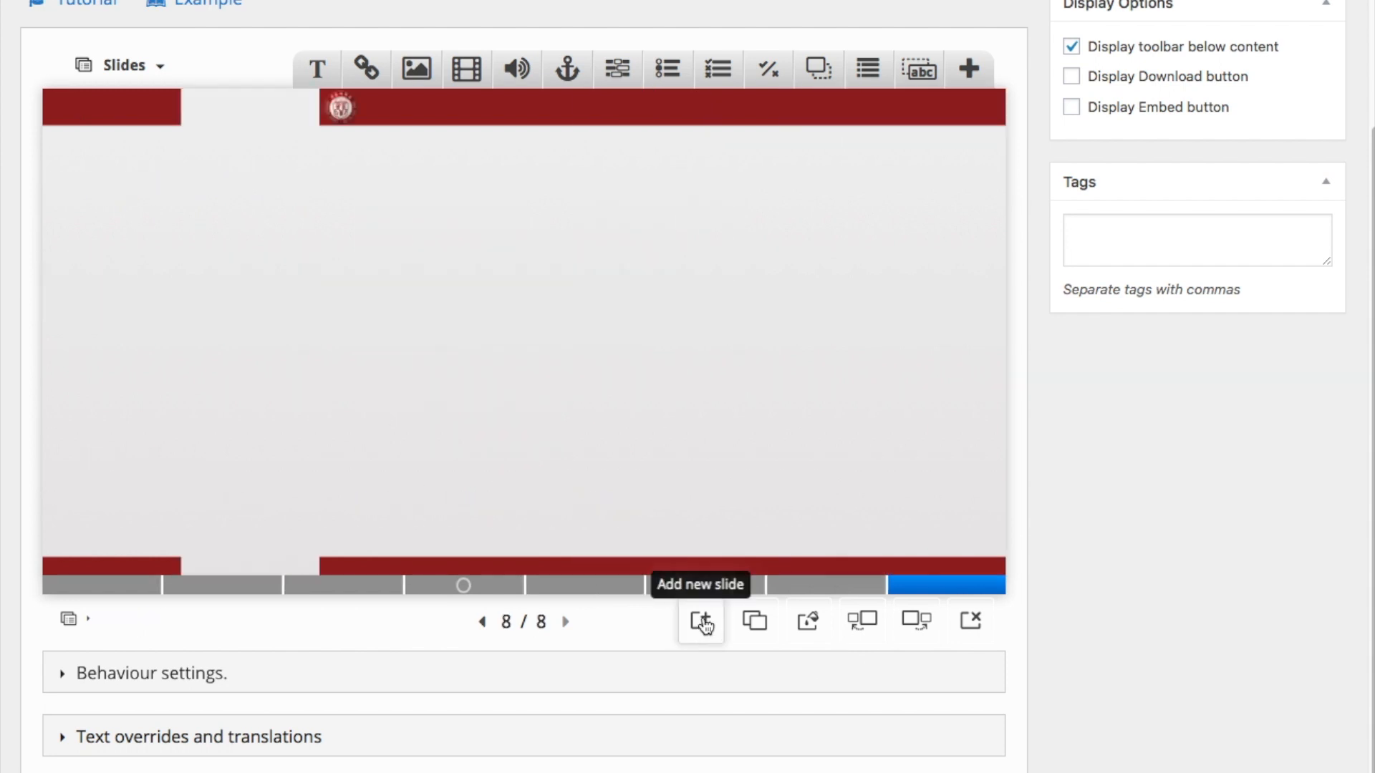
left_click_drag(318, 68, 323, 58)
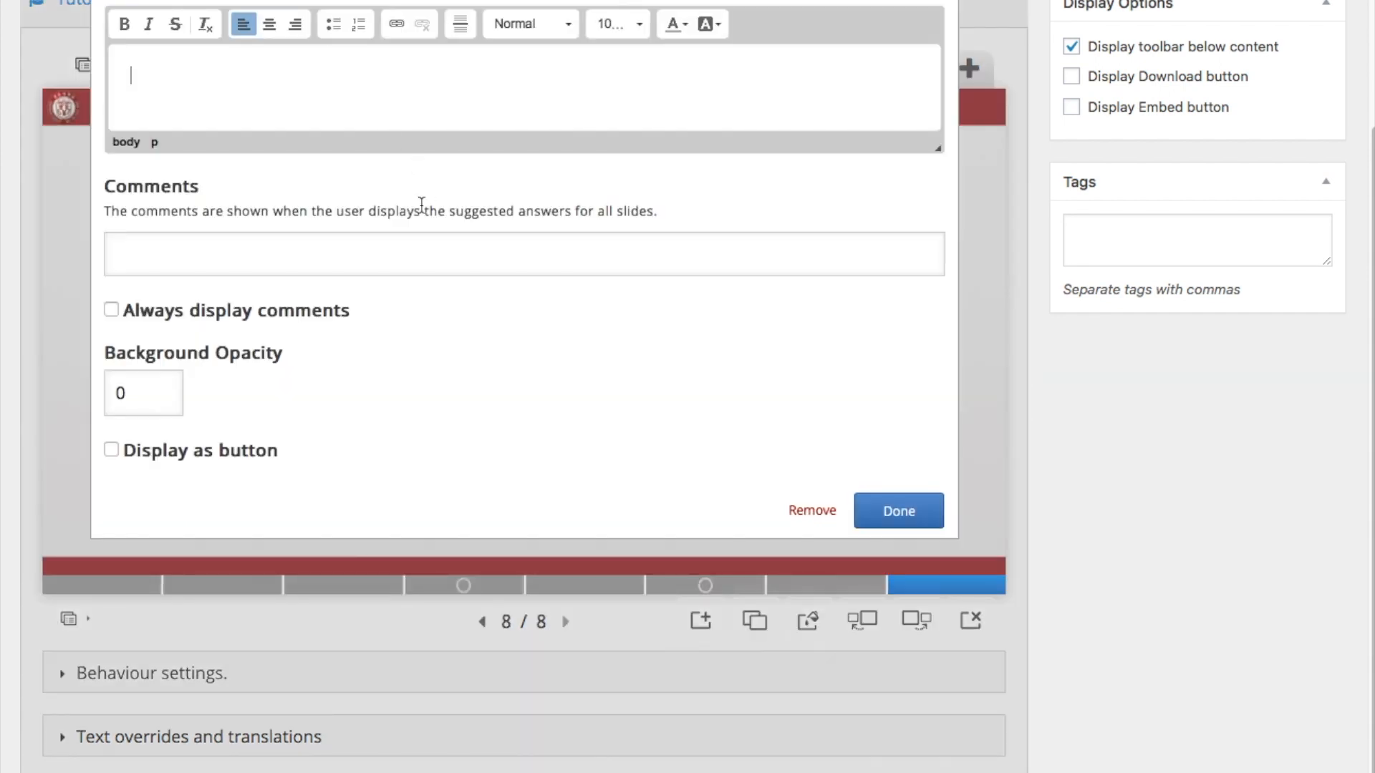
type("Example video")
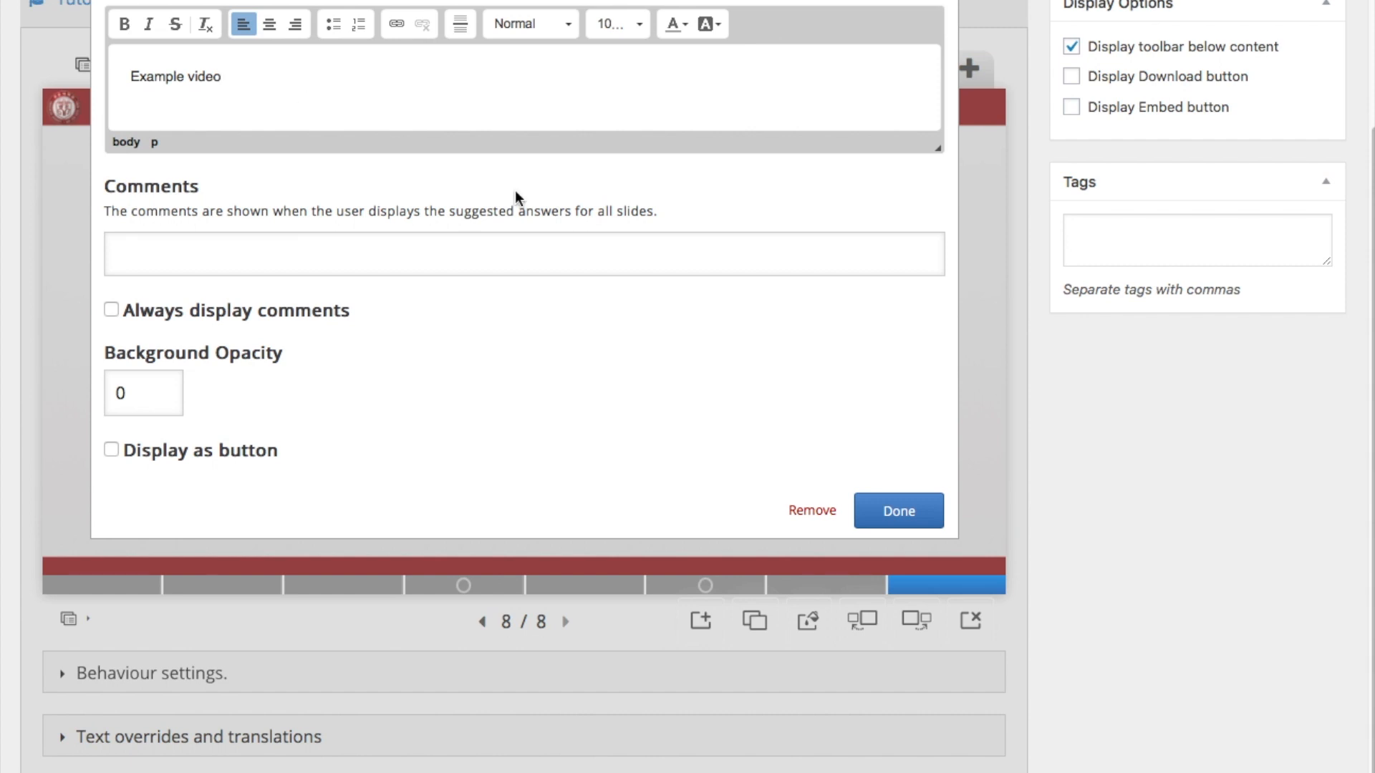
triple_click(301, 82)
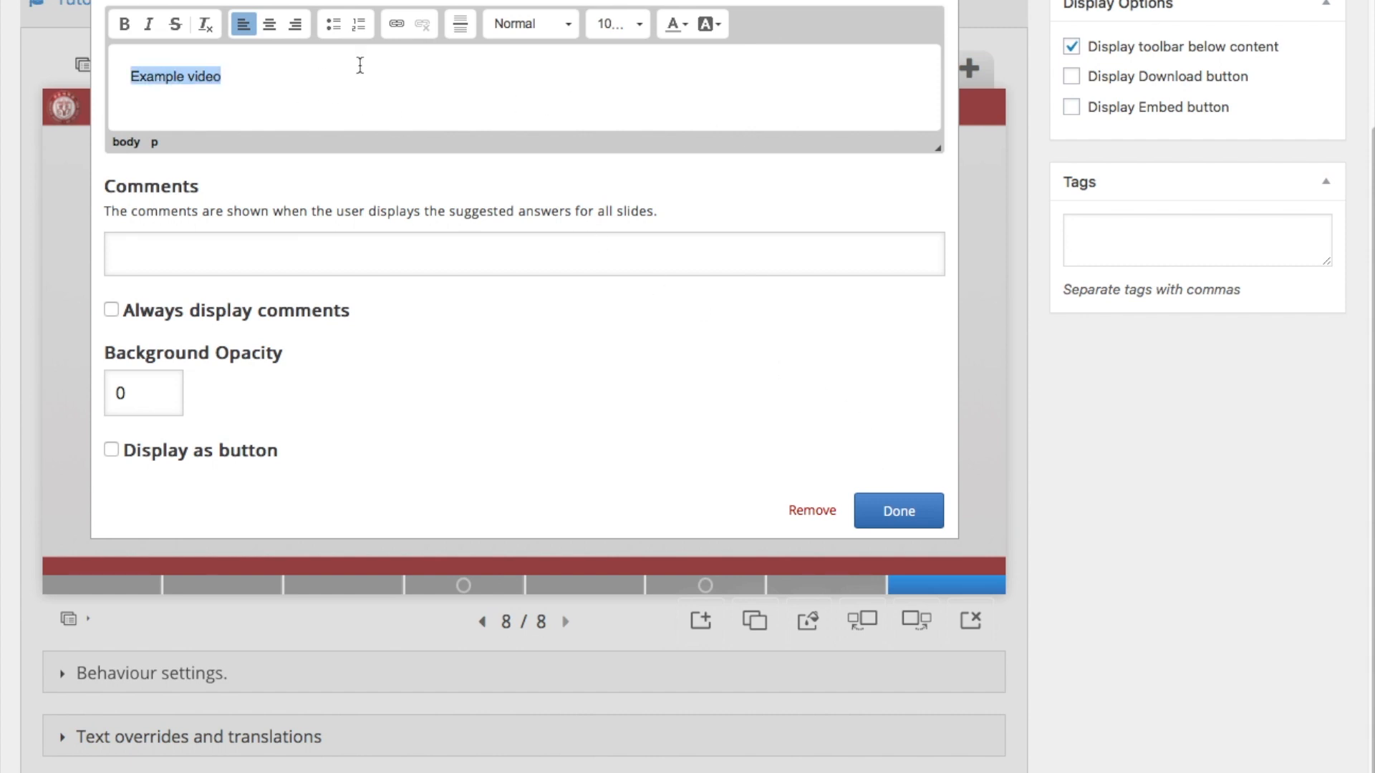
left_click(637, 28)
scroll(639, 126, "down", 3)
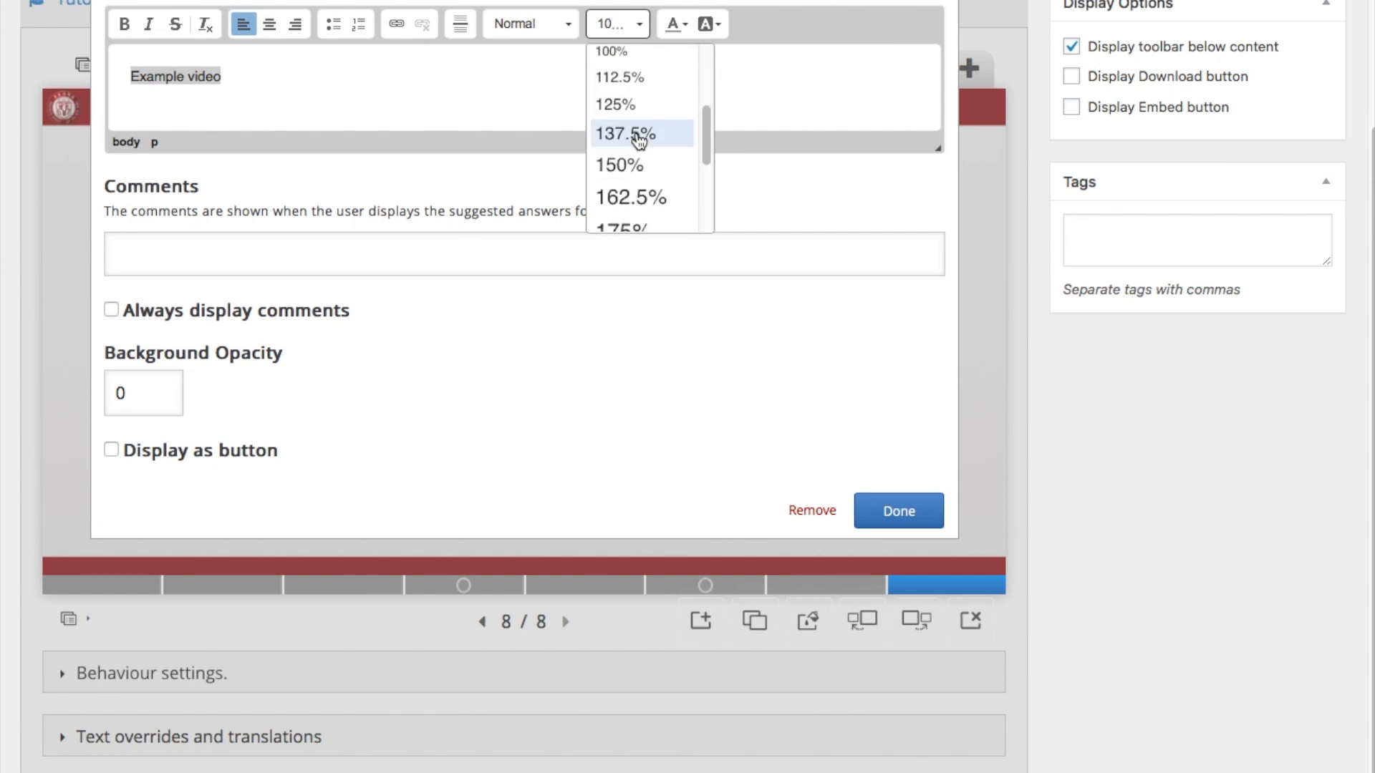
left_click(645, 200)
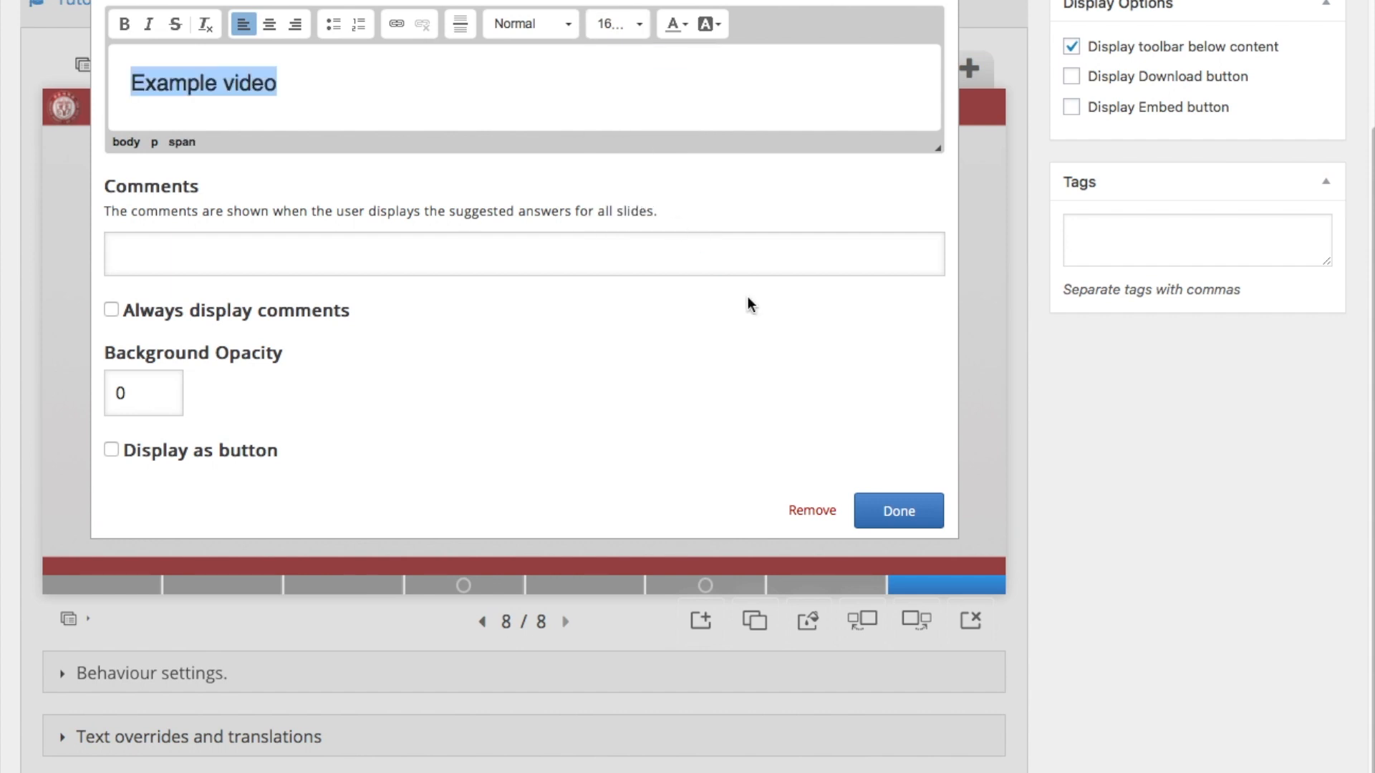
left_click(923, 512)
Shrink the "Example video" text box and place it in the slide's upper-left area.
left_click_drag(450, 247, 194, 175)
left_click_drag(457, 356, 290, 202)
left_click(372, 207)
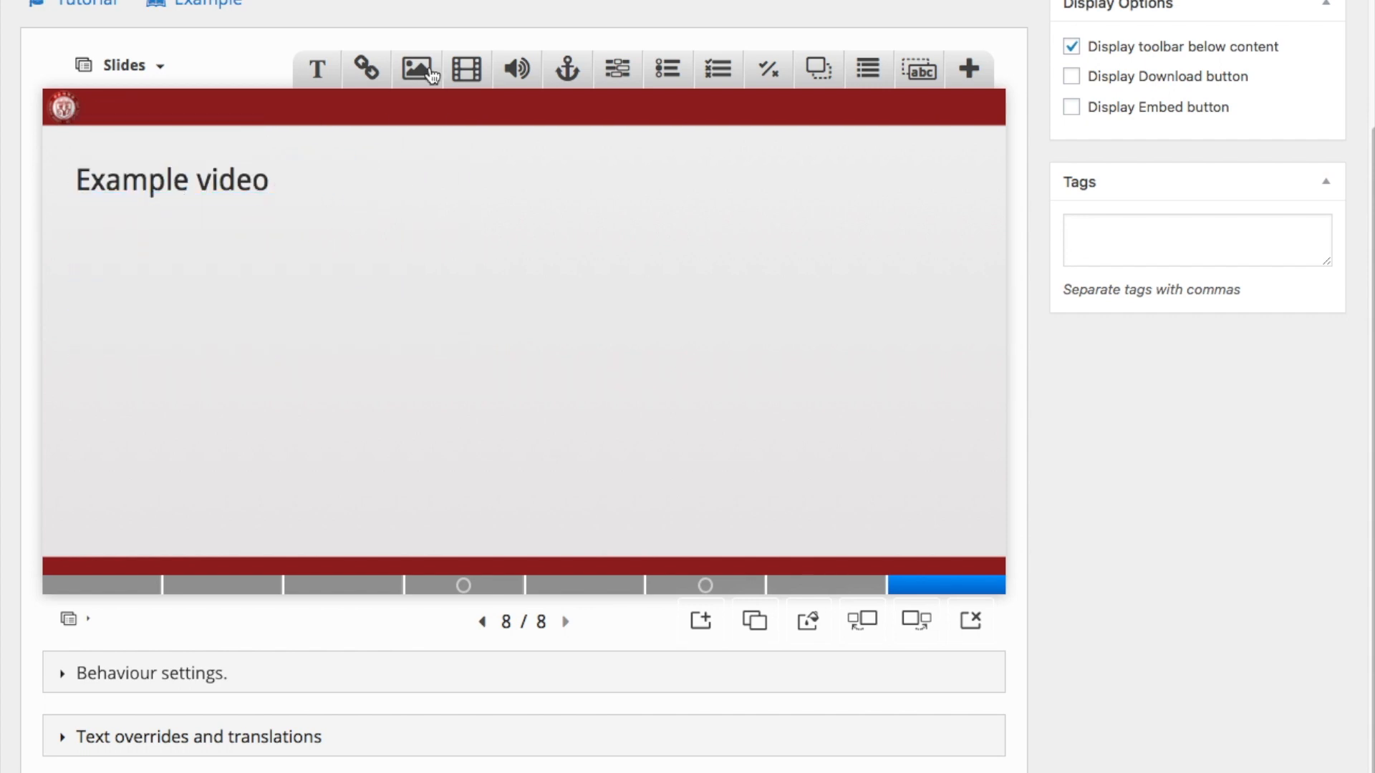
left_click(416, 68)
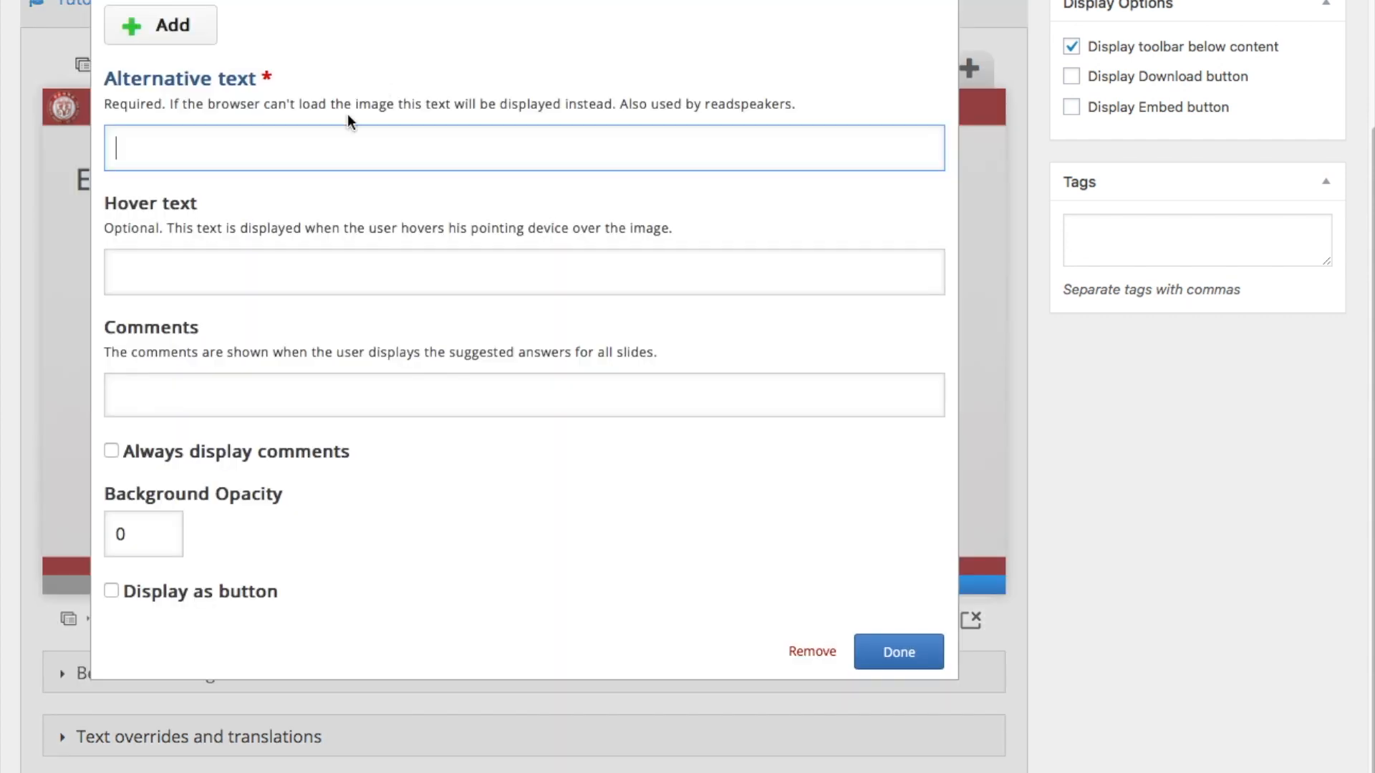
scroll(354, 100, "up", 2)
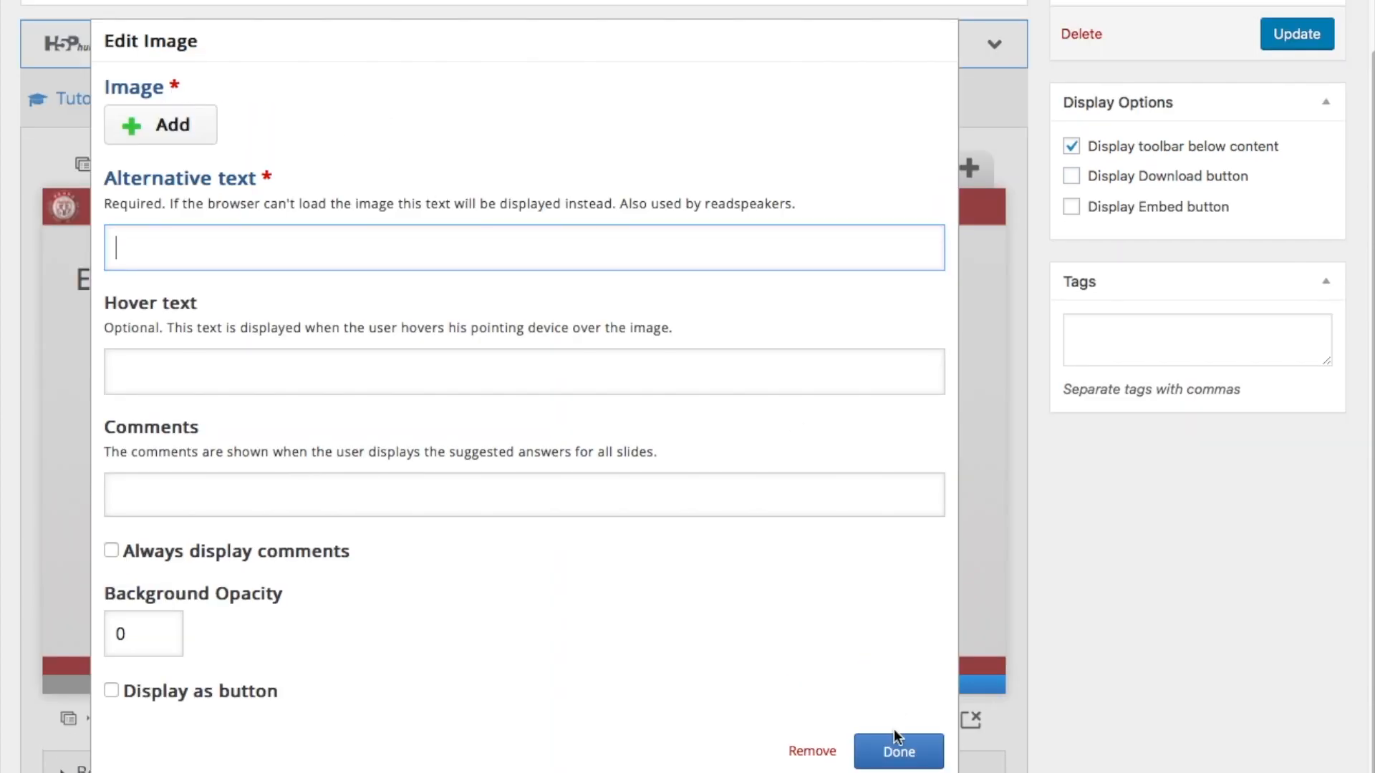
left_click(809, 749)
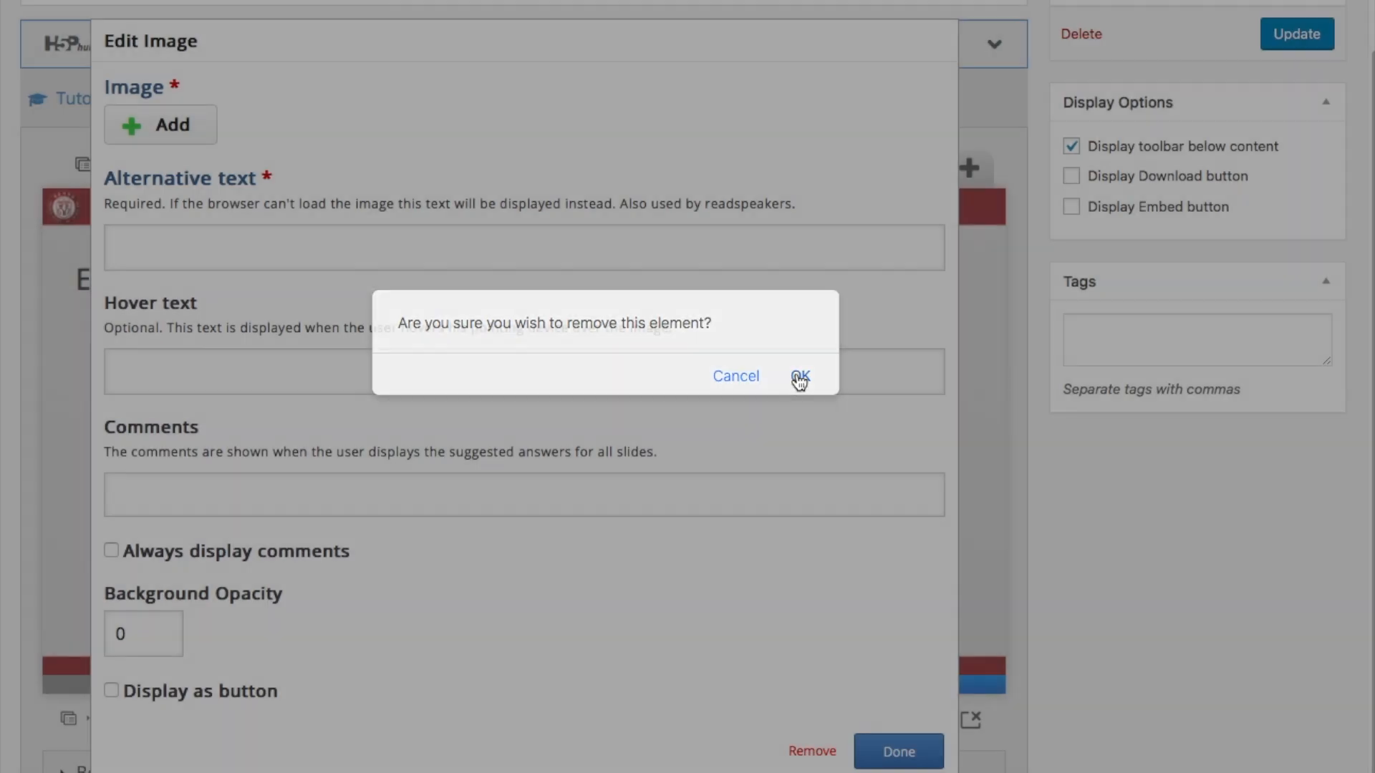
left_click(800, 376)
left_click(461, 172)
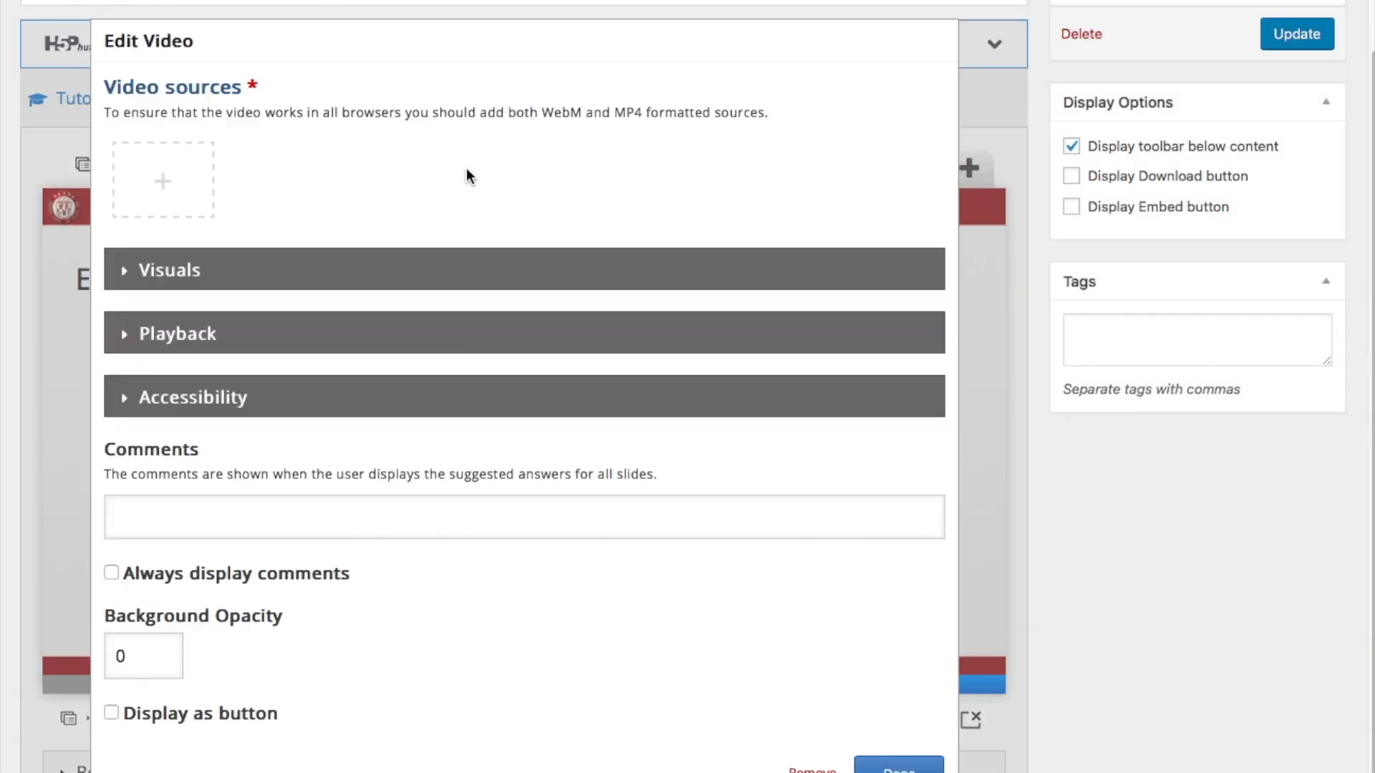
left_click(168, 183)
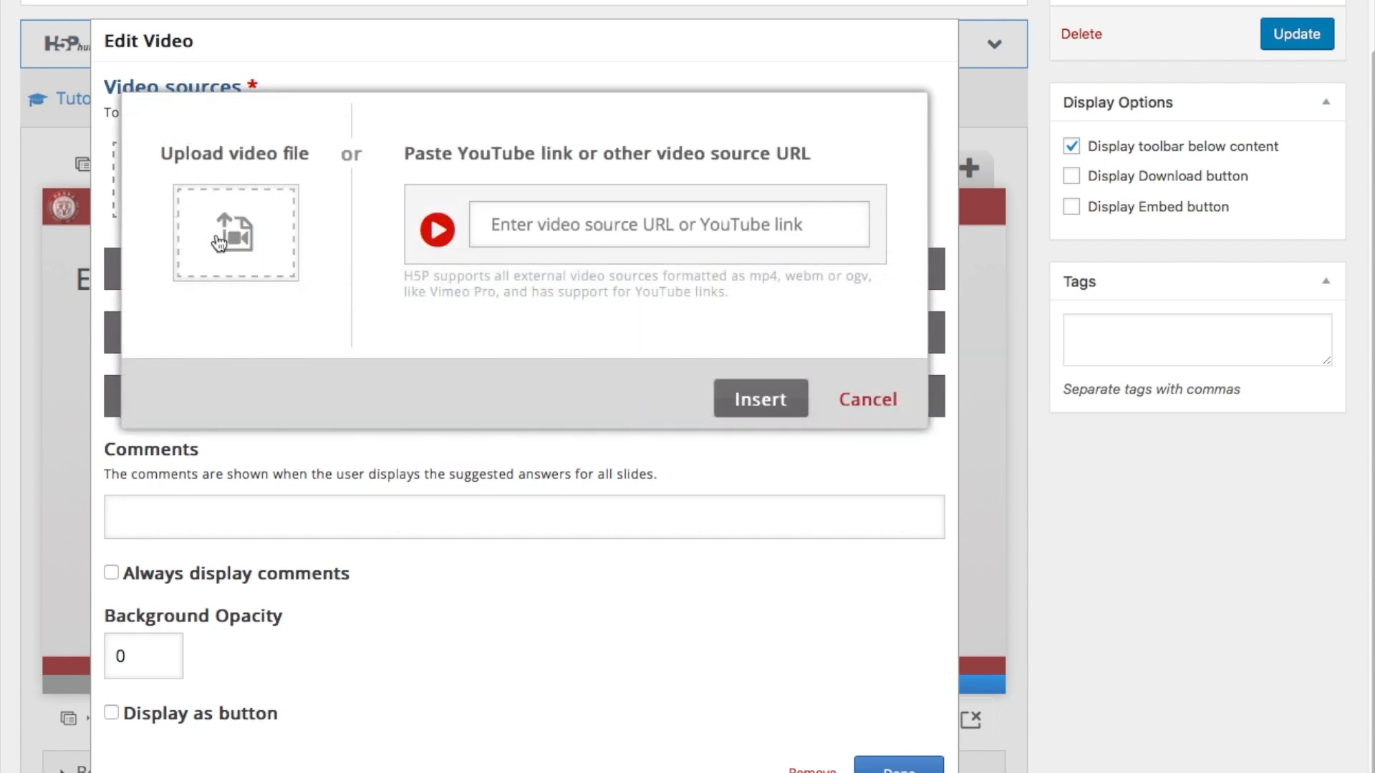
left_click(537, 223)
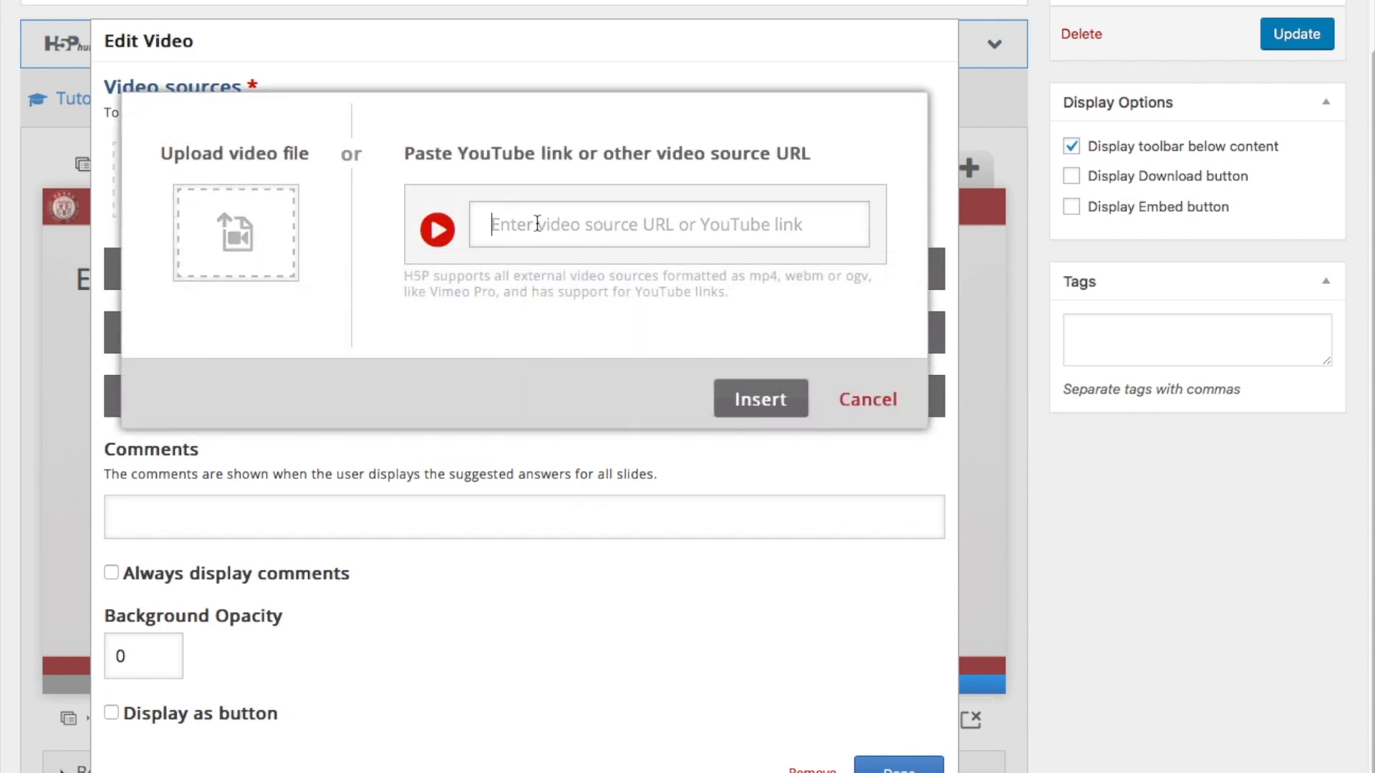
right_click(537, 224)
left_click(585, 272)
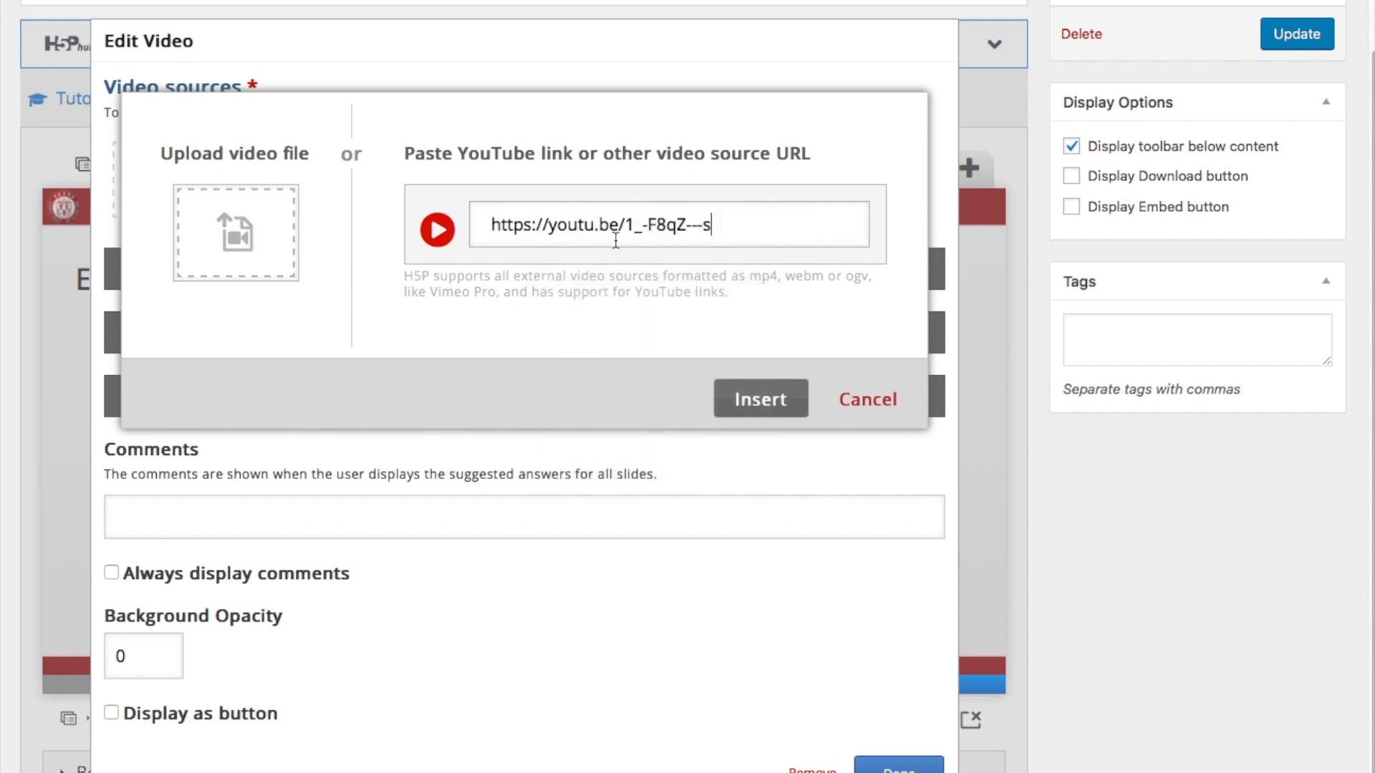
left_click(770, 405)
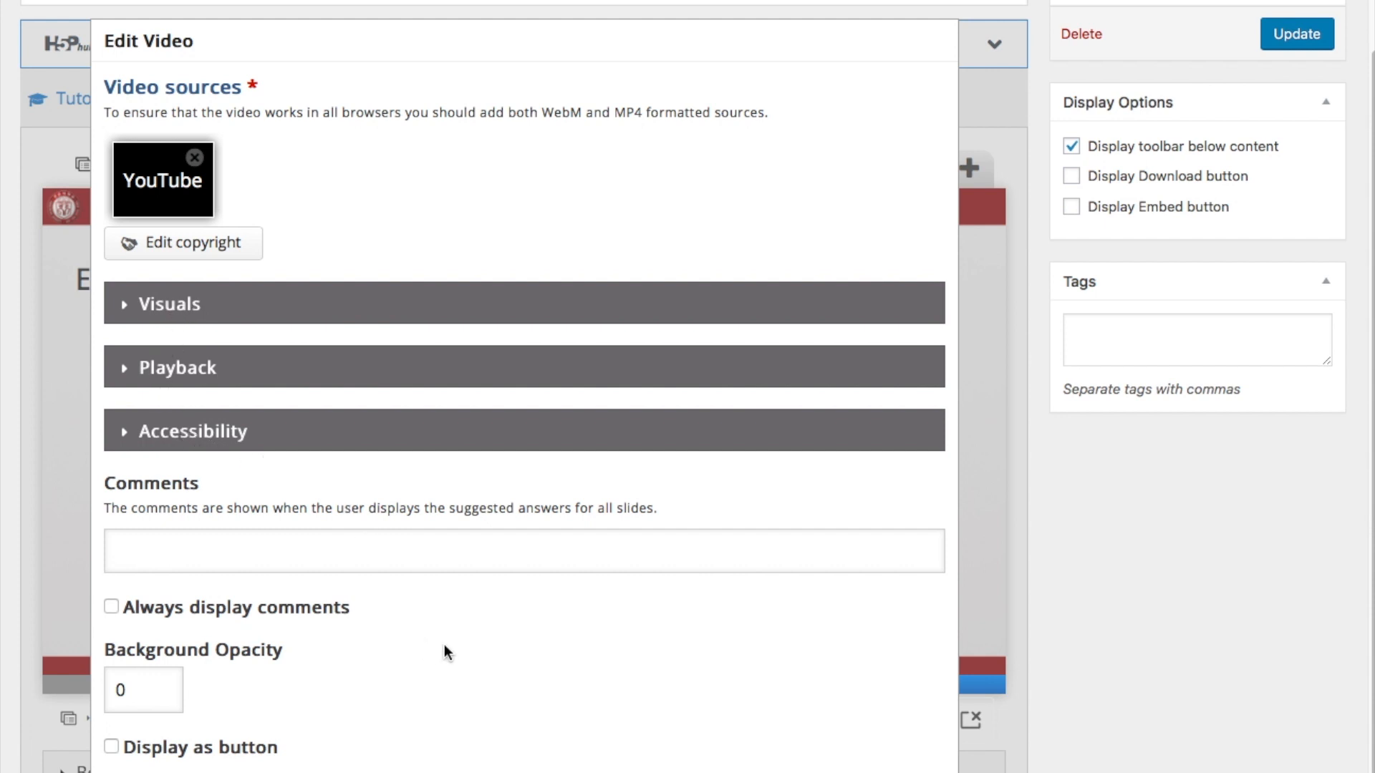
left_click(816, 772)
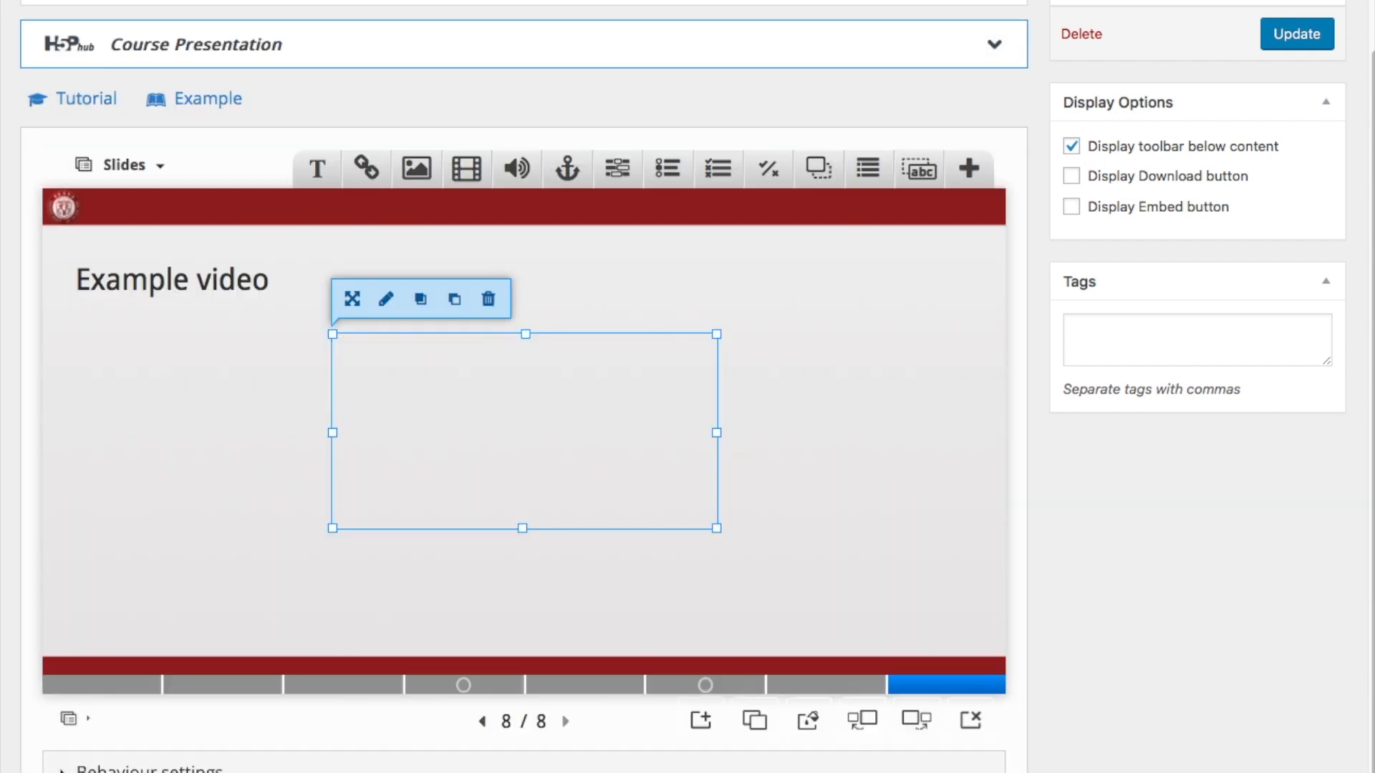
Enlarge the video to fill most of the slide and position it beside the "Example video" heading.
left_click_drag(716, 528, 924, 638)
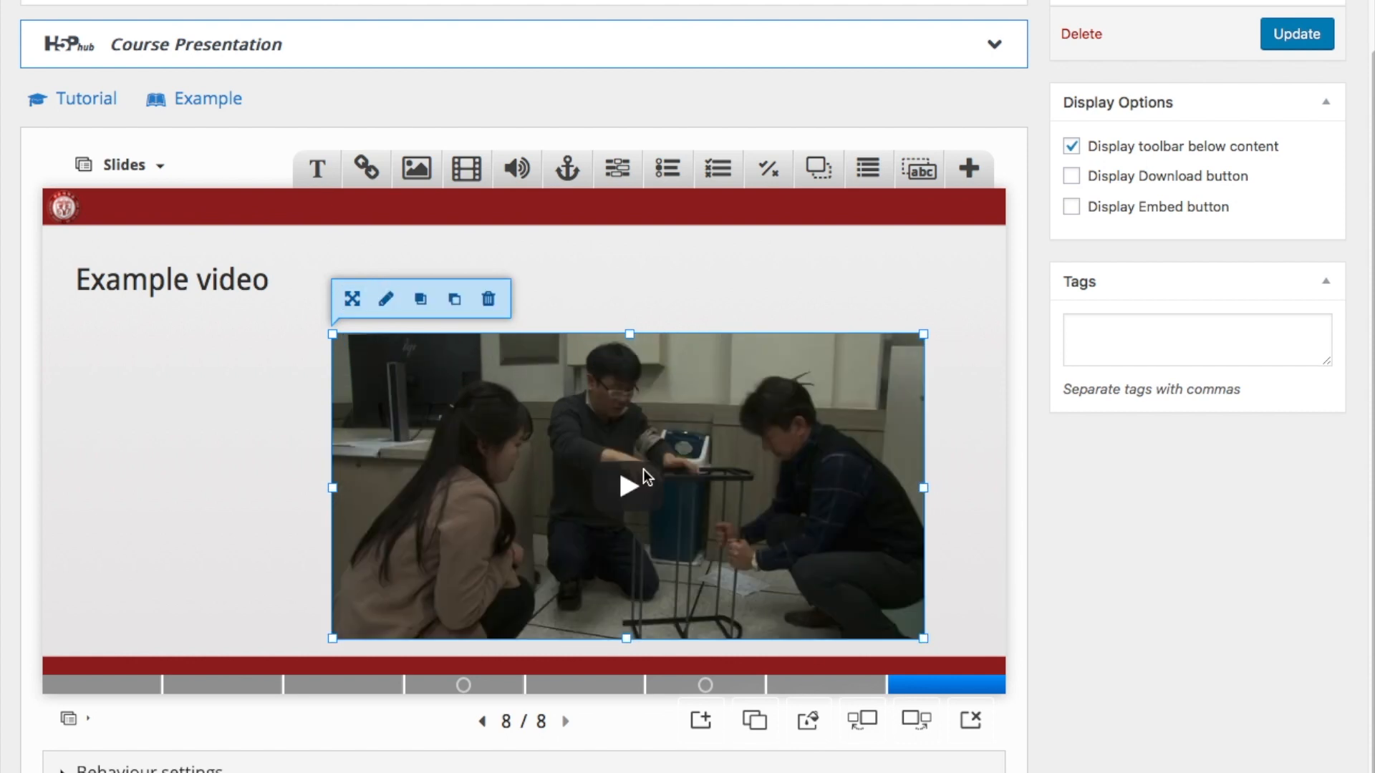
left_click_drag(643, 439, 650, 378)
left_click_drag(638, 579, 633, 623)
left_click_drag(647, 537, 623, 515)
left_click_drag(898, 600, 982, 609)
mouse_move(856, 570)
left_mouse_down()
mouse_move(837, 555)
mouse_move(835, 572)
left_mouse_up()
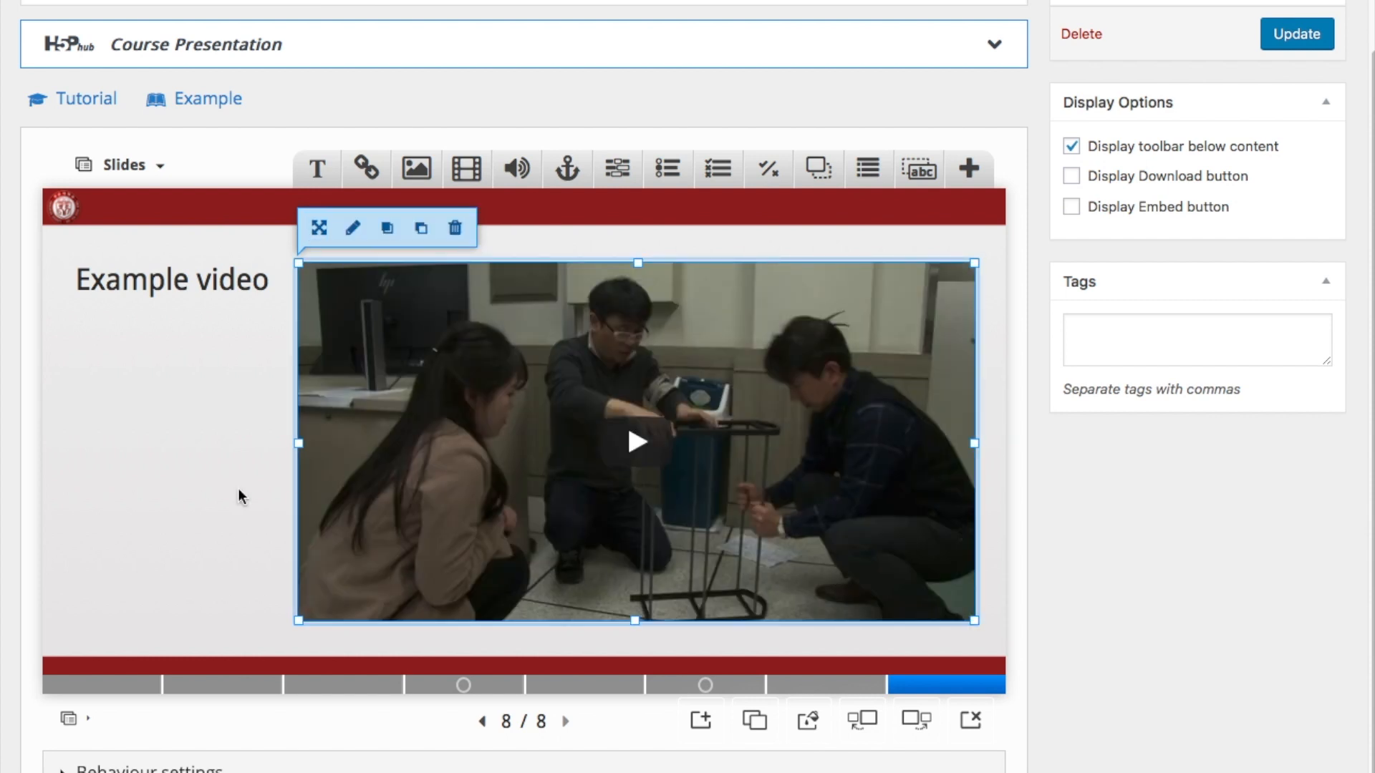
left_click(184, 488)
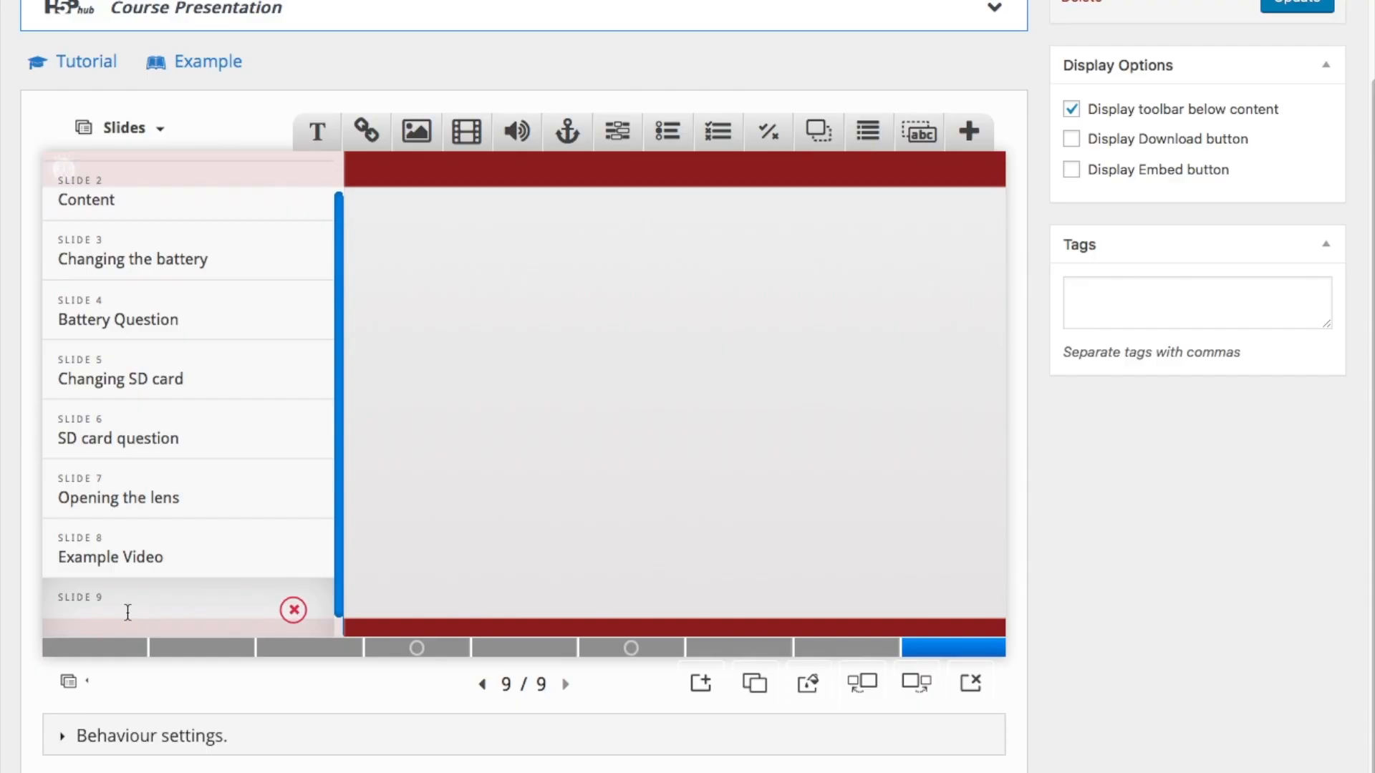
Title slide 9 "Summary" and return to the slide's editing area.
type("Summary")
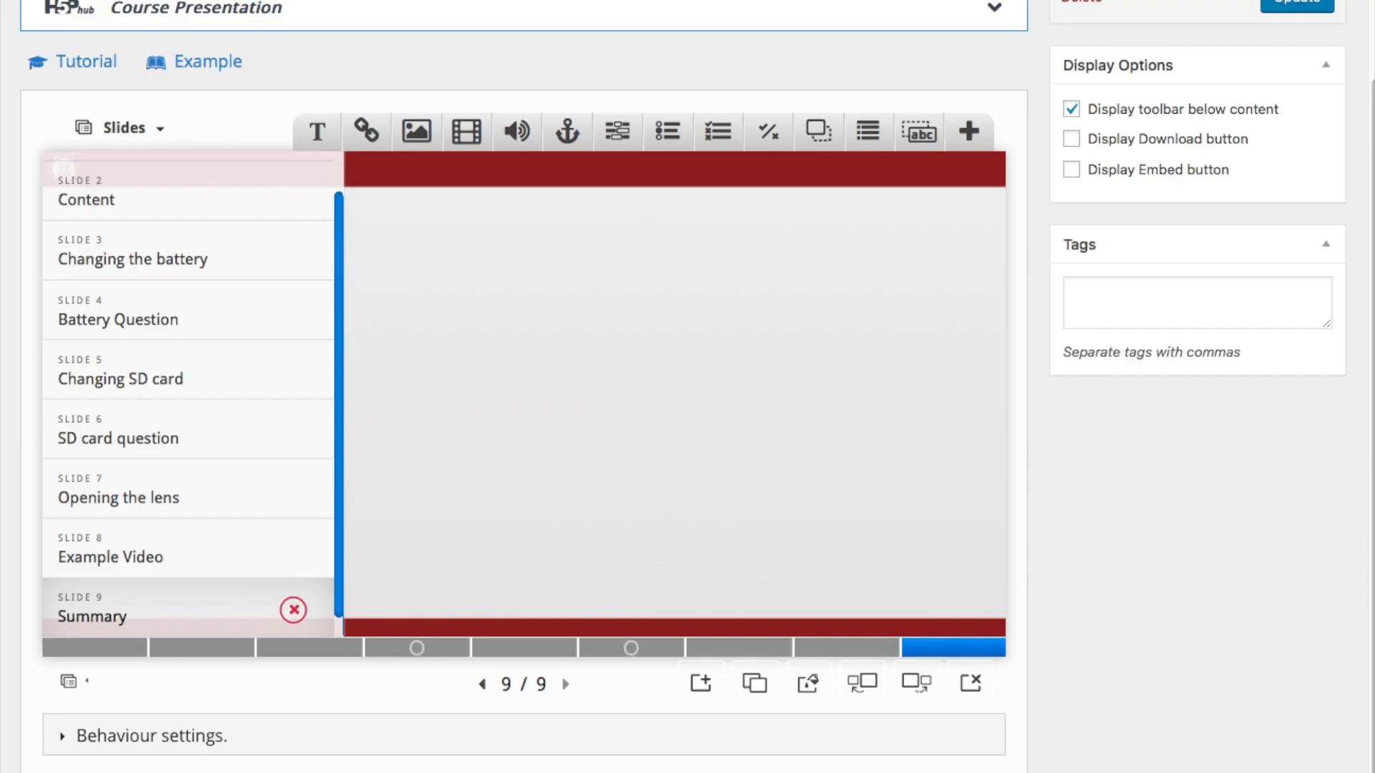
key("Return")
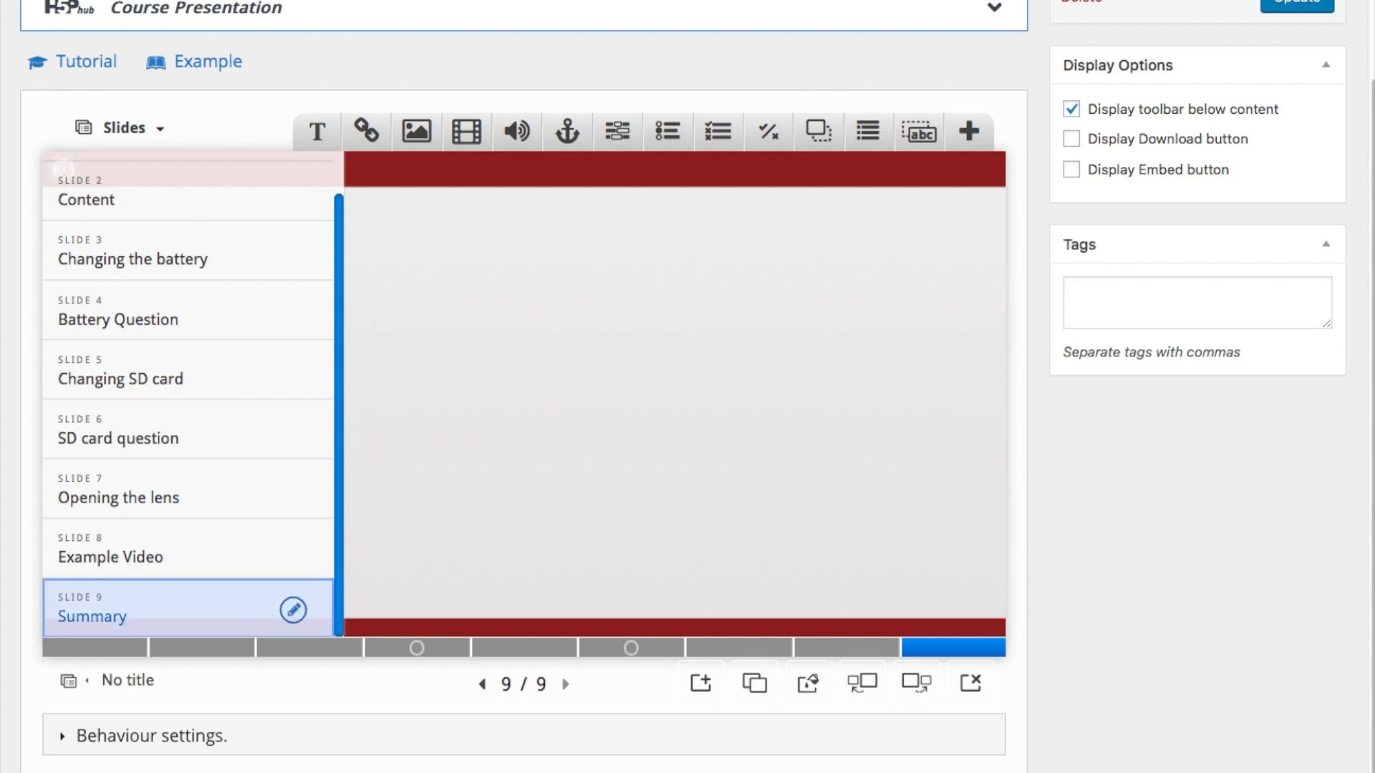
left_click(440, 461)
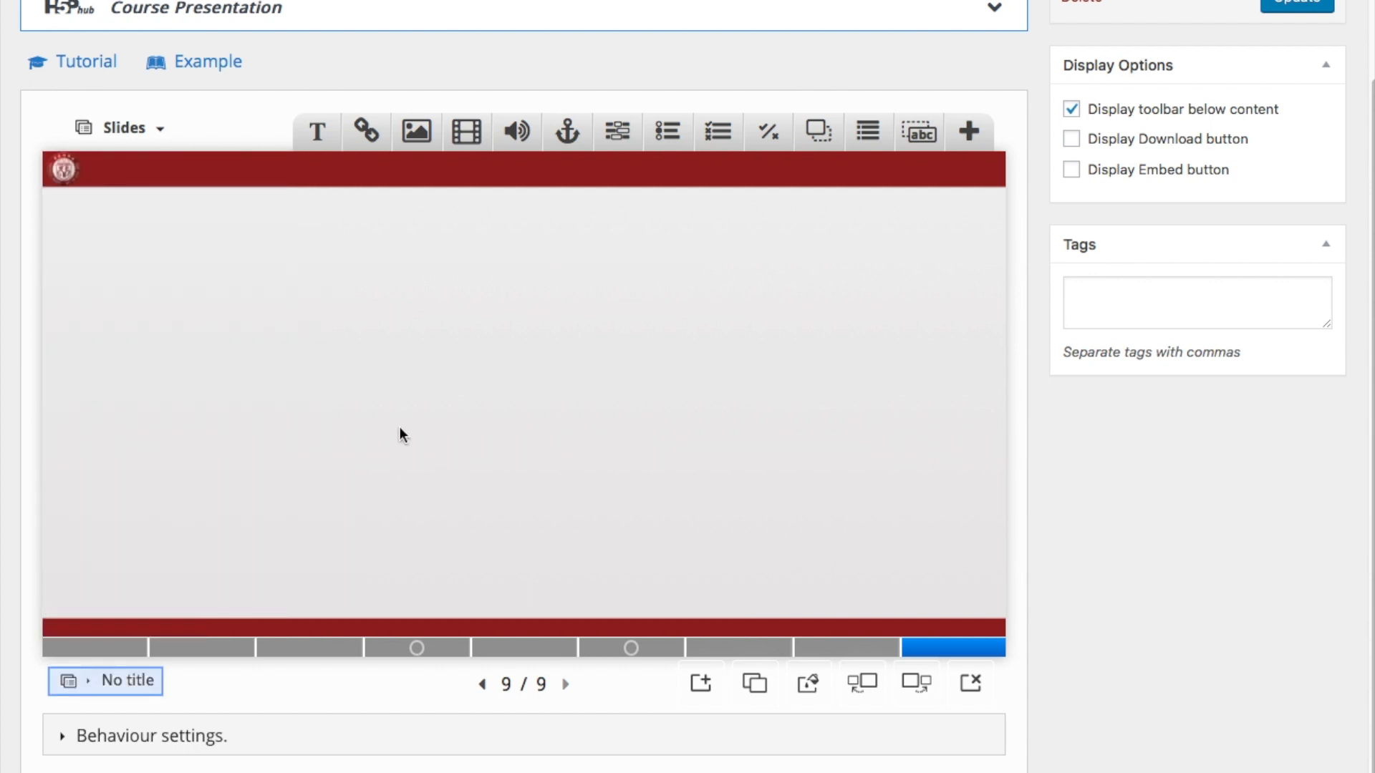
scroll(522, 458, "up", 1)
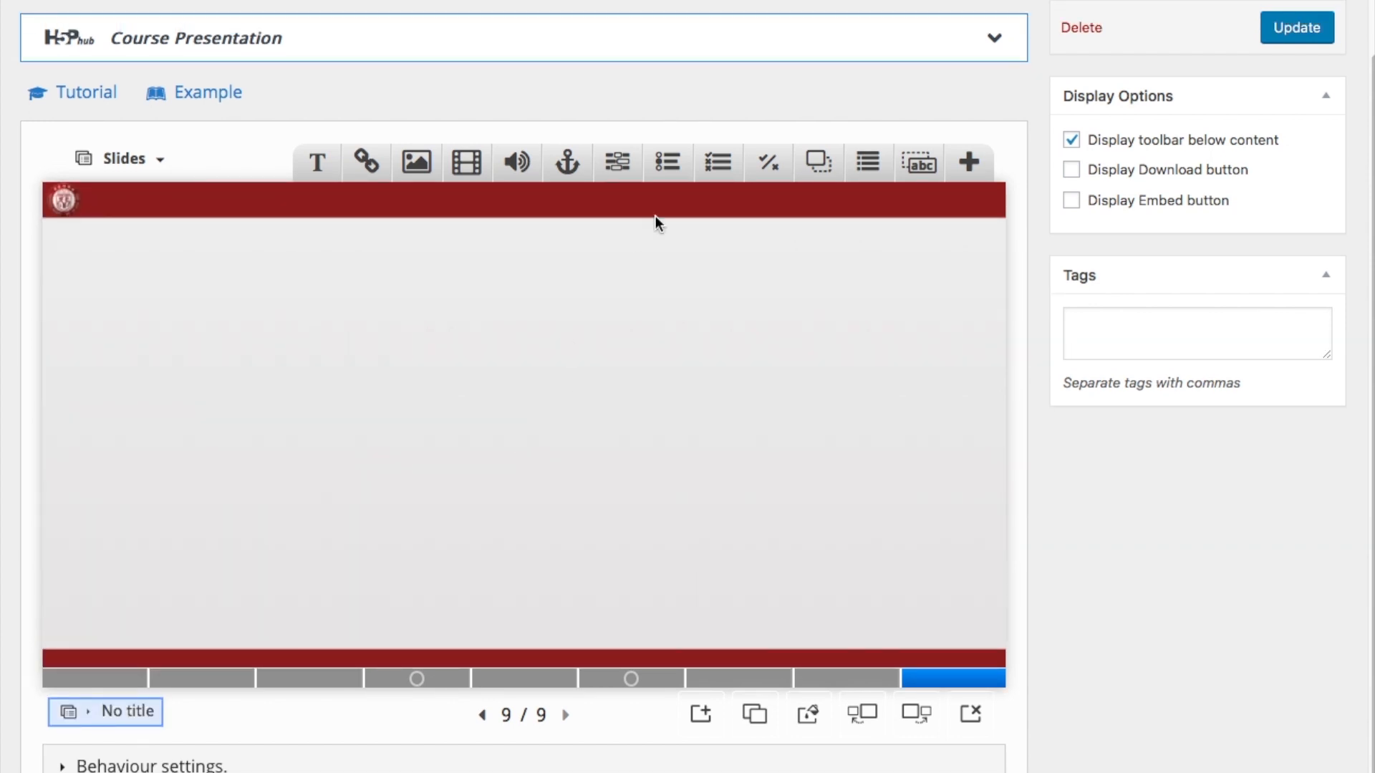
Add a Summary task to slide 9 with "The camera has two SD card slots." as the first, correct statement.
left_click(873, 163)
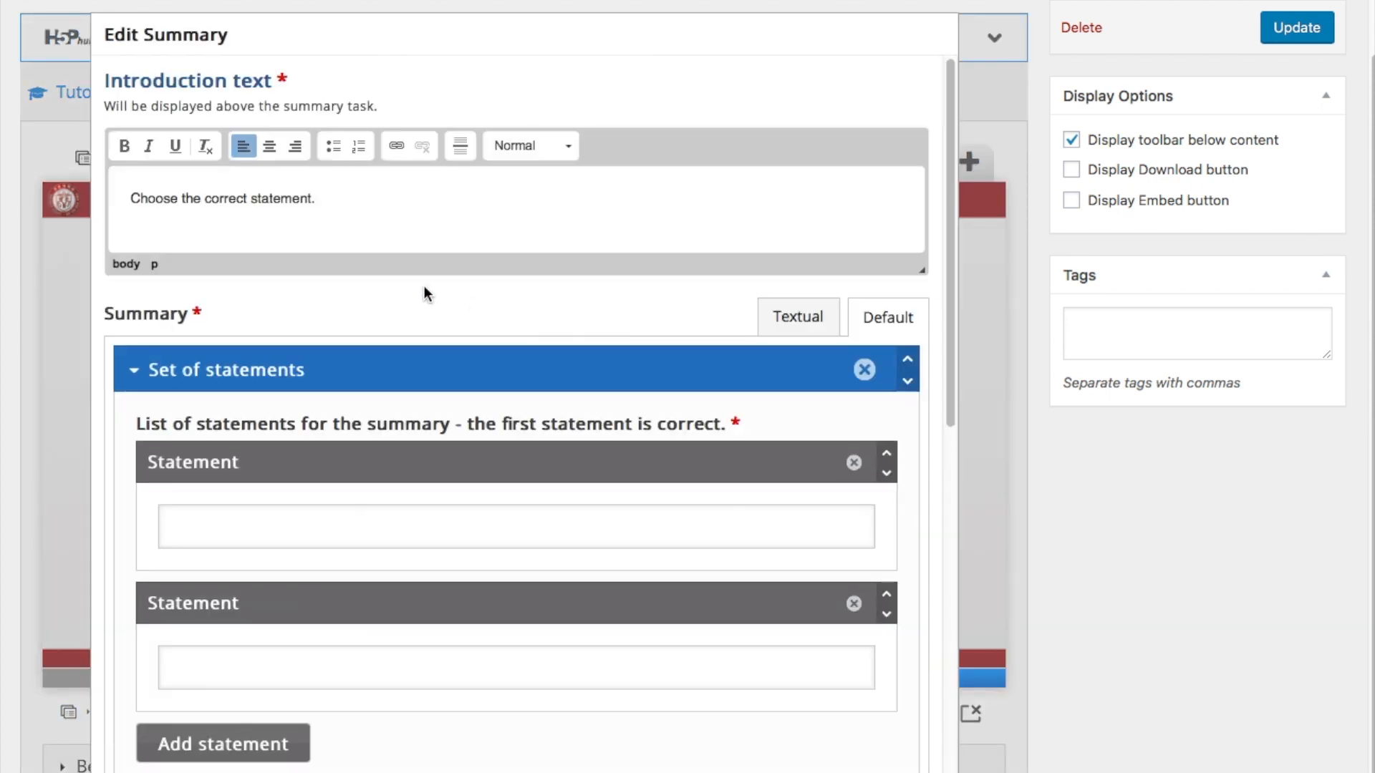
left_click(369, 213)
scroll(517, 410, "down", 3)
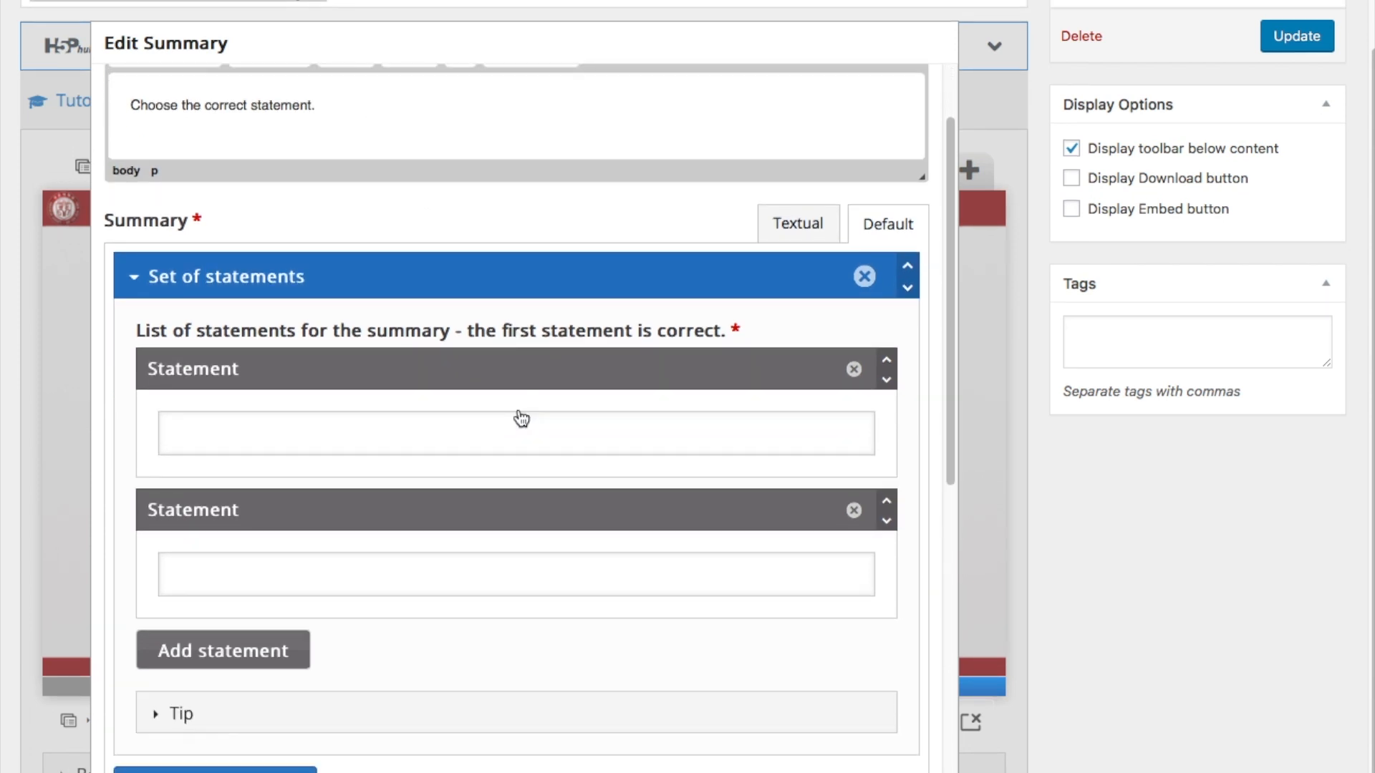
scroll(519, 410, "down", 2)
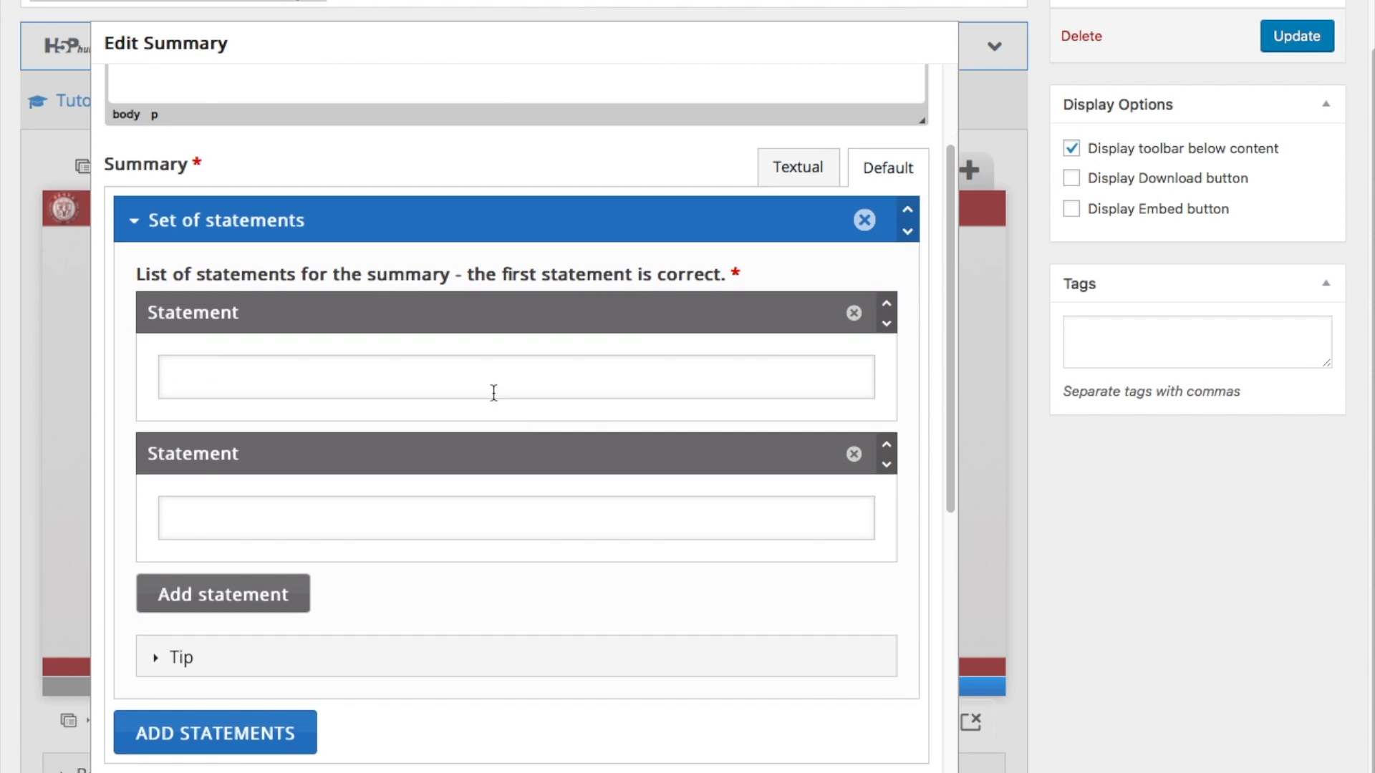
left_click(424, 383)
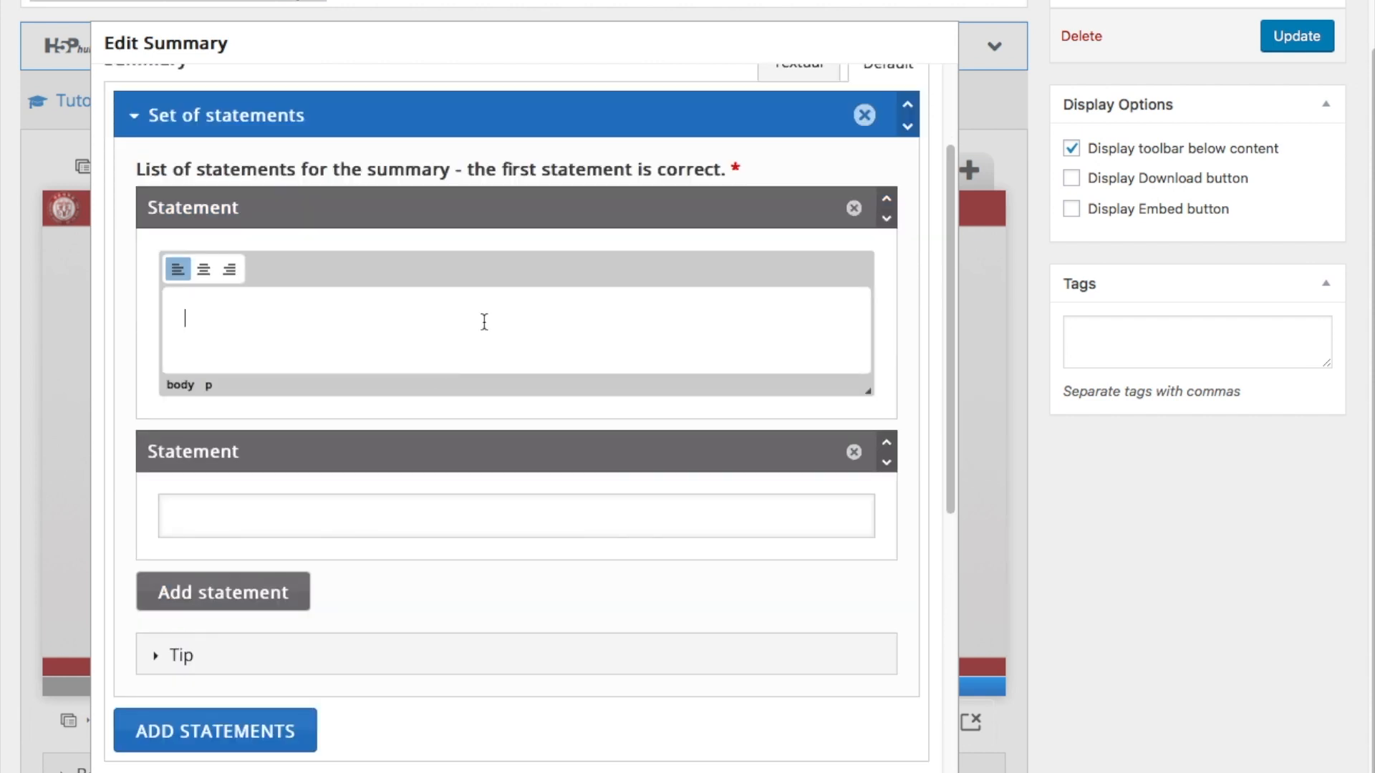
type("The camera has two ")
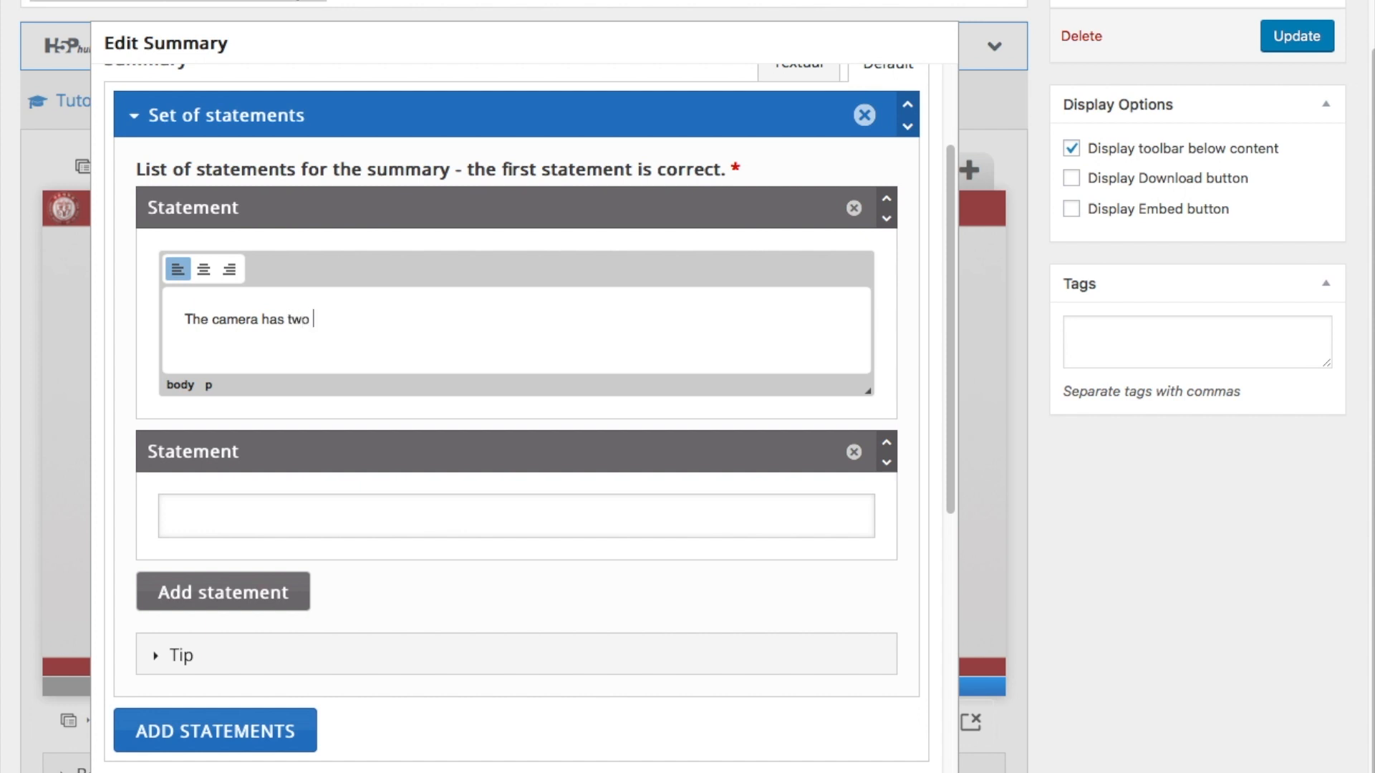
type("SD card slots.")
Enter "The camera can use two batteries." as the second statement of the summary task.
left_click(569, 423)
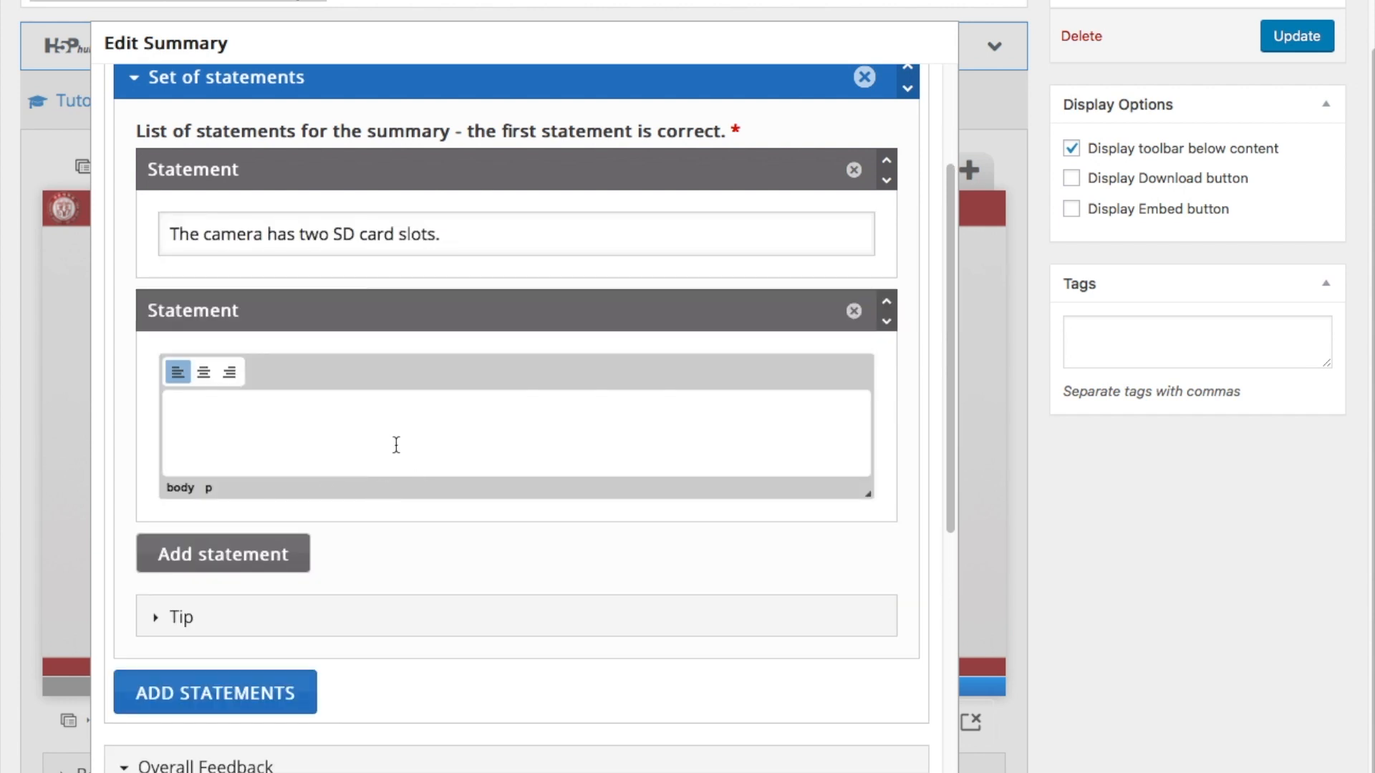
type("The camera can use two batteri")
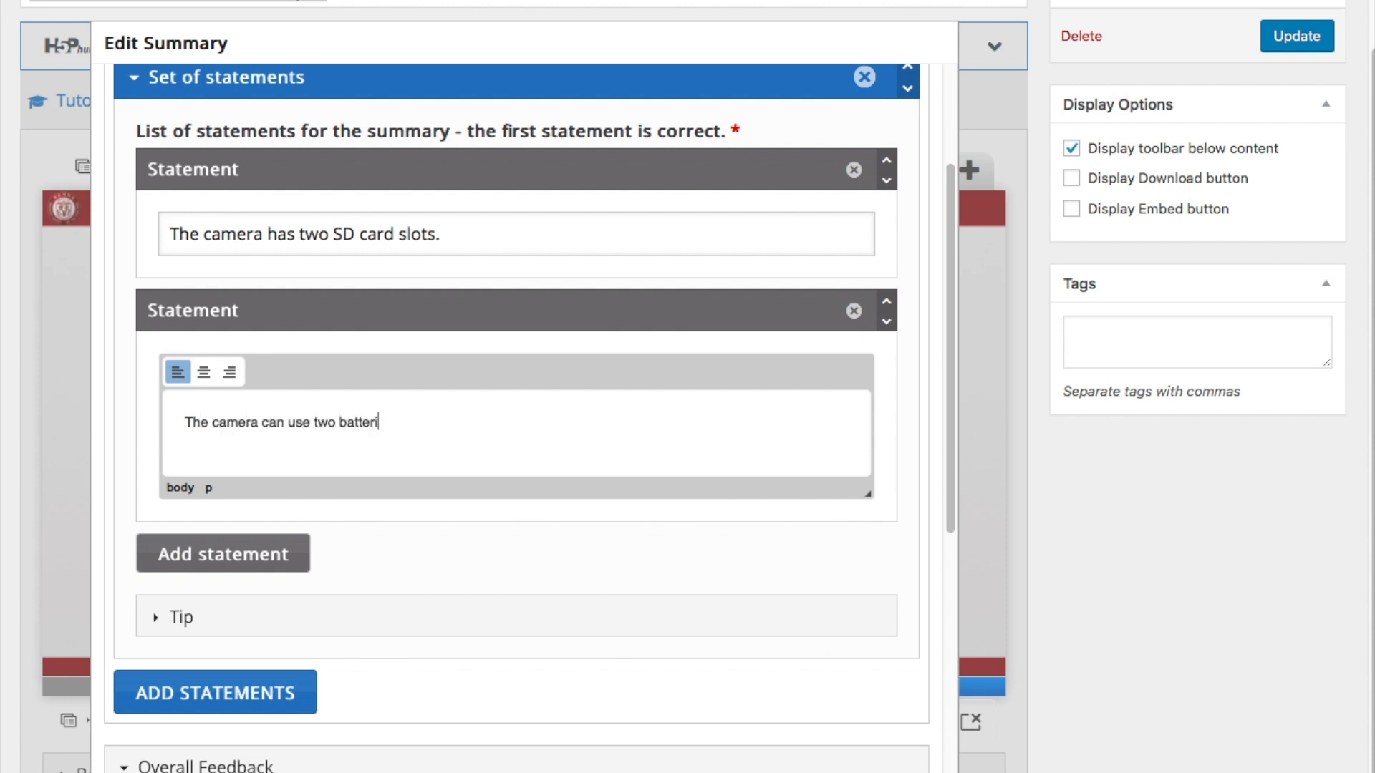
type("es.")
Add a third statement reading "The camera does not have a lens protection" and finish editing the summary task.
scroll(497, 484, "down", 1)
left_click(227, 544)
scroll(442, 579, "down", 2)
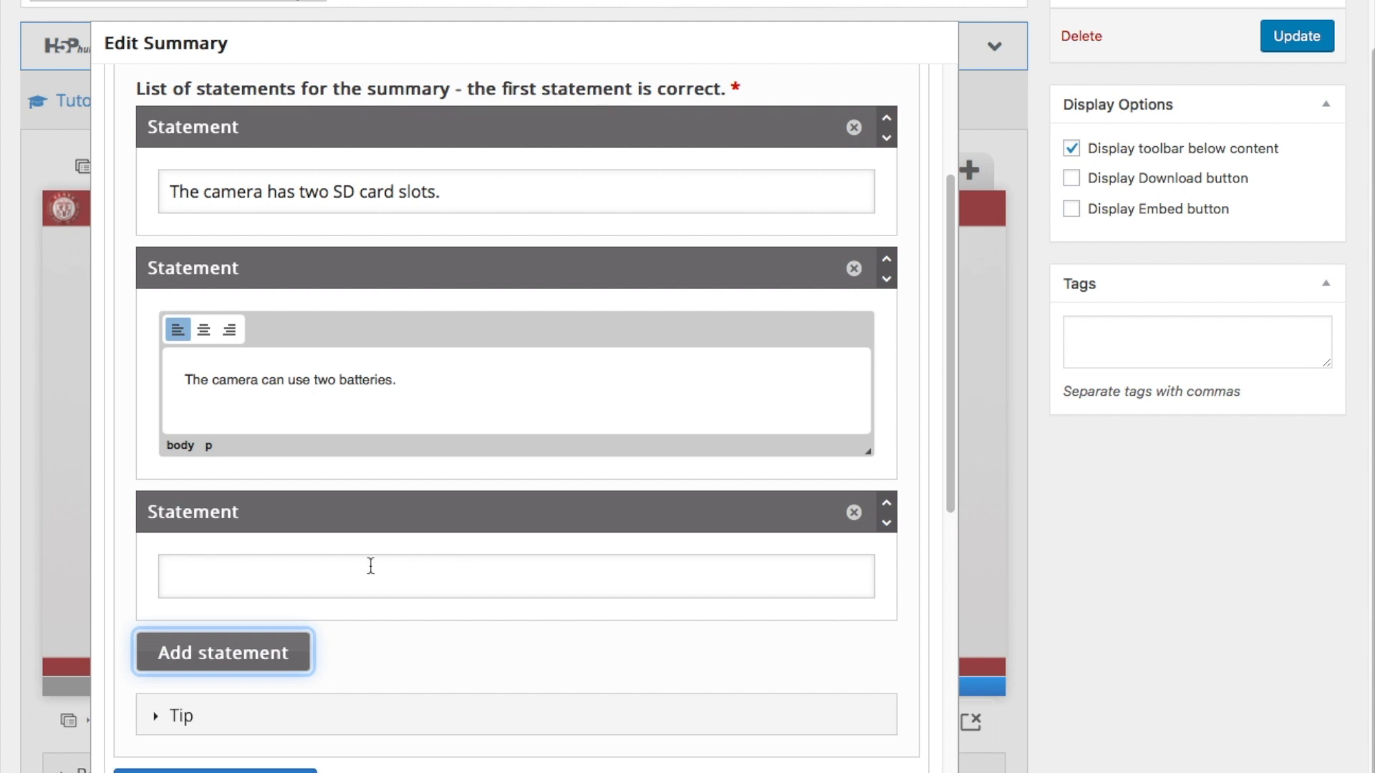
left_click(274, 577)
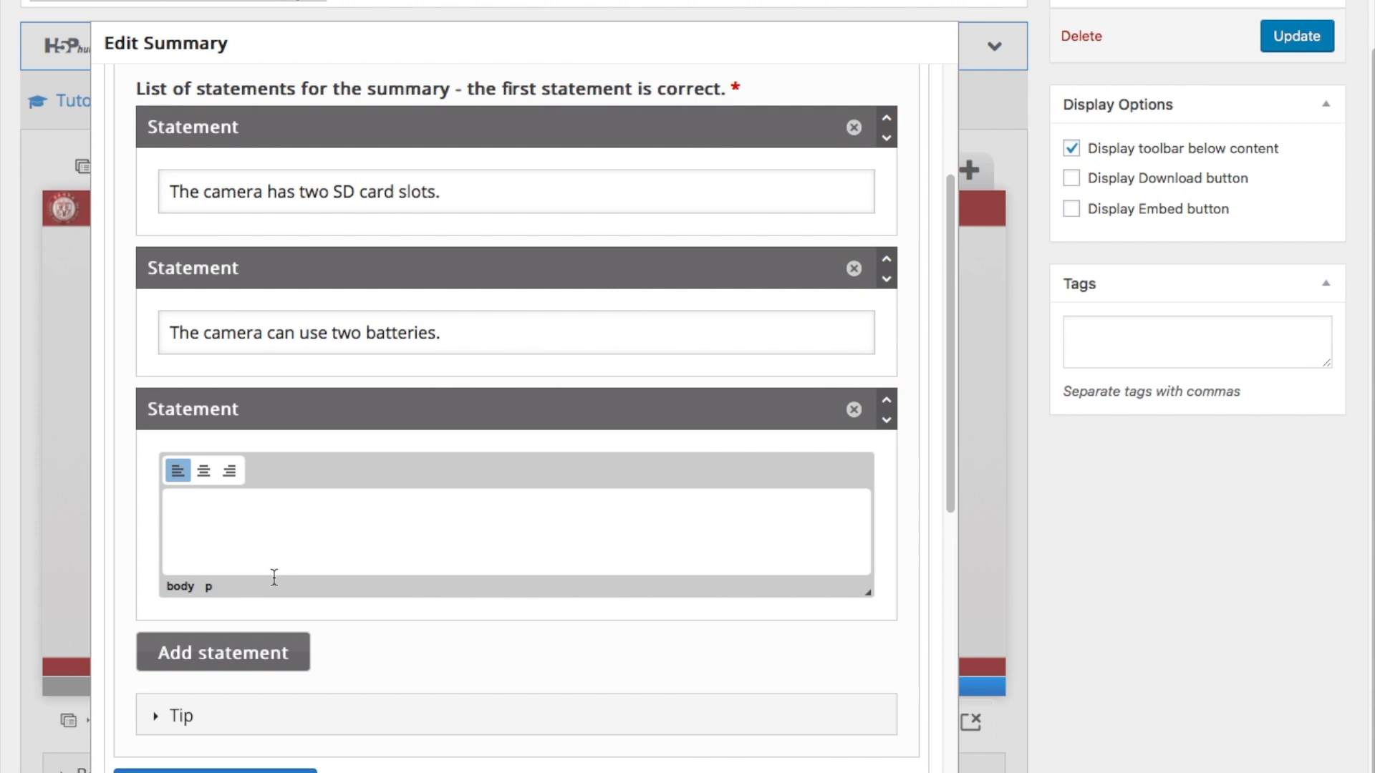
left_click(274, 573)
type("The camera does not have a lens protection")
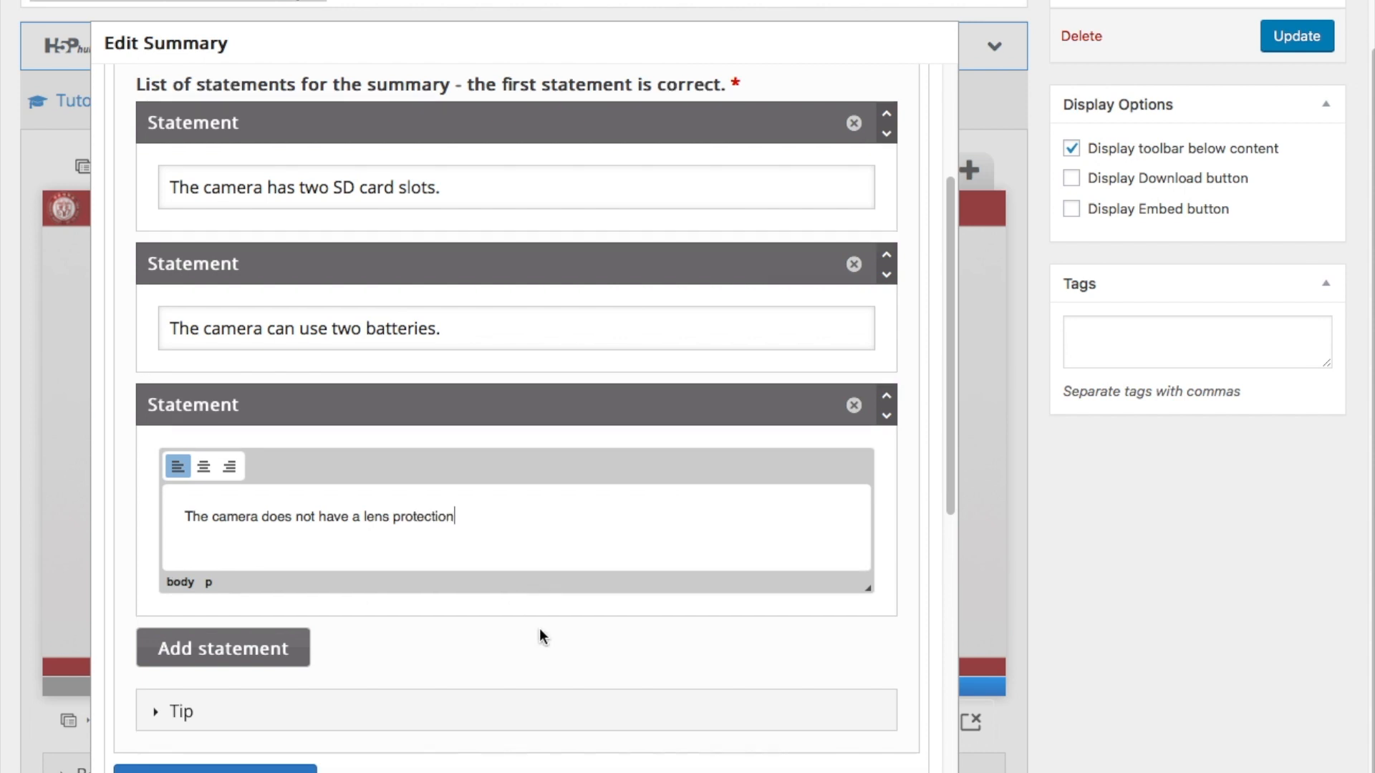
scroll(539, 629, "down", 3)
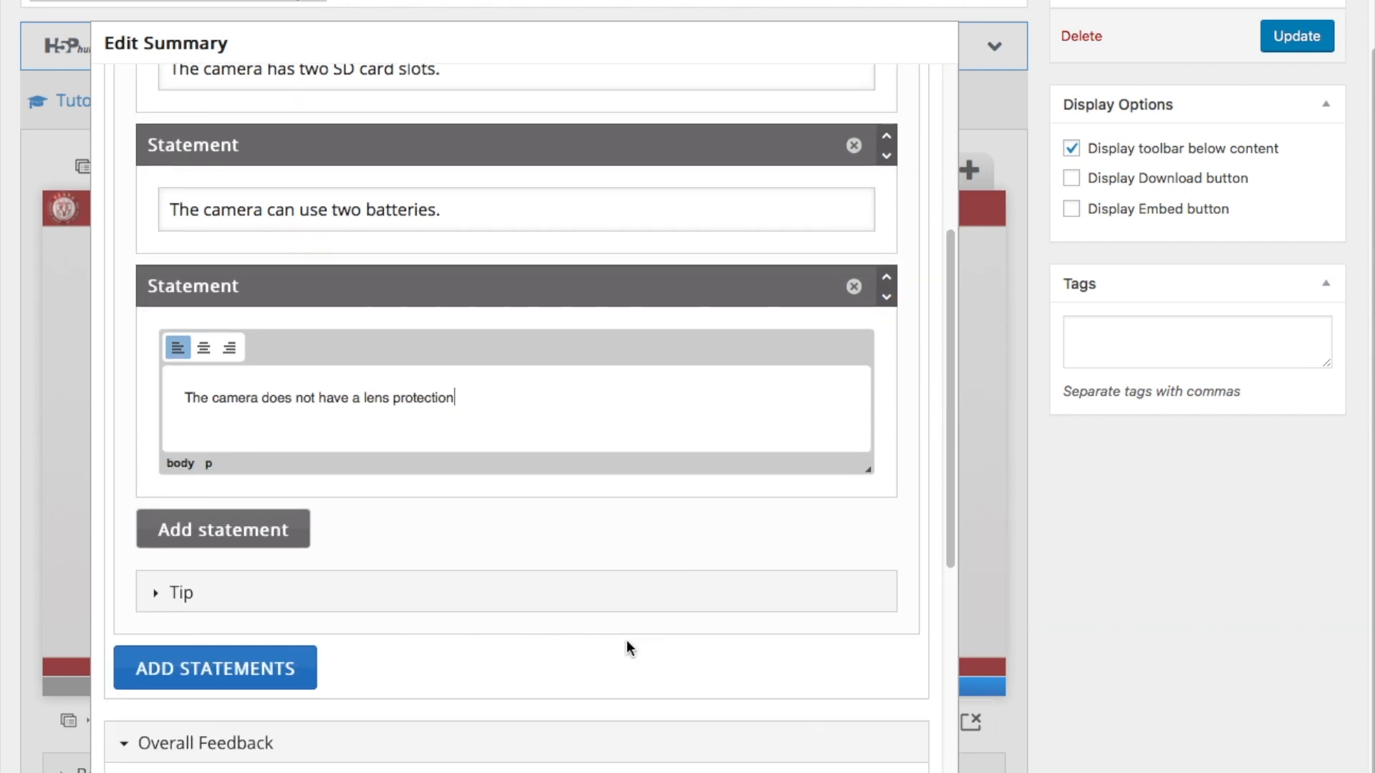
scroll(638, 650, "down", 1)
scroll(638, 645, "down", 5)
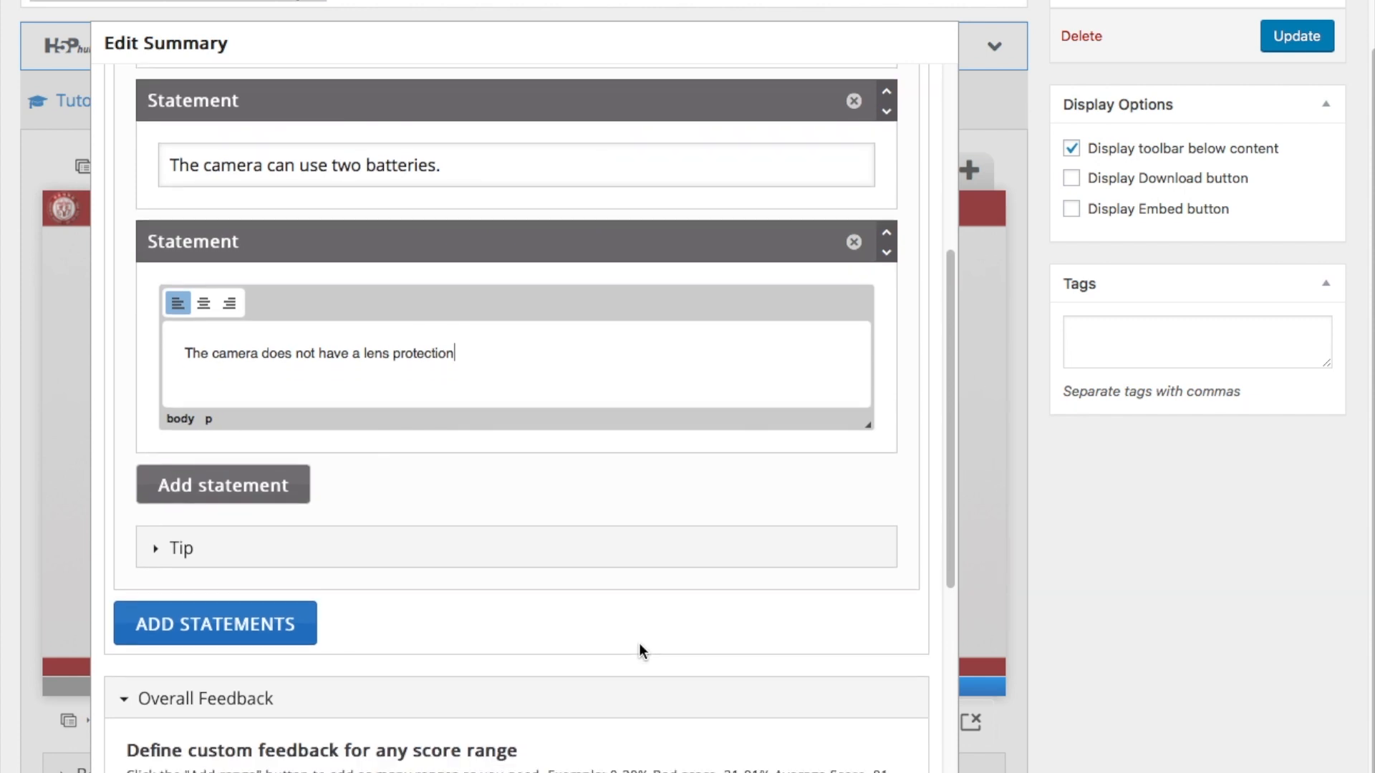
scroll(638, 645, "down", 8)
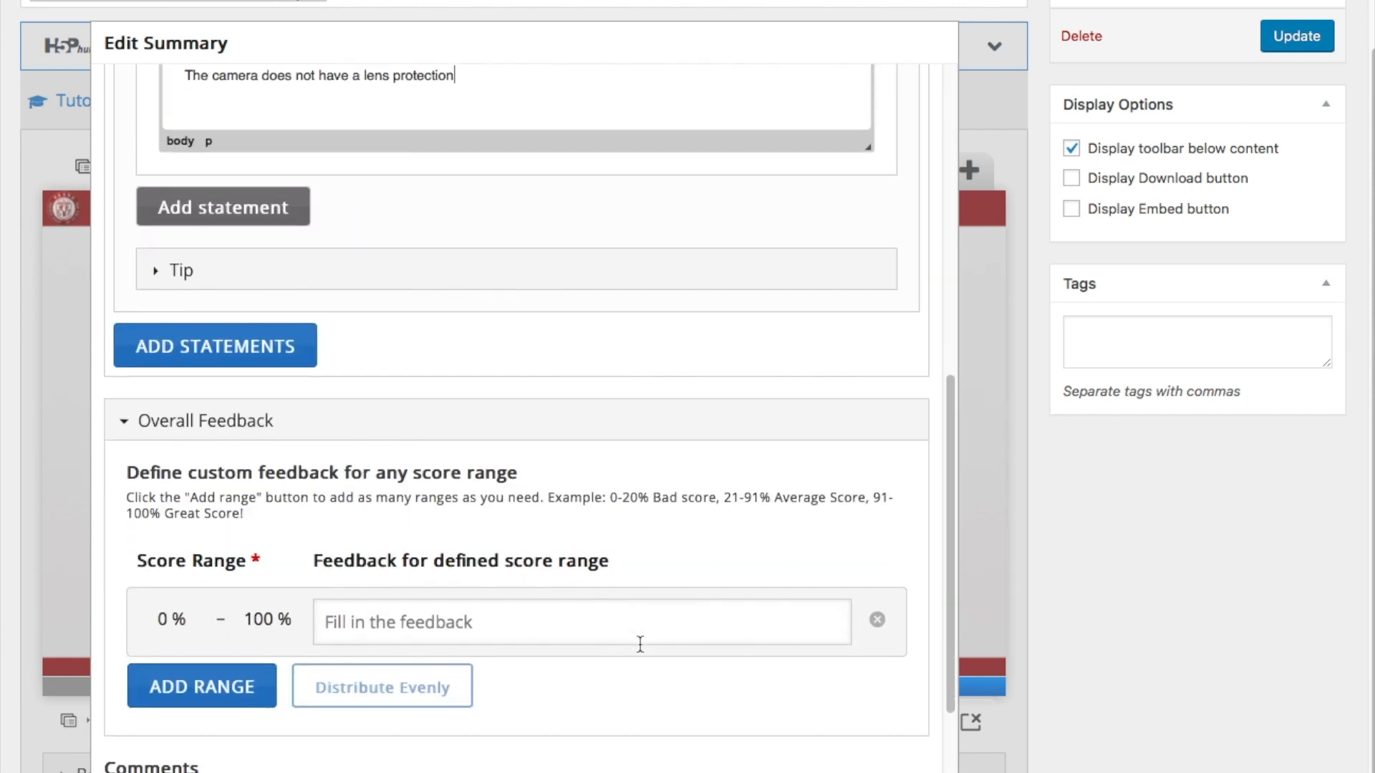
scroll(638, 650, "down", 3)
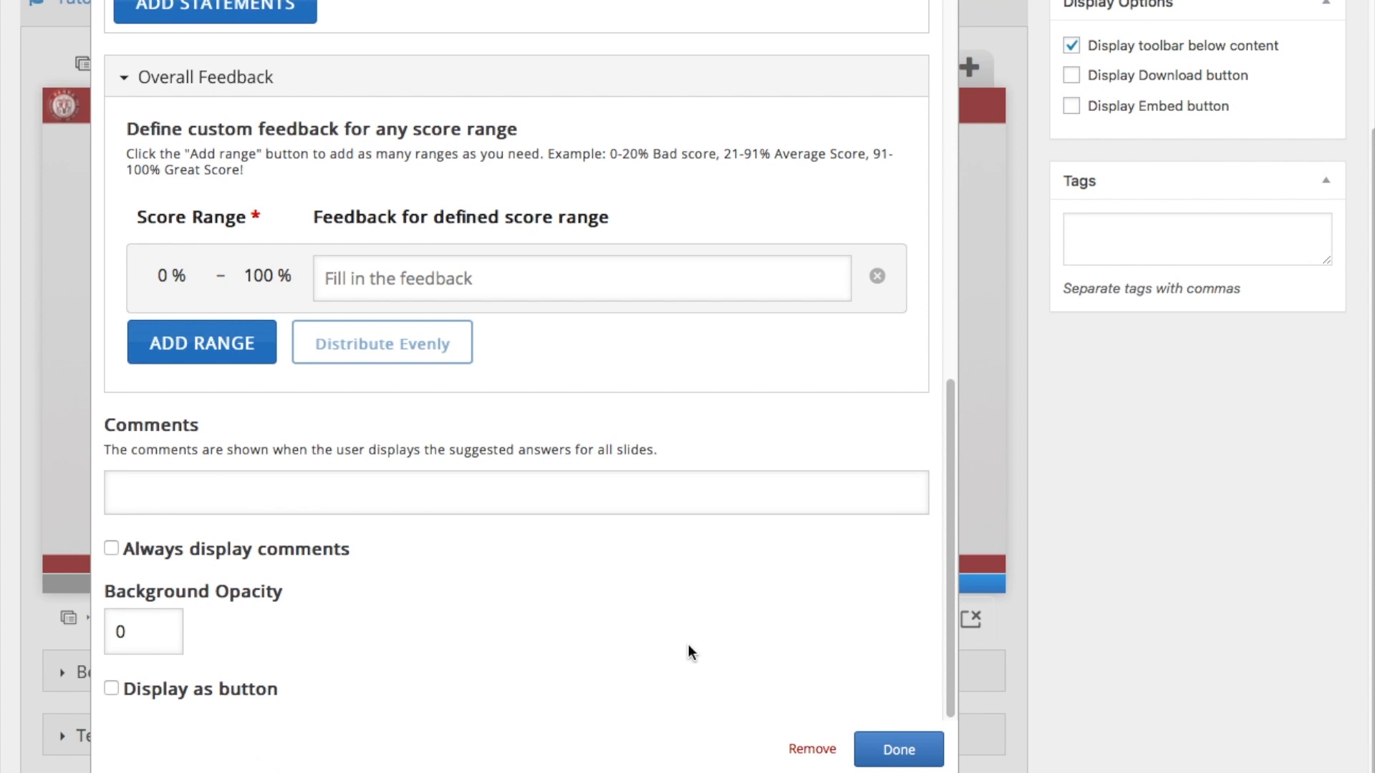
left_click(898, 757)
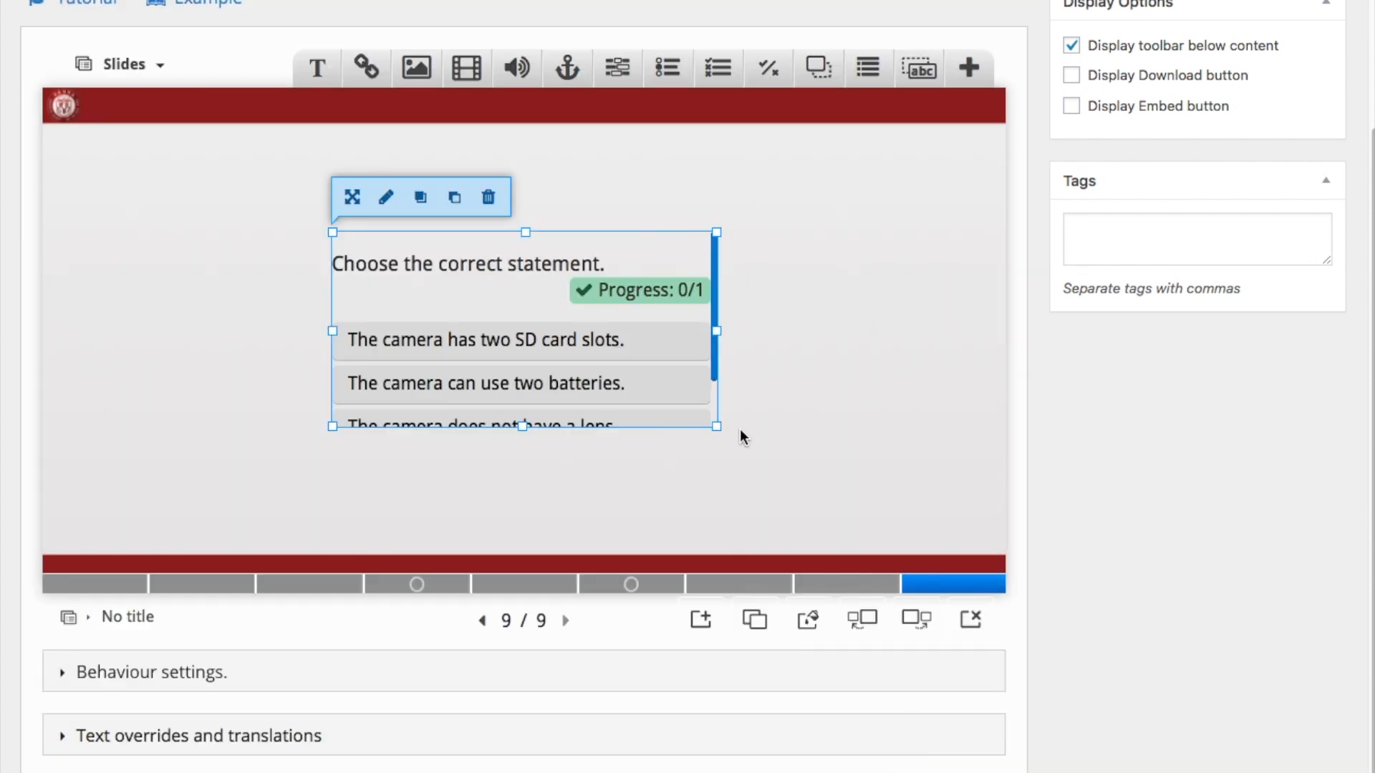
Enlarge the summary task so all three statements fit and move it to the middle of slide 9.
left_click_drag(716, 426, 973, 514)
left_click_drag(813, 374, 683, 348)
left_click(924, 385)
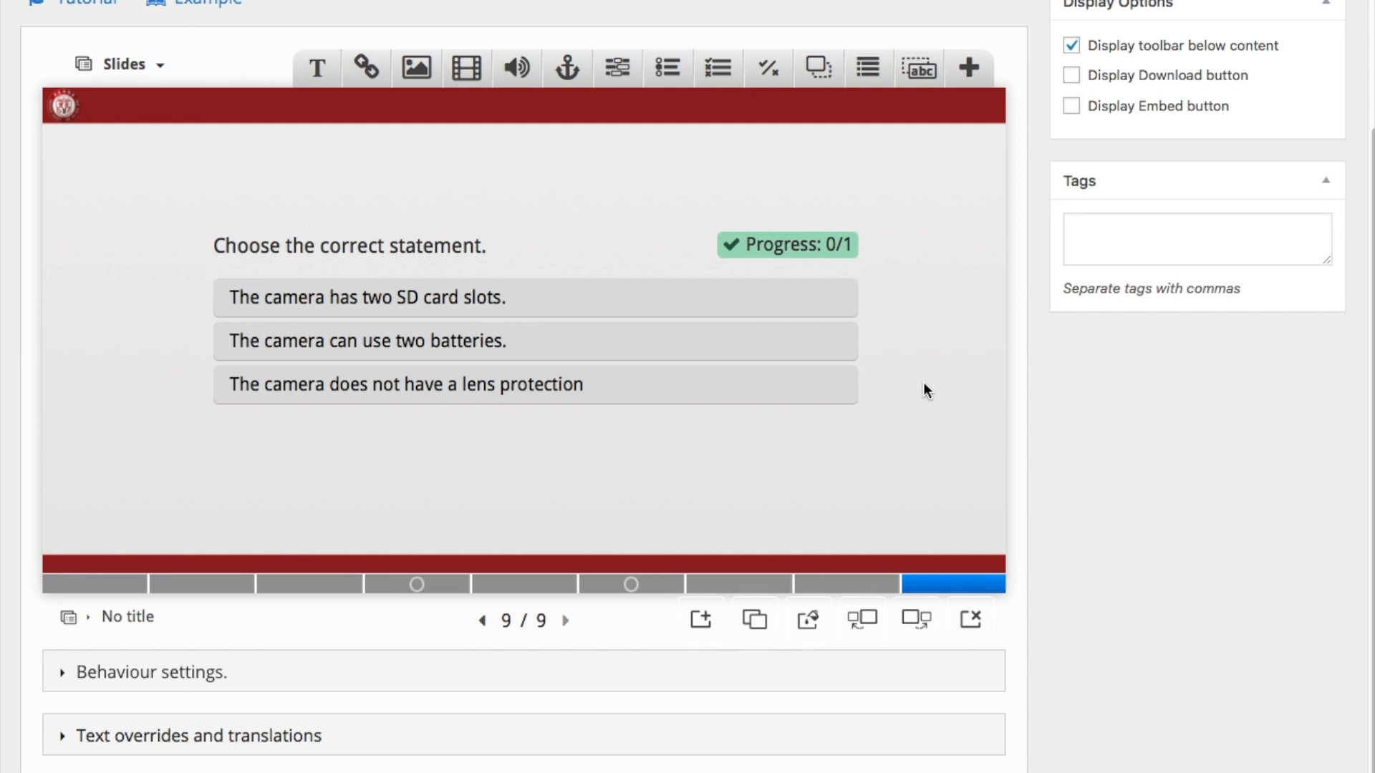
Save the updated Course Presentation so it opens in its published view.
scroll(1081, 473, "up", 3)
scroll(1081, 469, "down", 1)
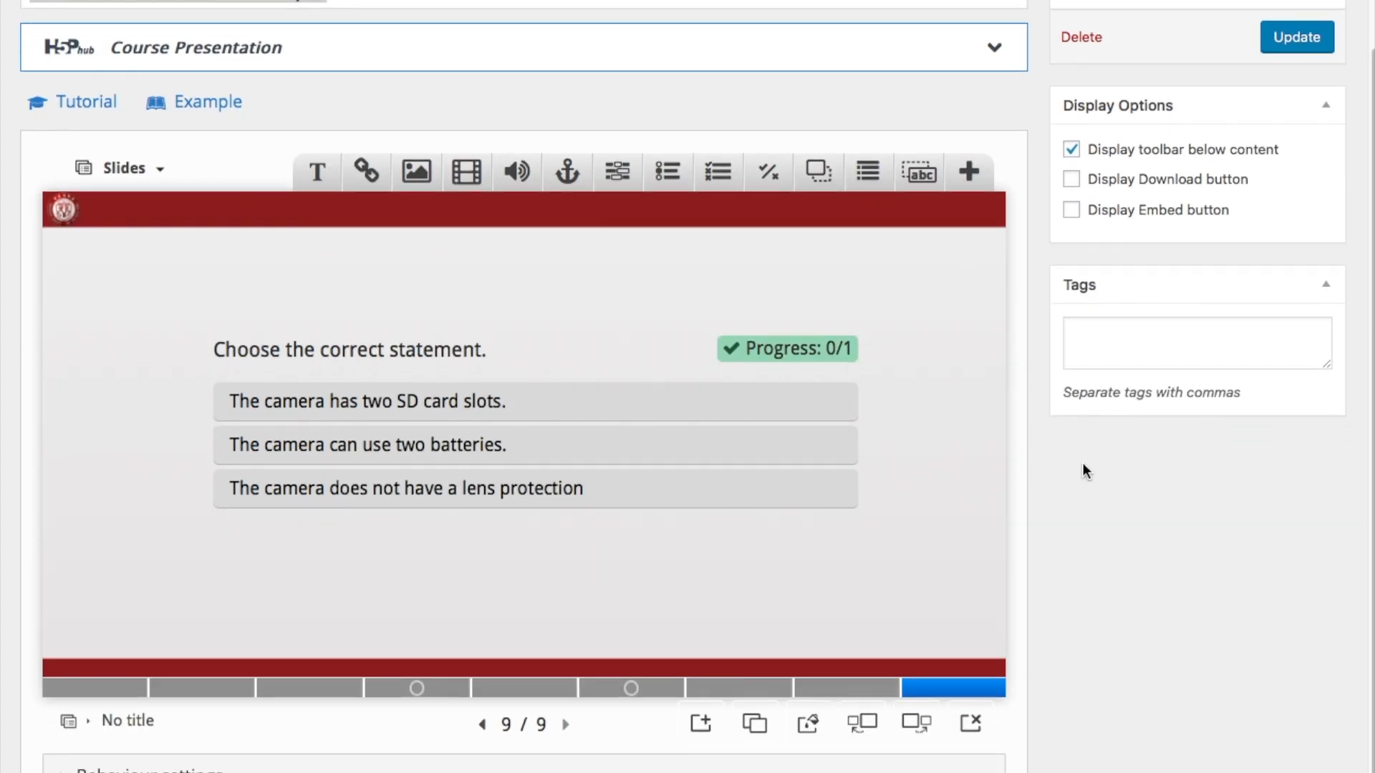
left_click(1308, 37)
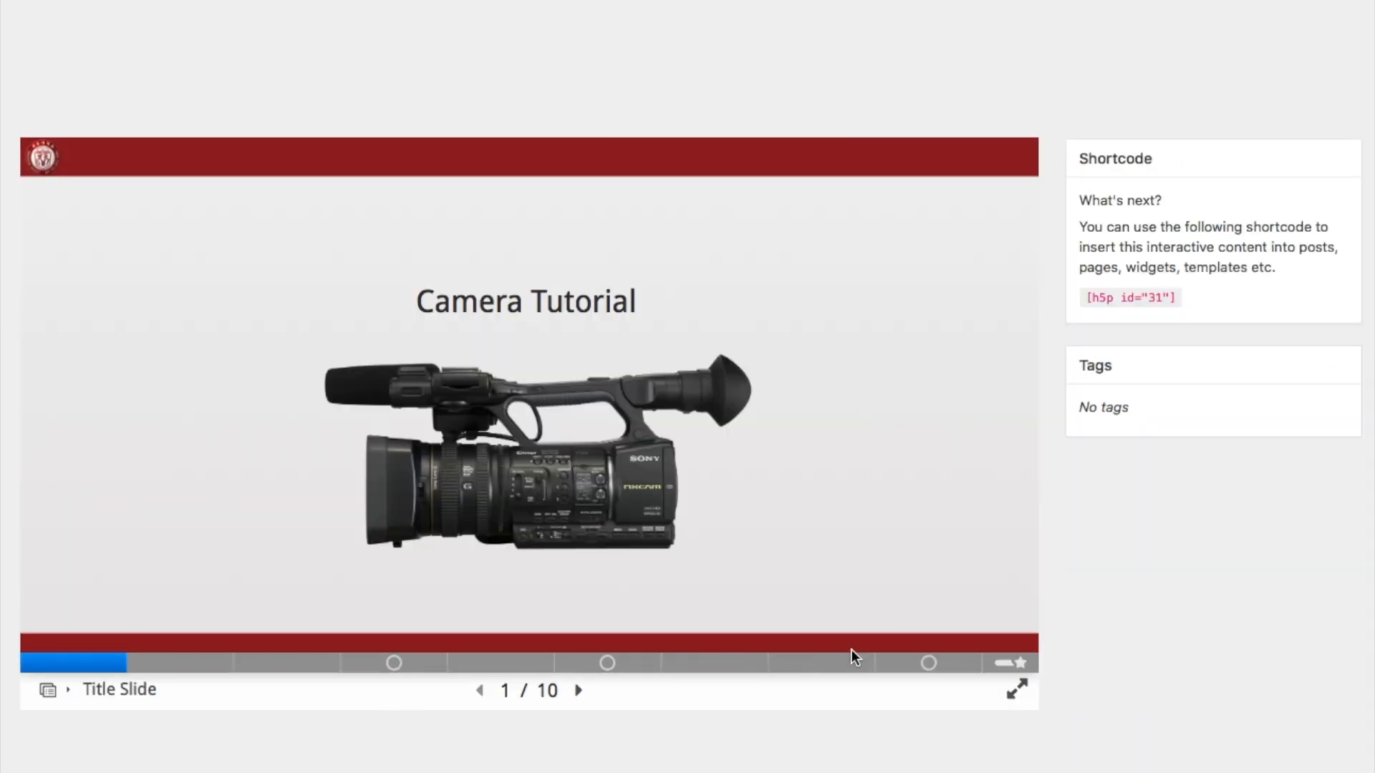
View the content and battery slides, and test the battery question on slide 4 with the answer "one".
left_click(200, 666)
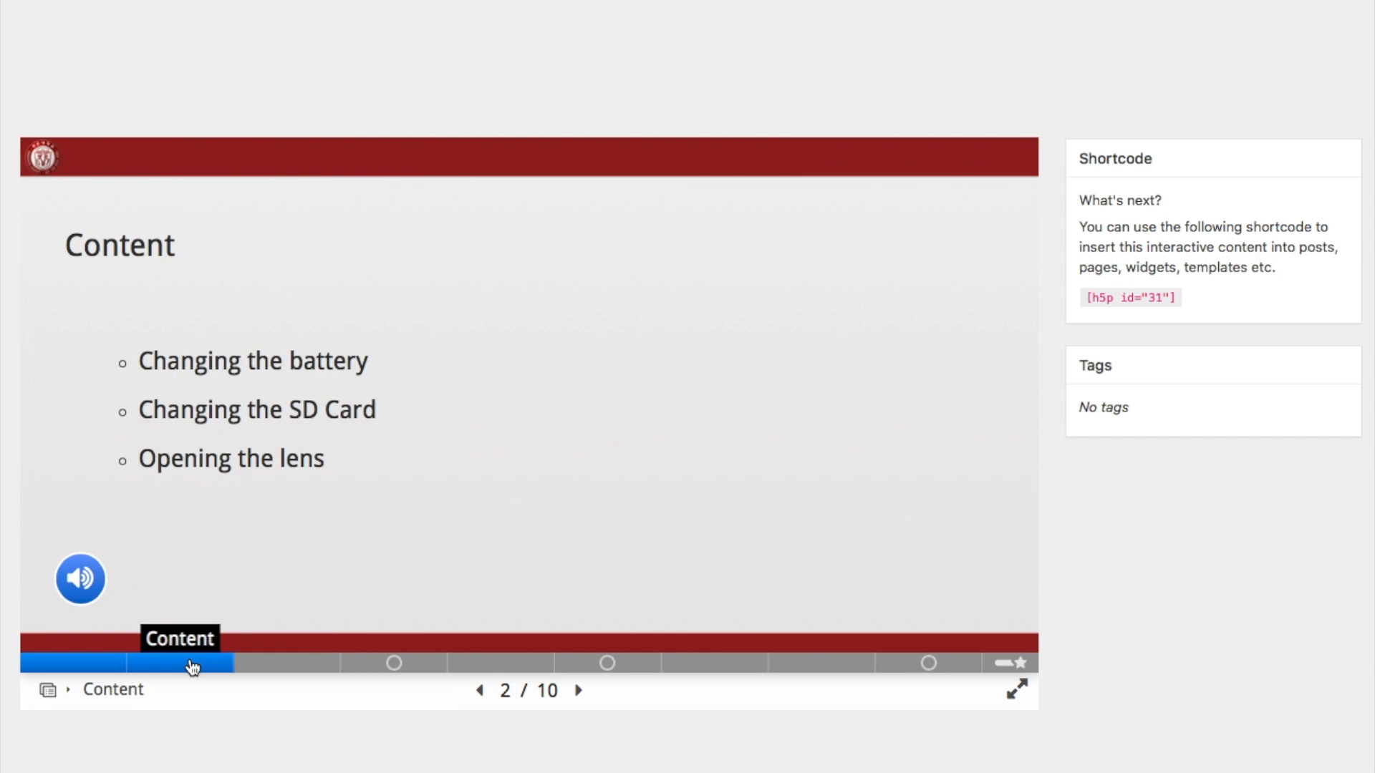
left_click(305, 668)
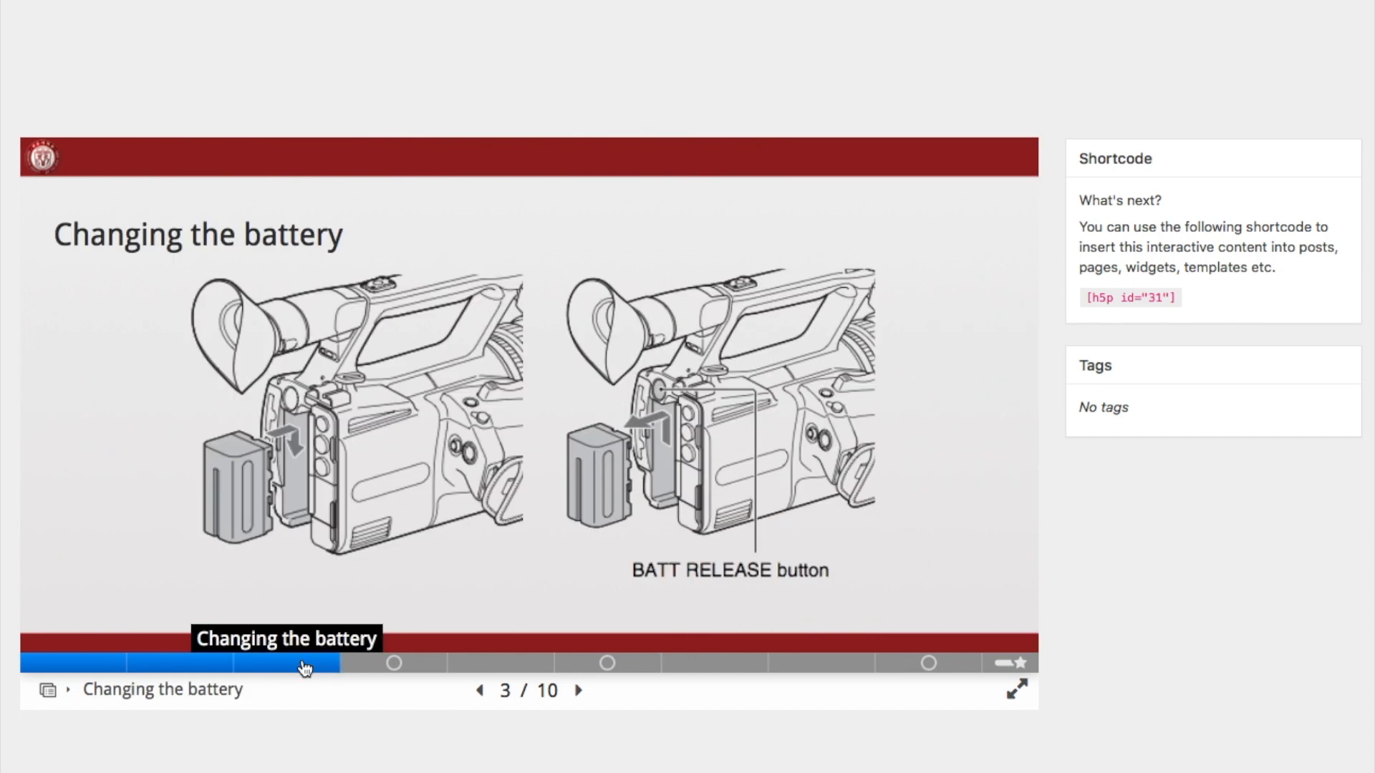
left_click(415, 665)
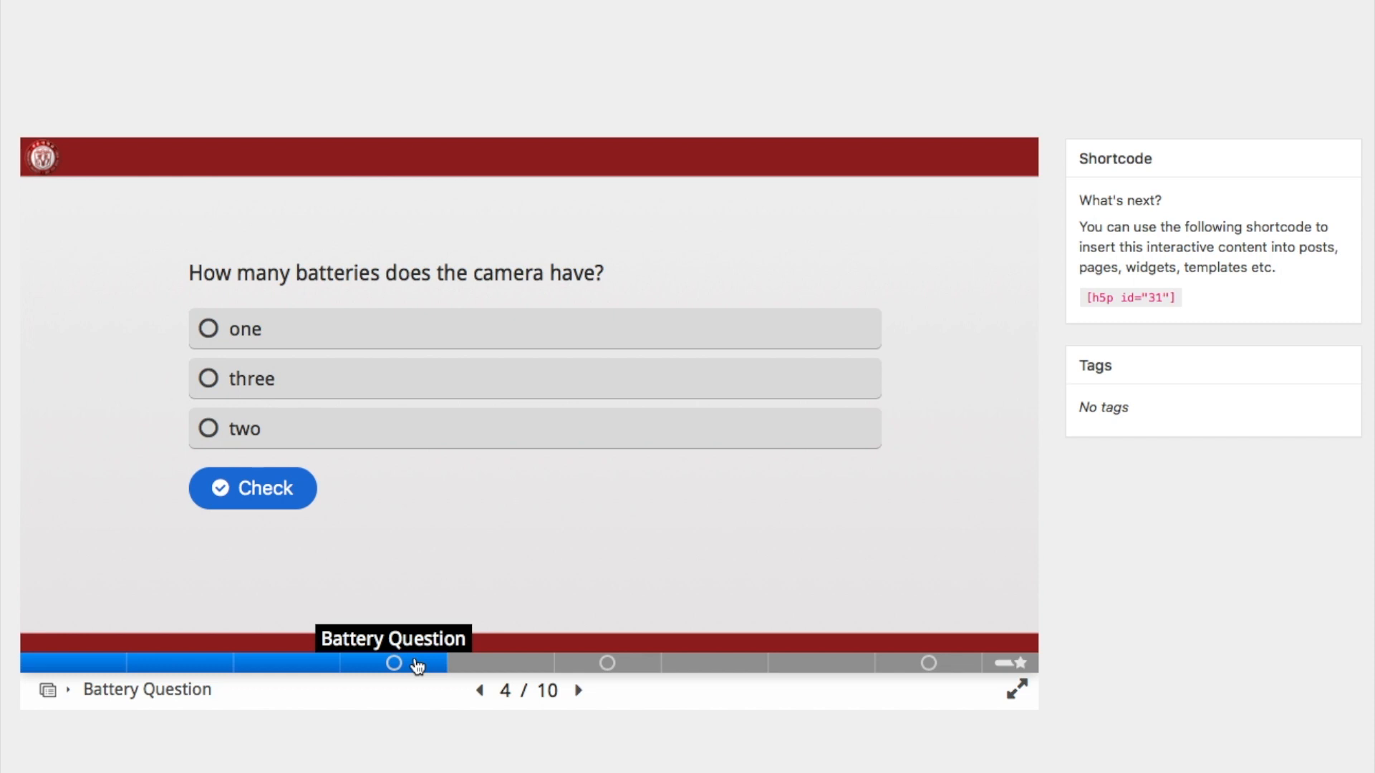
left_click(359, 343)
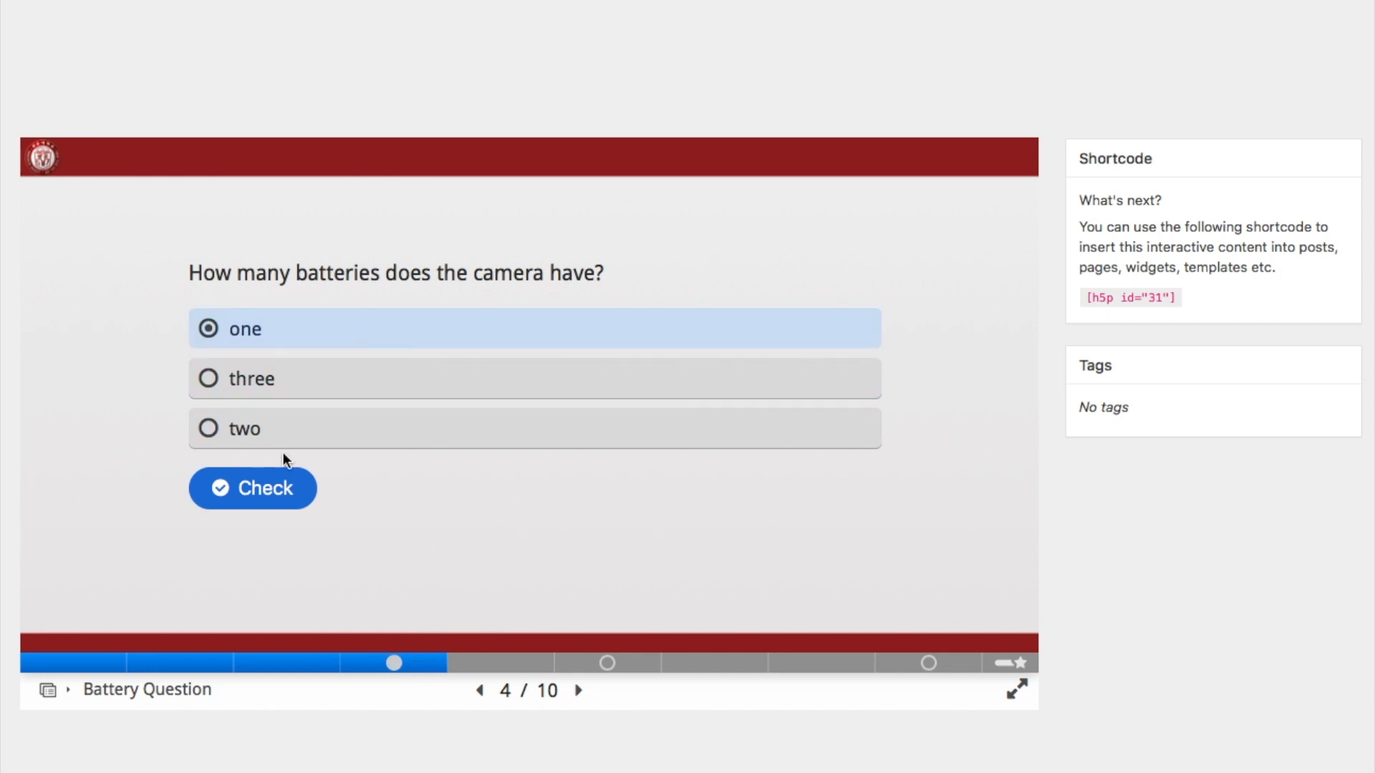
left_click(263, 488)
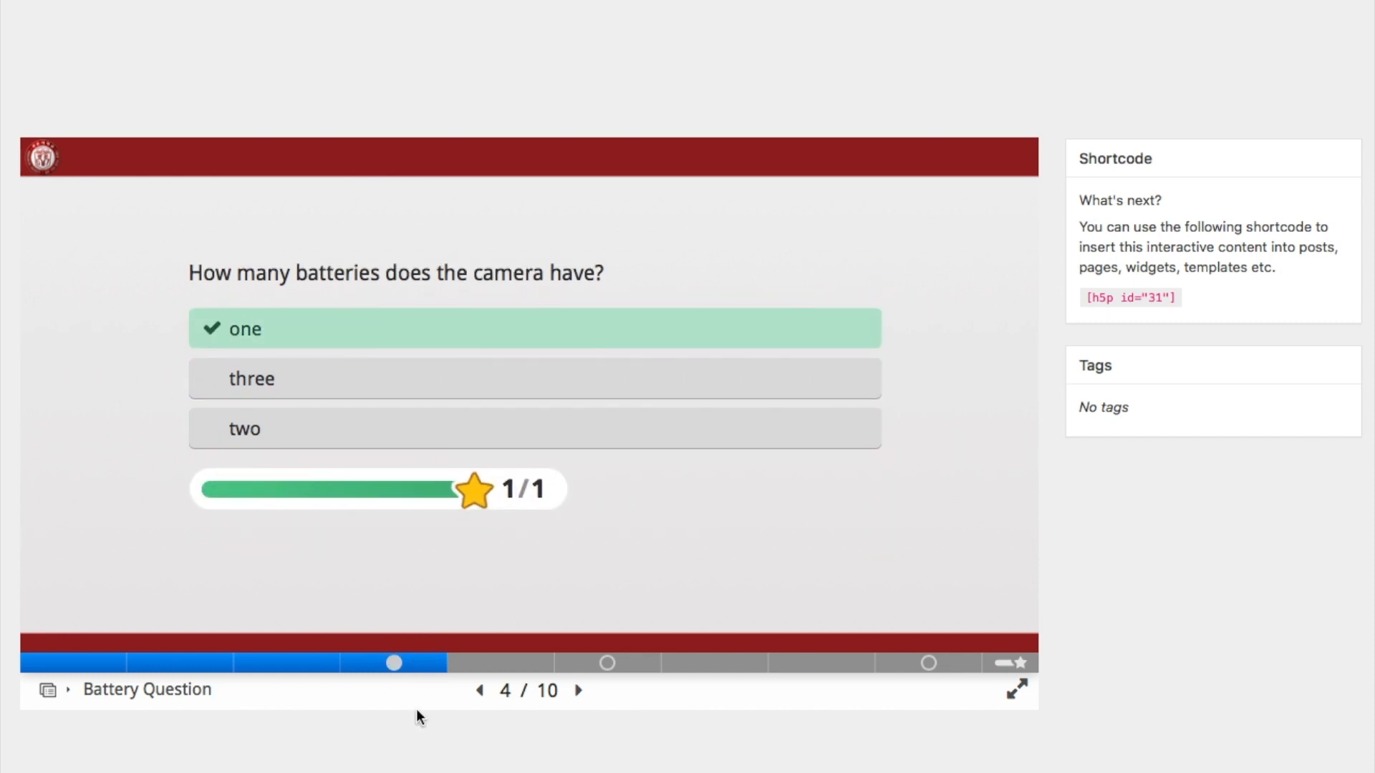
View the SD card slide and test its question by filling the blanks with "two" and "SD" and checking the answers.
left_click(492, 664)
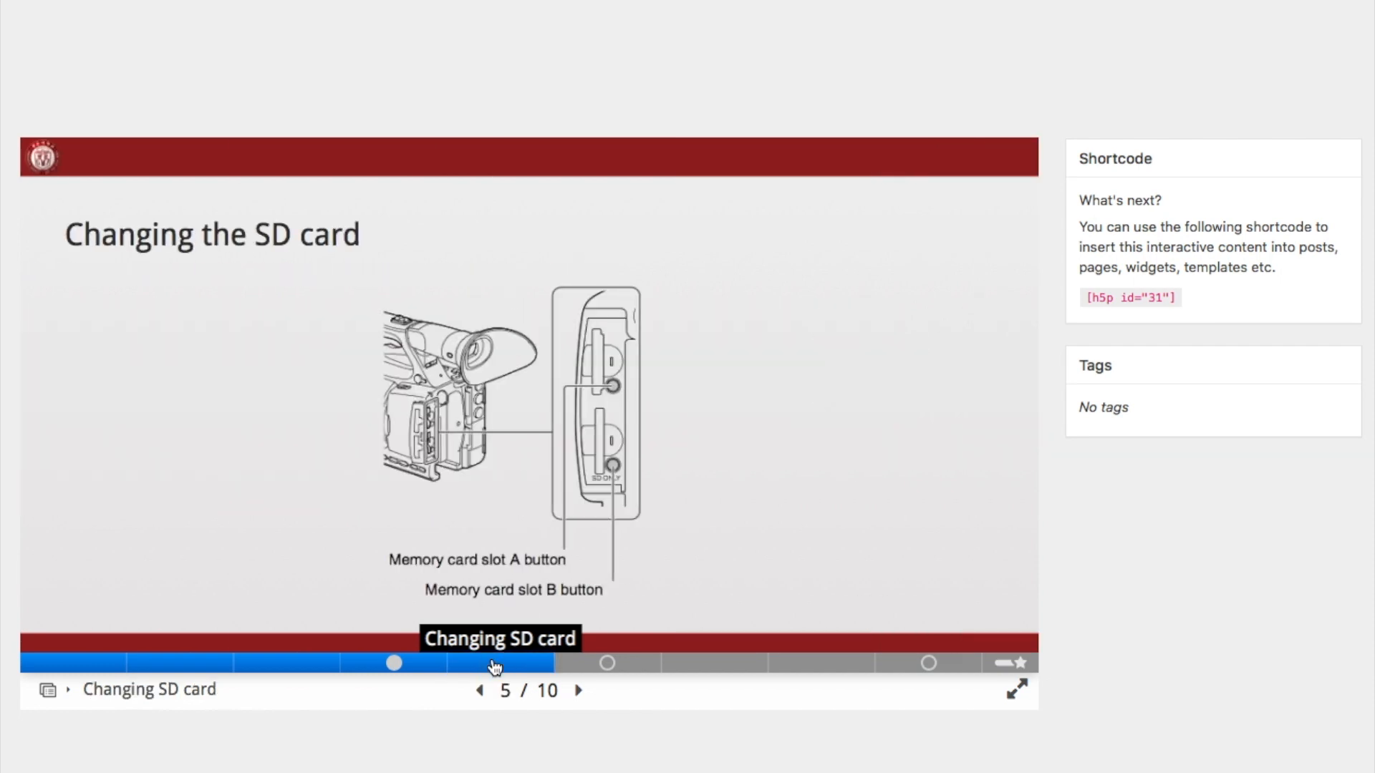
left_click(577, 666)
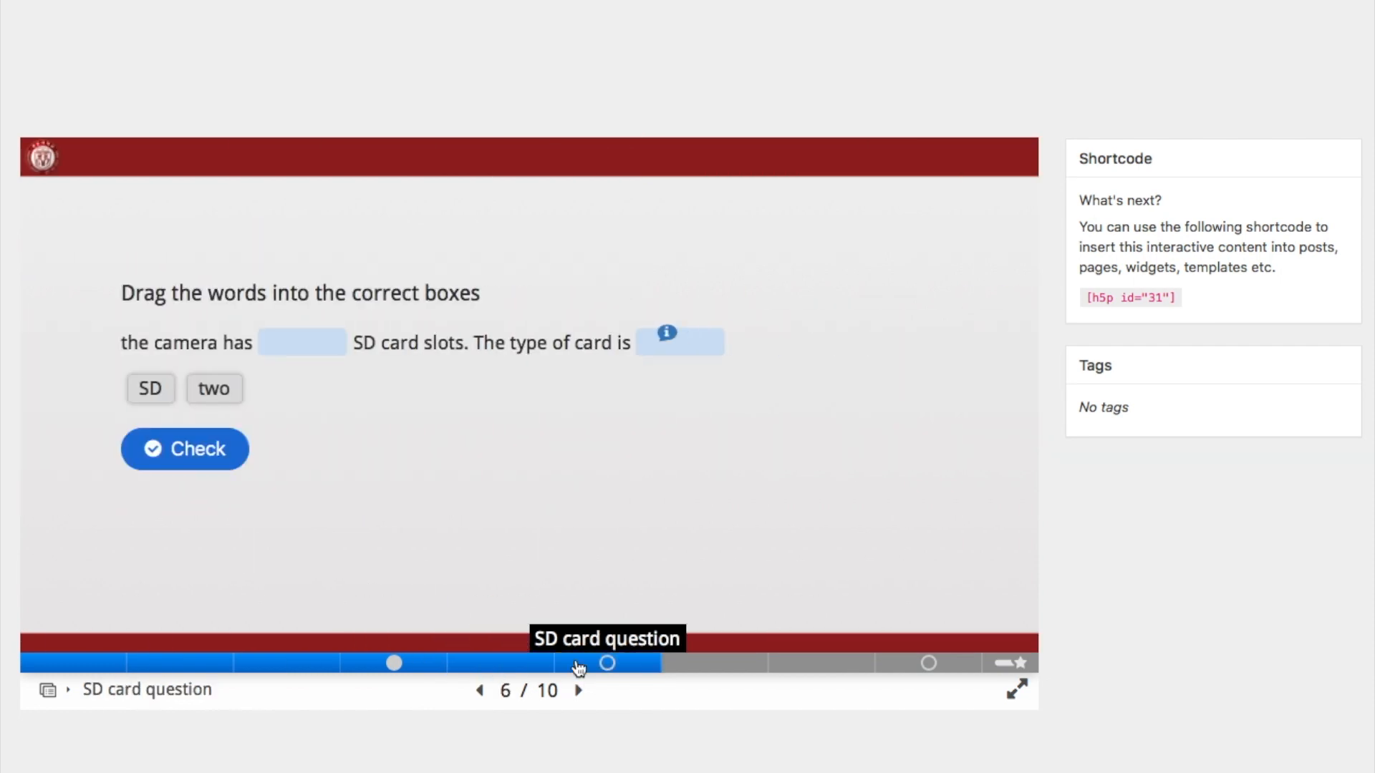
left_click_drag(211, 398, 266, 358)
left_click_drag(162, 399, 671, 346)
left_click(207, 414)
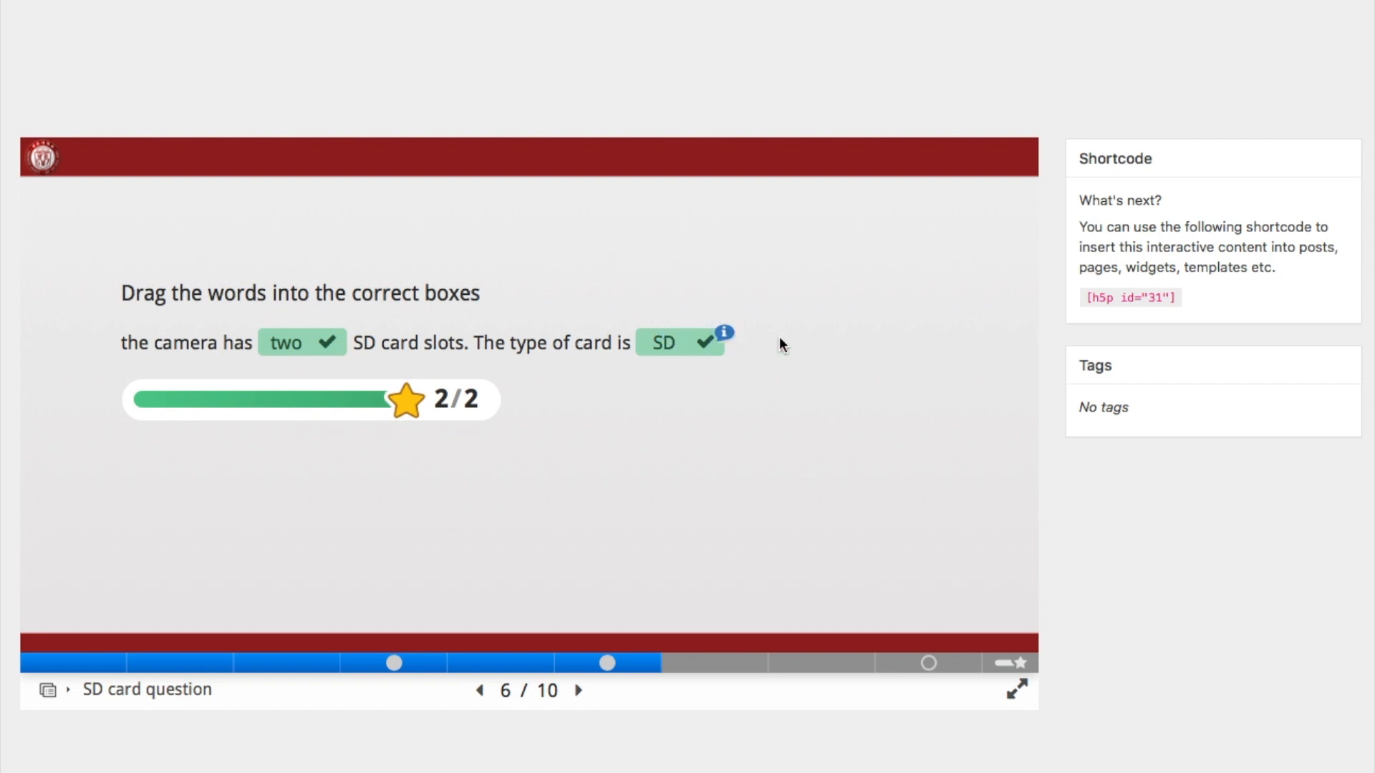
left_click(725, 335)
View the lens-opening slide, and test the example video on slide 8 by playing it, skipping ahead and pausing it.
left_click(704, 666)
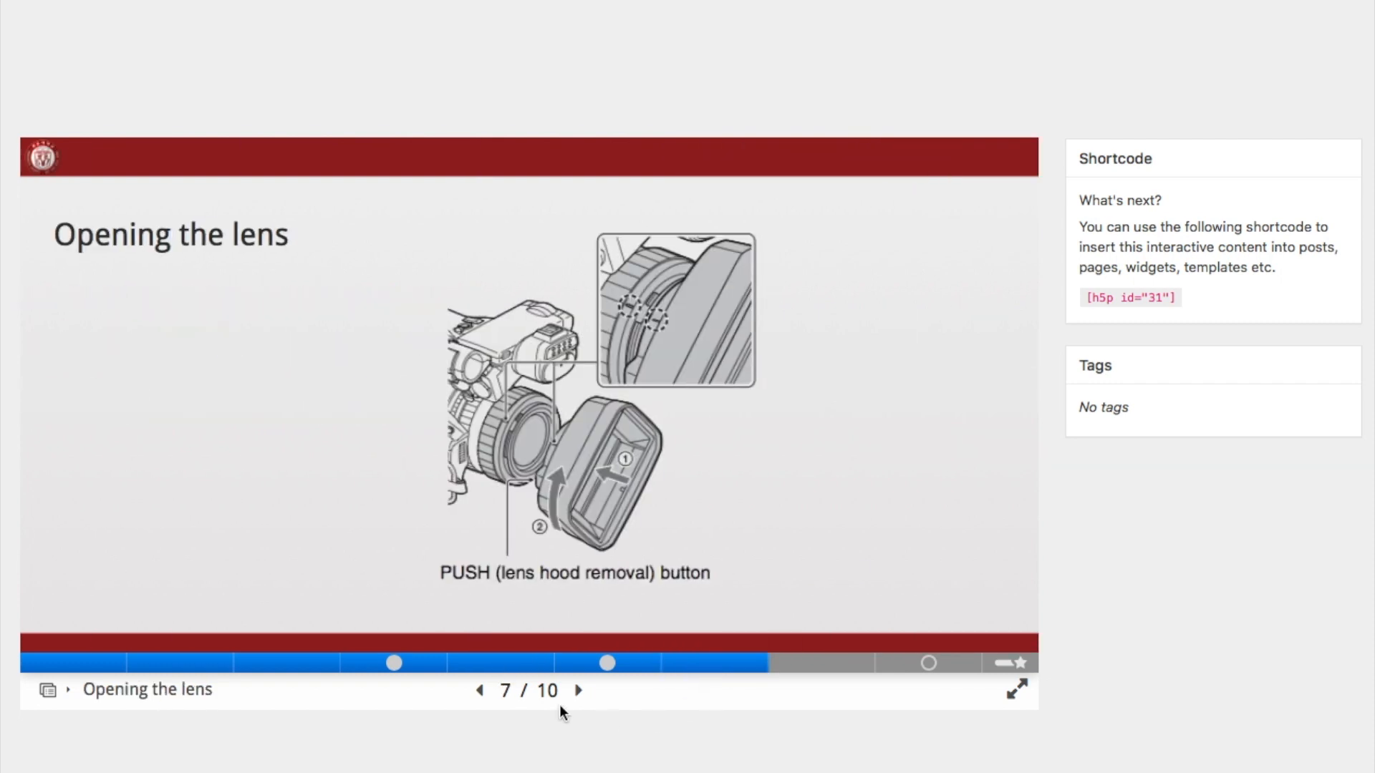
left_click(818, 664)
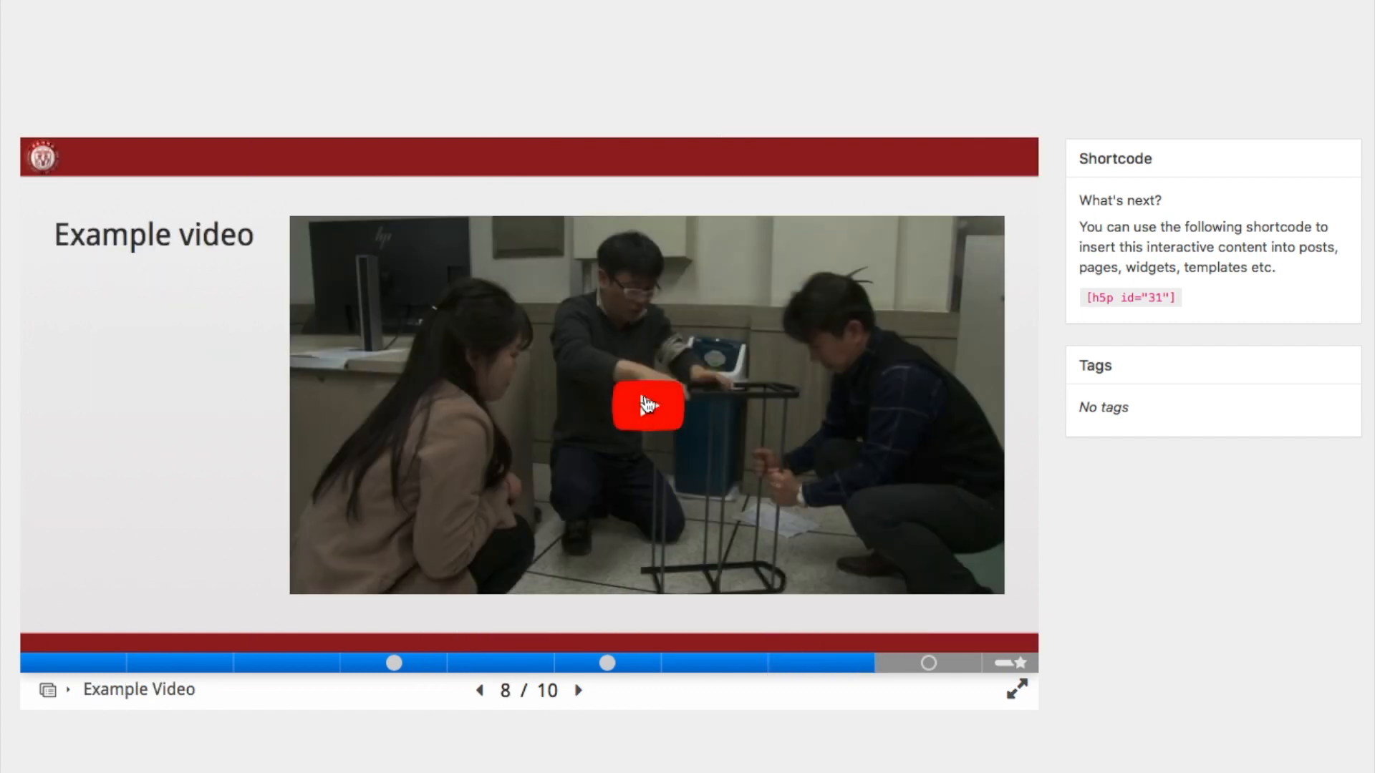
left_click(647, 405)
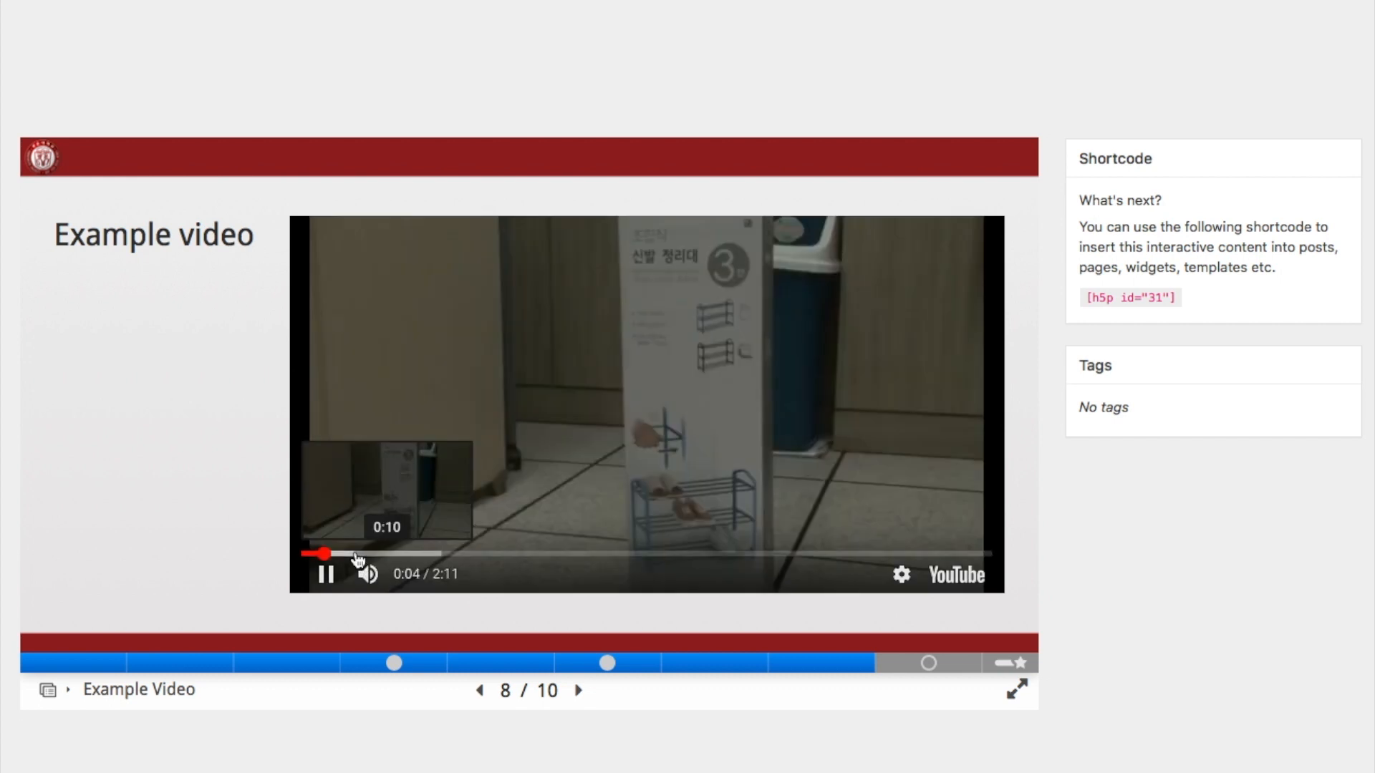
left_click(402, 553)
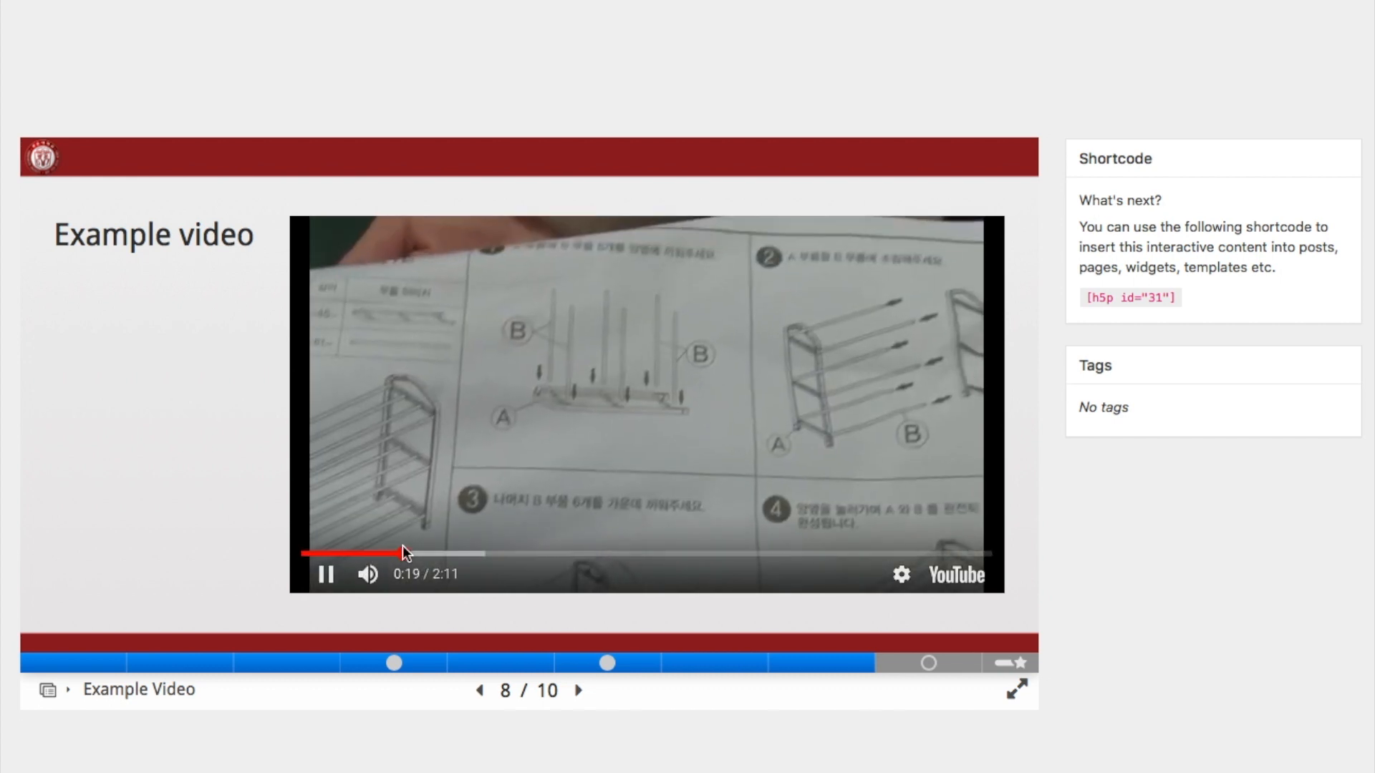
left_click(326, 574)
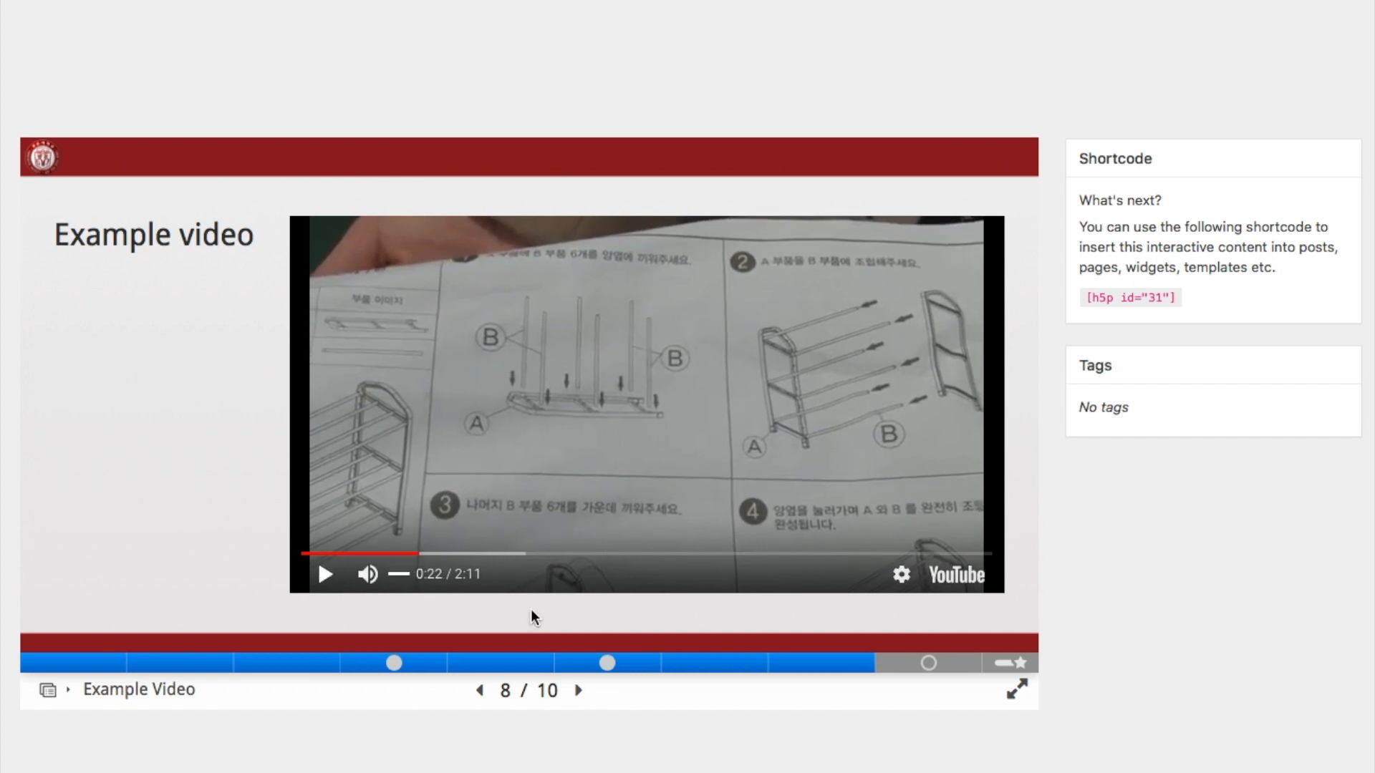
Test the summary task on slide 9 by choosing "The camera has two SD card slots." and view the final score page.
left_click(898, 666)
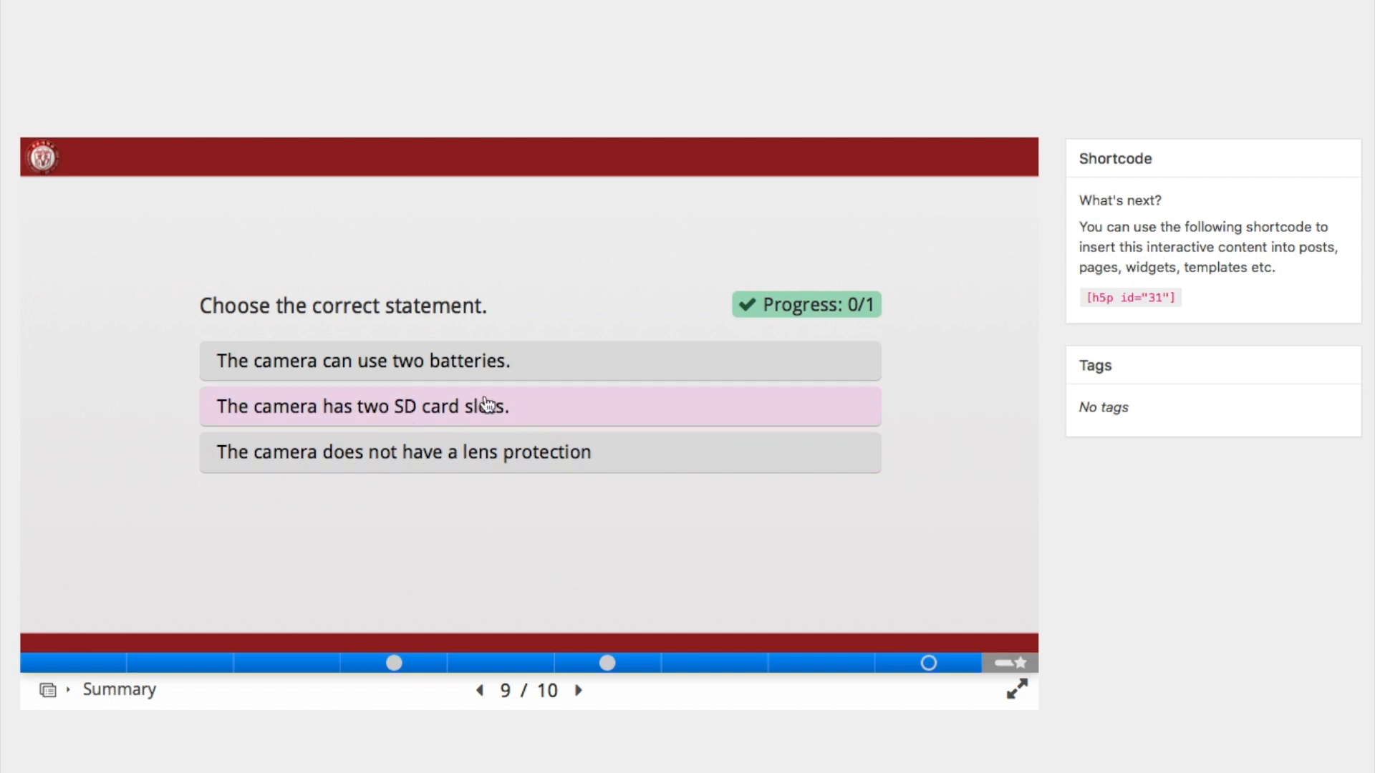
left_click(542, 403)
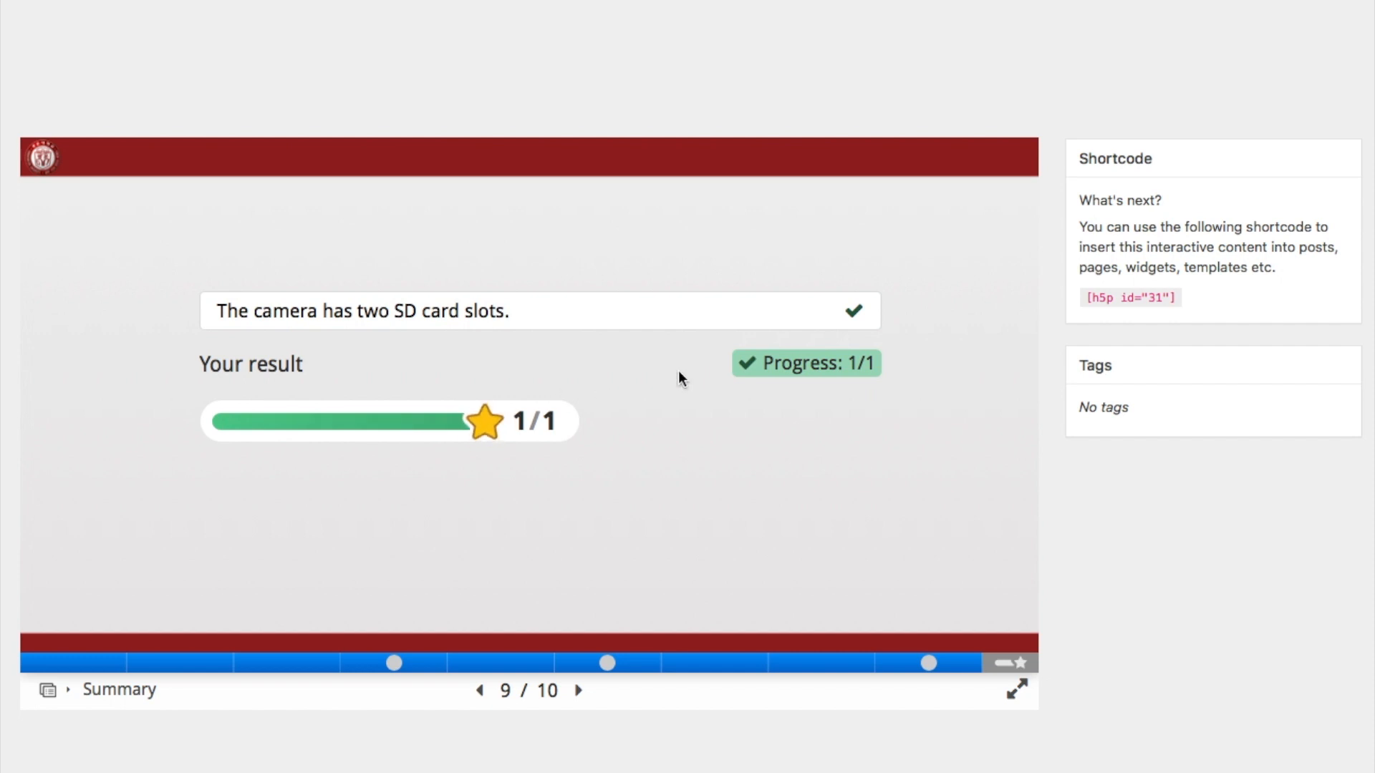
left_click(1010, 662)
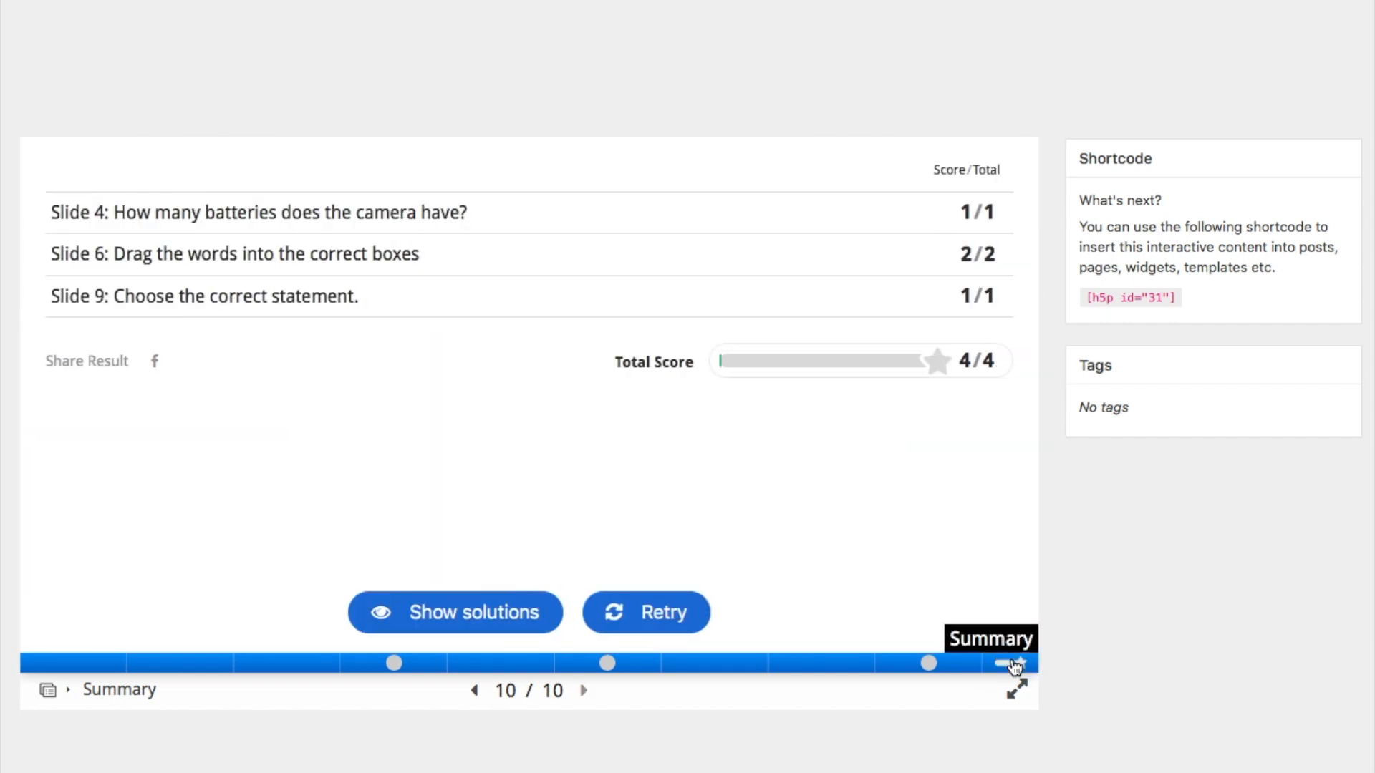